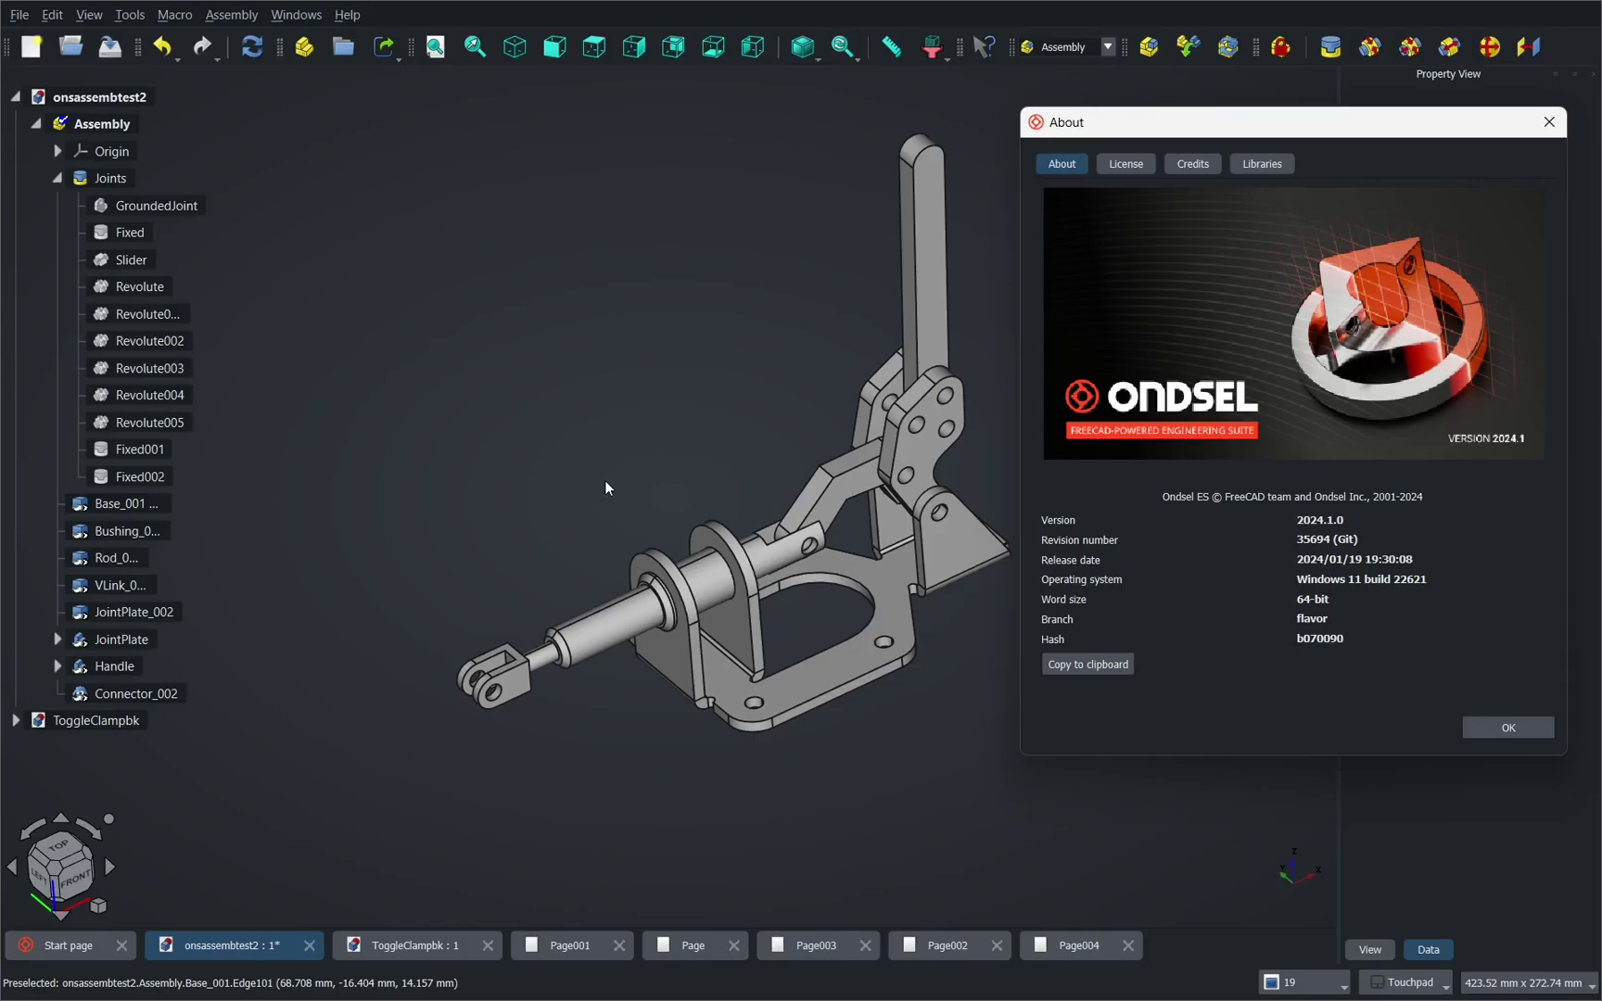
Step: Close the About dialog and swing the handle to test the toggle clamp's movement
{"action": "left_click", "coordinate": [1549, 121]}
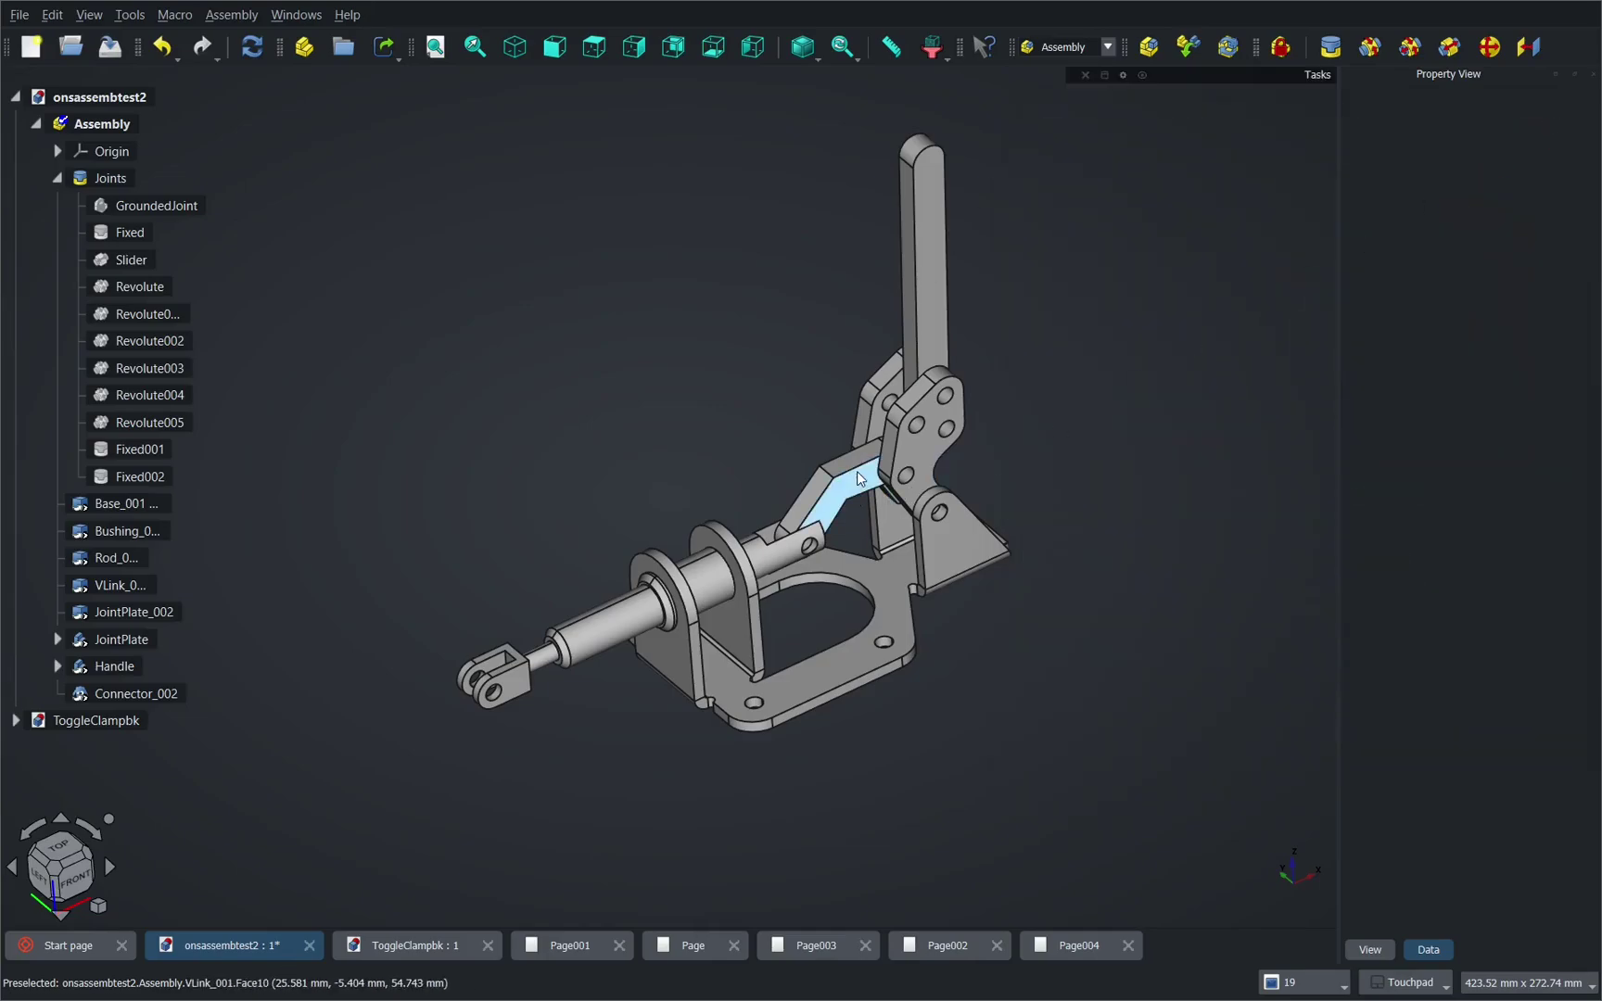
{"action": "left_click_drag", "start_coordinate": [854, 520], "coordinate": [803, 555], "text": "shift"}
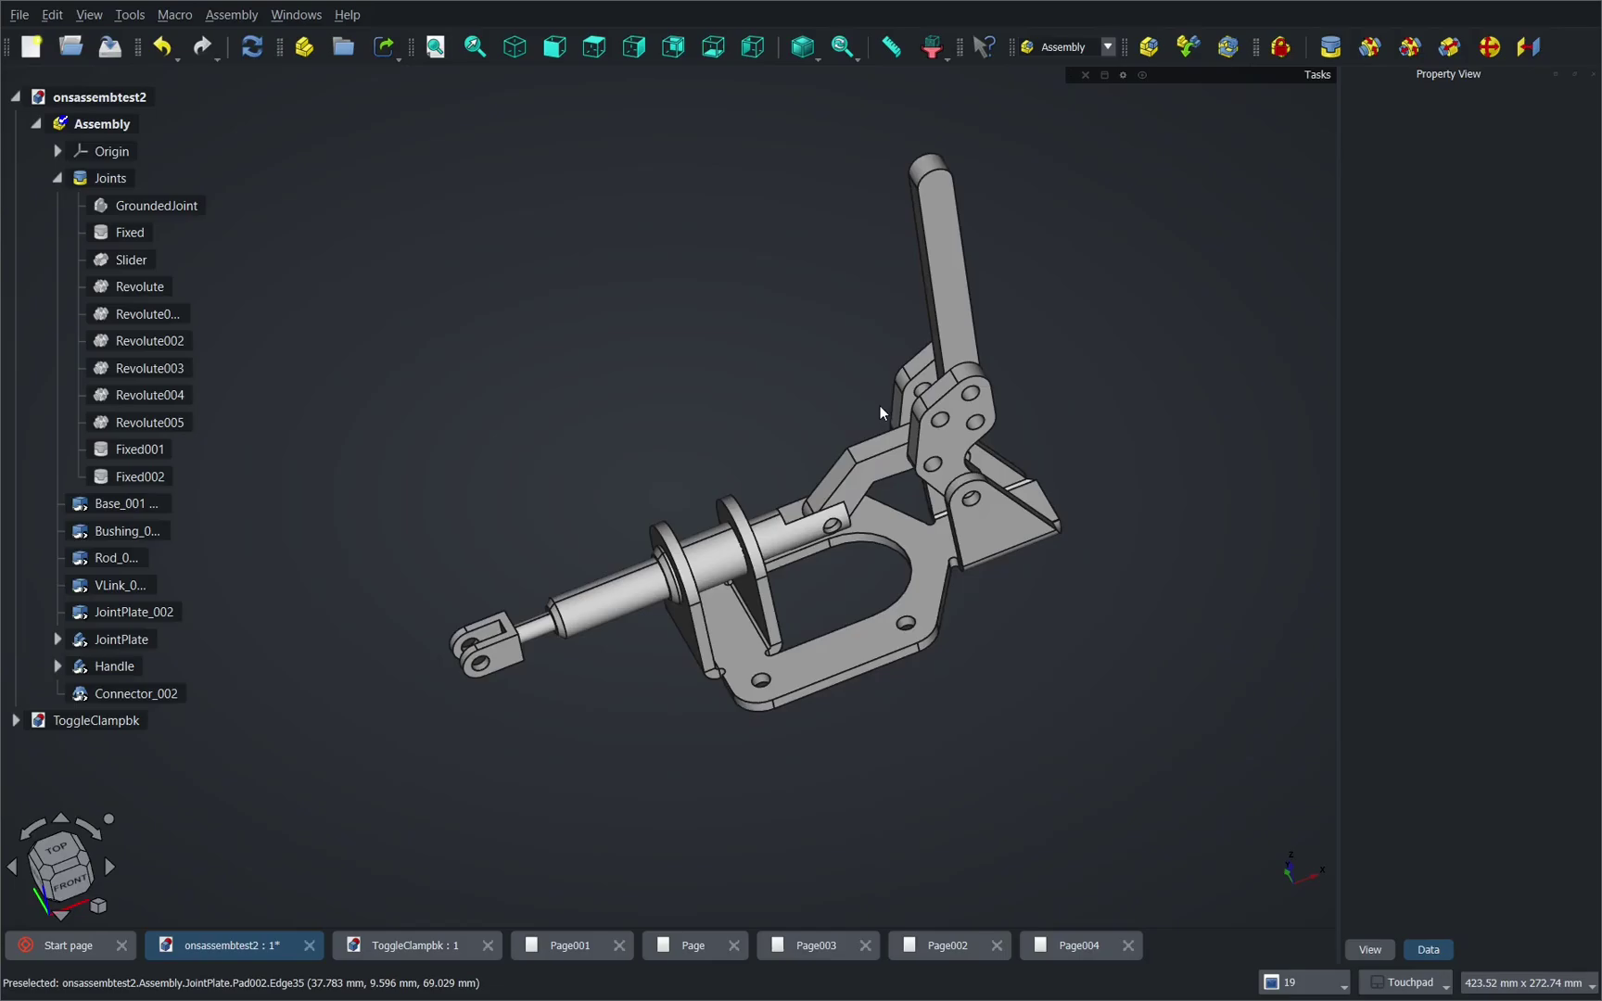
{"action": "left_click_drag", "start_coordinate": [880, 405], "coordinate": [918, 511], "text": "alt"}
{"action": "scroll", "coordinate": [882, 443], "scroll_direction": "up", "scroll_amount": 4}
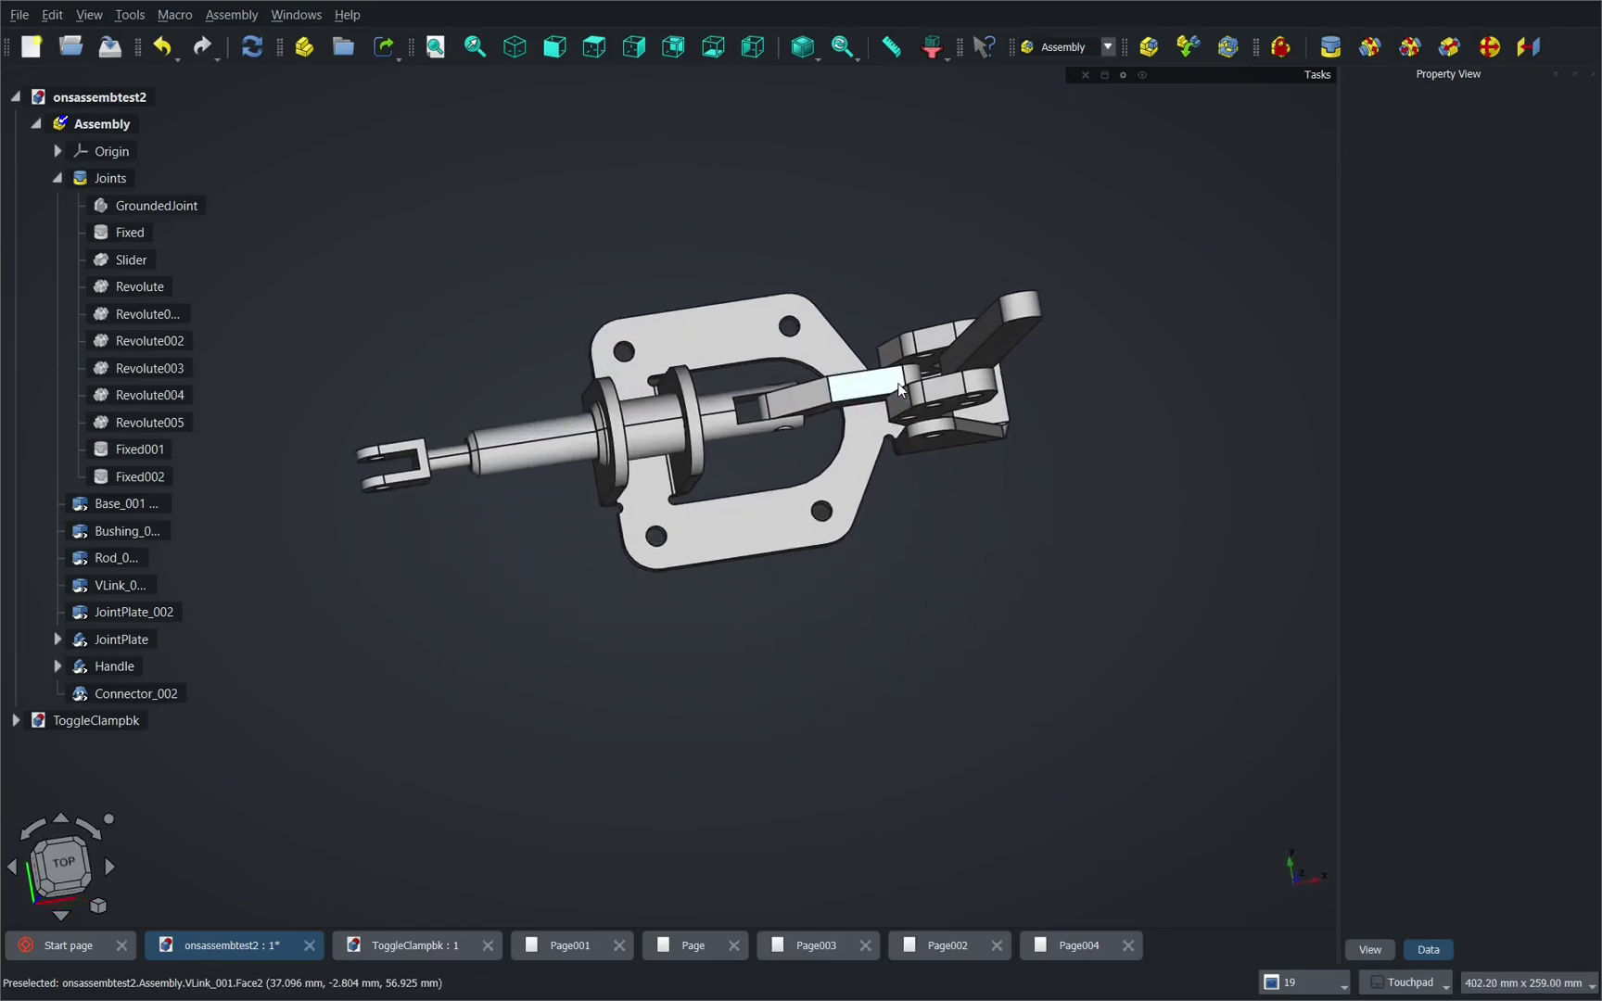
{"action": "left_click_drag", "start_coordinate": [882, 442], "coordinate": [860, 353], "text": "alt"}
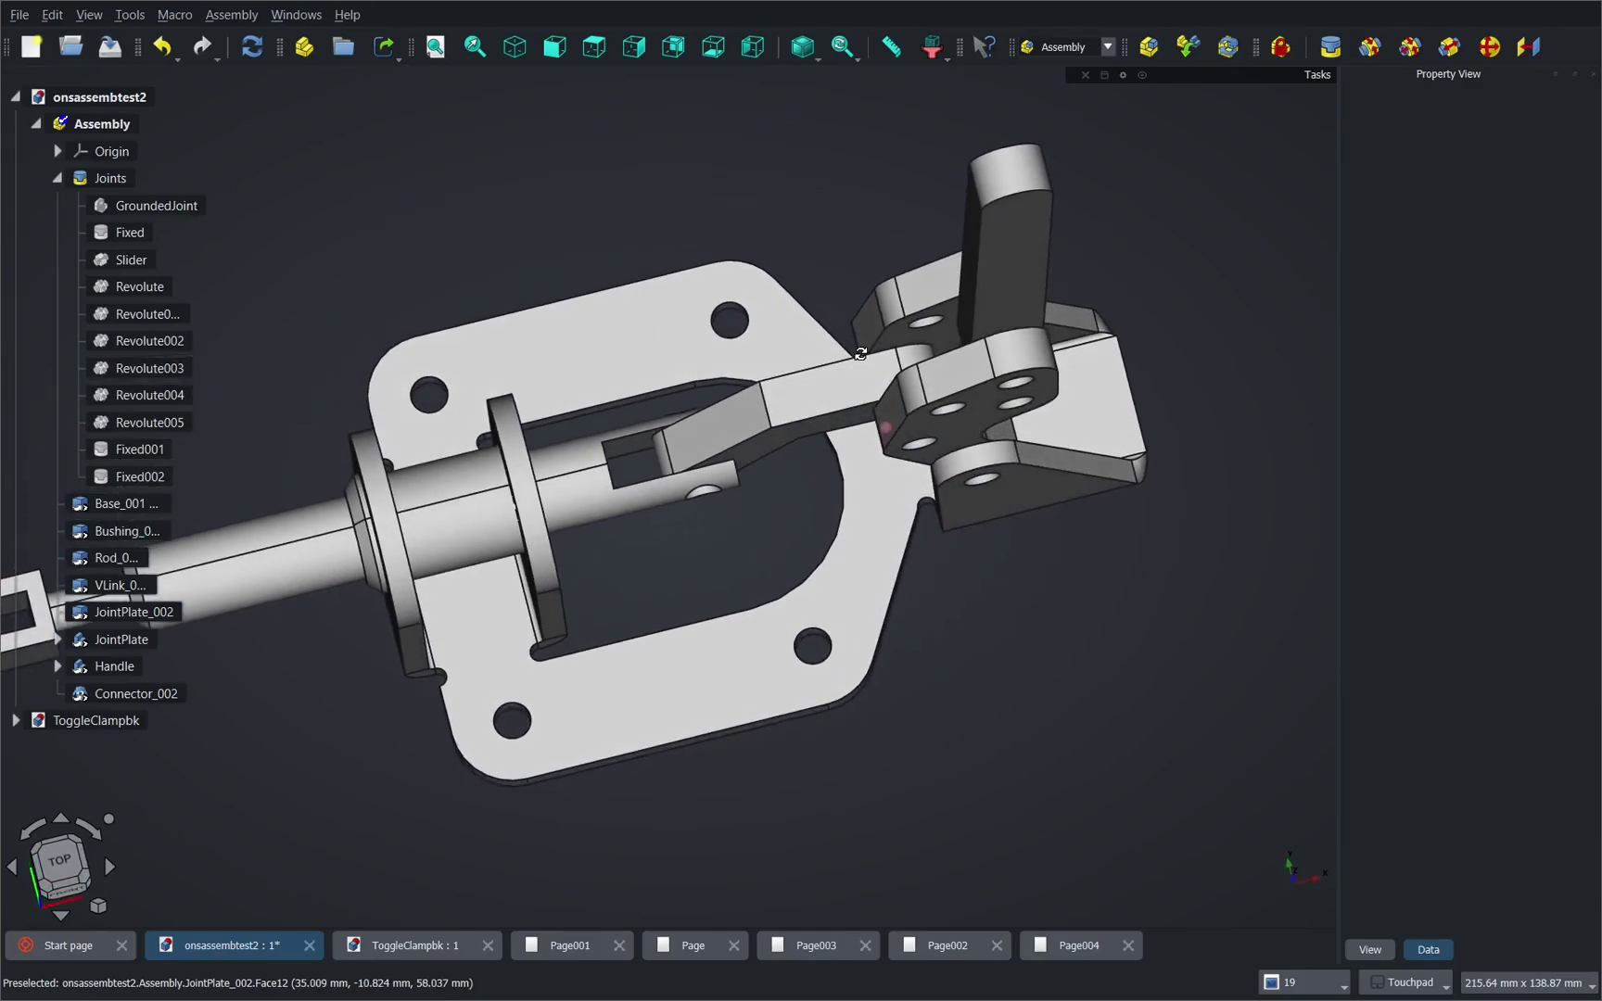
{"action": "scroll", "coordinate": [860, 354], "scroll_direction": "down", "scroll_amount": 5}
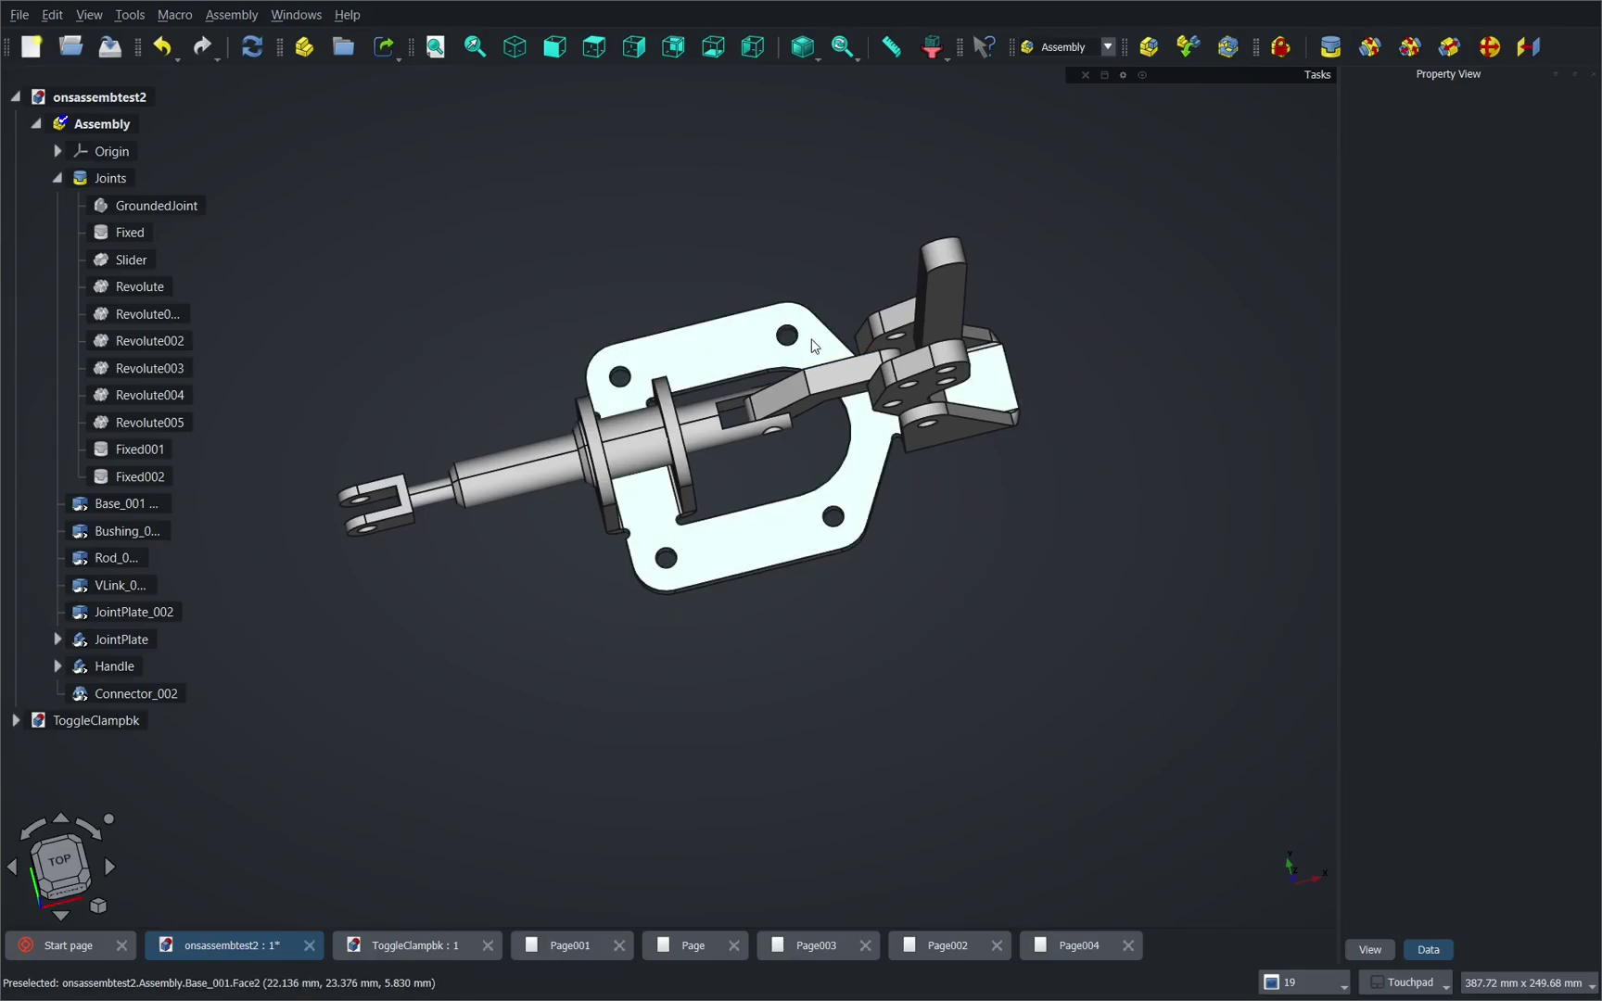
{"action": "left_click_drag", "start_coordinate": [969, 408], "coordinate": [906, 264], "text": "shift"}
{"action": "left_click_drag", "start_coordinate": [892, 167], "coordinate": [1179, 153]}
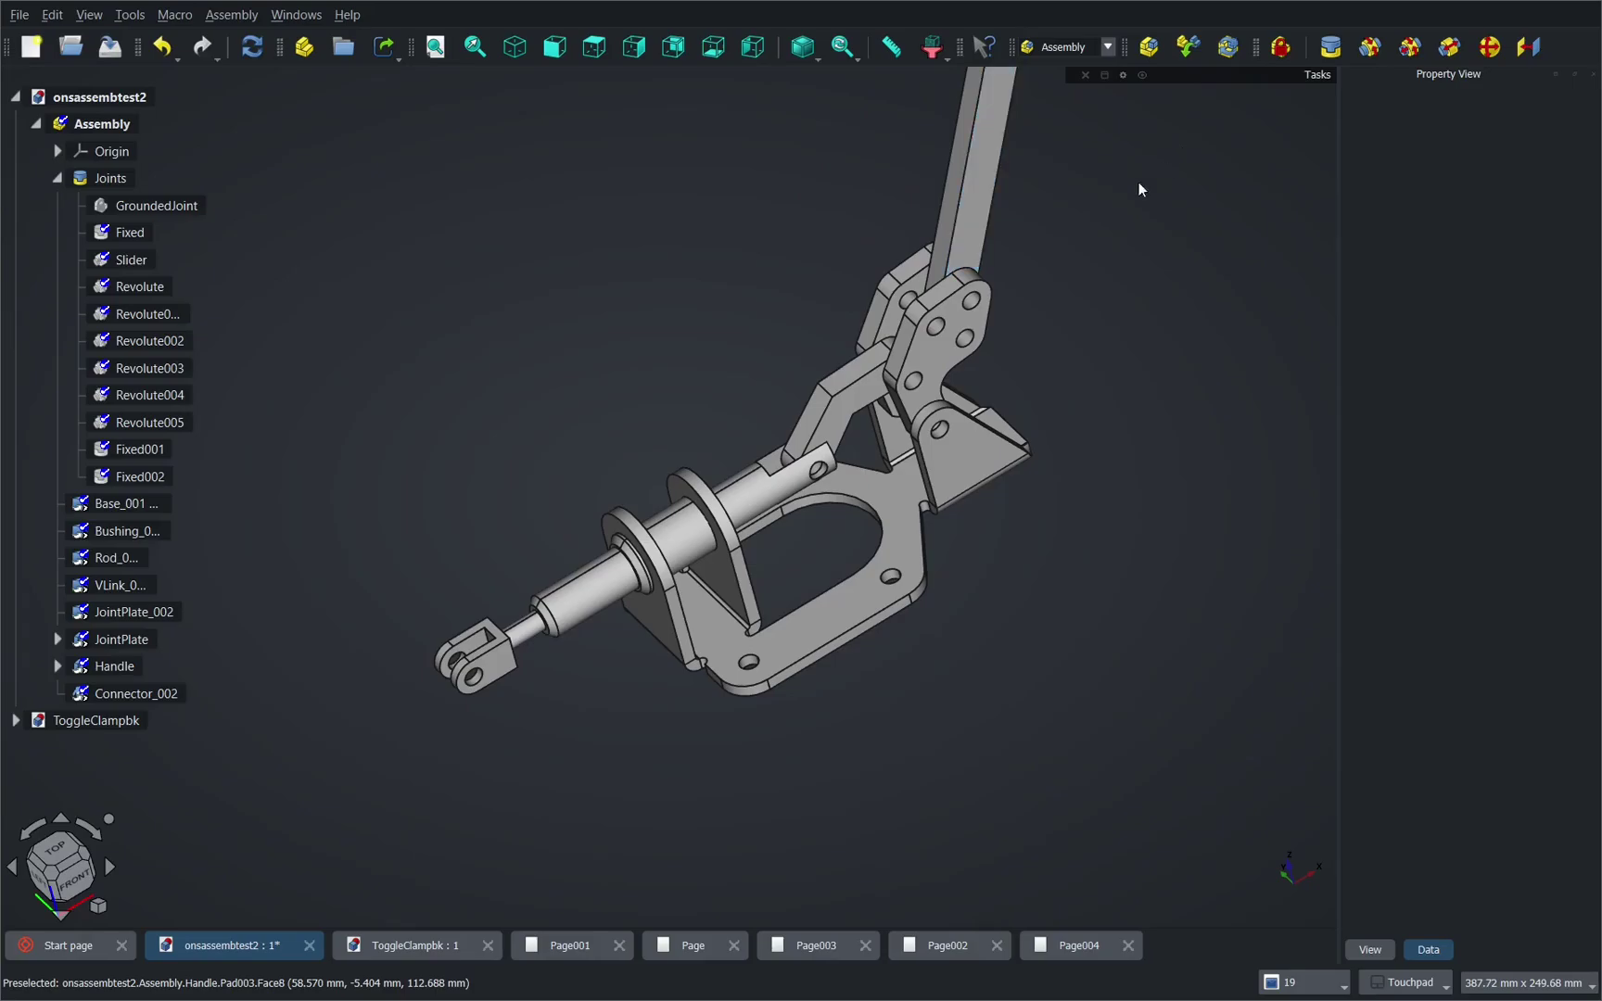
Step: Examine how the handle sits between the joint plates and inspect the Fixed002 and Fixed001 joints
{"action": "left_click_drag", "start_coordinate": [1087, 293], "coordinate": [940, 448], "text": "alt"}
{"action": "middle_click_drag", "start_coordinate": [939, 449], "coordinate": [794, 310]}
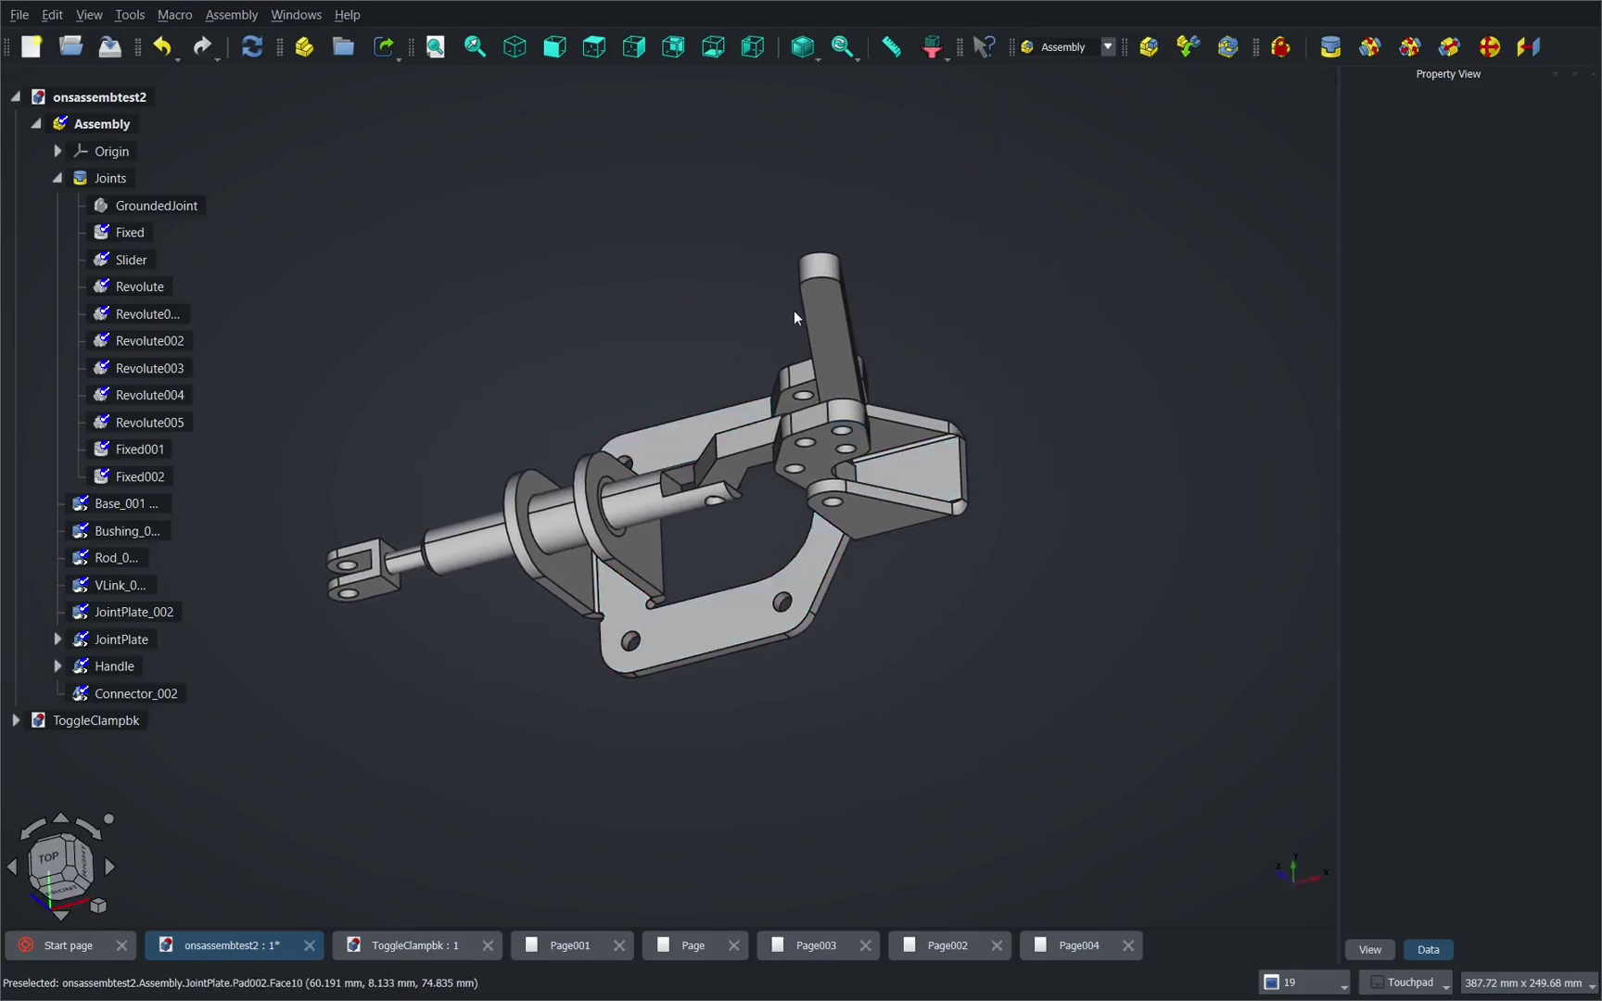
{"action": "left_click", "coordinate": [833, 348]}
{"action": "left_click_drag", "start_coordinate": [847, 393], "coordinate": [834, 306], "text": "alt"}
{"action": "scroll", "coordinate": [827, 429], "scroll_direction": "up", "scroll_amount": 3}
{"action": "middle_click_drag", "start_coordinate": [835, 306], "coordinate": [837, 316]}
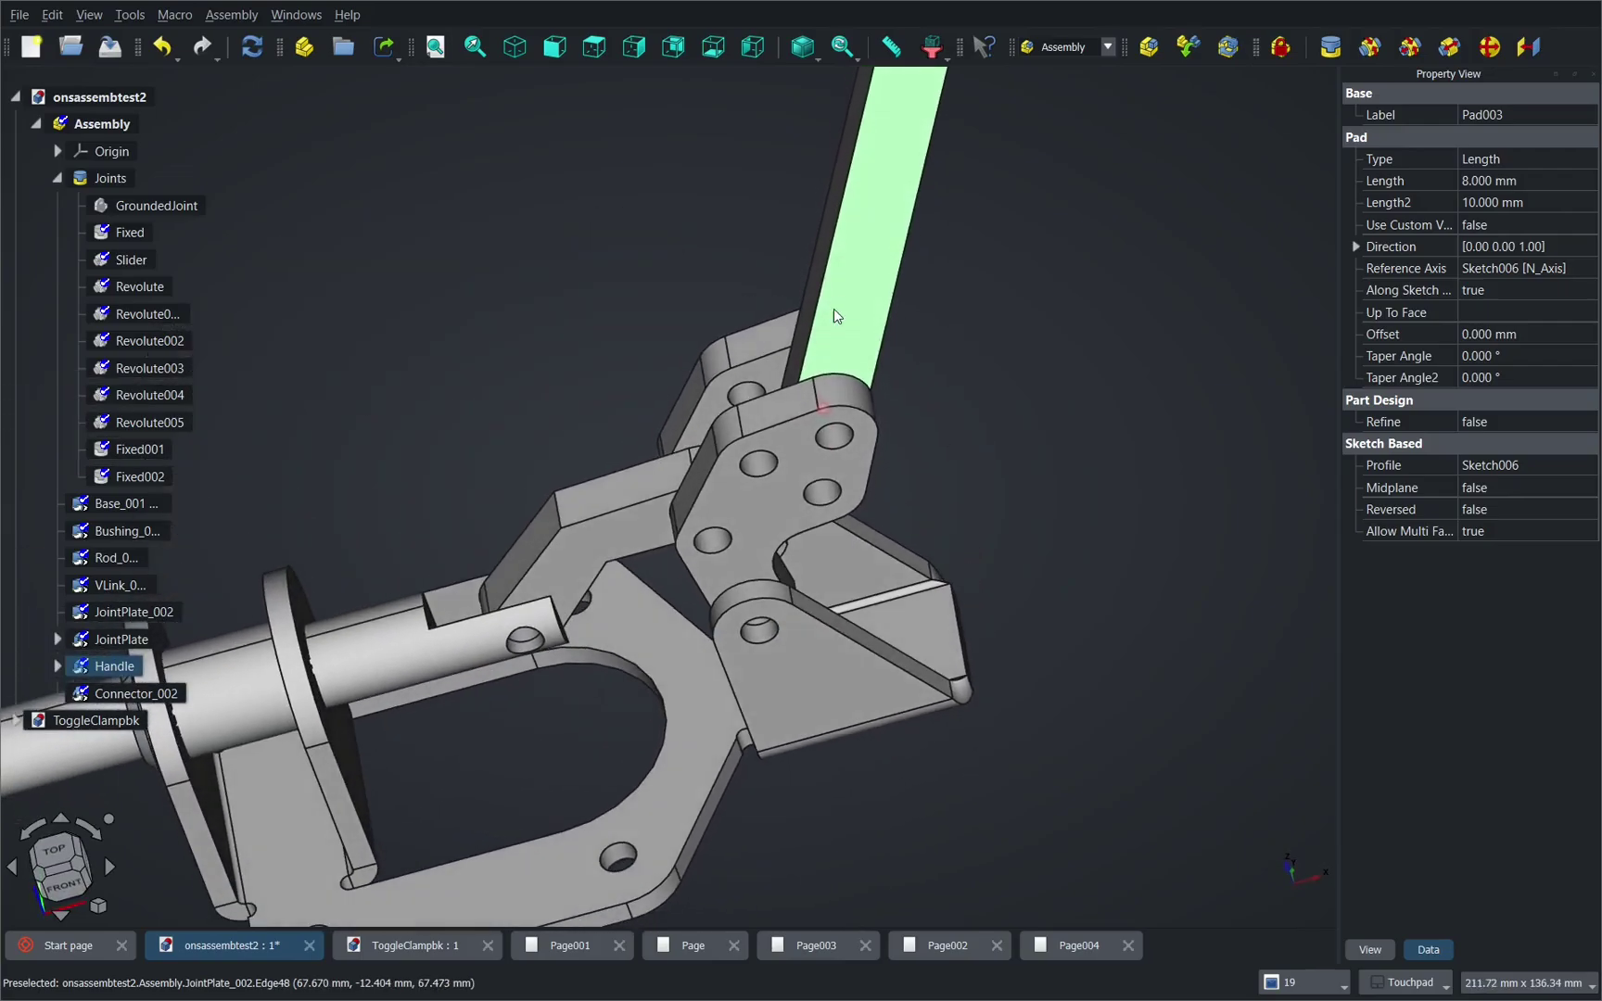
{"action": "middle_click_drag", "start_coordinate": [834, 316], "coordinate": [884, 390]}
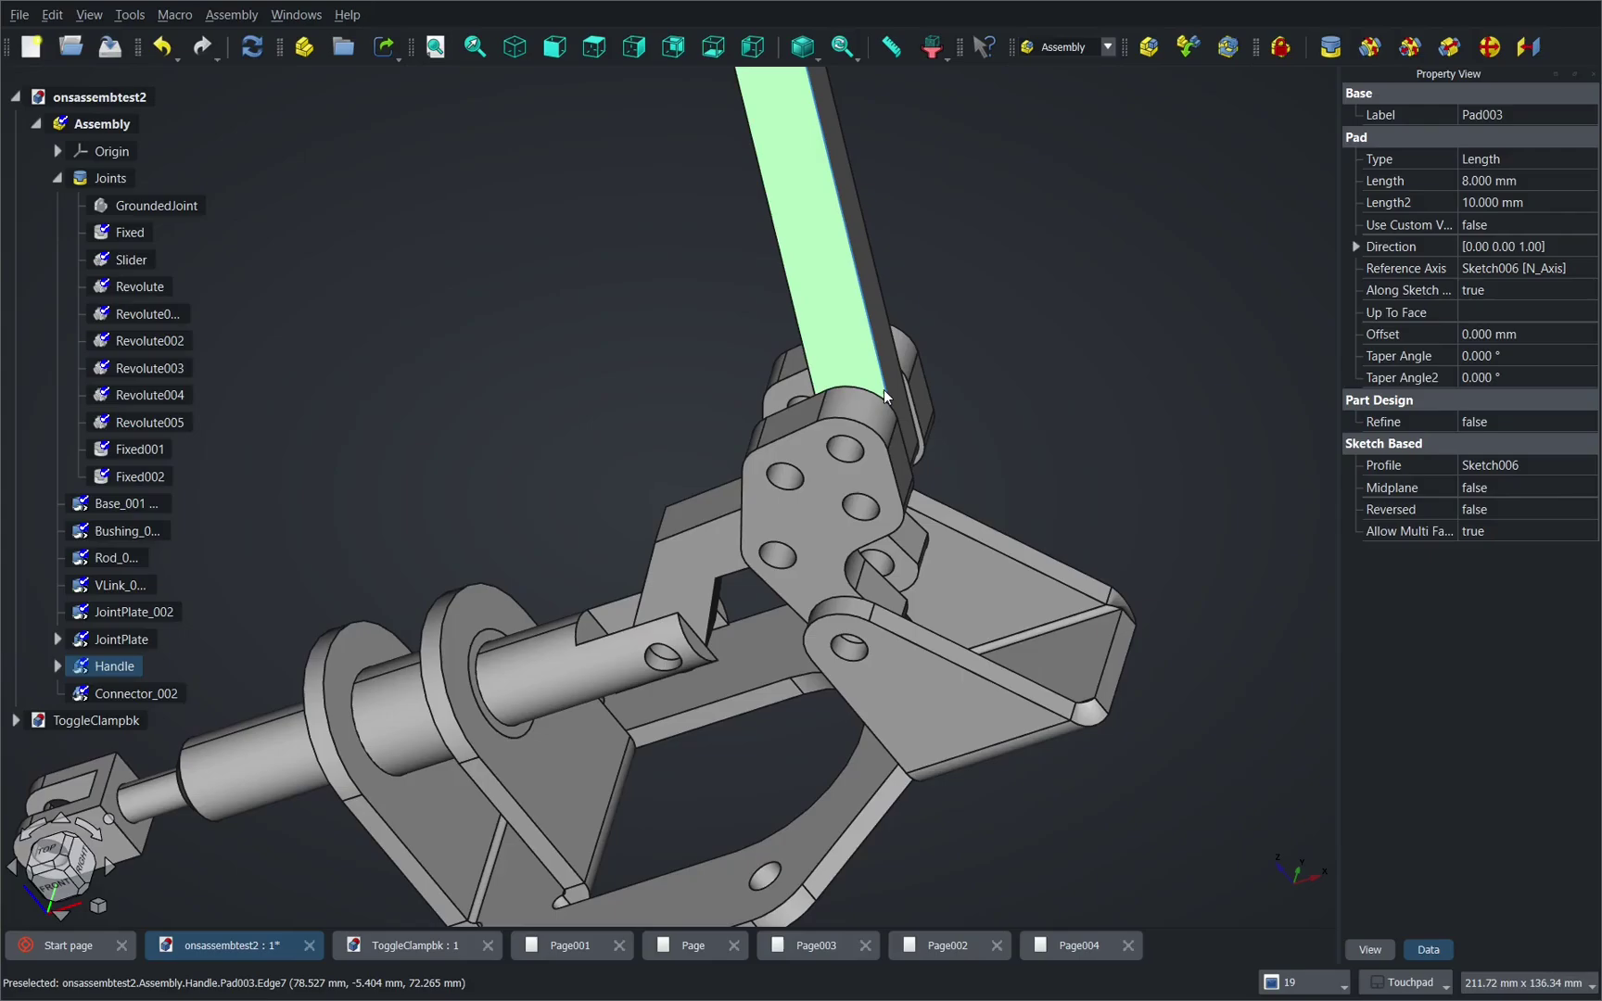
{"action": "left_click", "coordinate": [154, 478]}
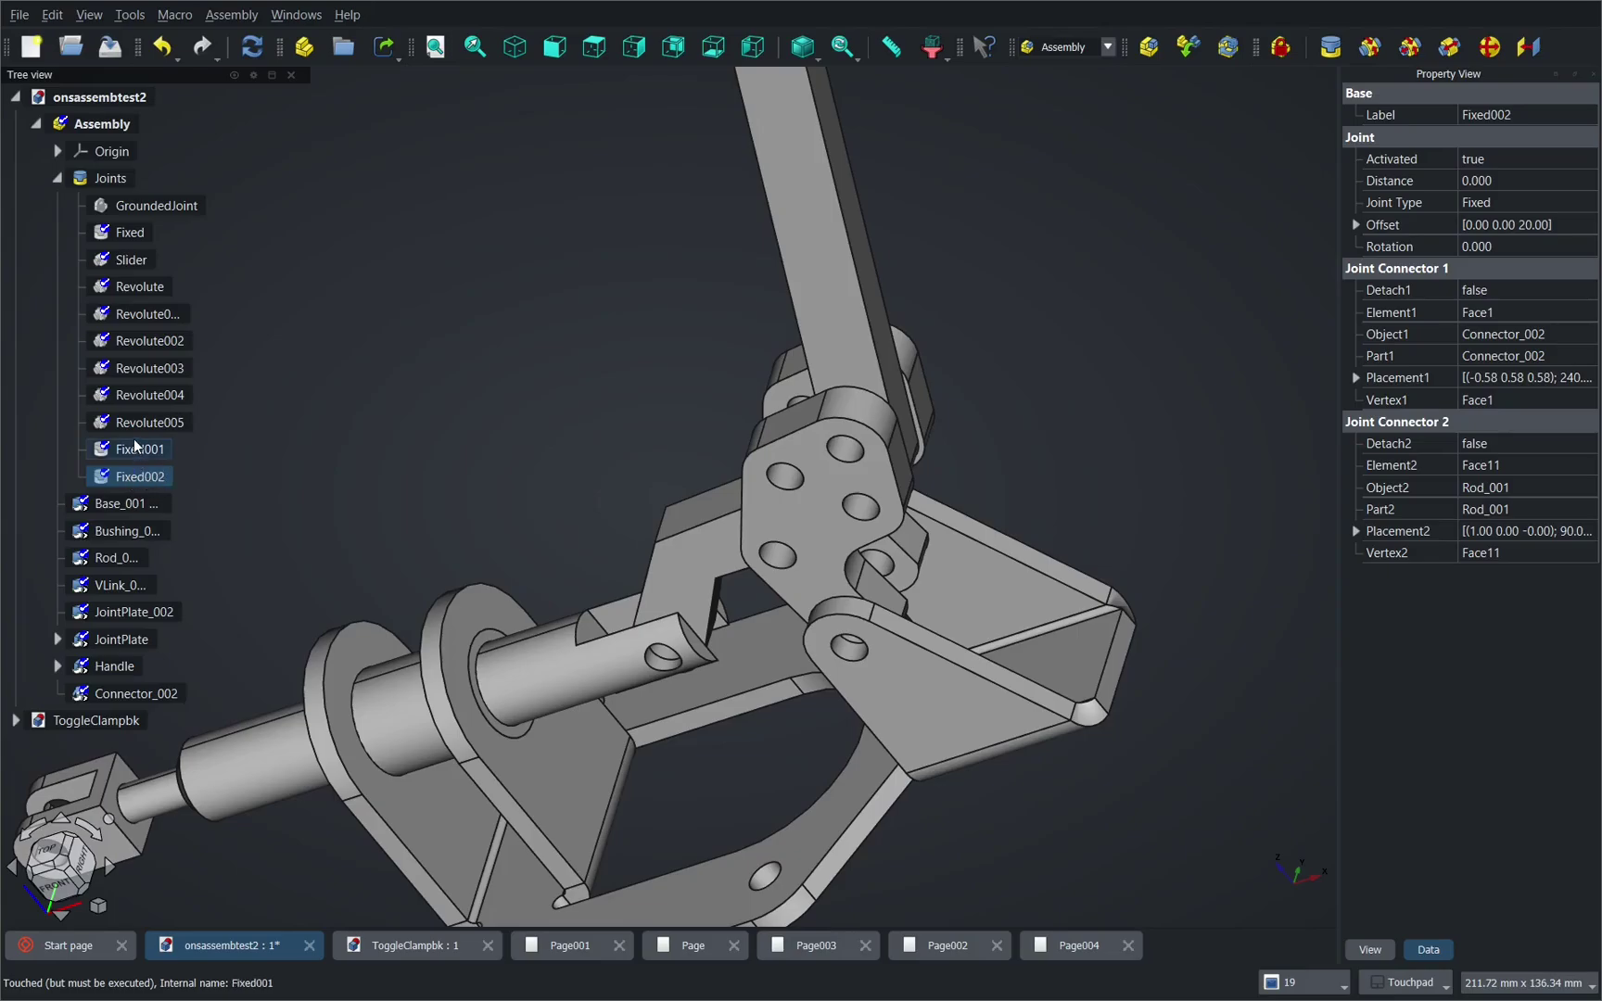
{"action": "left_click", "coordinate": [137, 450]}
{"action": "left_click", "coordinate": [131, 478]}
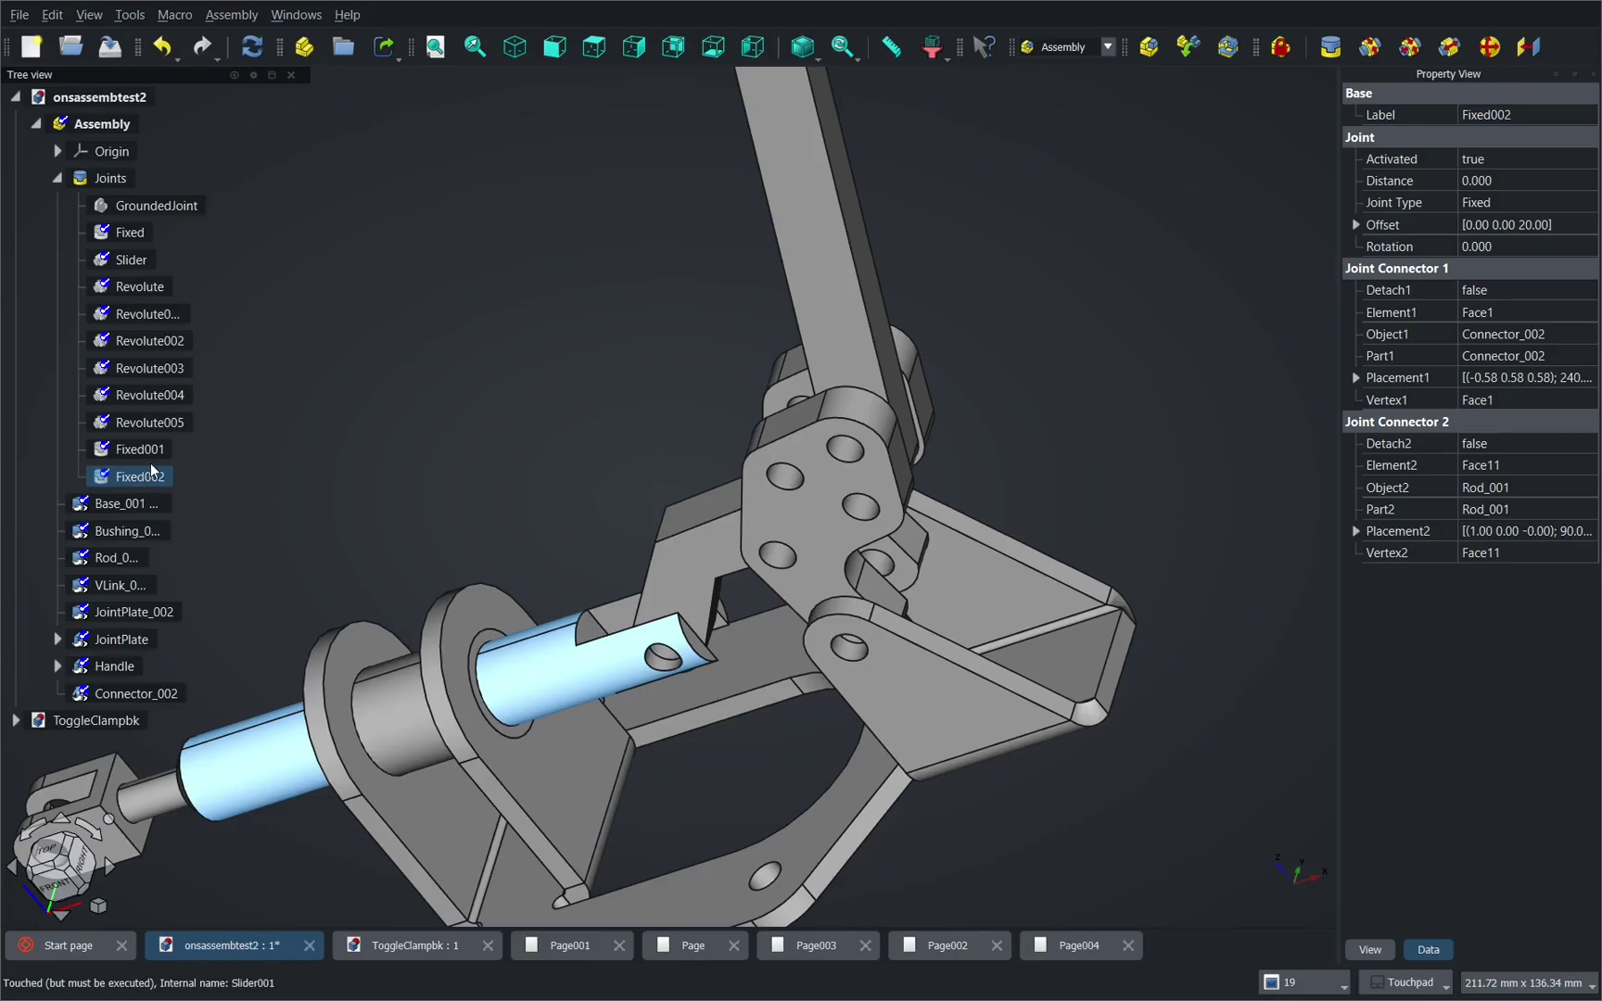
{"action": "left_click", "coordinate": [149, 452]}
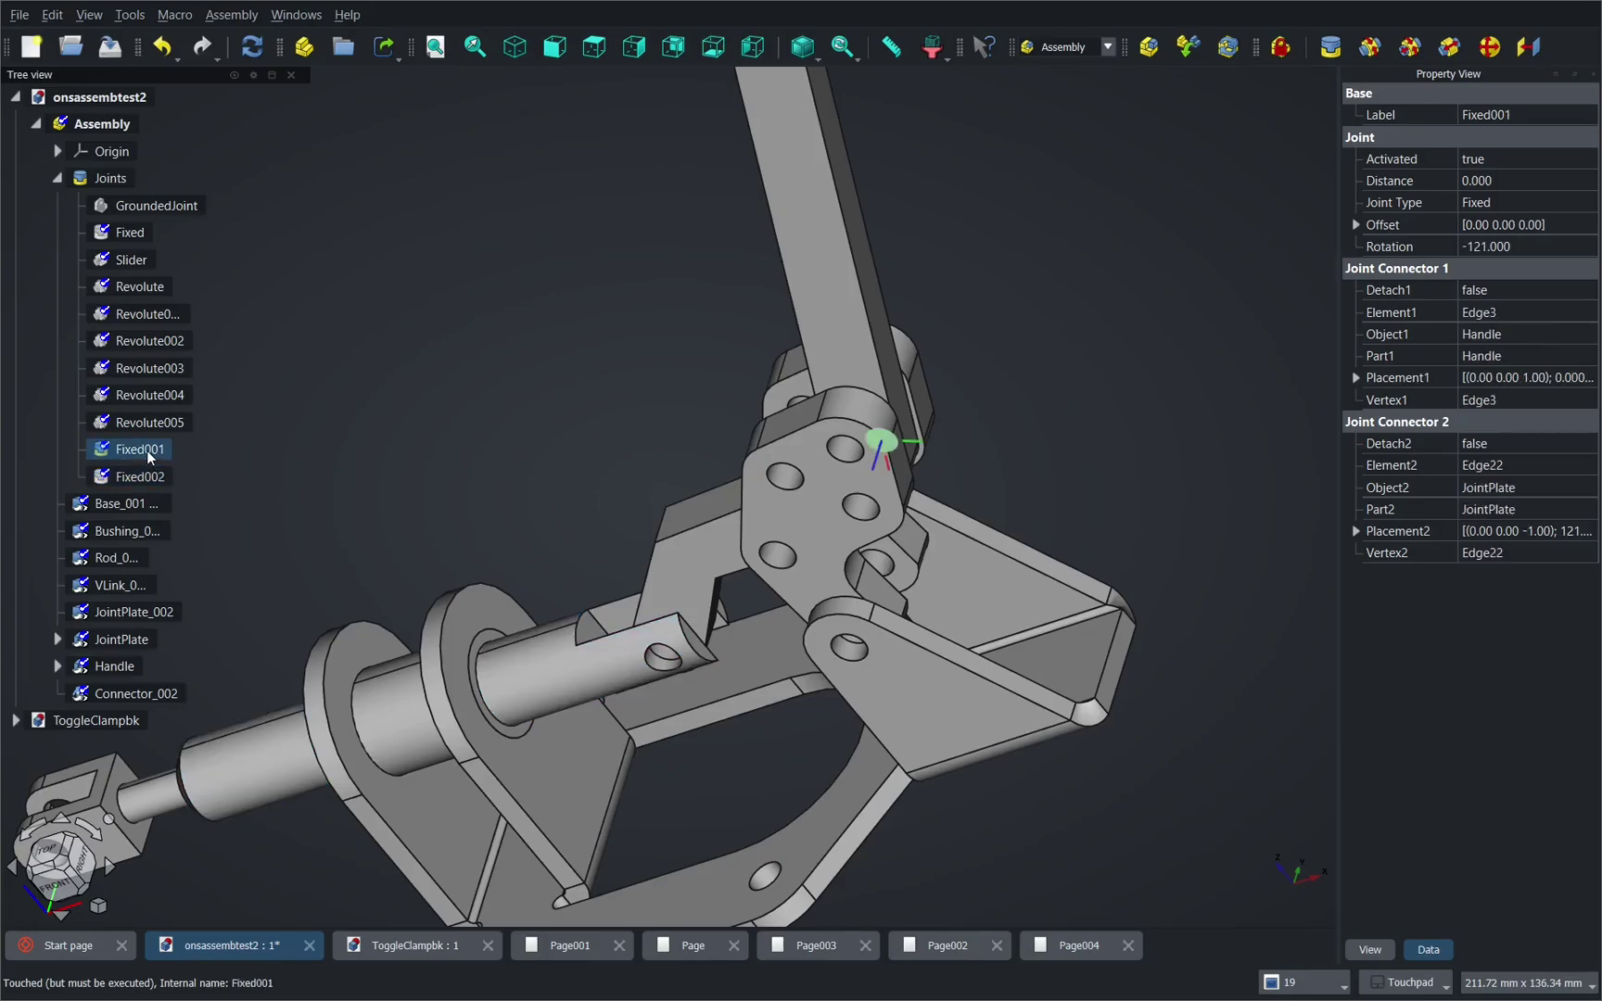
{"action": "left_click_drag", "start_coordinate": [889, 439], "coordinate": [649, 603], "text": "alt"}
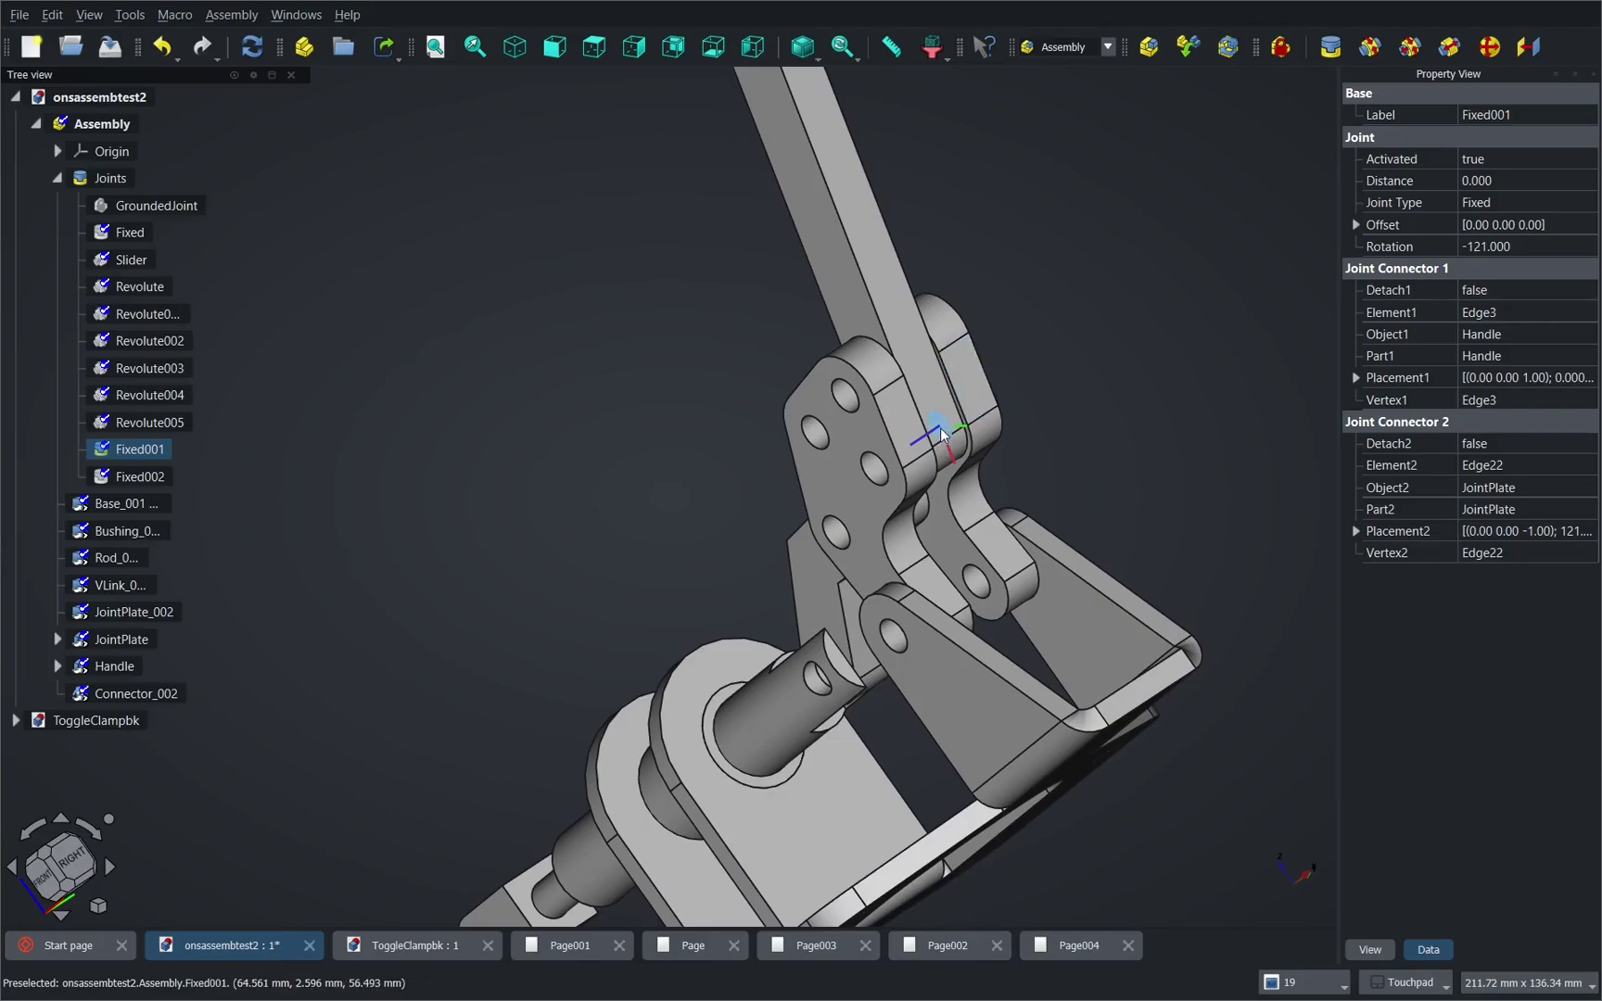
Step: Inspect the Revolute004 and Revolute005 joints between the joint plates and the base, comparing them with Fixed001 and the JointPlate_002 holes
{"action": "left_click", "coordinate": [128, 423]}
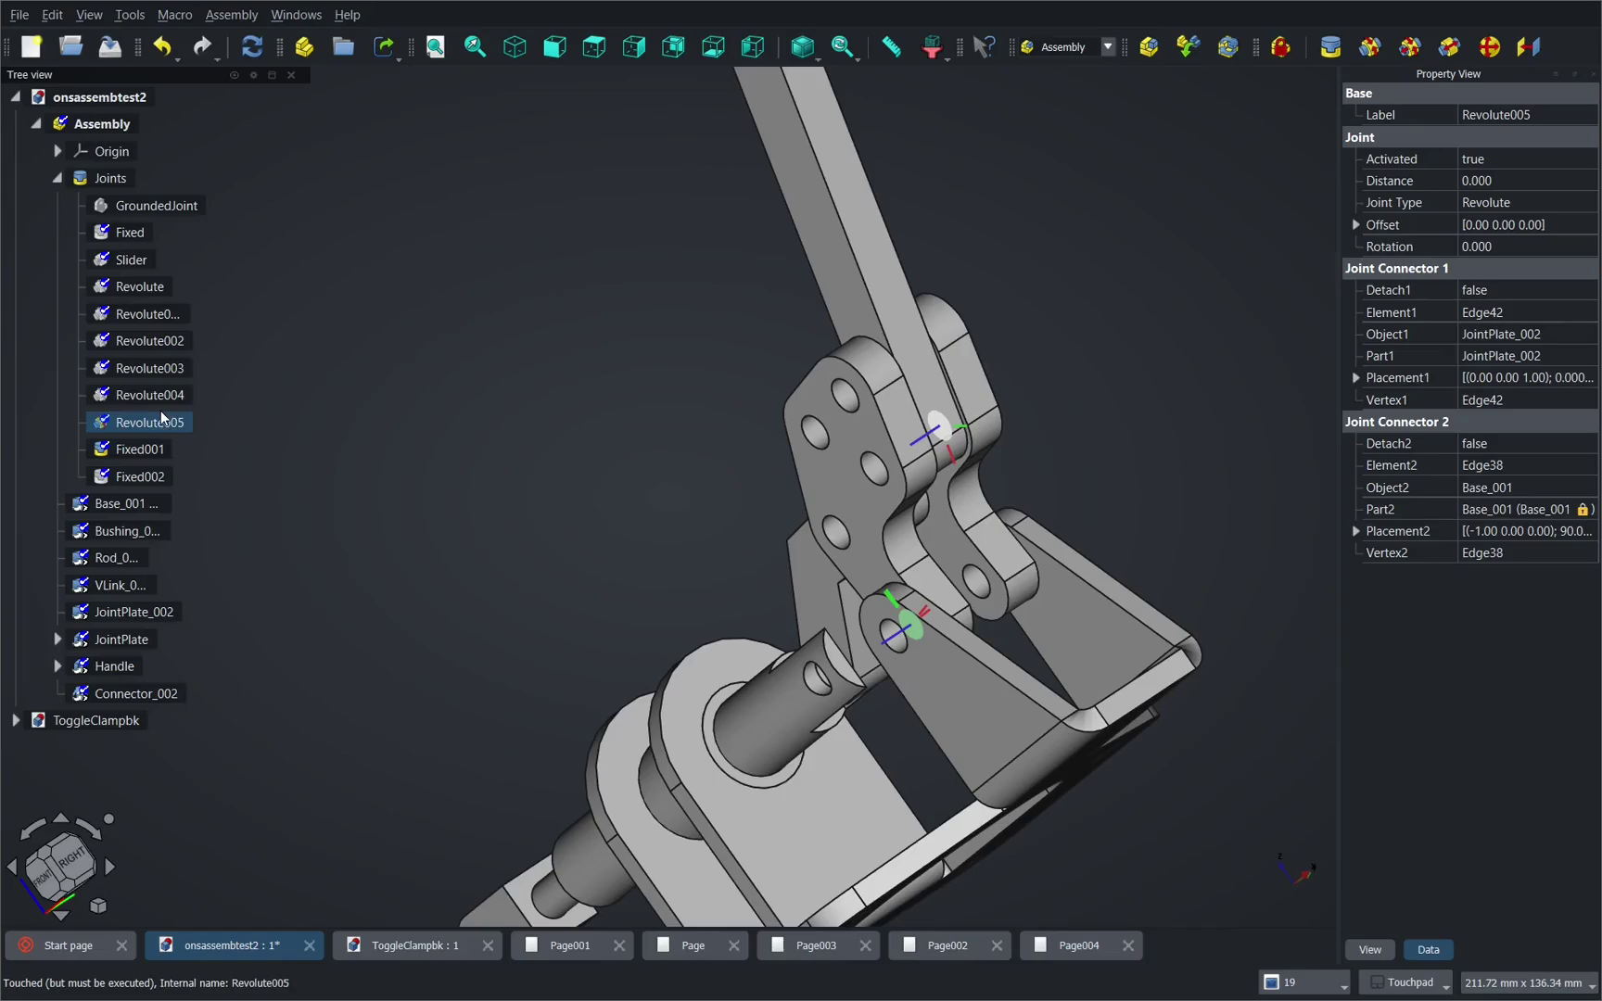
{"action": "left_click", "coordinate": [153, 397]}
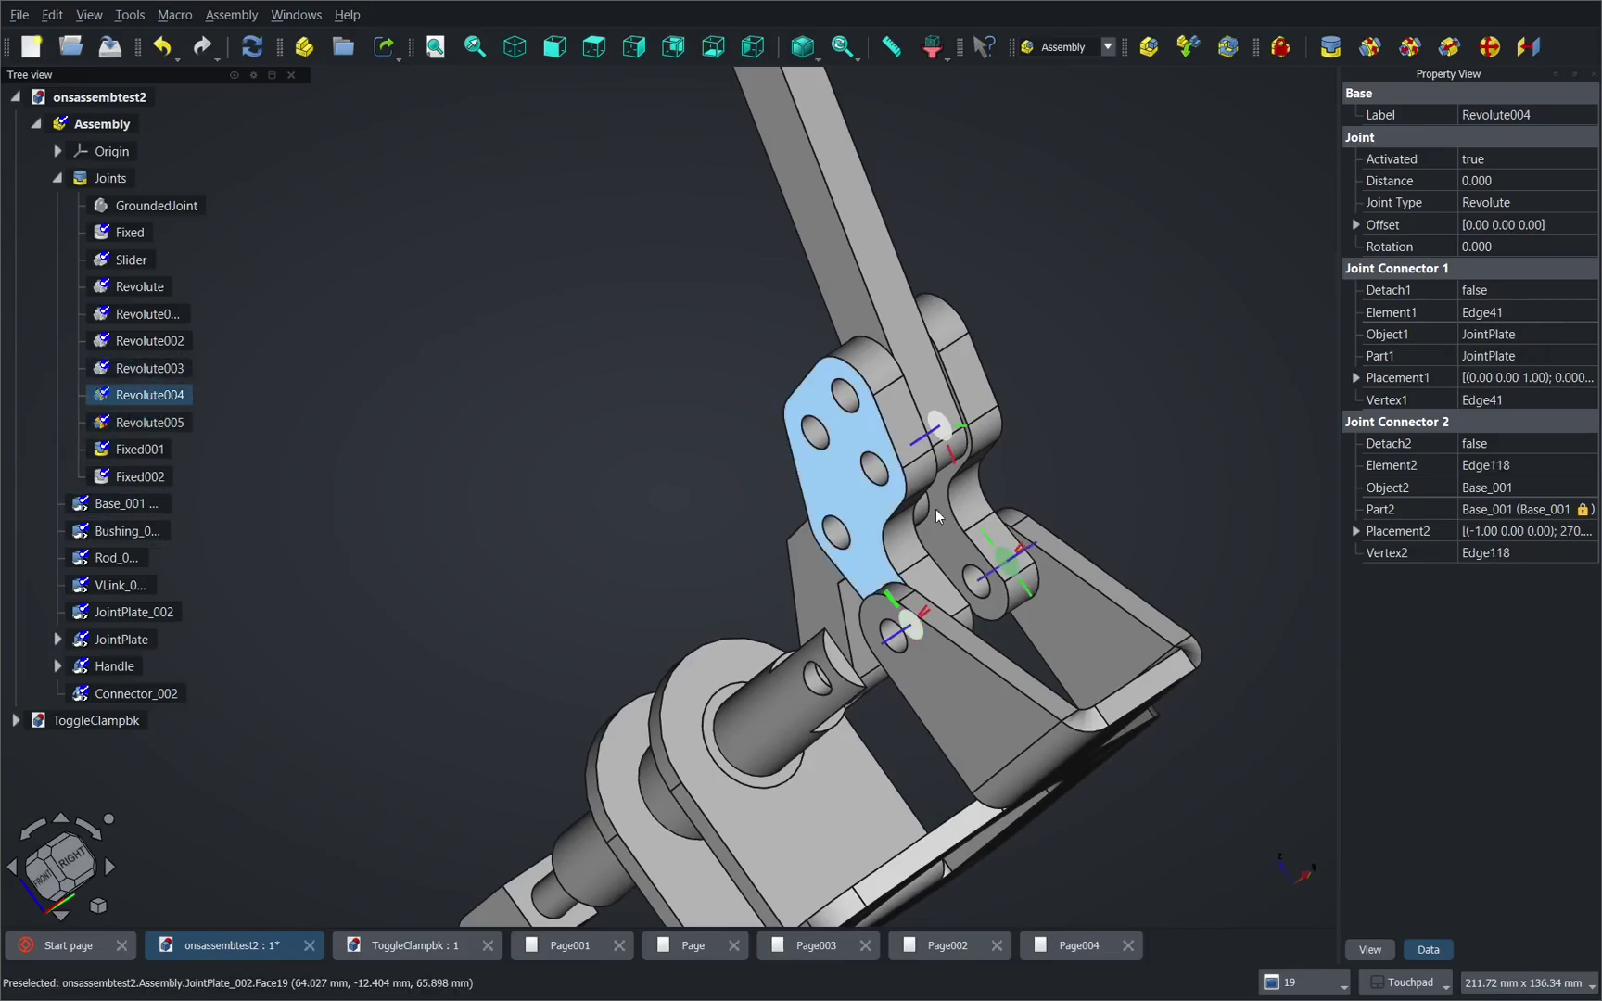
{"action": "left_click_drag", "start_coordinate": [936, 512], "coordinate": [996, 599], "text": "alt"}
{"action": "mouse_move", "coordinate": [997, 599]}
{"action": "middle_mouse_down"}
{"action": "mouse_move", "coordinate": [1176, 409]}
{"action": "mouse_move", "coordinate": [1123, 410]}
{"action": "mouse_move", "coordinate": [1070, 593]}
{"action": "mouse_move", "coordinate": [981, 581]}
{"action": "middle_mouse_up"}
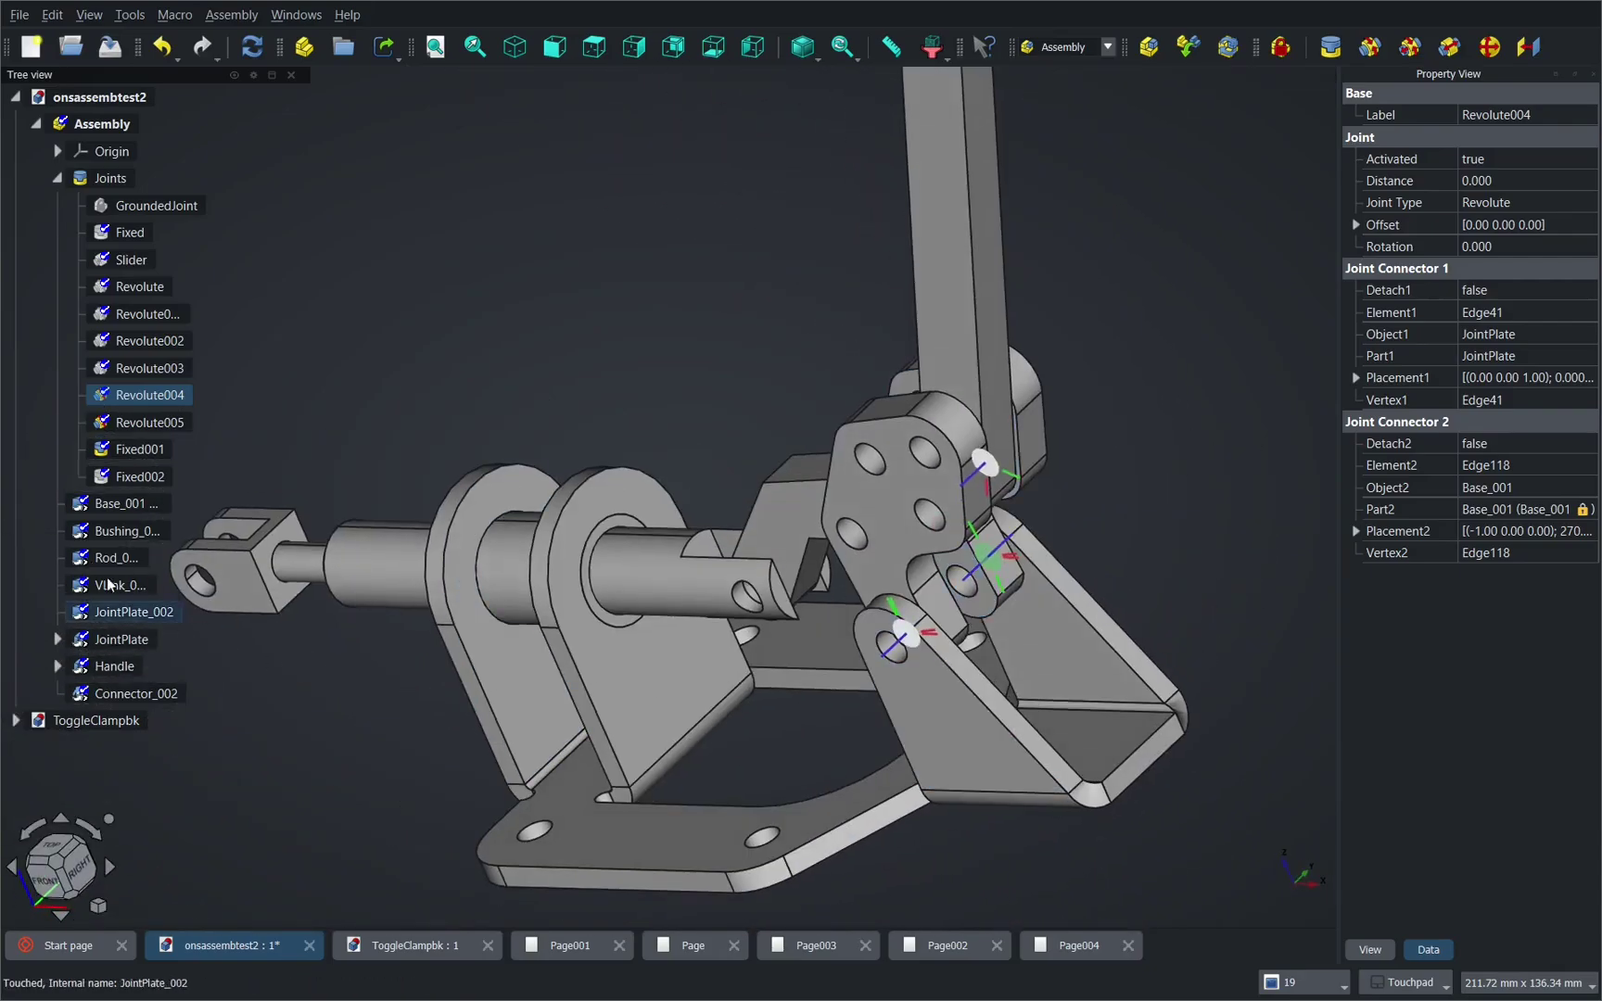
{"action": "left_click", "coordinate": [146, 426]}
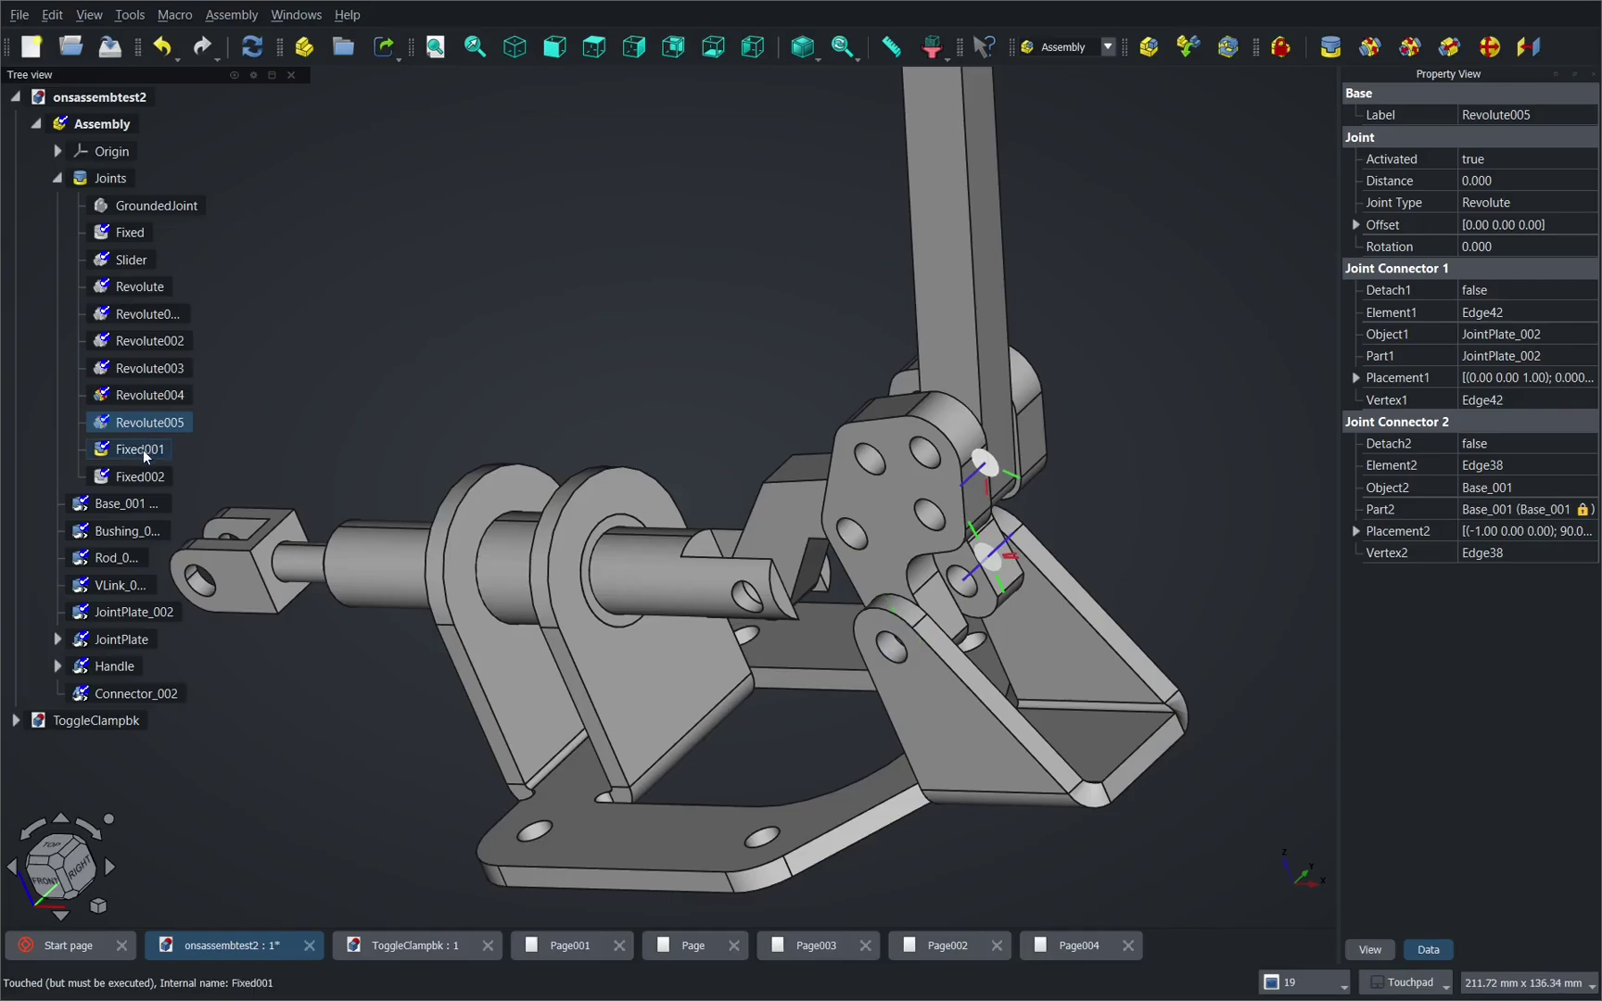
{"action": "left_click", "coordinate": [146, 453]}
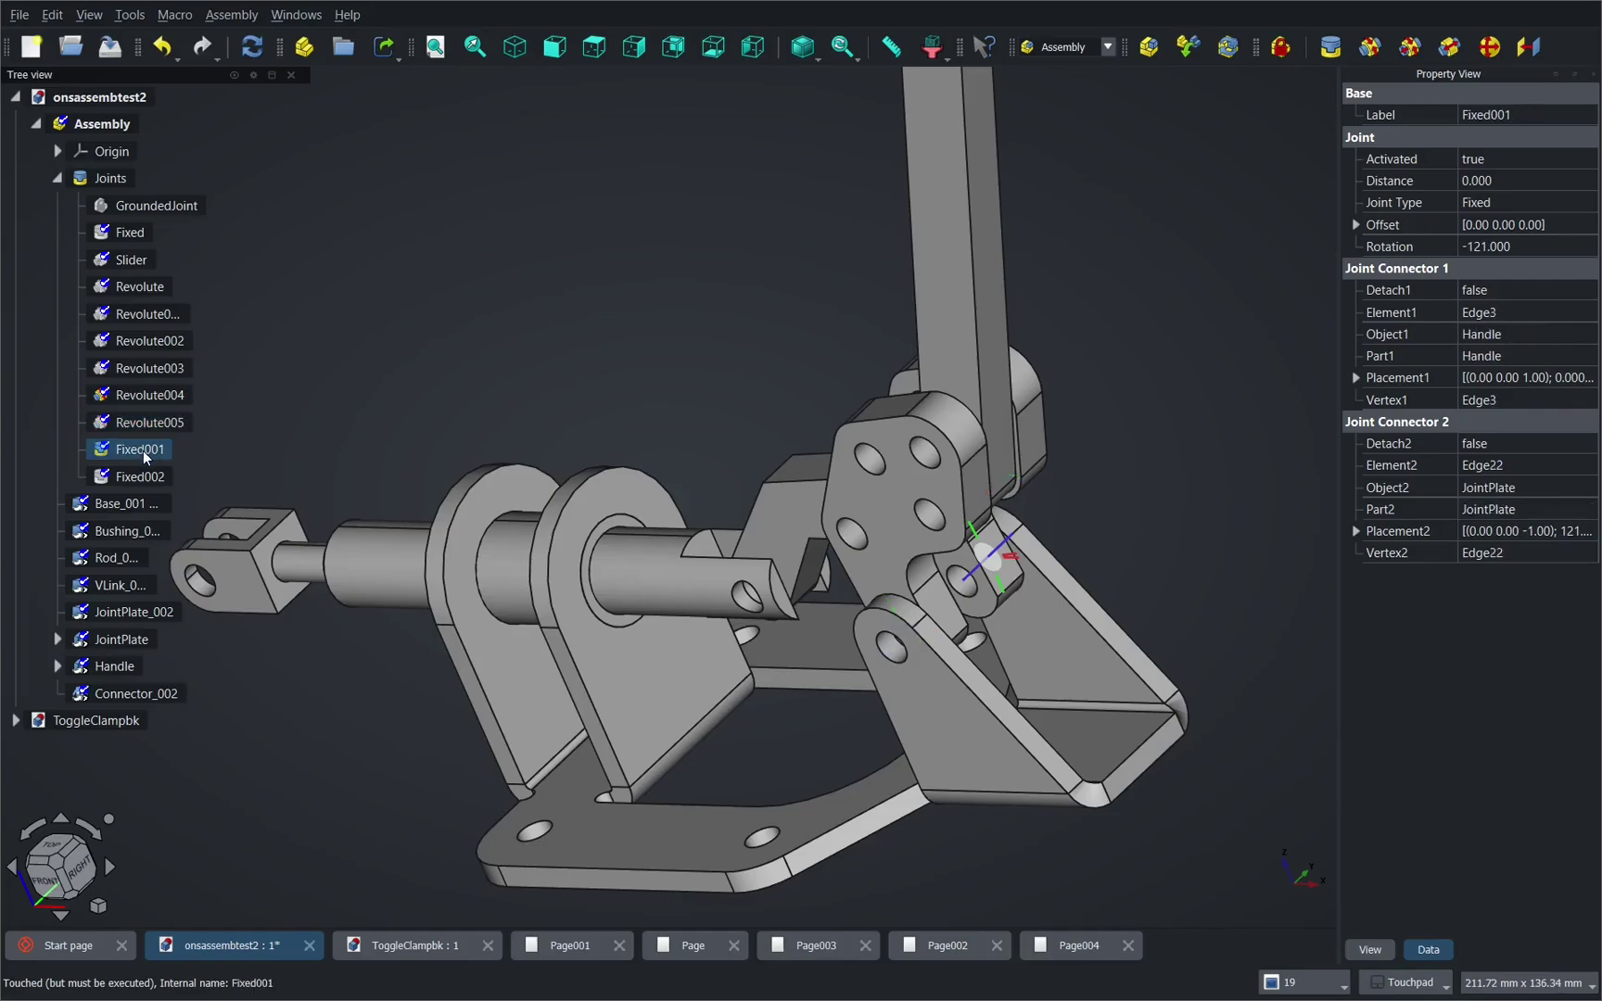
{"action": "left_click", "coordinate": [134, 399]}
{"action": "left_click", "coordinate": [846, 538]}
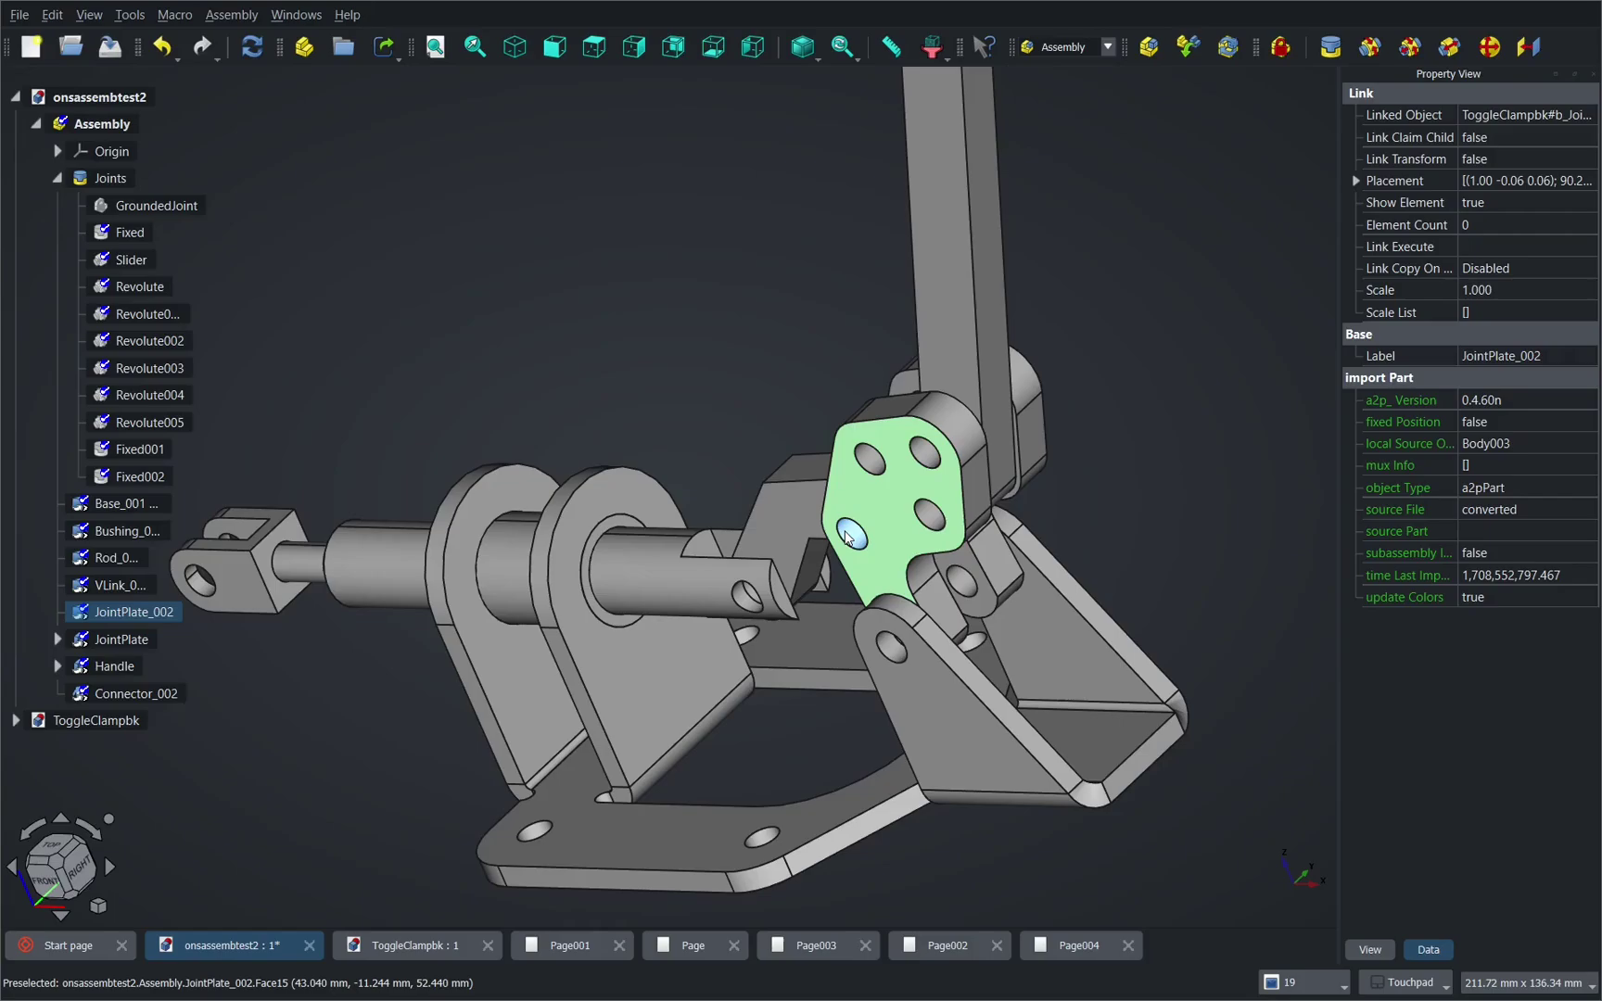
Step: Delete the Fixed001 joint and pull the handle away from the joint plates
{"action": "left_click", "coordinate": [141, 450]}
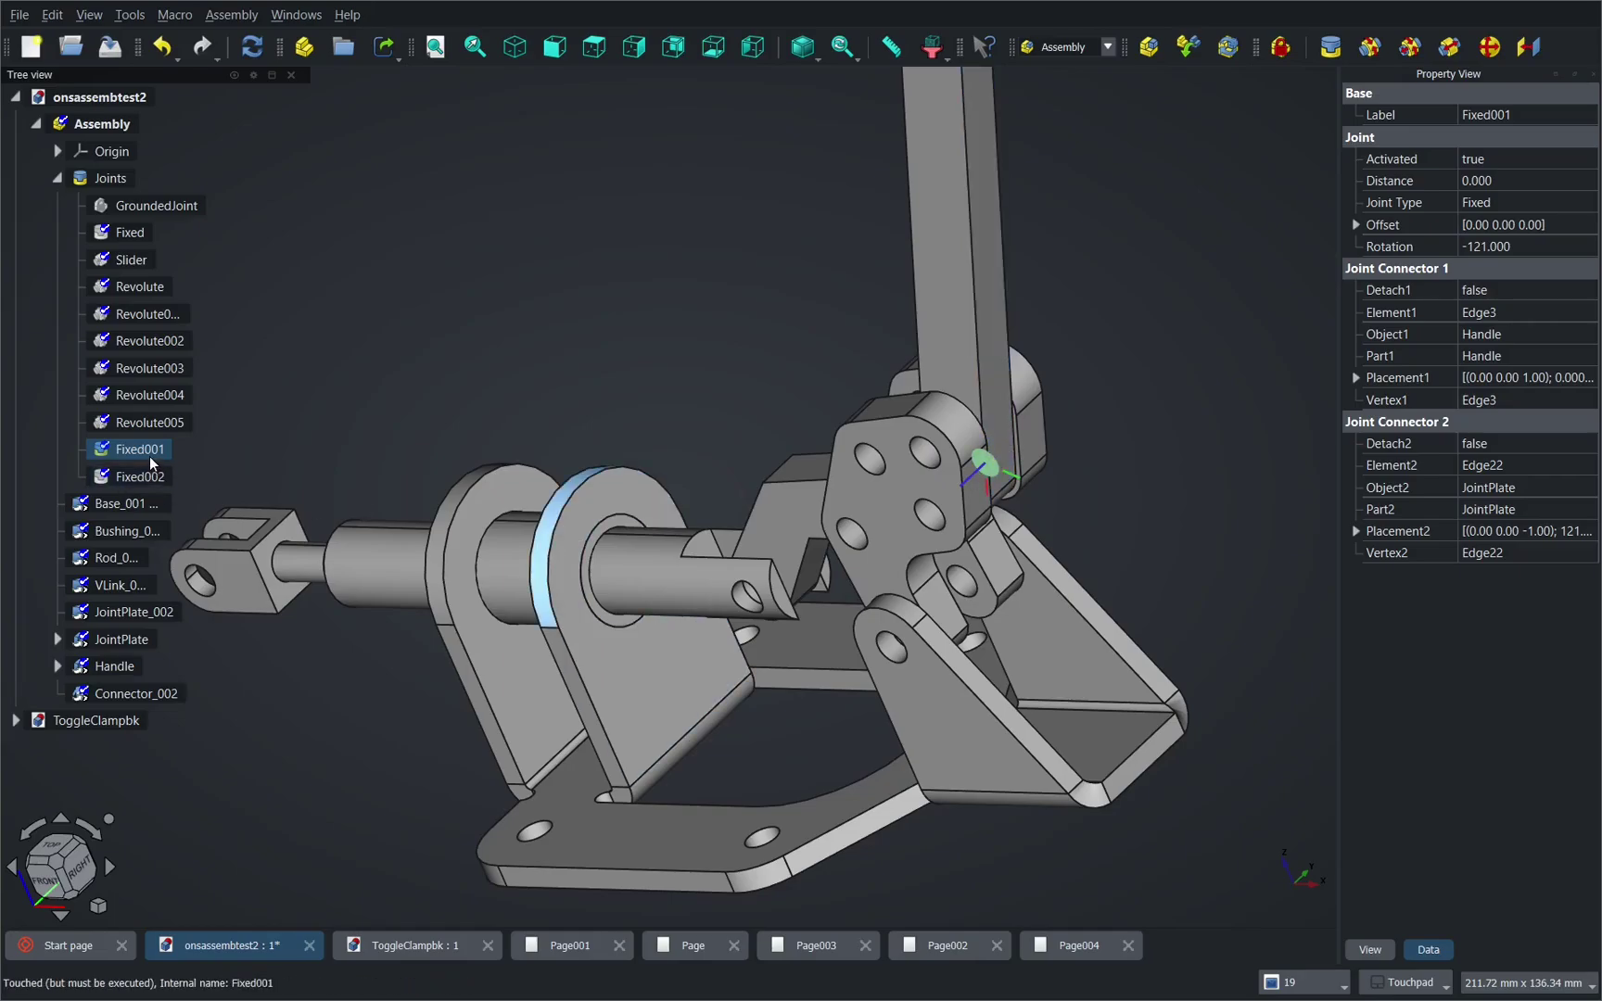
{"action": "key", "text": "Delete"}
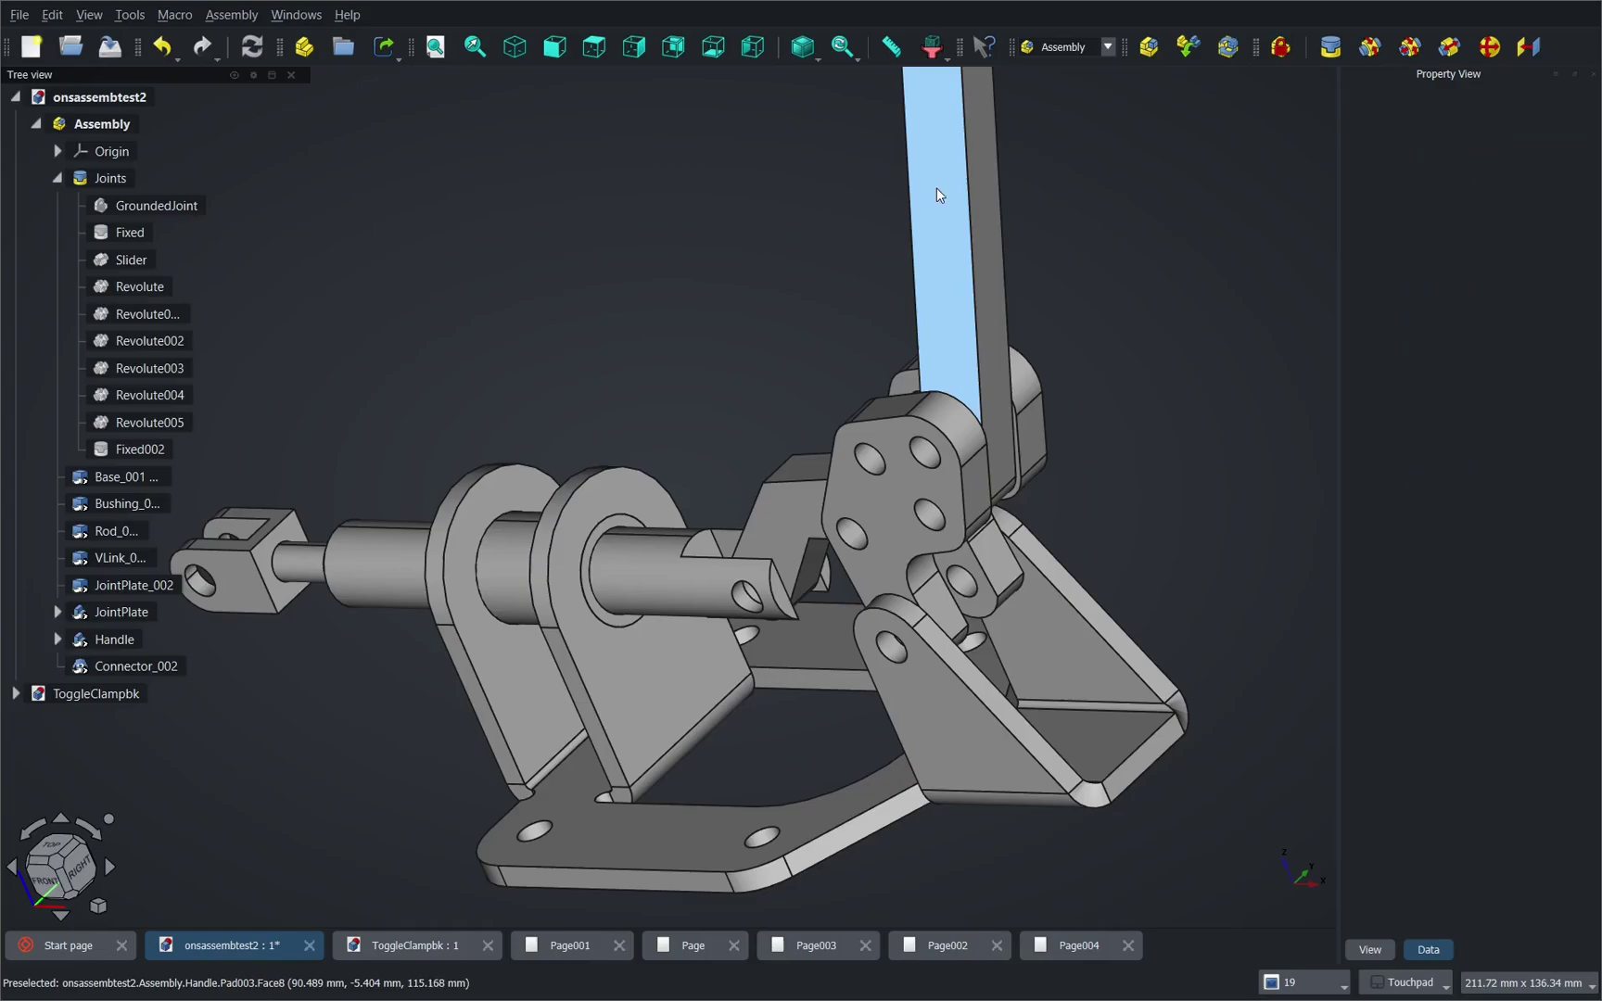
{"action": "left_click_drag", "start_coordinate": [937, 187], "coordinate": [1137, 182]}
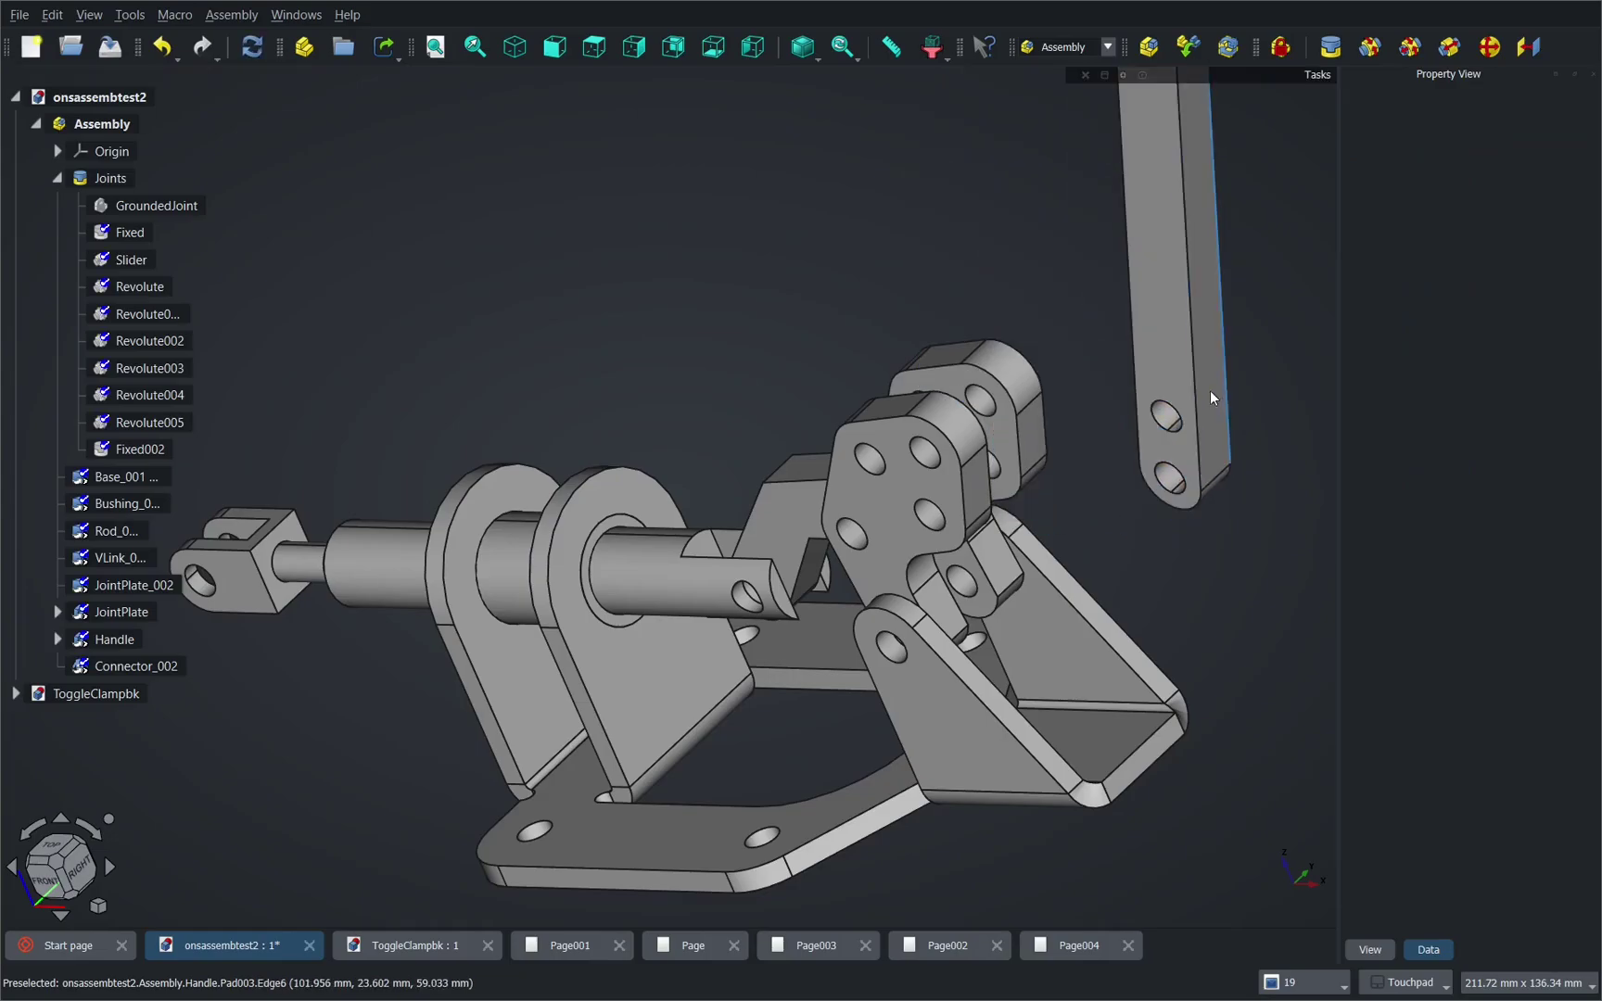
Step: Create a Fixed joint between the upper of the handle's two end holes (Edge18) and the inner hole edge of JointPlate_002 (Edge47)
{"action": "left_click", "coordinate": [1164, 425]}
{"action": "left_click_drag", "start_coordinate": [1164, 425], "coordinate": [1135, 451], "text": "shift"}
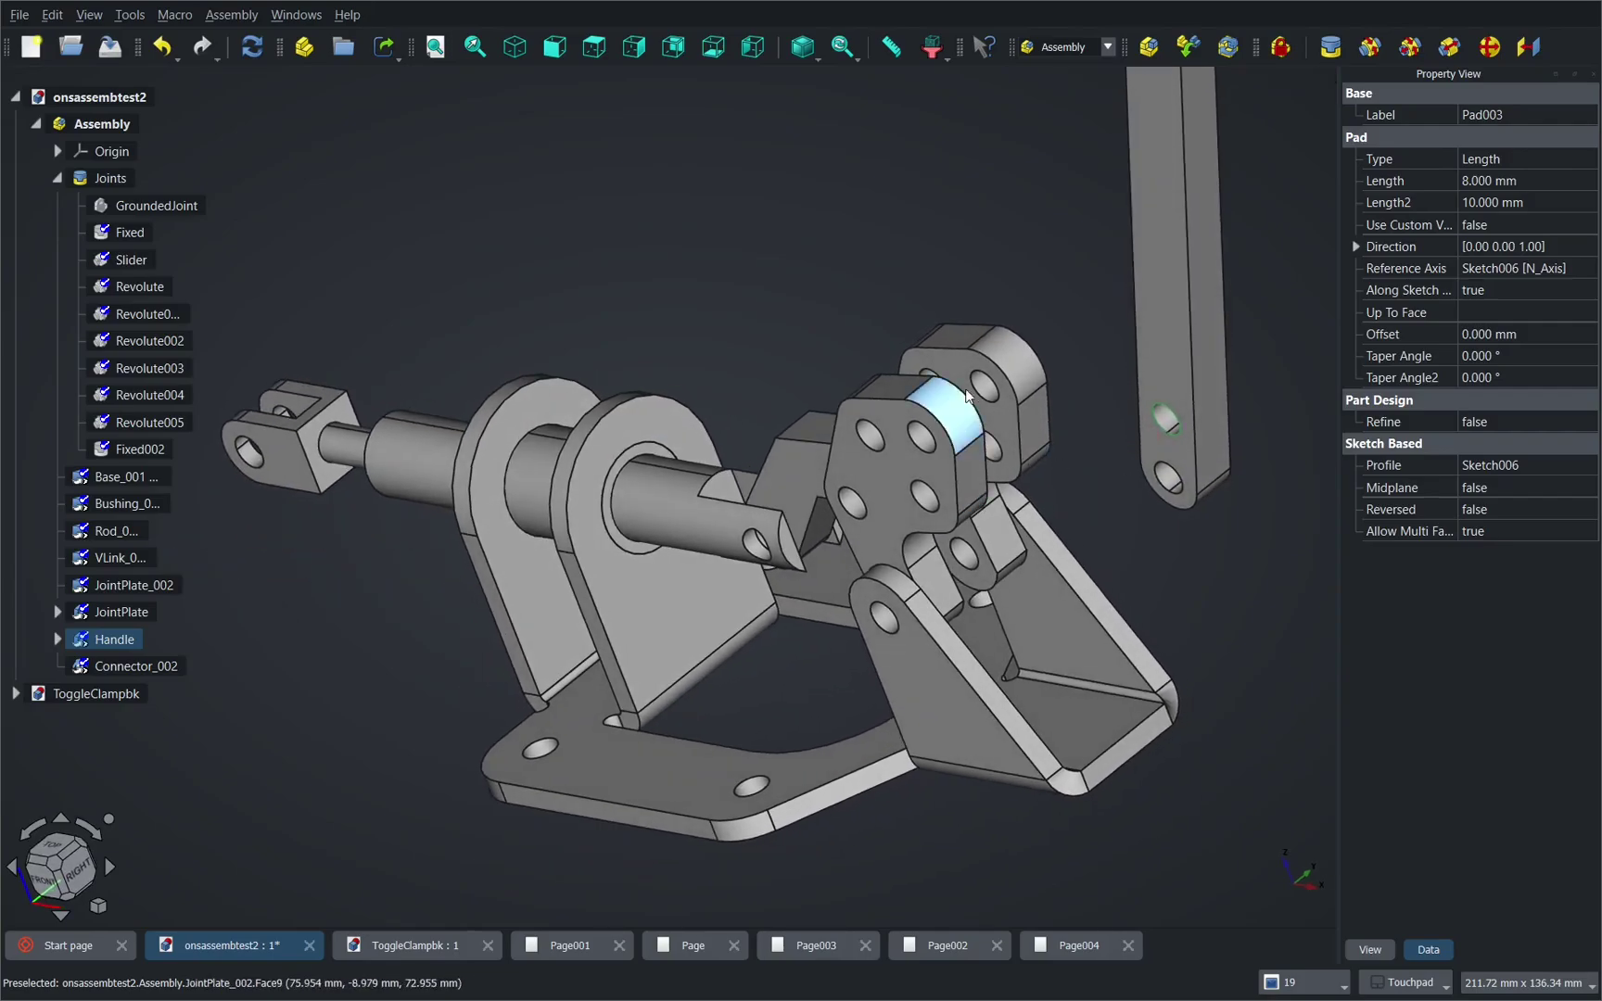
{"action": "left_click_drag", "start_coordinate": [983, 399], "coordinate": [945, 424], "text": "alt"}
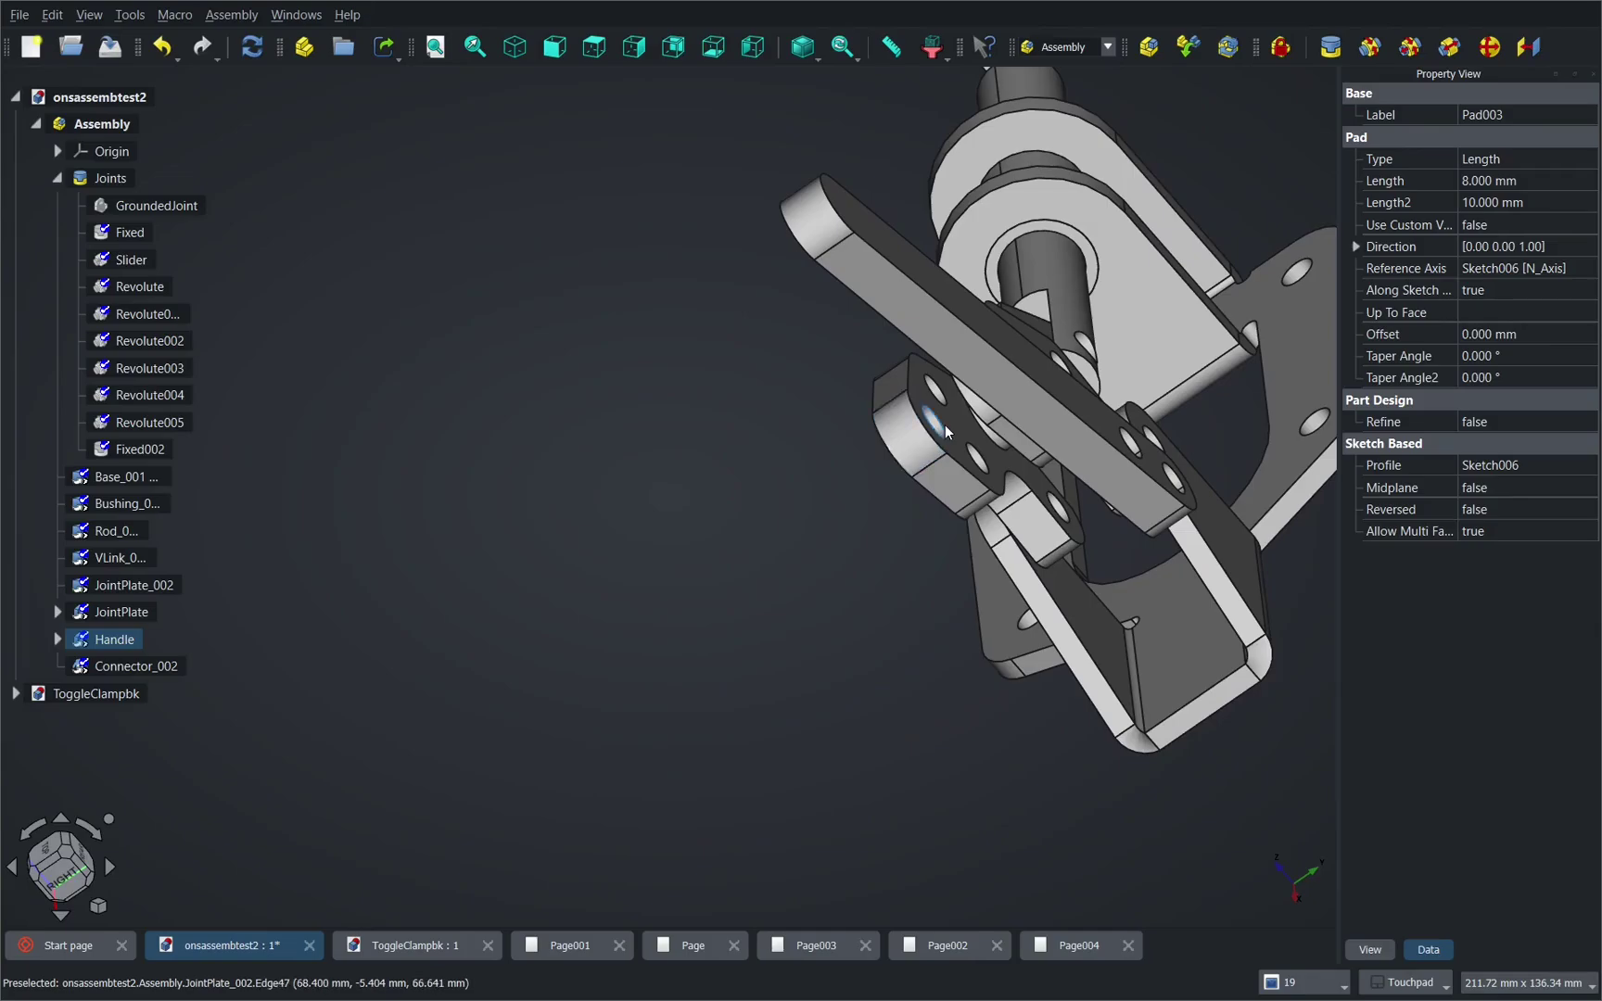
{"action": "left_click", "coordinate": [945, 425]}
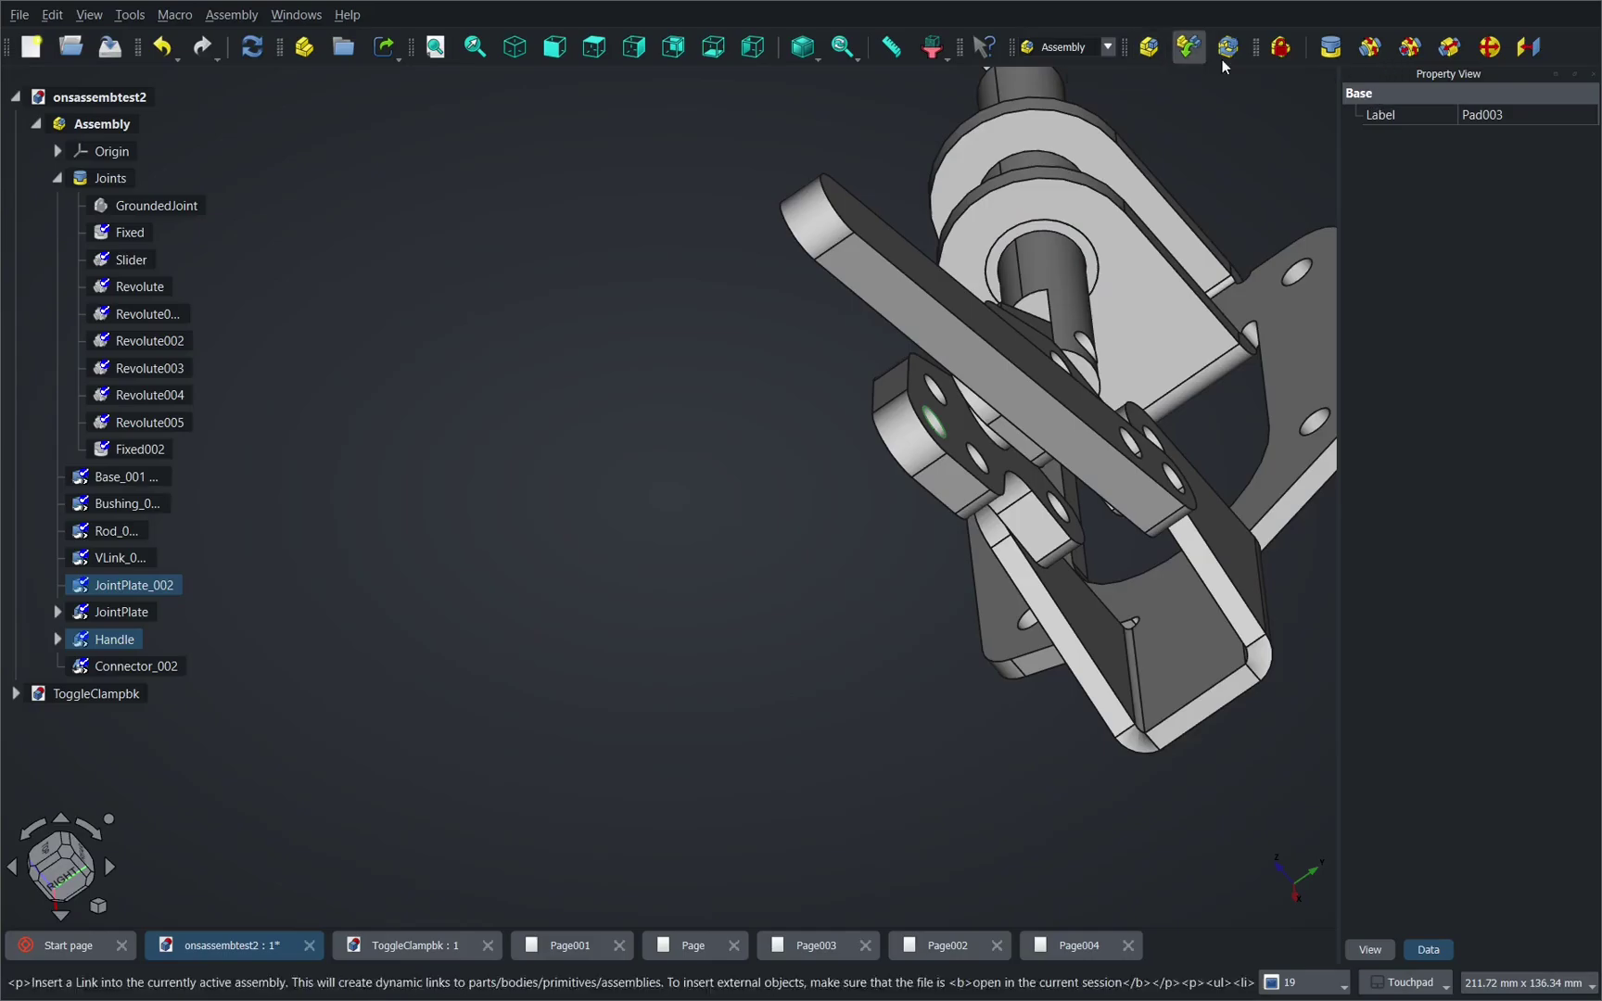
{"action": "left_click", "coordinate": [1331, 46]}
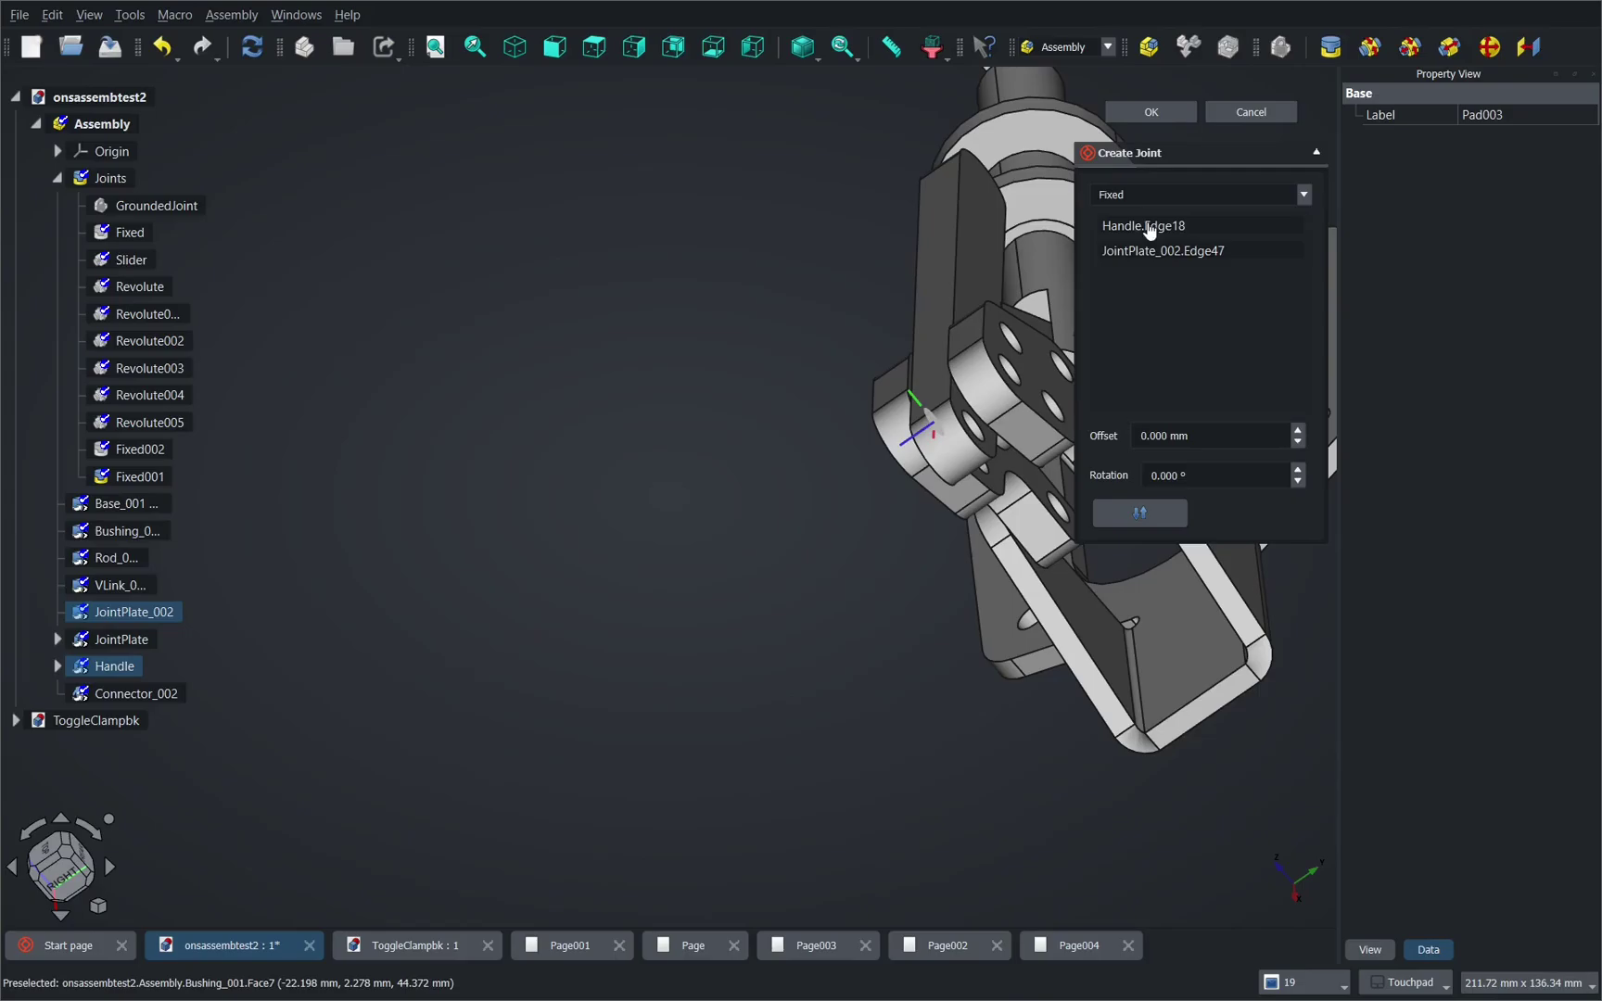
{"action": "left_click_drag", "start_coordinate": [936, 497], "coordinate": [1115, 417], "text": "shift"}
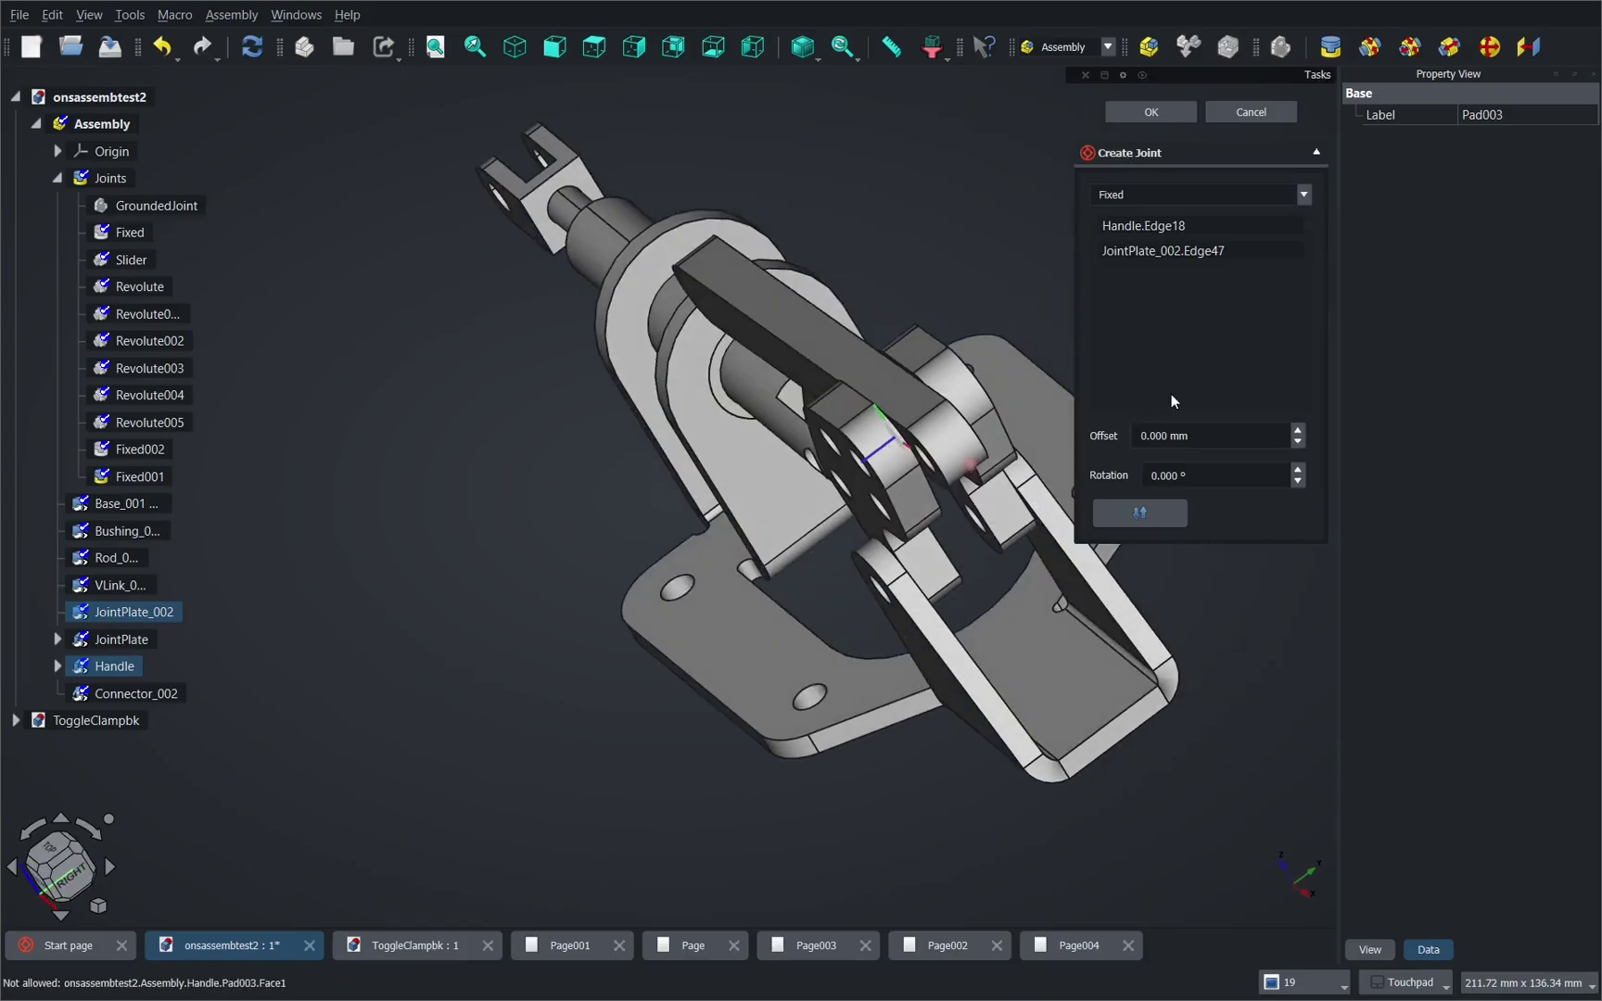
{"action": "left_click_drag", "start_coordinate": [1206, 397], "coordinate": [976, 487], "text": "shift"}
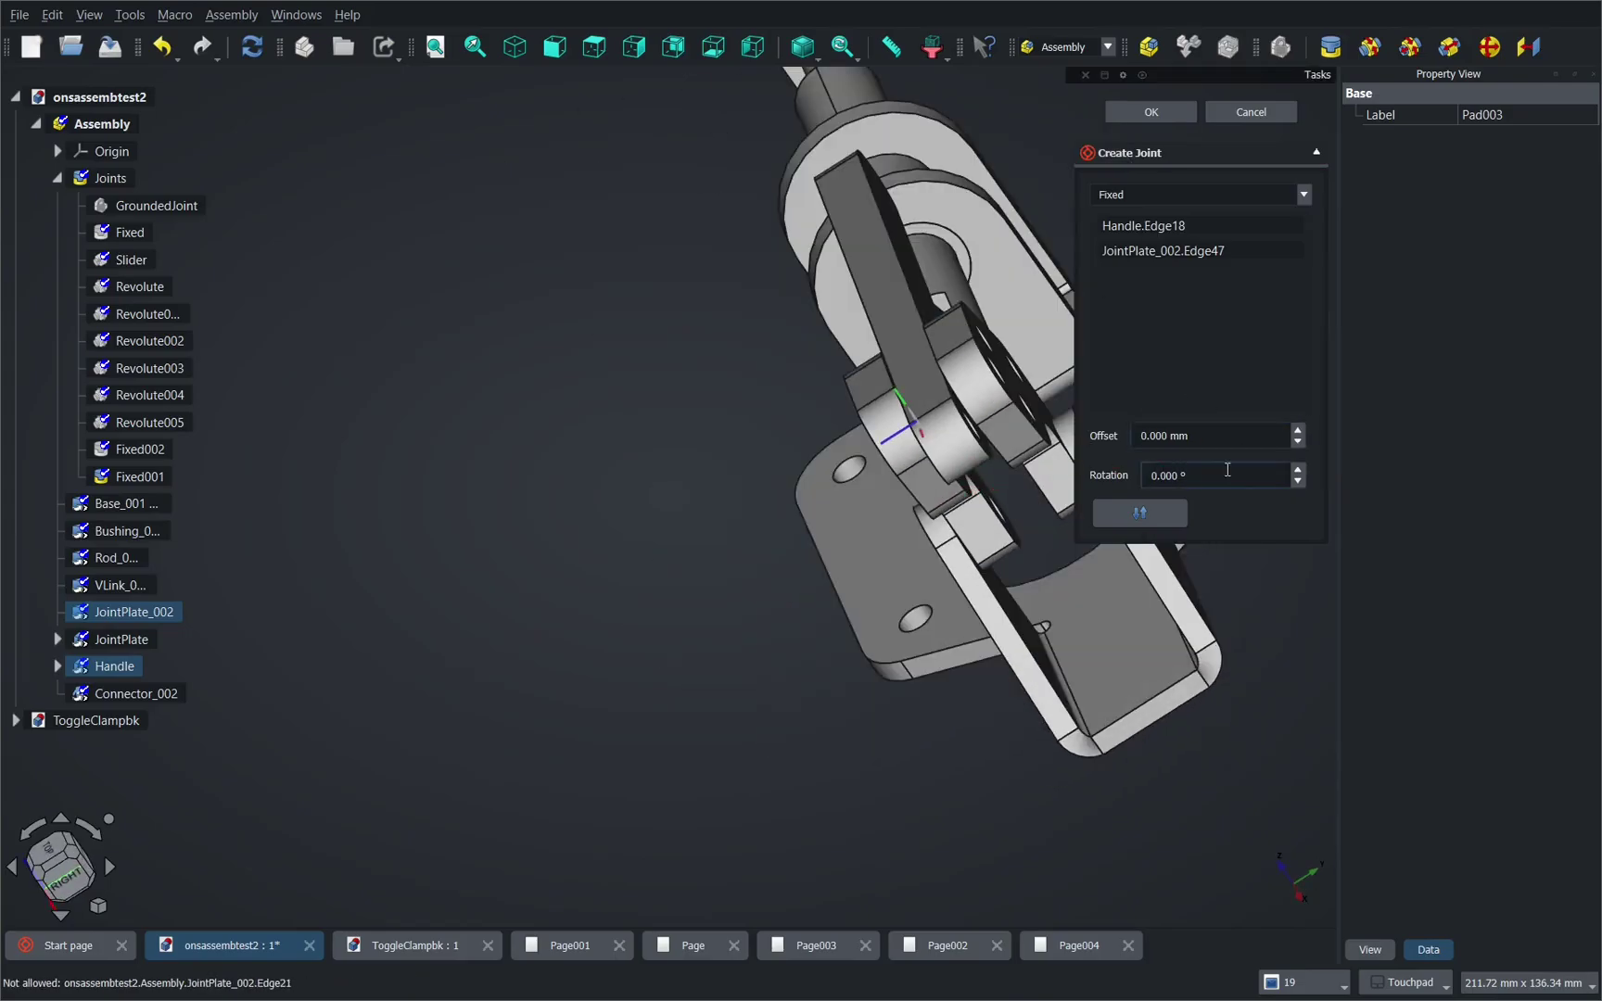
Step: Set the new fixed joint's rotation to -119° so the handle's holes line up with those of JointPlate_002
{"action": "left_click", "coordinate": [1298, 470]}
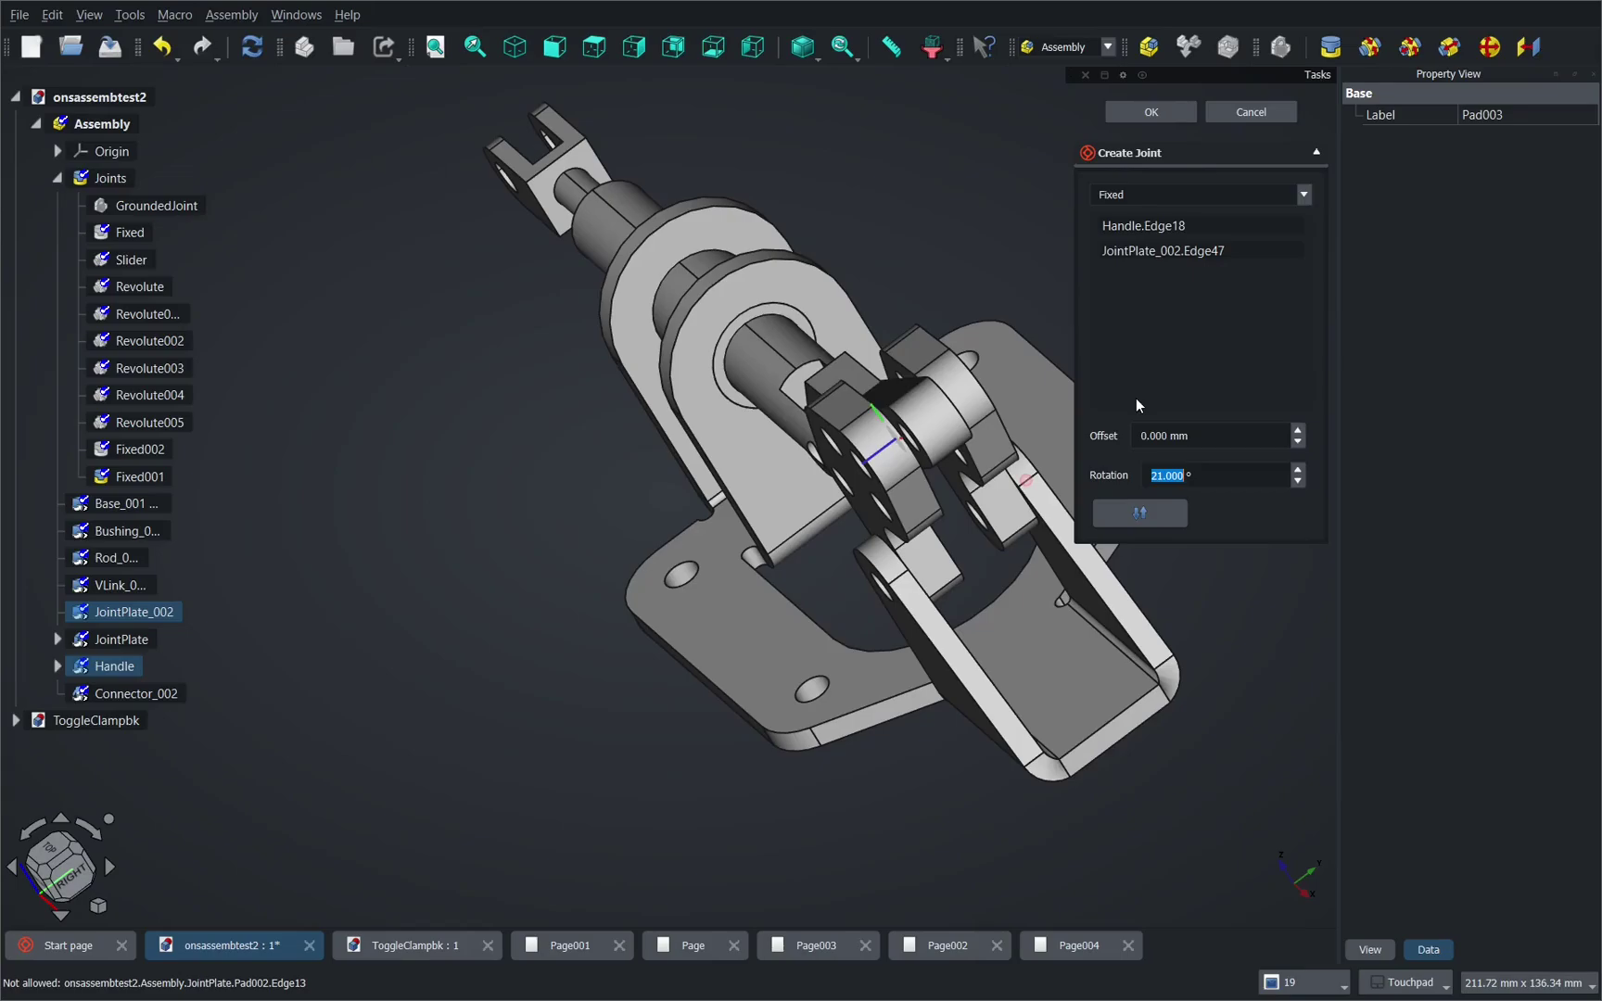
{"action": "key", "text": "Page_Down"}
{"action": "key", "text": "Page_Down"}
{"action": "key", "text": "Page_Down"}
{"action": "key", "text": "Page_Down"}
{"action": "key", "text": "Page_Down"}
{"action": "key", "text": "Page_Down"}
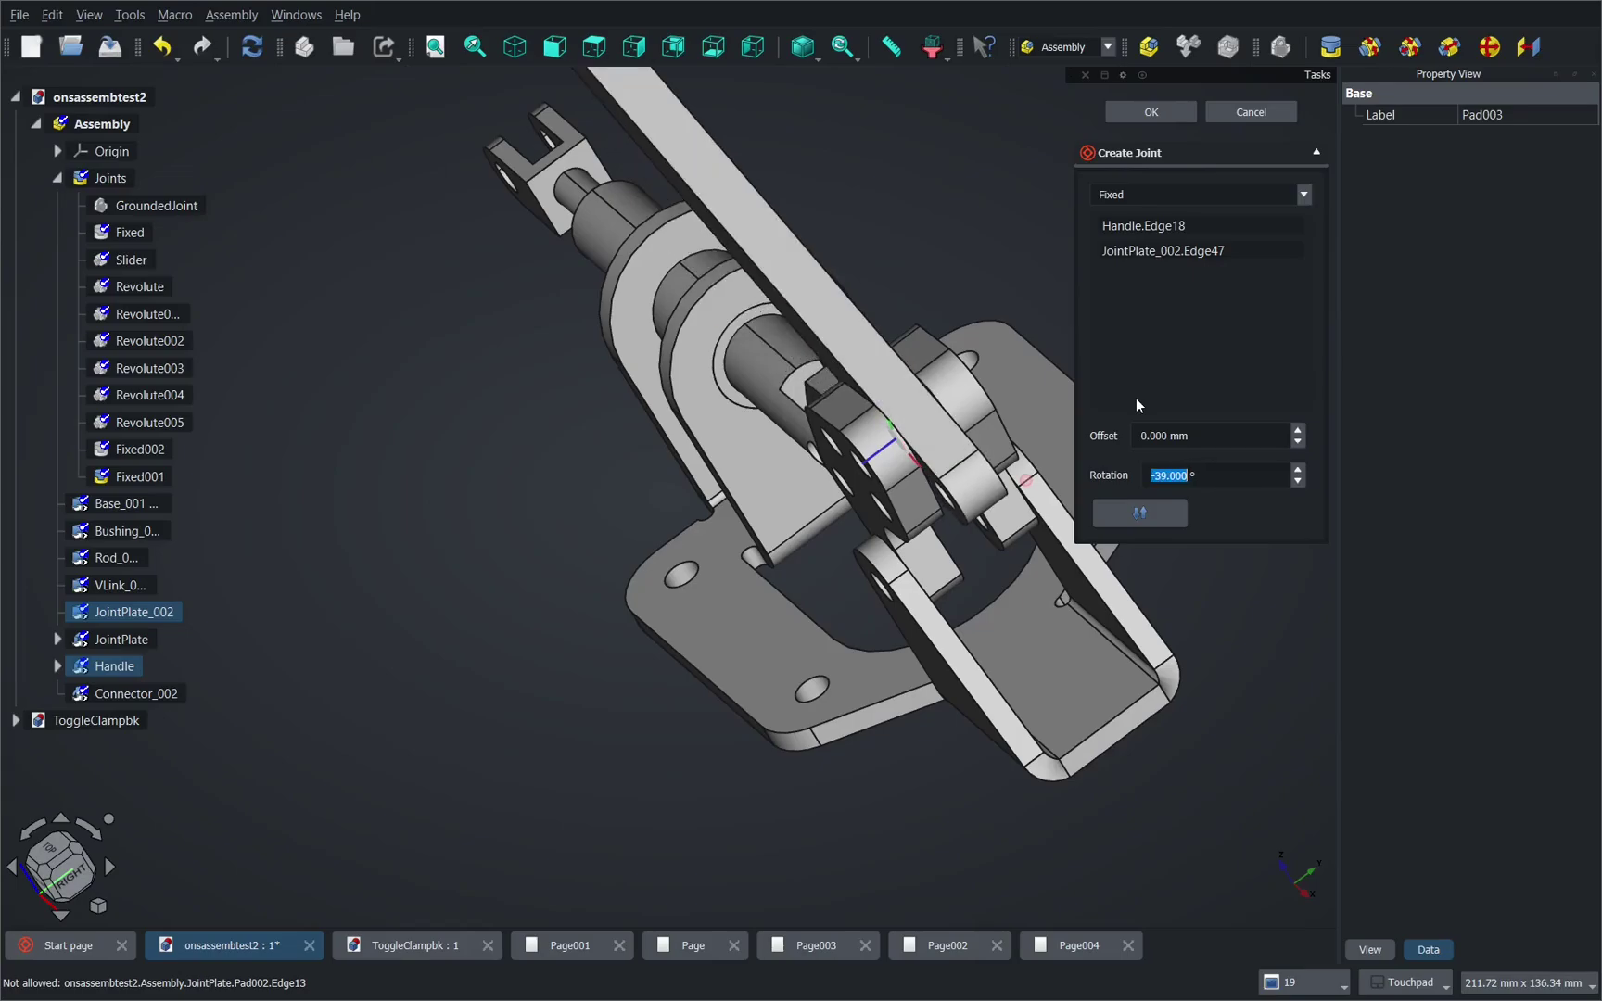
{"action": "key", "text": "Page_Down"}
{"action": "key", "text": "Page_Down"}
{"action": "key", "text": "Page_Down"}
{"action": "key", "text": "Page_Down"}
{"action": "key", "text": "Page_Down"}
{"action": "key", "text": "Page_Down"}
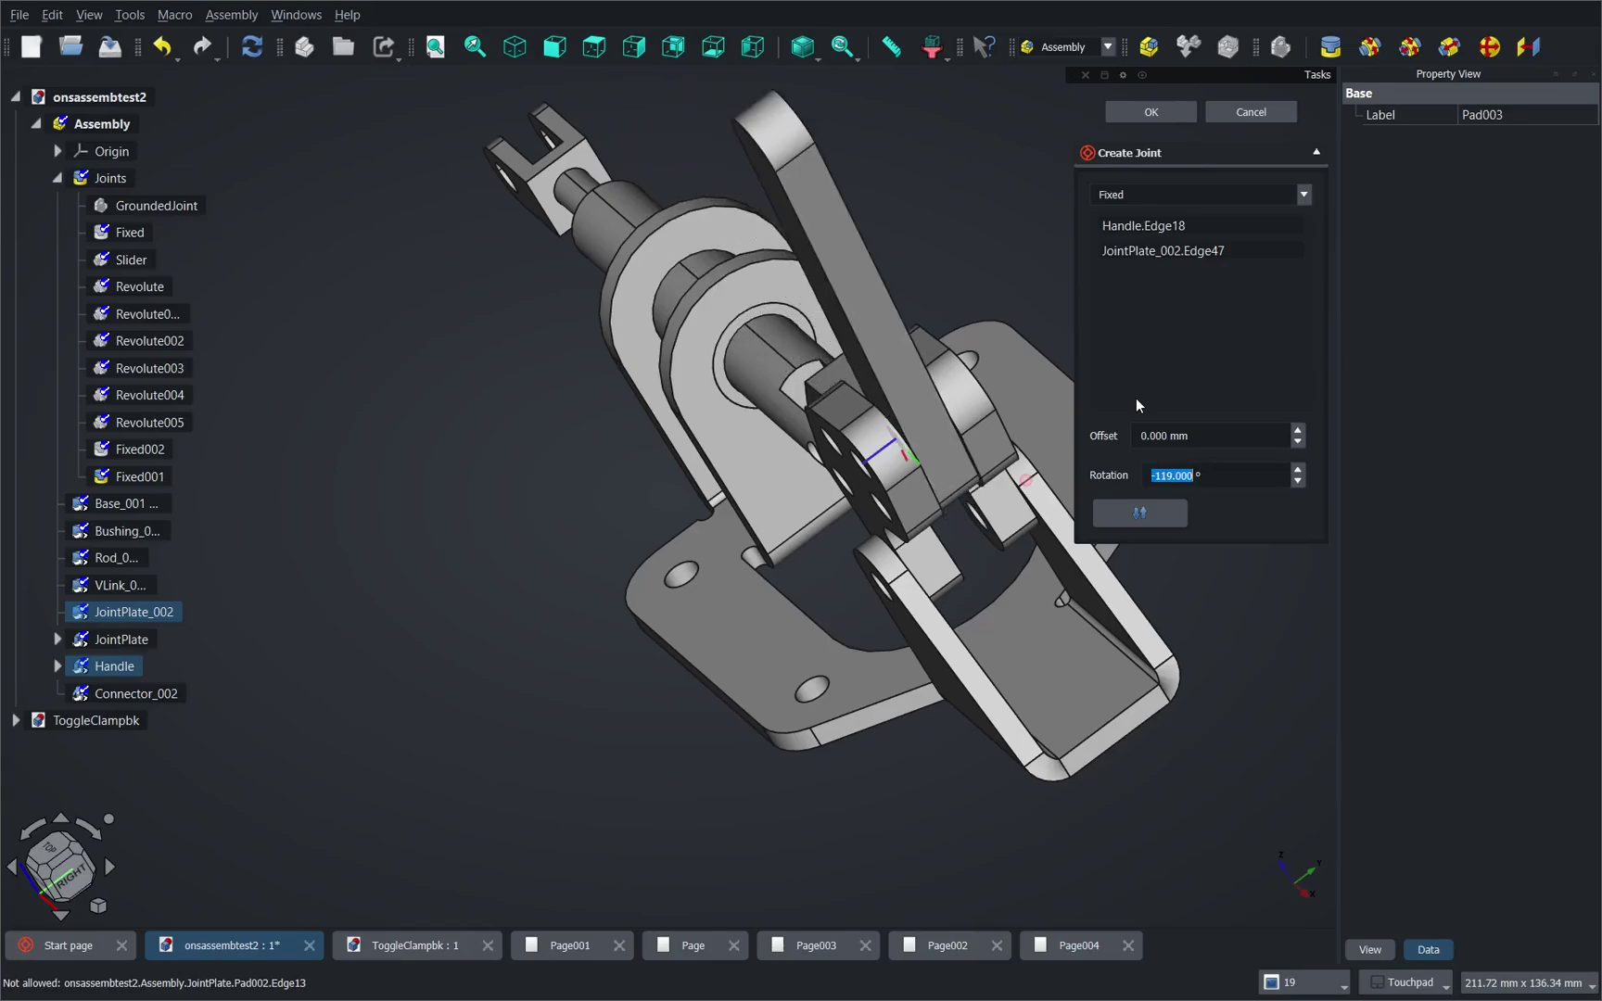
{"action": "left_click_drag", "start_coordinate": [846, 536], "coordinate": [1039, 352], "text": "alt"}
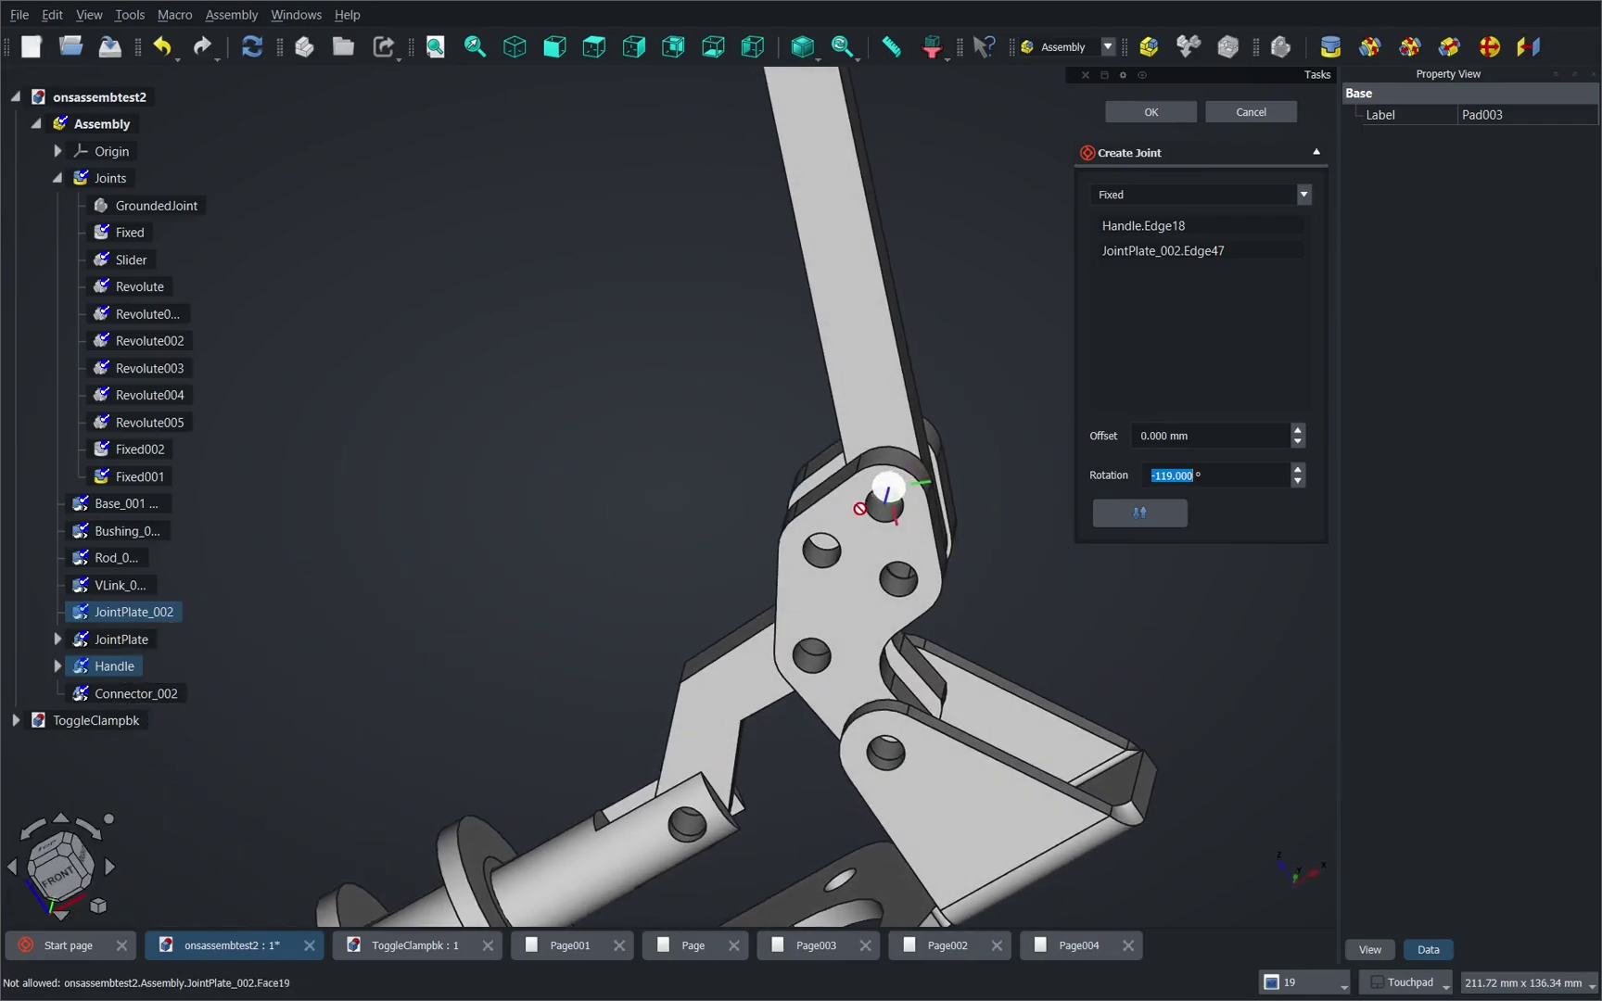
{"action": "mouse_move", "coordinate": [879, 471]}
{"action": "left_mouse_down", "text": "alt"}
{"action": "mouse_move", "coordinate": [889, 425]}
{"action": "mouse_move", "coordinate": [885, 445]}
{"action": "left_mouse_up", "text": "alt"}
{"action": "scroll", "coordinate": [883, 507], "scroll_direction": "up", "scroll_amount": 3}
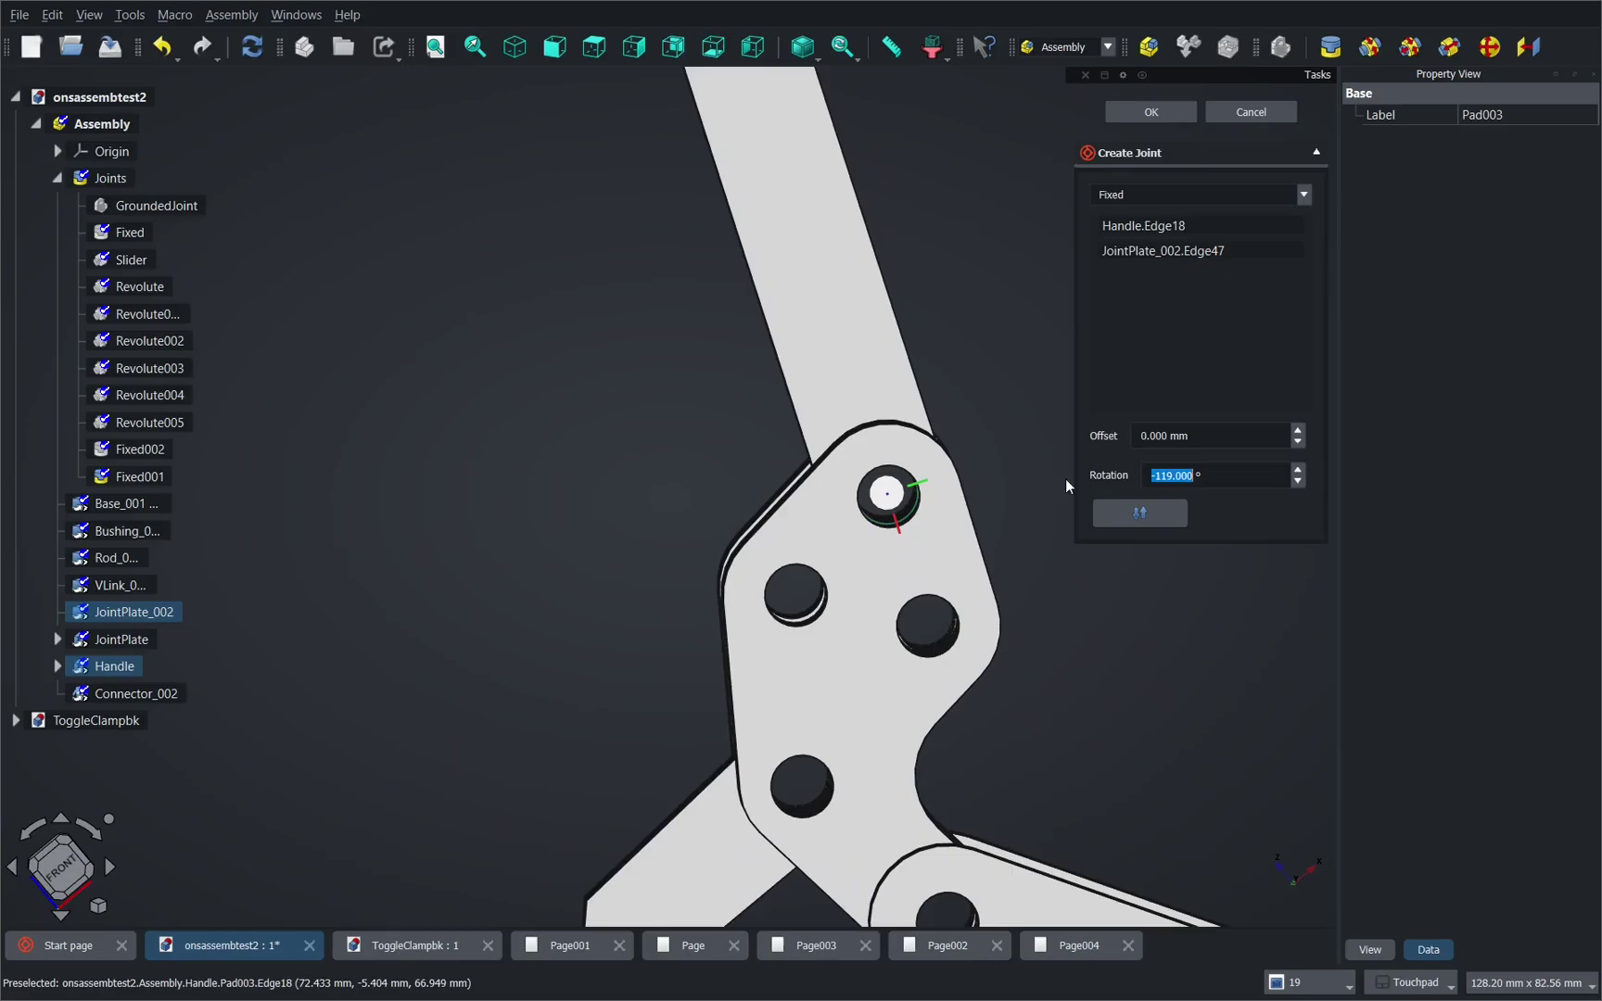
{"action": "left_click", "coordinate": [1299, 471]}
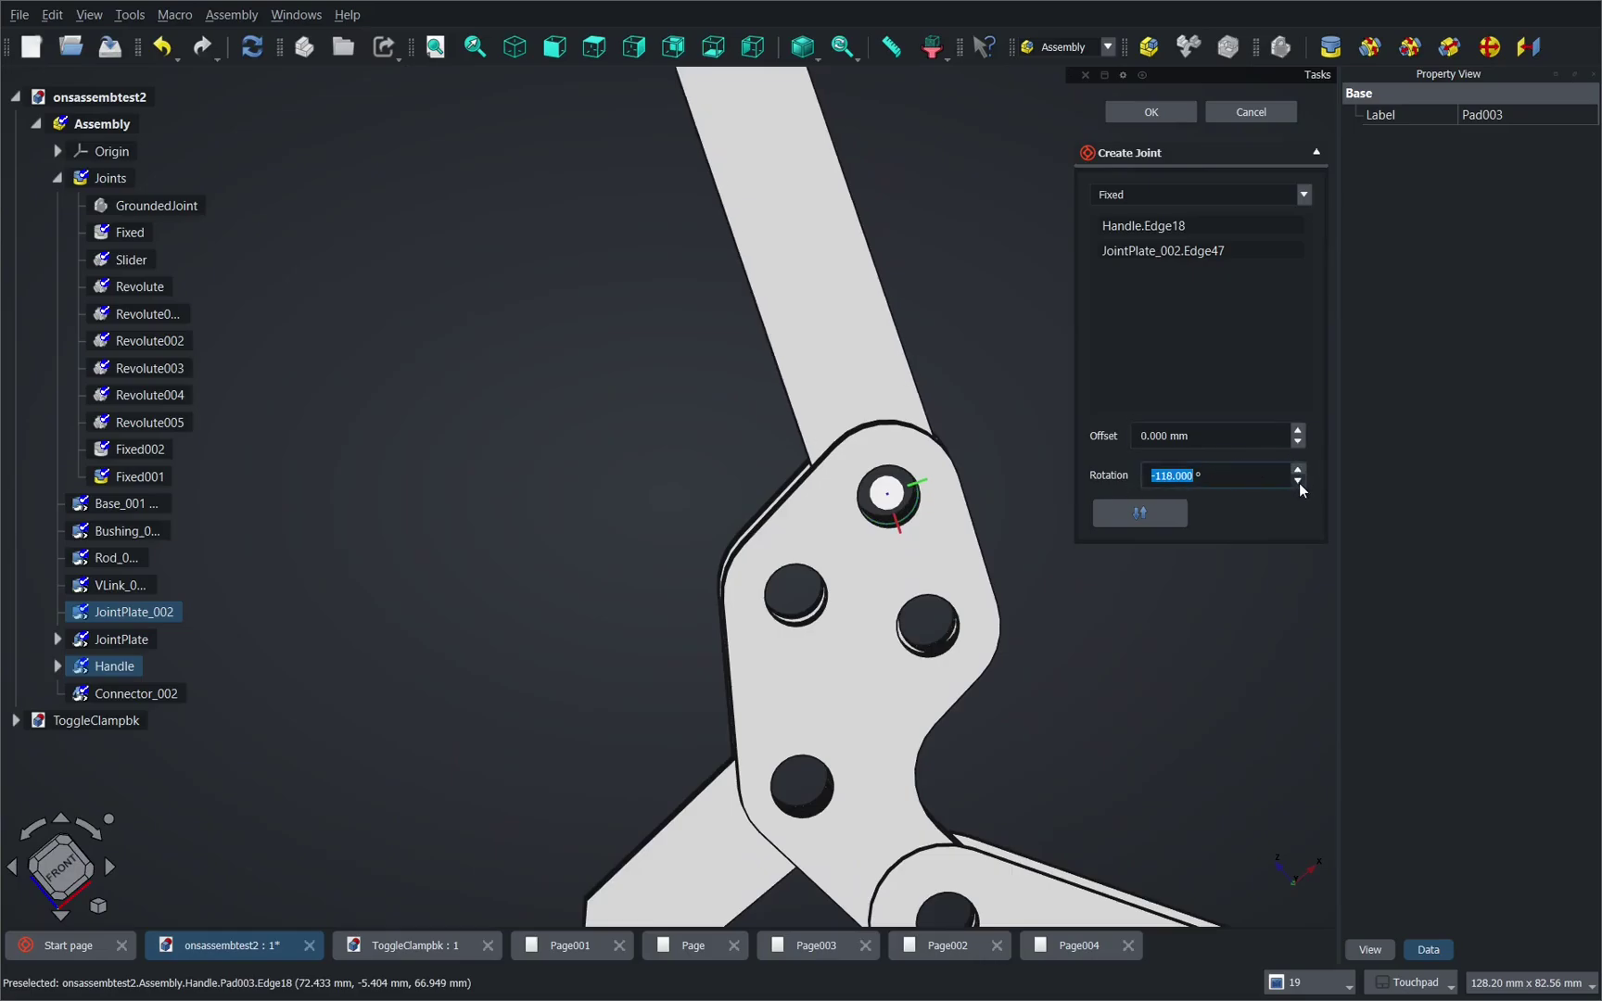
{"action": "left_click", "coordinate": [1298, 481]}
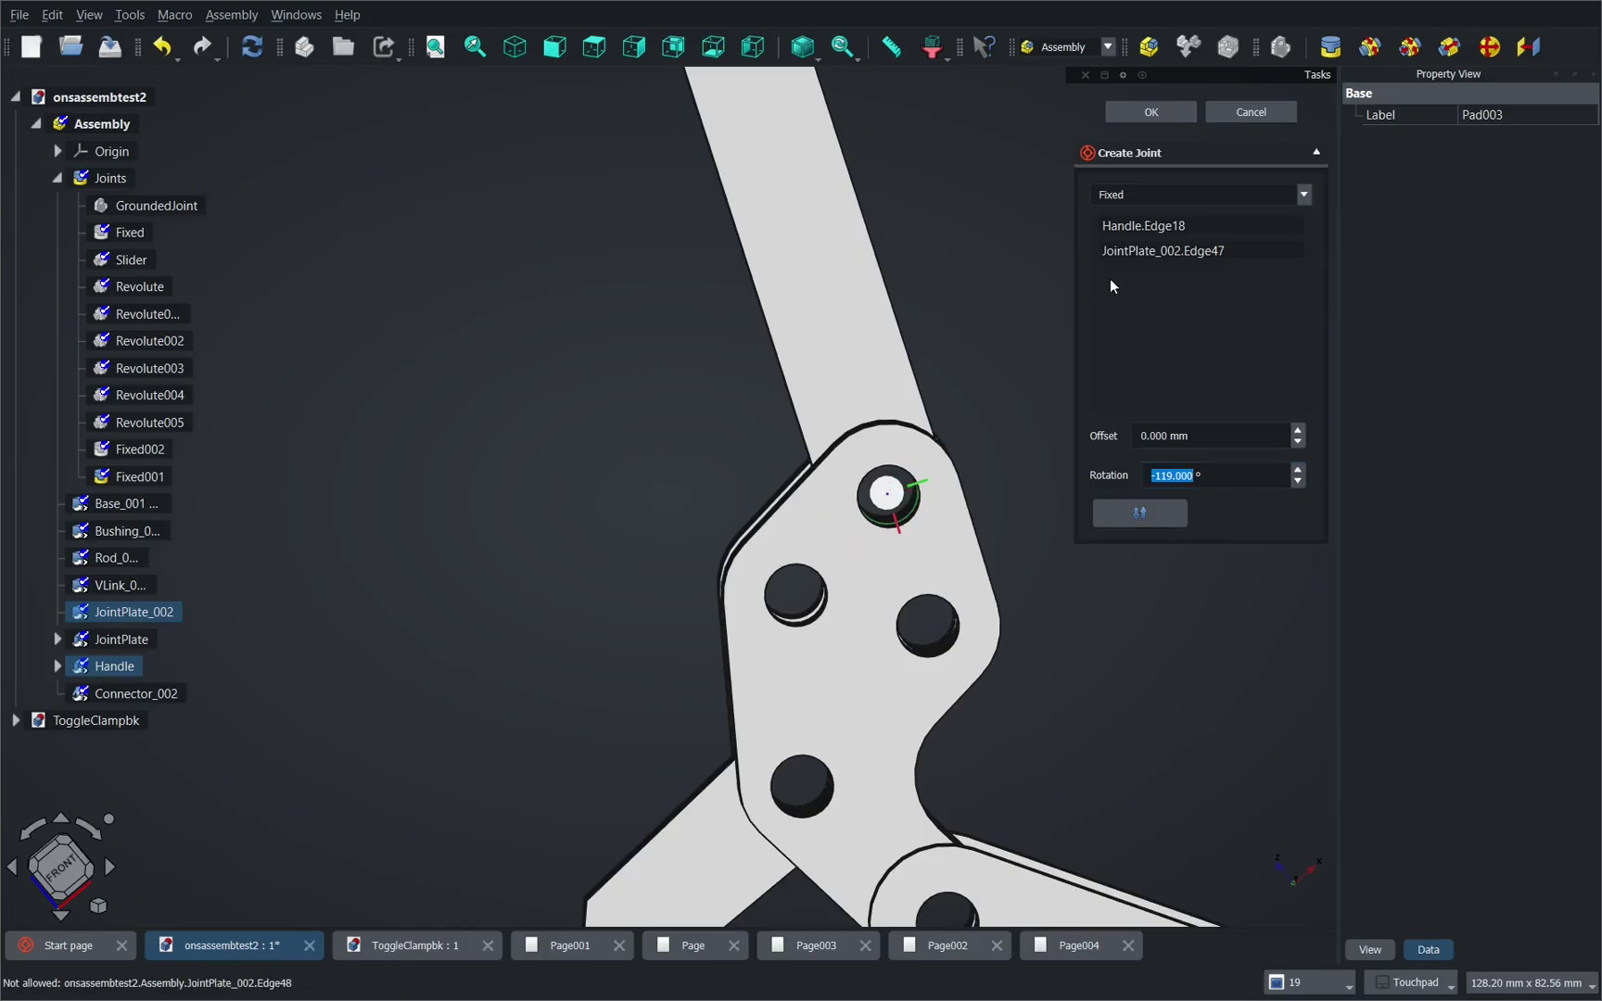
Step: Accept the handle's fixed joint and examine how the handle, joint plates and VLink_001 fit together from both sides
{"action": "left_click", "coordinate": [1151, 112]}
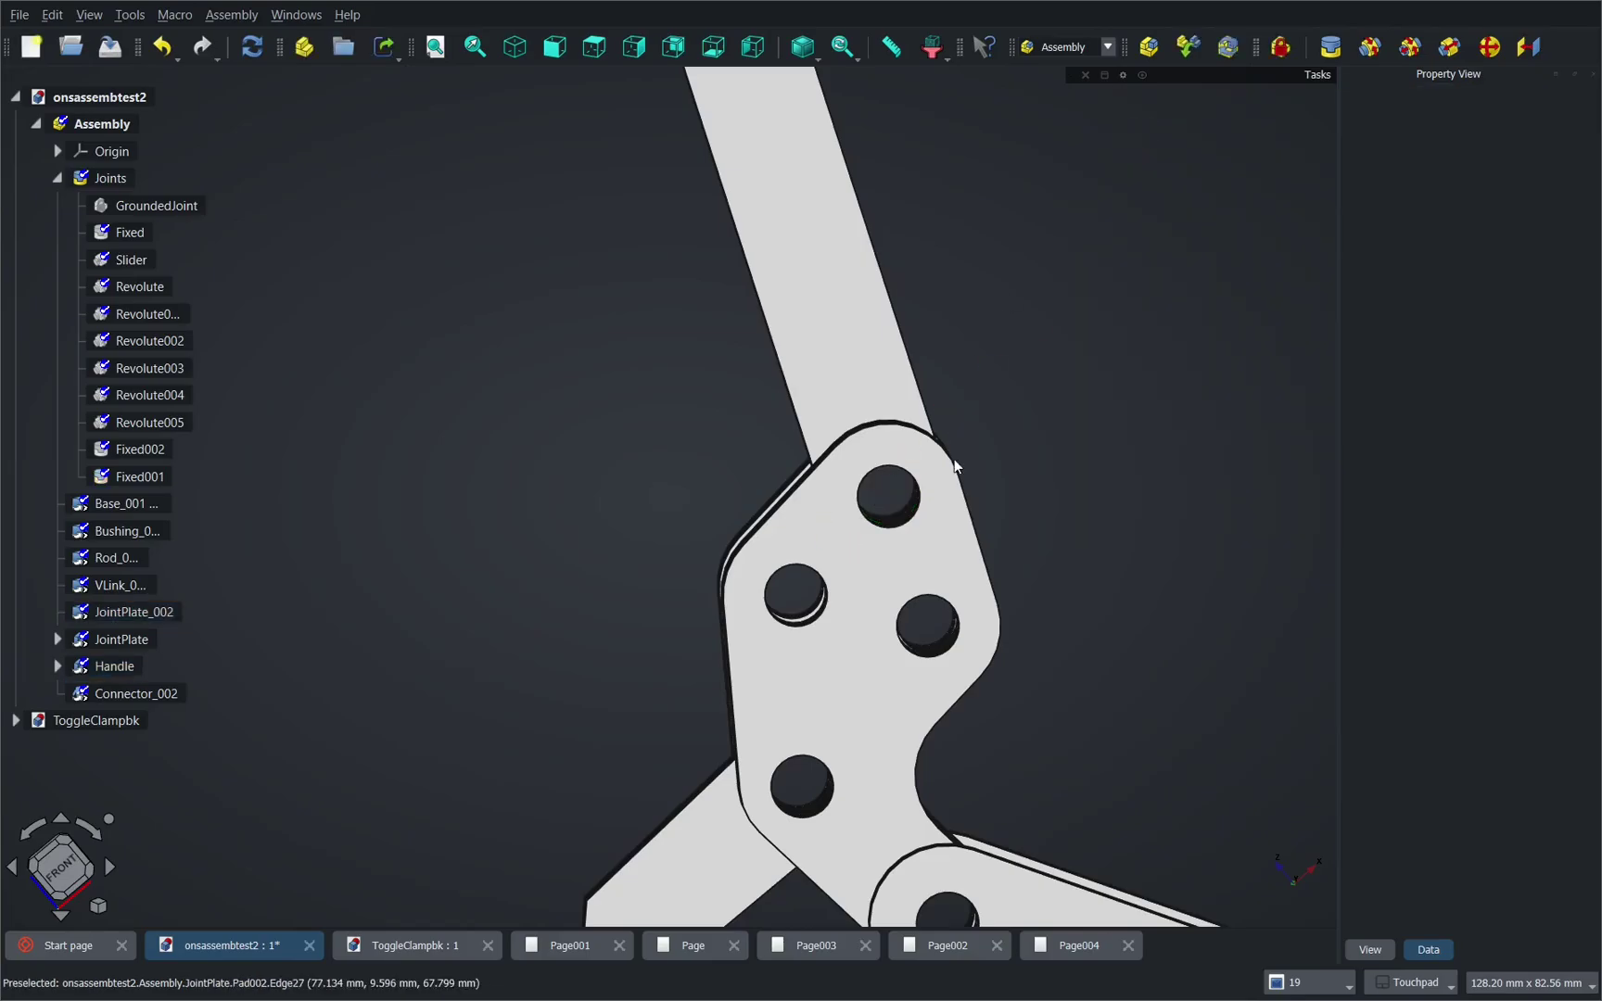
{"action": "left_click_drag", "start_coordinate": [954, 459], "coordinate": [1036, 314], "text": "alt"}
{"action": "left_click_drag", "start_coordinate": [685, 449], "coordinate": [825, 519], "text": "alt"}
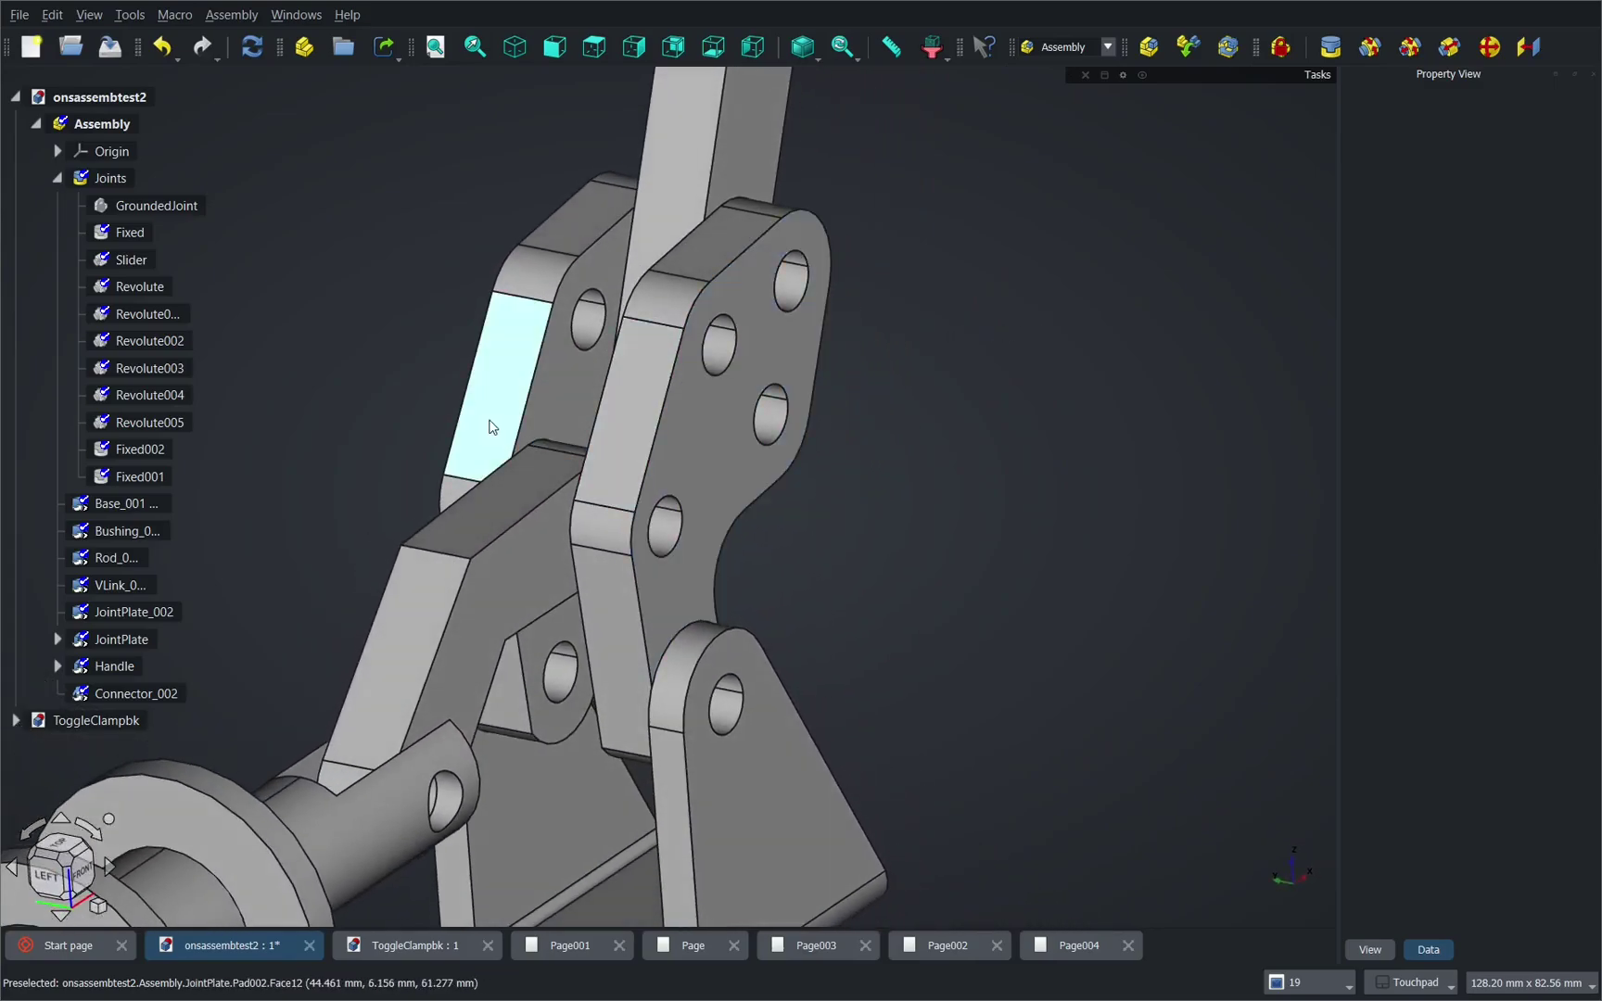
{"action": "left_click_drag", "start_coordinate": [653, 485], "coordinate": [458, 455], "text": "alt"}
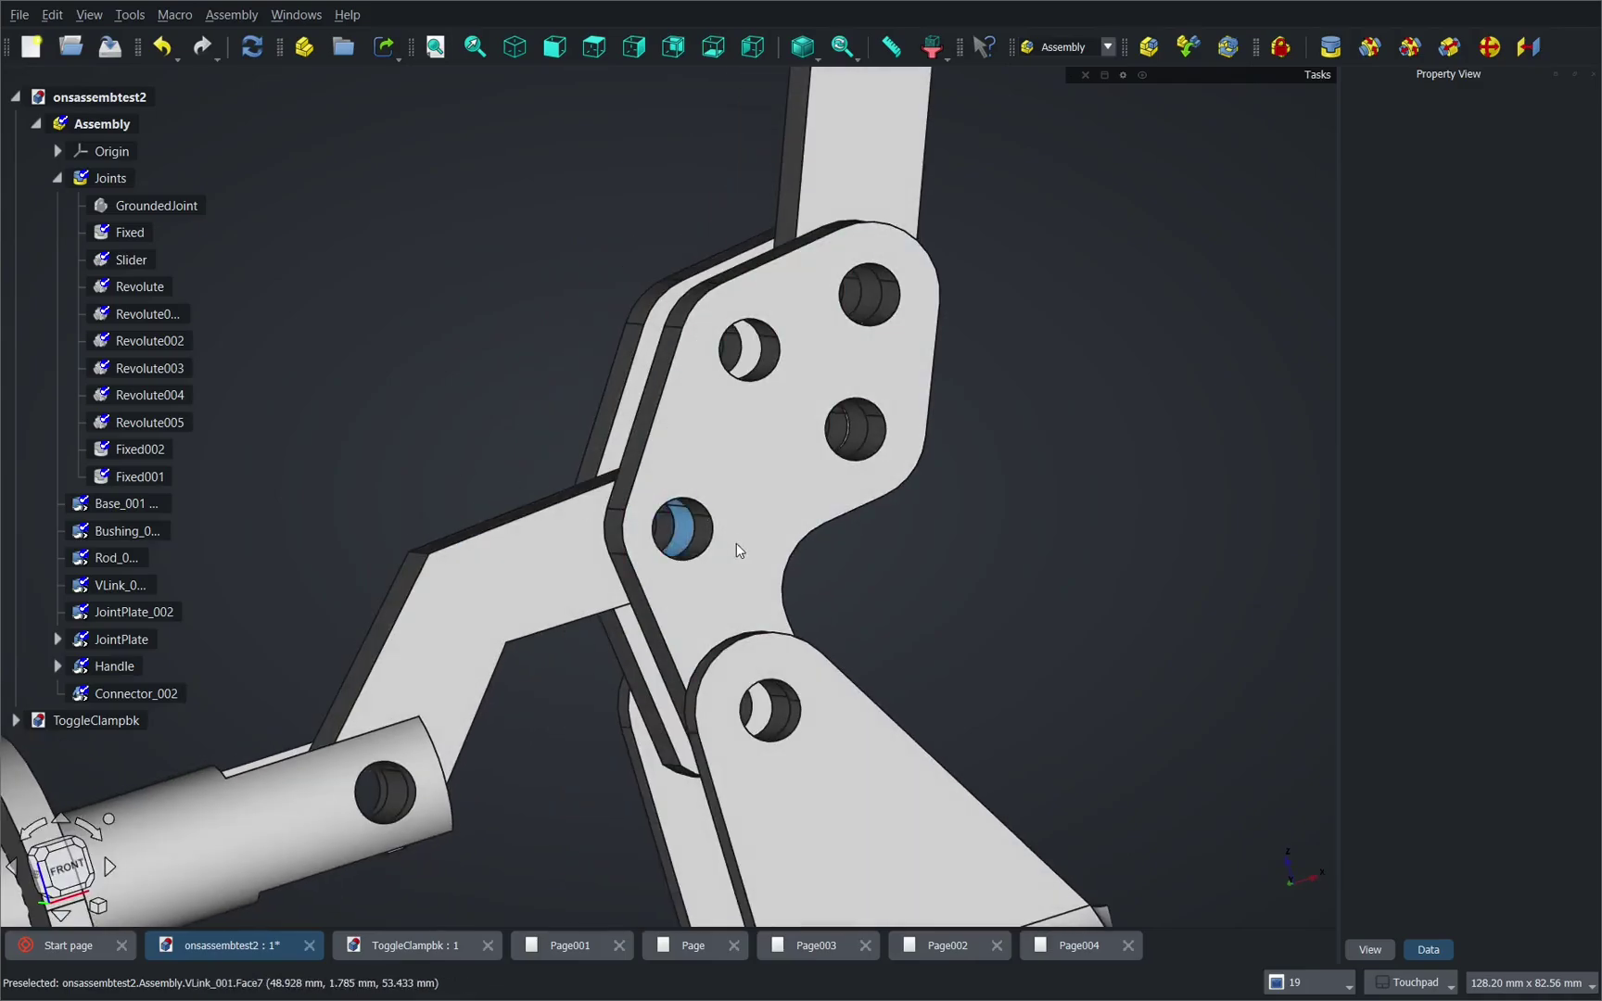
{"action": "left_click_drag", "start_coordinate": [700, 556], "coordinate": [647, 558], "text": "alt"}
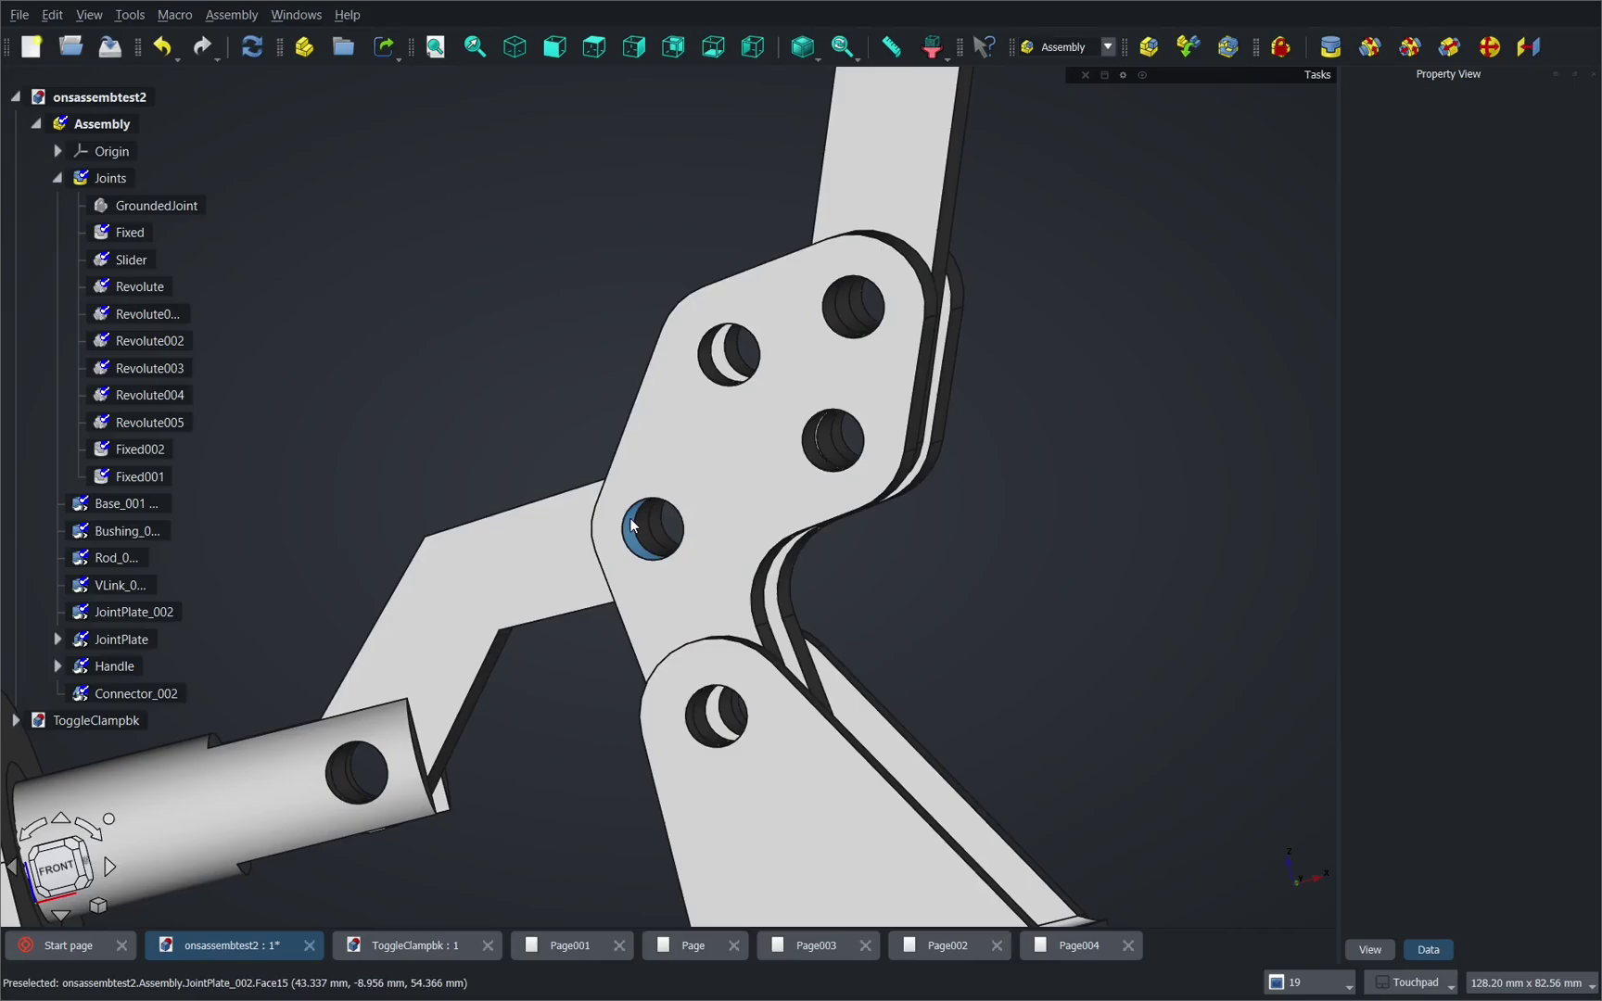
{"action": "left_click_drag", "start_coordinate": [631, 525], "coordinate": [994, 568], "text": "alt"}
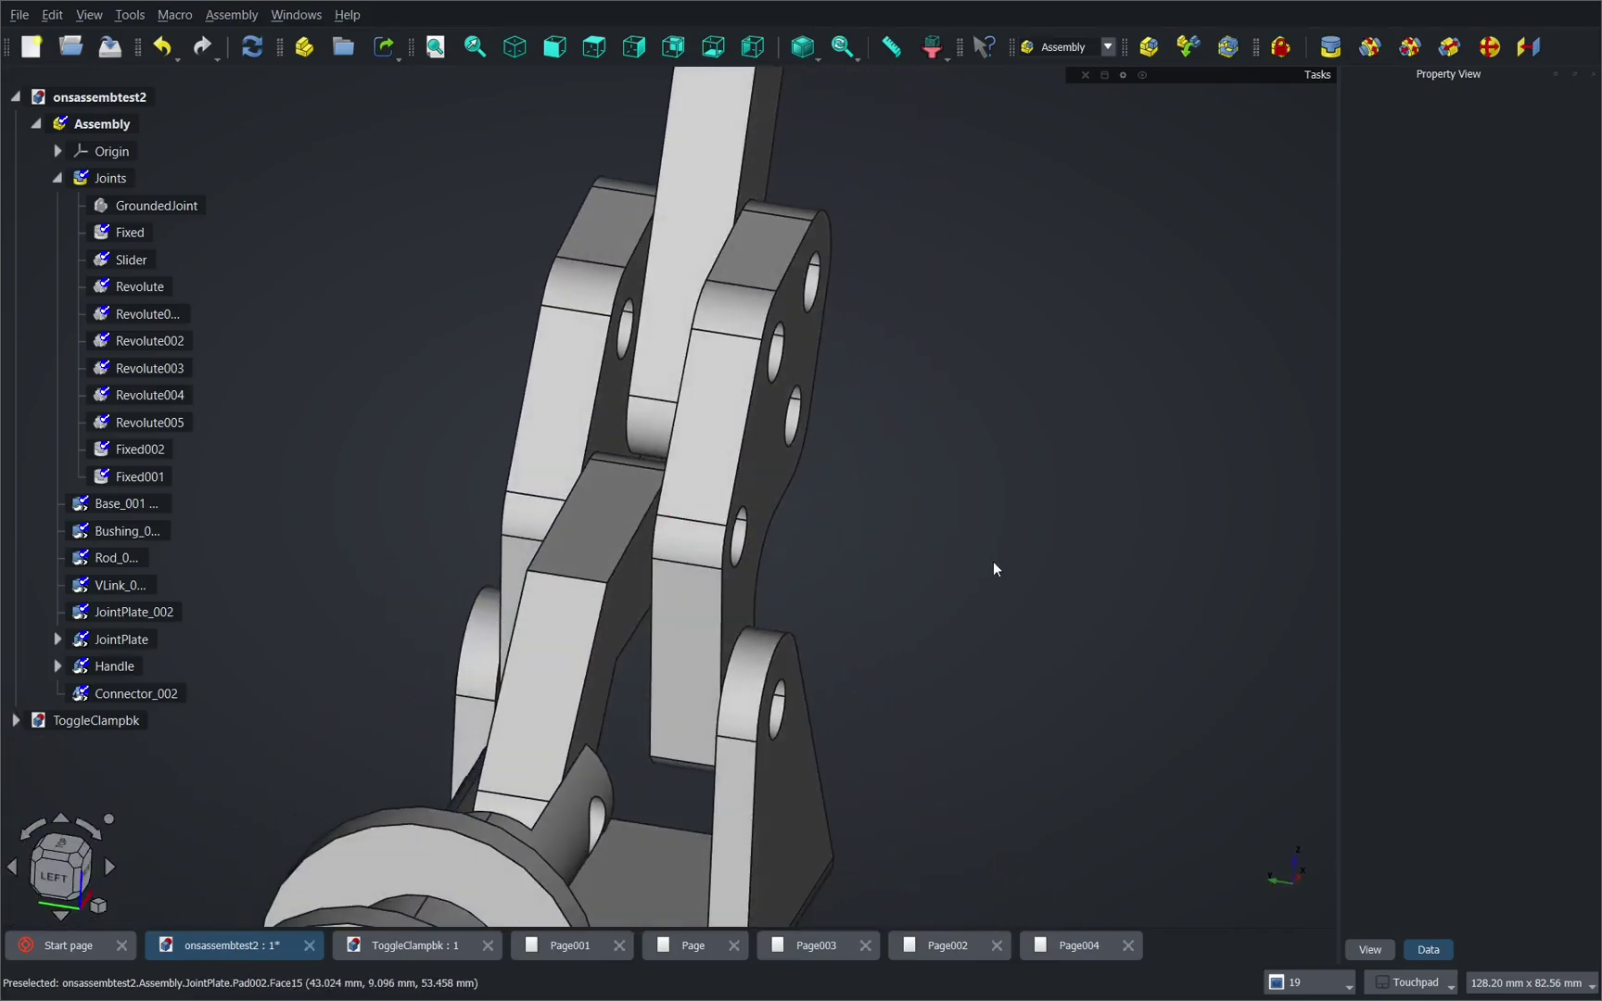
{"action": "left_click_drag", "start_coordinate": [683, 542], "coordinate": [839, 600], "text": "alt"}
{"action": "left_click_drag", "start_coordinate": [487, 576], "coordinate": [317, 593], "text": "alt"}
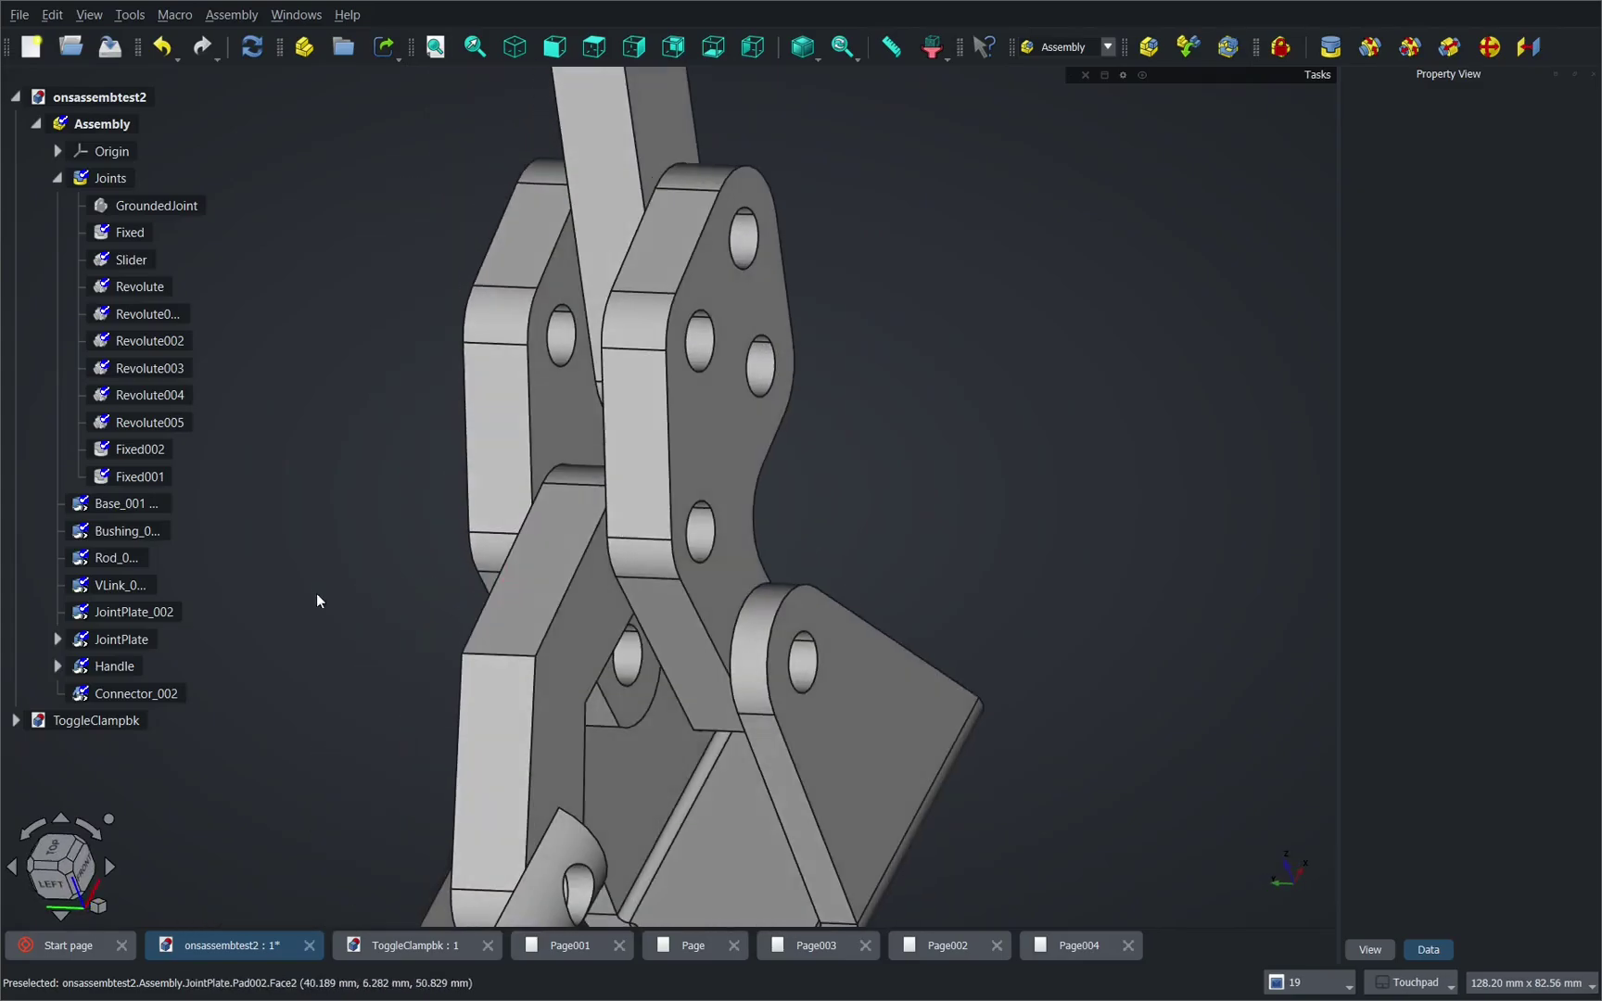
{"action": "left_click_drag", "start_coordinate": [529, 472], "coordinate": [717, 580], "text": "alt"}
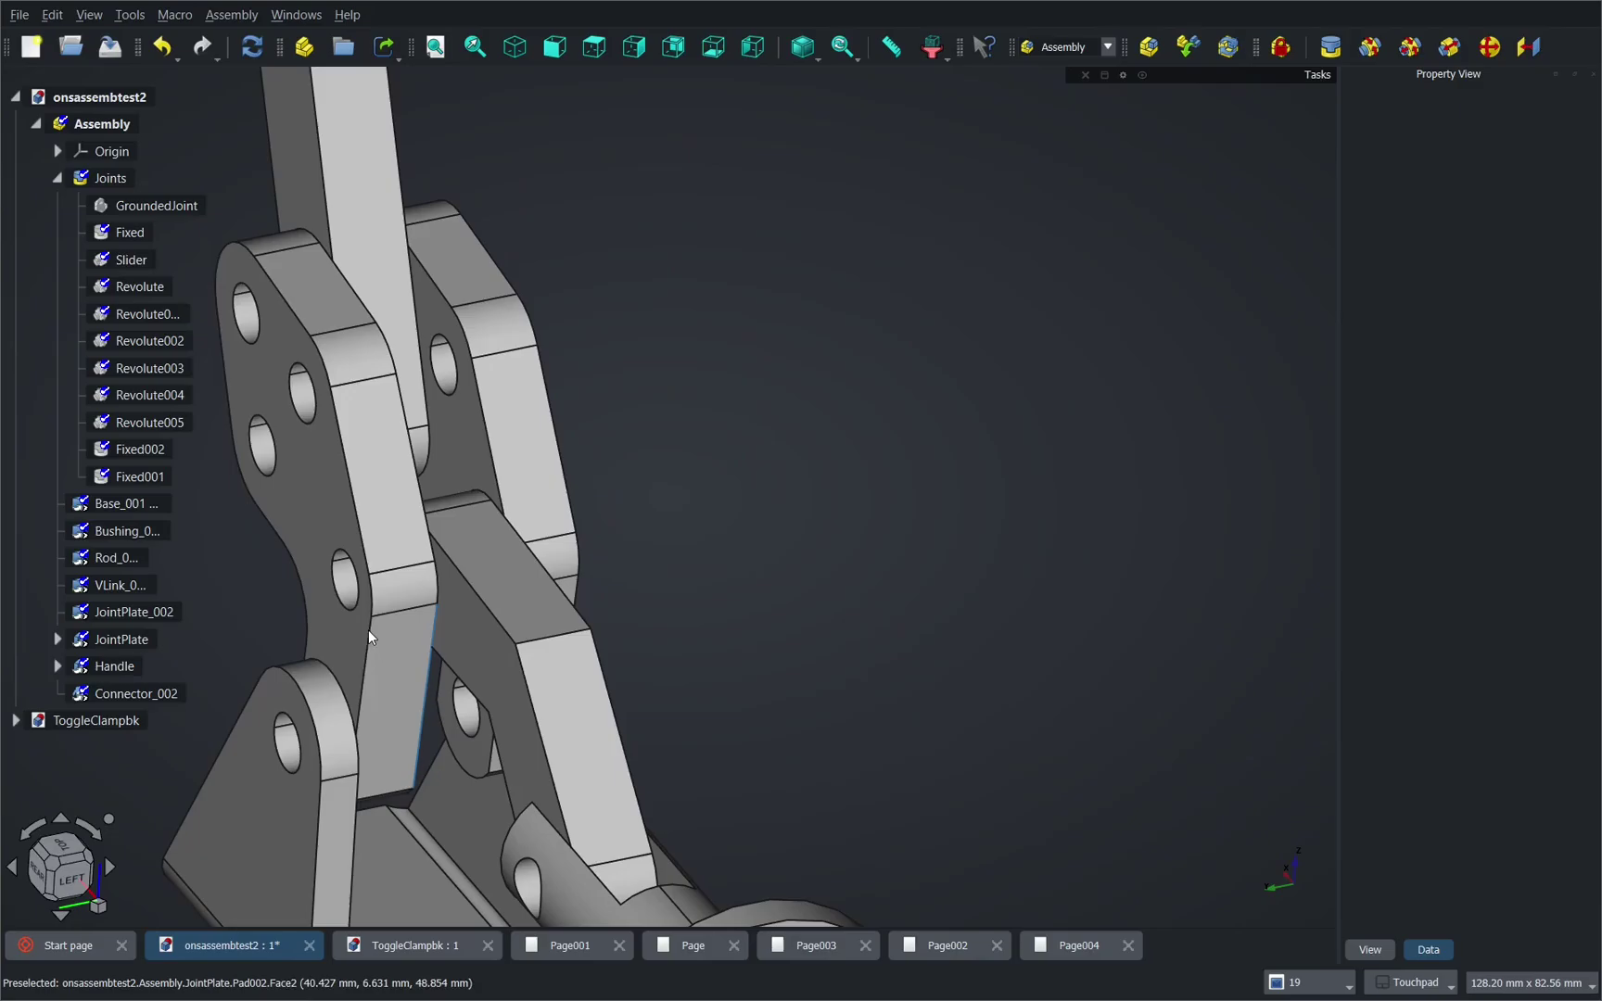
{"action": "left_click_drag", "start_coordinate": [640, 676], "coordinate": [408, 649], "text": "shift"}
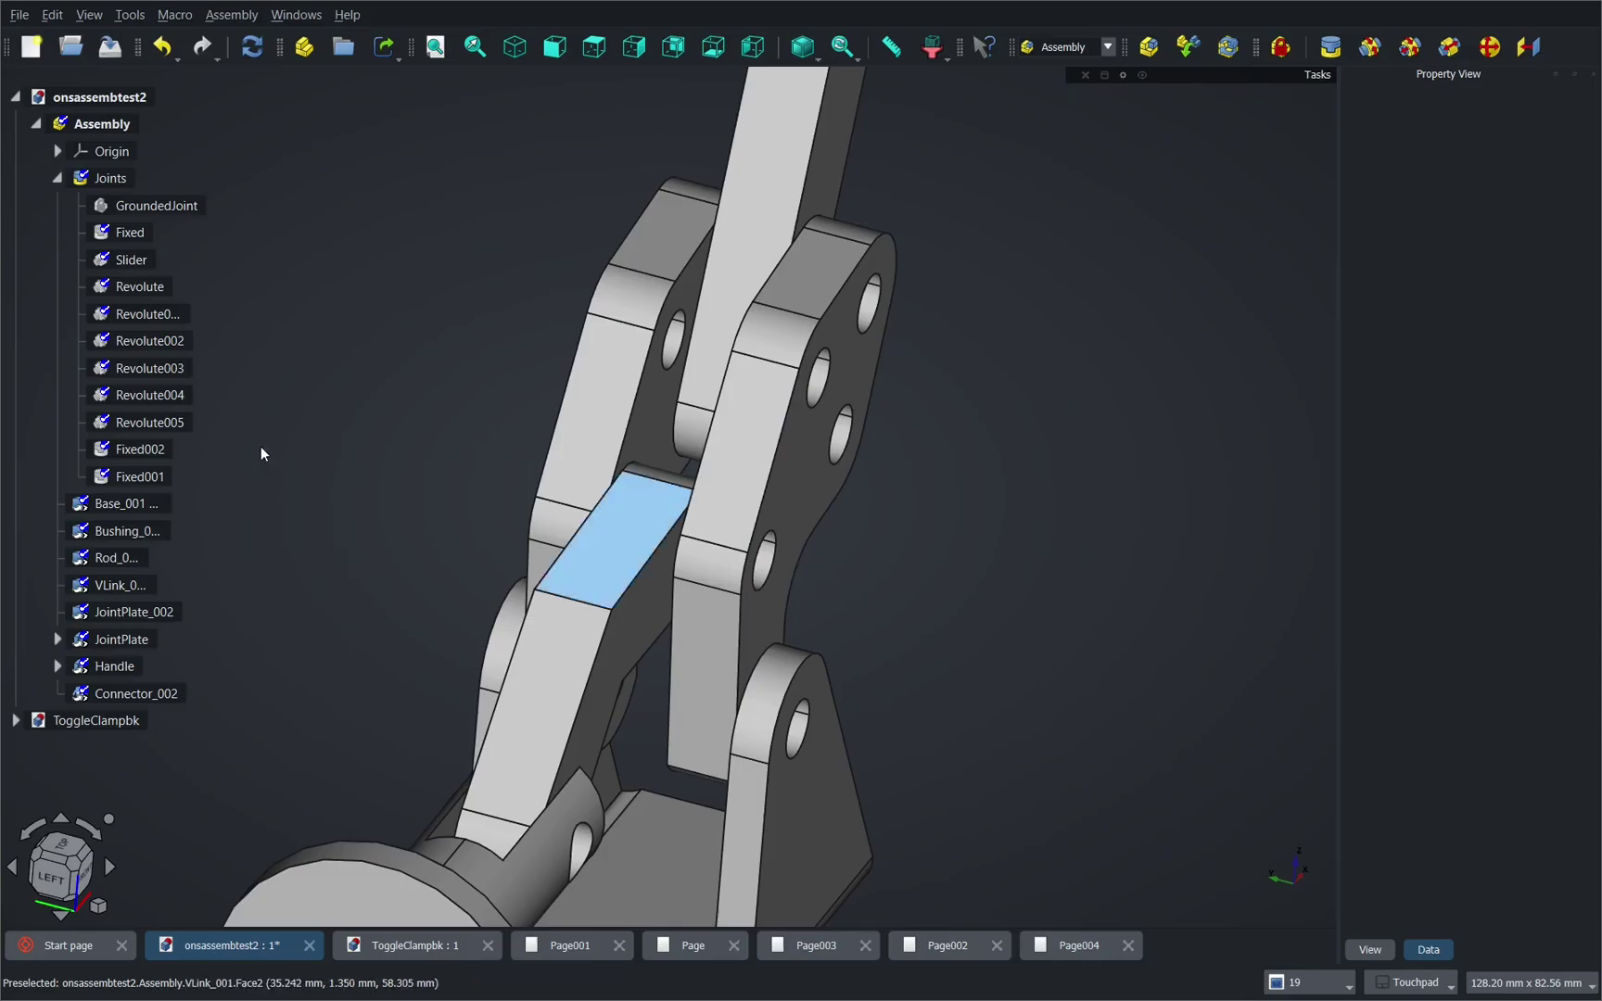
Step: Check the Revolute002 and Revolute003 joints between the joint plates and VLink_001, and delete both
{"action": "left_click", "coordinate": [141, 341]}
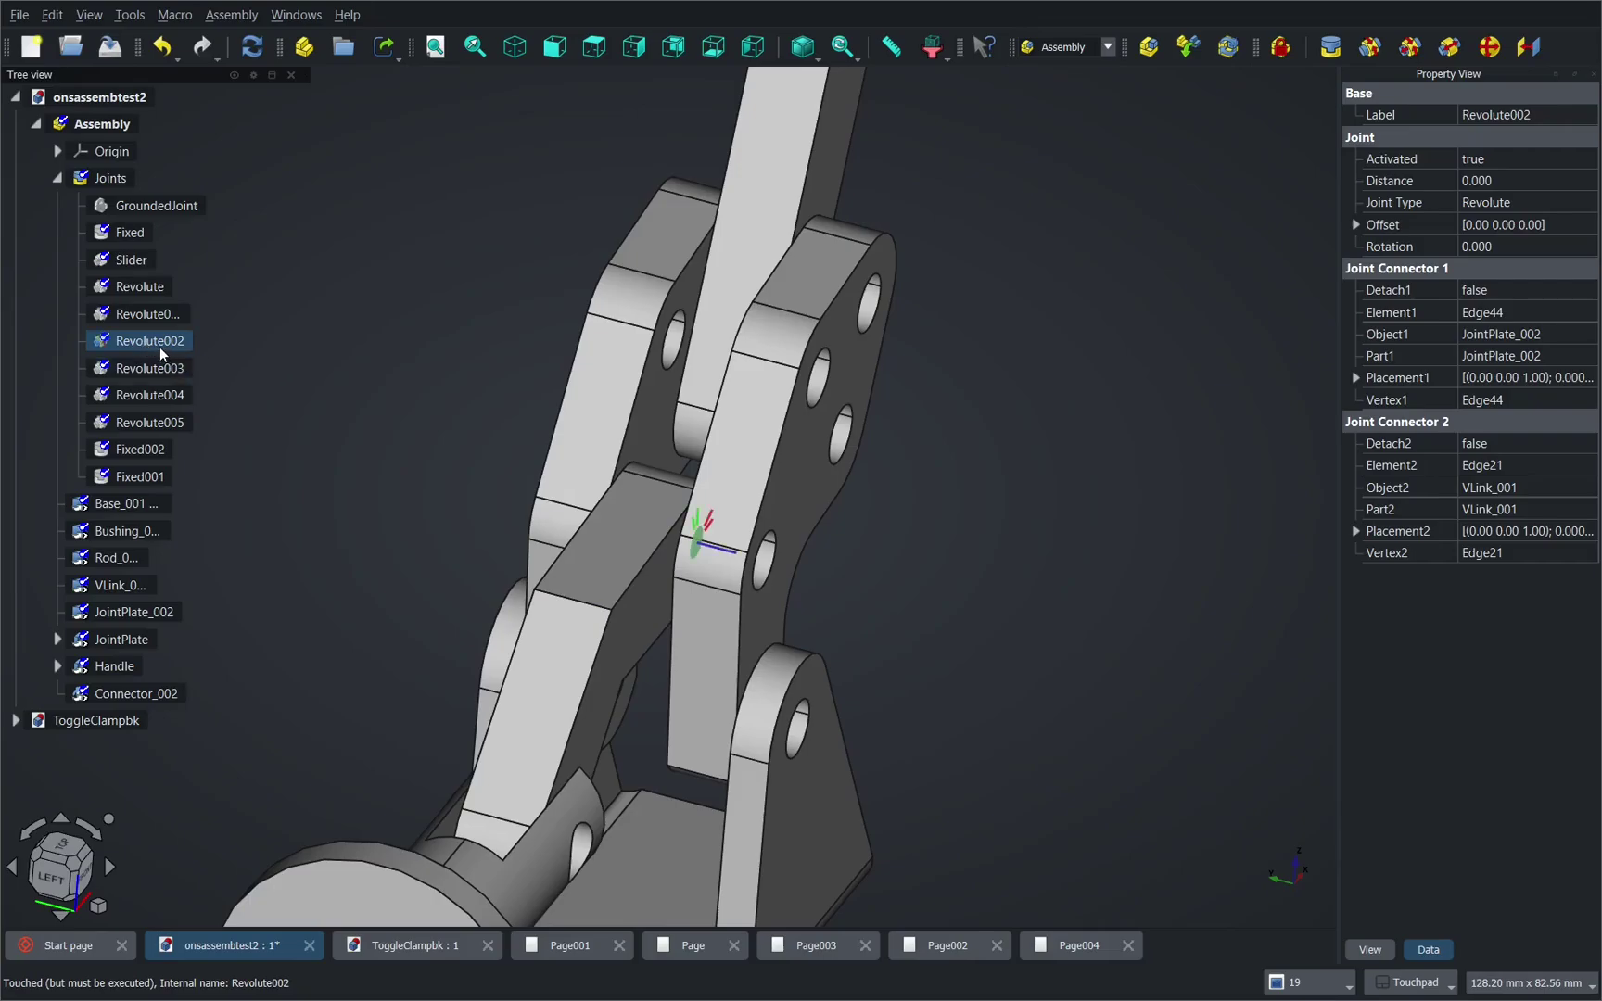
{"action": "left_click", "coordinate": [152, 370]}
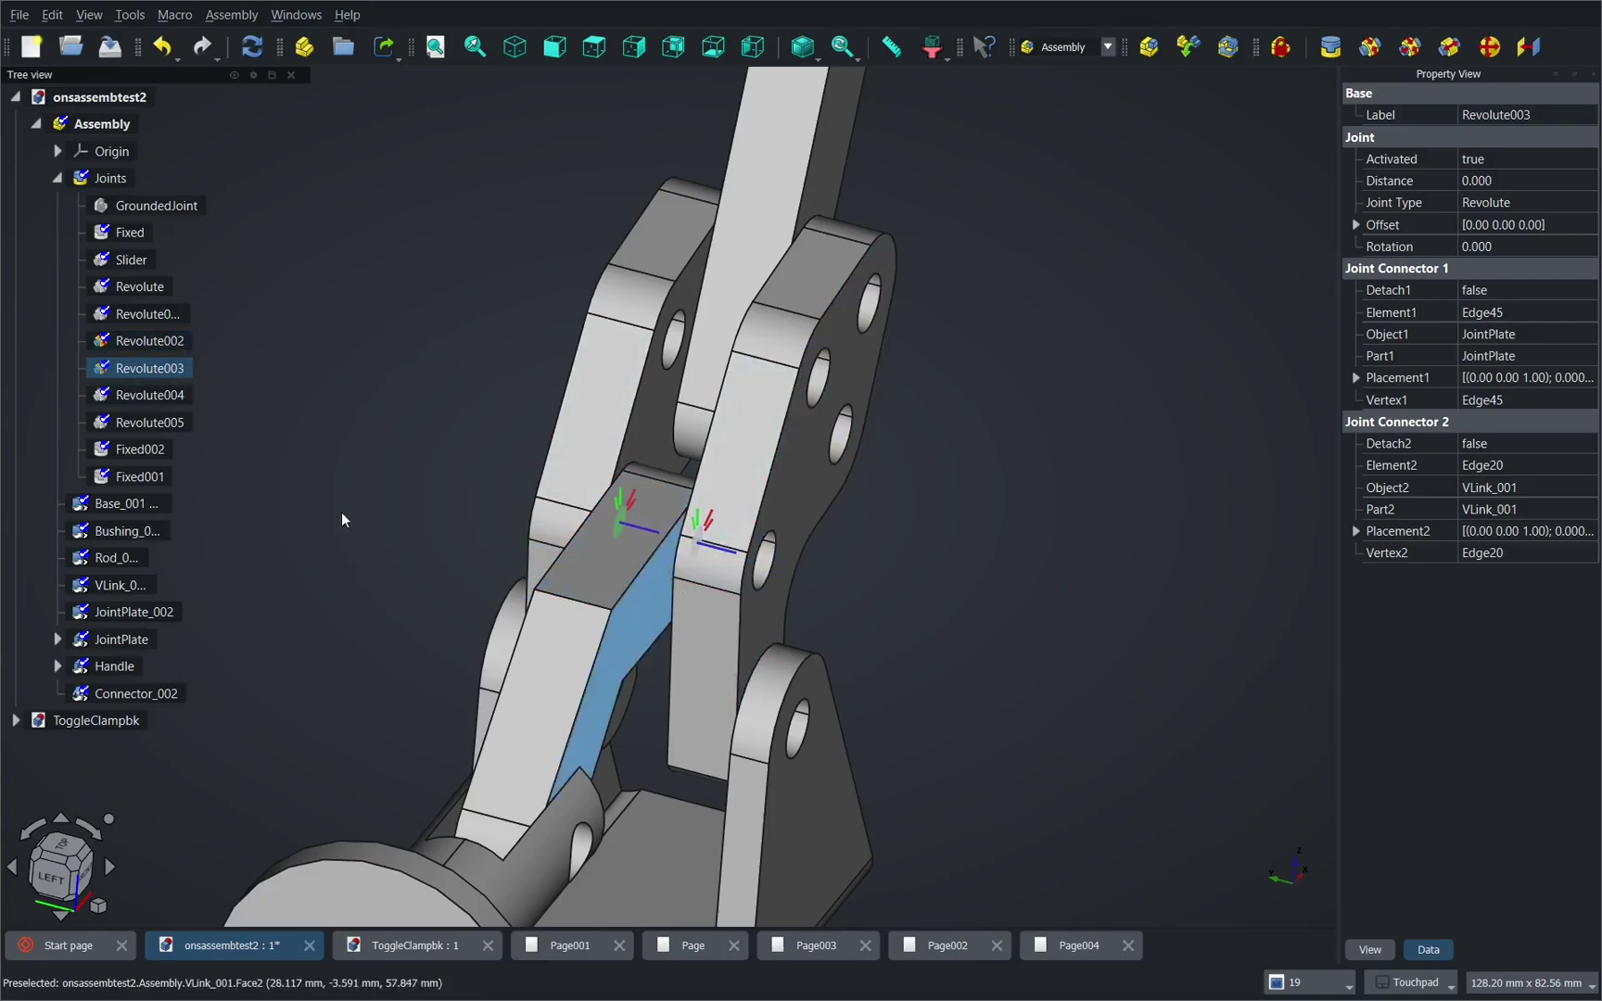
{"action": "left_click", "coordinate": [126, 350]}
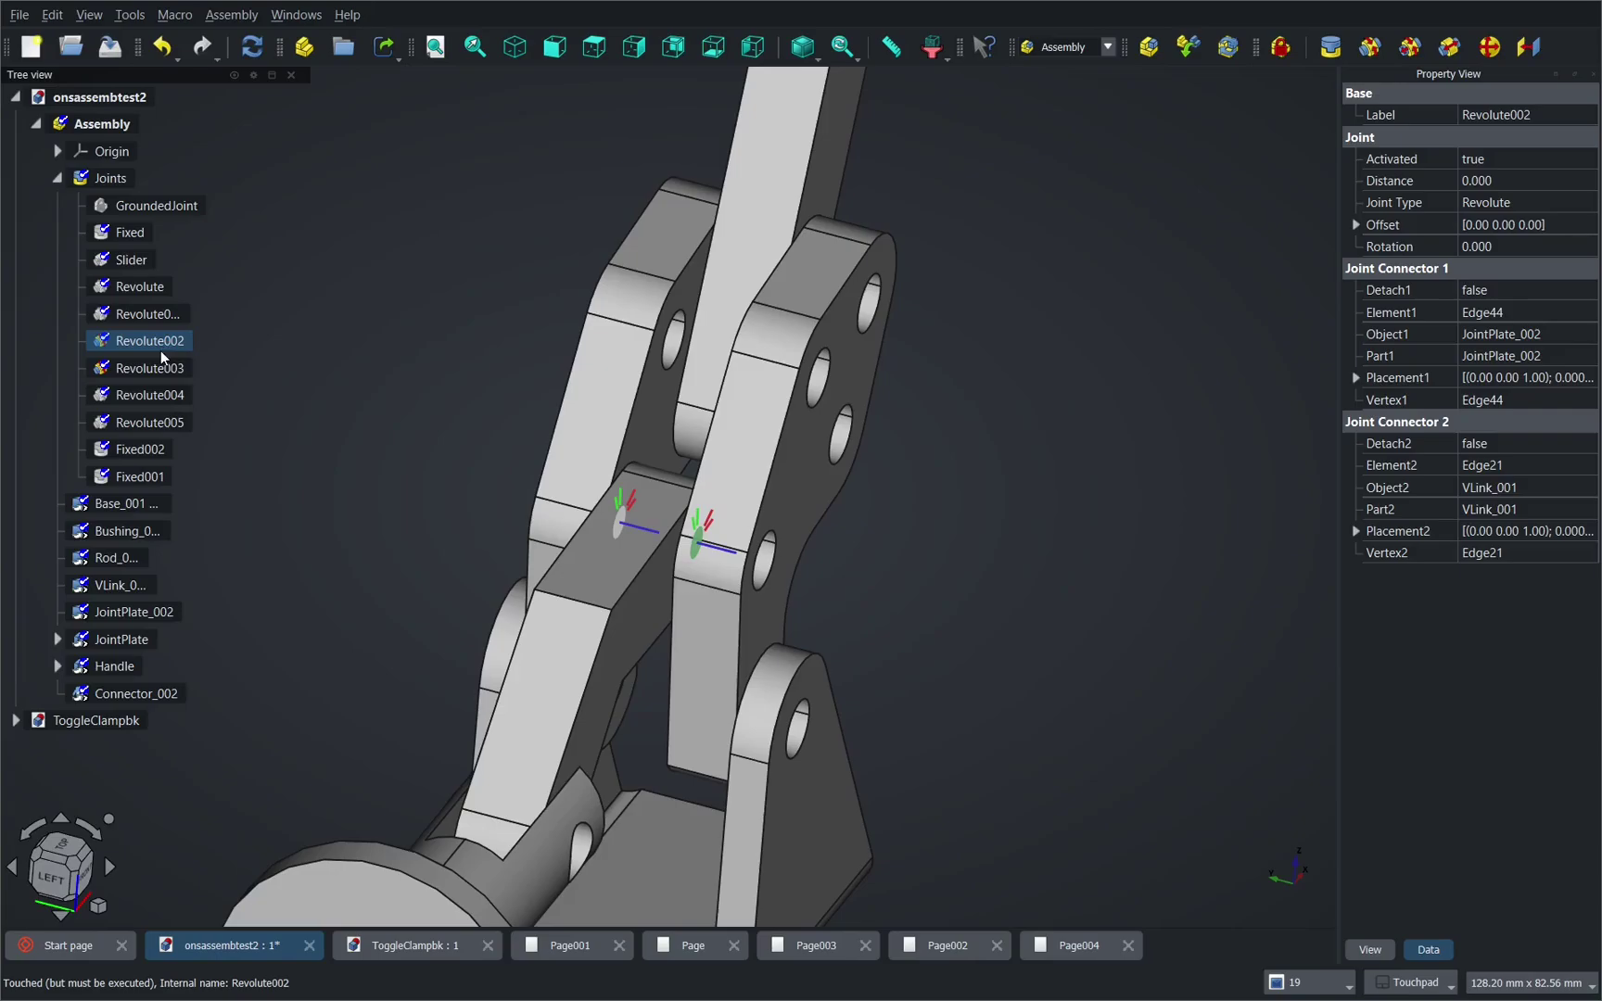
{"action": "left_click", "coordinate": [155, 367], "text": "ctrl"}
{"action": "key", "text": "Delete"}
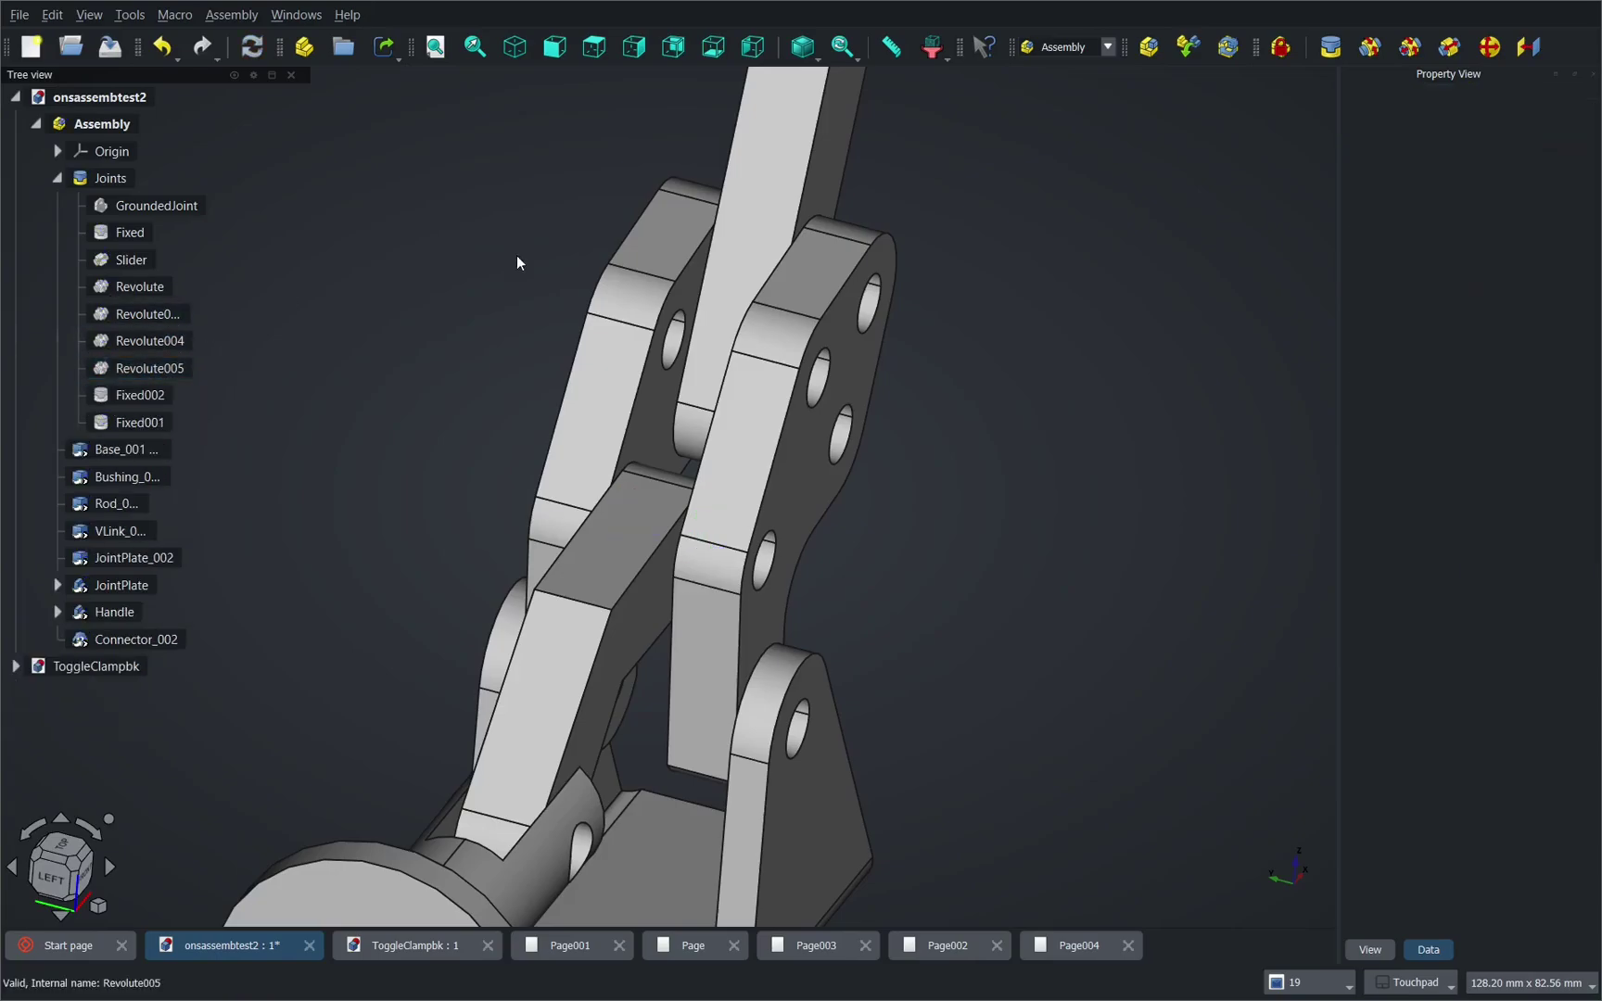
Step: Pull the handle with JointPlate_002, and the opposite JointPlate, away from the end of VLink_001
{"action": "mouse_move", "coordinate": [947, 409]}
{"action": "left_mouse_down", "text": "alt"}
{"action": "mouse_move", "coordinate": [861, 375]}
{"action": "mouse_move", "coordinate": [831, 321]}
{"action": "left_mouse_up", "text": "alt"}
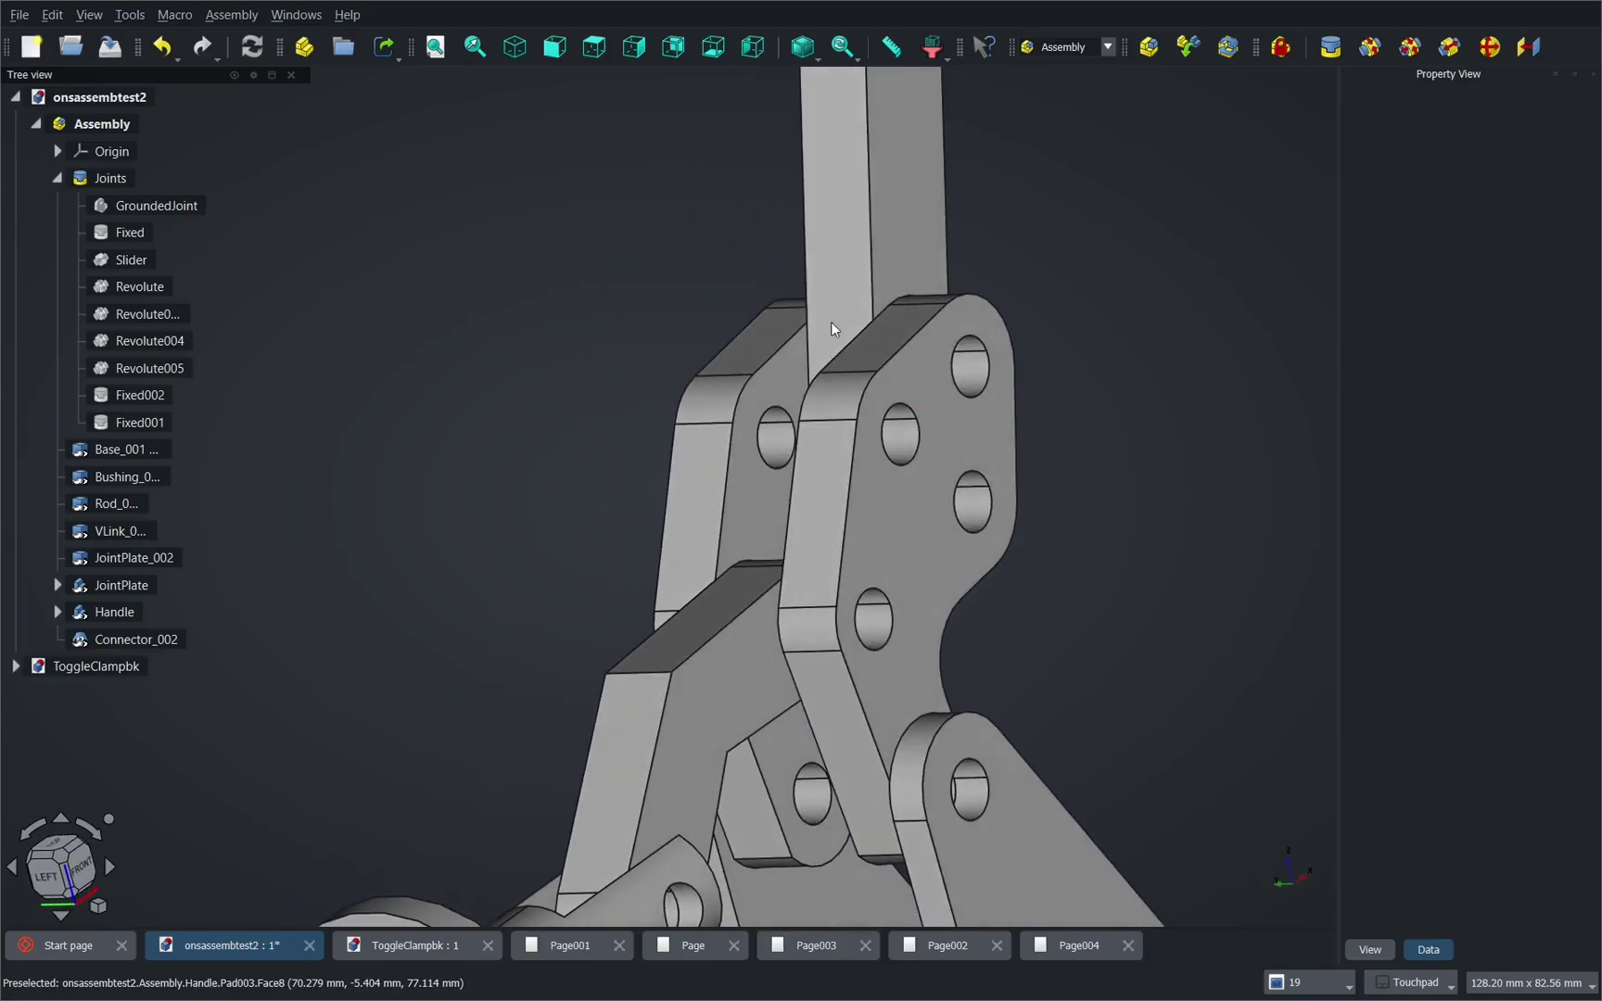
{"action": "left_click_drag", "start_coordinate": [897, 262], "coordinate": [1068, 269]}
{"action": "mouse_move", "coordinate": [916, 432]}
{"action": "left_mouse_down", "text": "alt"}
{"action": "mouse_move", "coordinate": [1079, 454]}
{"action": "mouse_move", "coordinate": [888, 437]}
{"action": "mouse_move", "coordinate": [864, 469]}
{"action": "left_mouse_up", "text": "alt"}
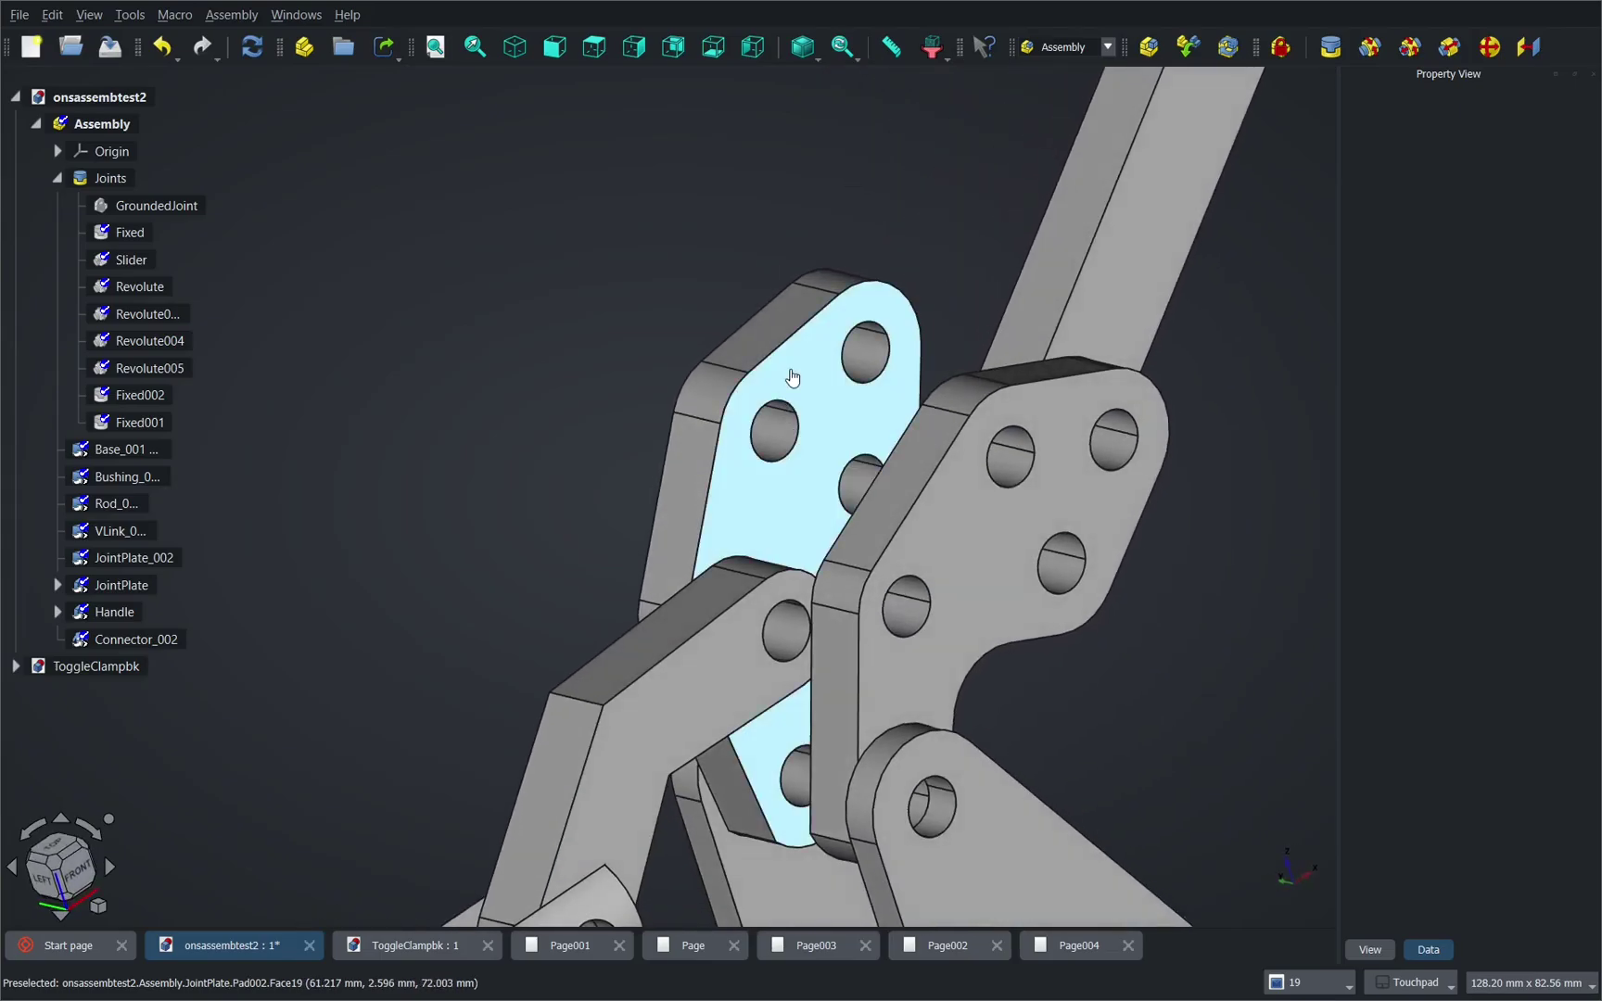
{"action": "mouse_move", "coordinate": [791, 371]}
{"action": "left_mouse_down"}
{"action": "mouse_move", "coordinate": [948, 389]}
{"action": "mouse_move", "coordinate": [693, 397]}
{"action": "mouse_move", "coordinate": [629, 422]}
{"action": "mouse_move", "coordinate": [834, 358]}
{"action": "mouse_move", "coordinate": [913, 360]}
{"action": "mouse_move", "coordinate": [930, 368]}
{"action": "mouse_move", "coordinate": [813, 471]}
{"action": "mouse_move", "coordinate": [893, 507]}
{"action": "mouse_move", "coordinate": [780, 504]}
{"action": "mouse_move", "coordinate": [743, 411]}
{"action": "mouse_move", "coordinate": [572, 405]}
{"action": "mouse_move", "coordinate": [693, 368]}
{"action": "left_mouse_up"}
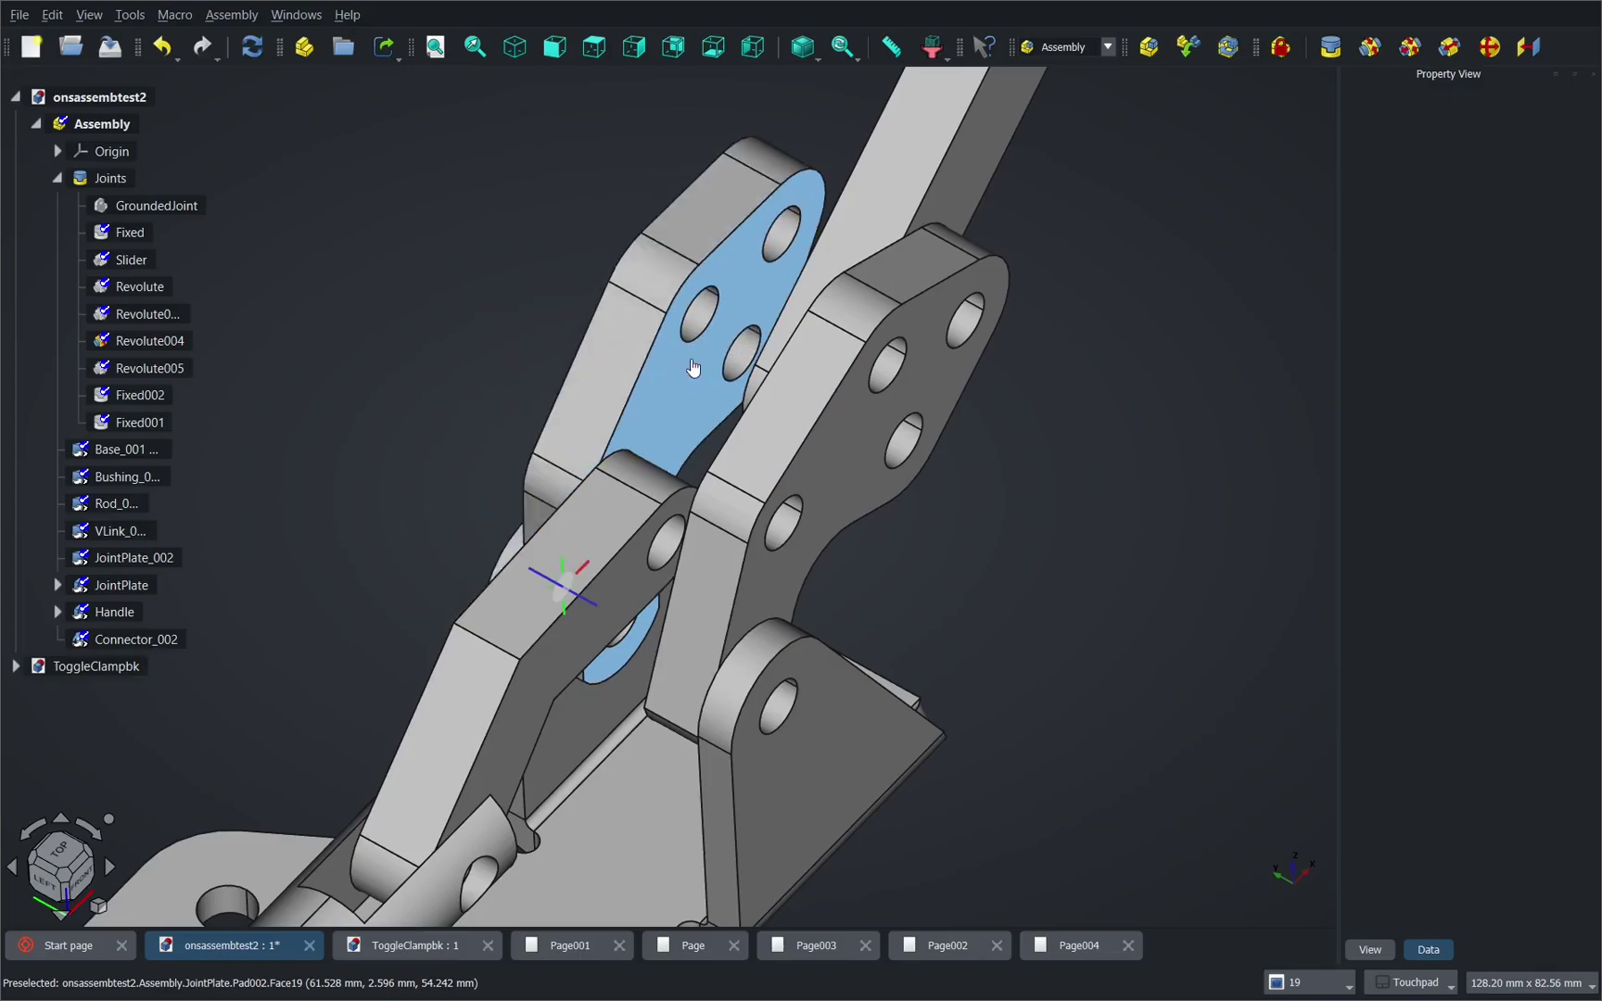
Step: Switch the model's draw style to Wireframe
{"action": "left_click", "coordinate": [89, 16]}
{"action": "mouse_move", "coordinate": [257, 201]}
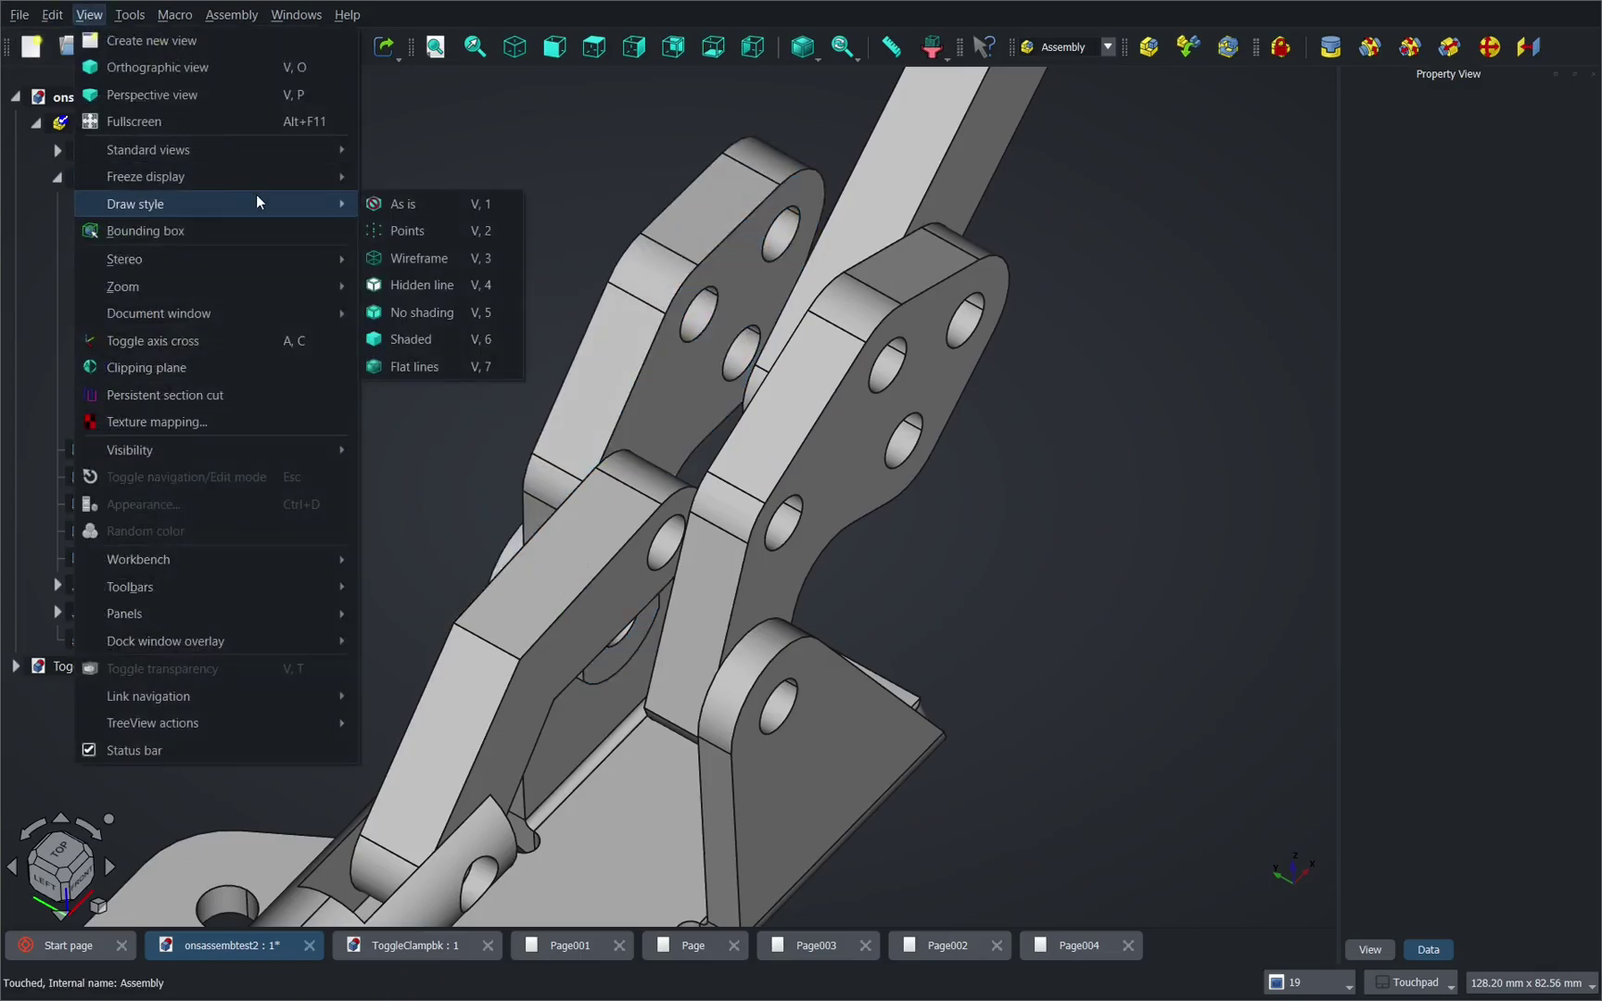
{"action": "left_click", "coordinate": [425, 258]}
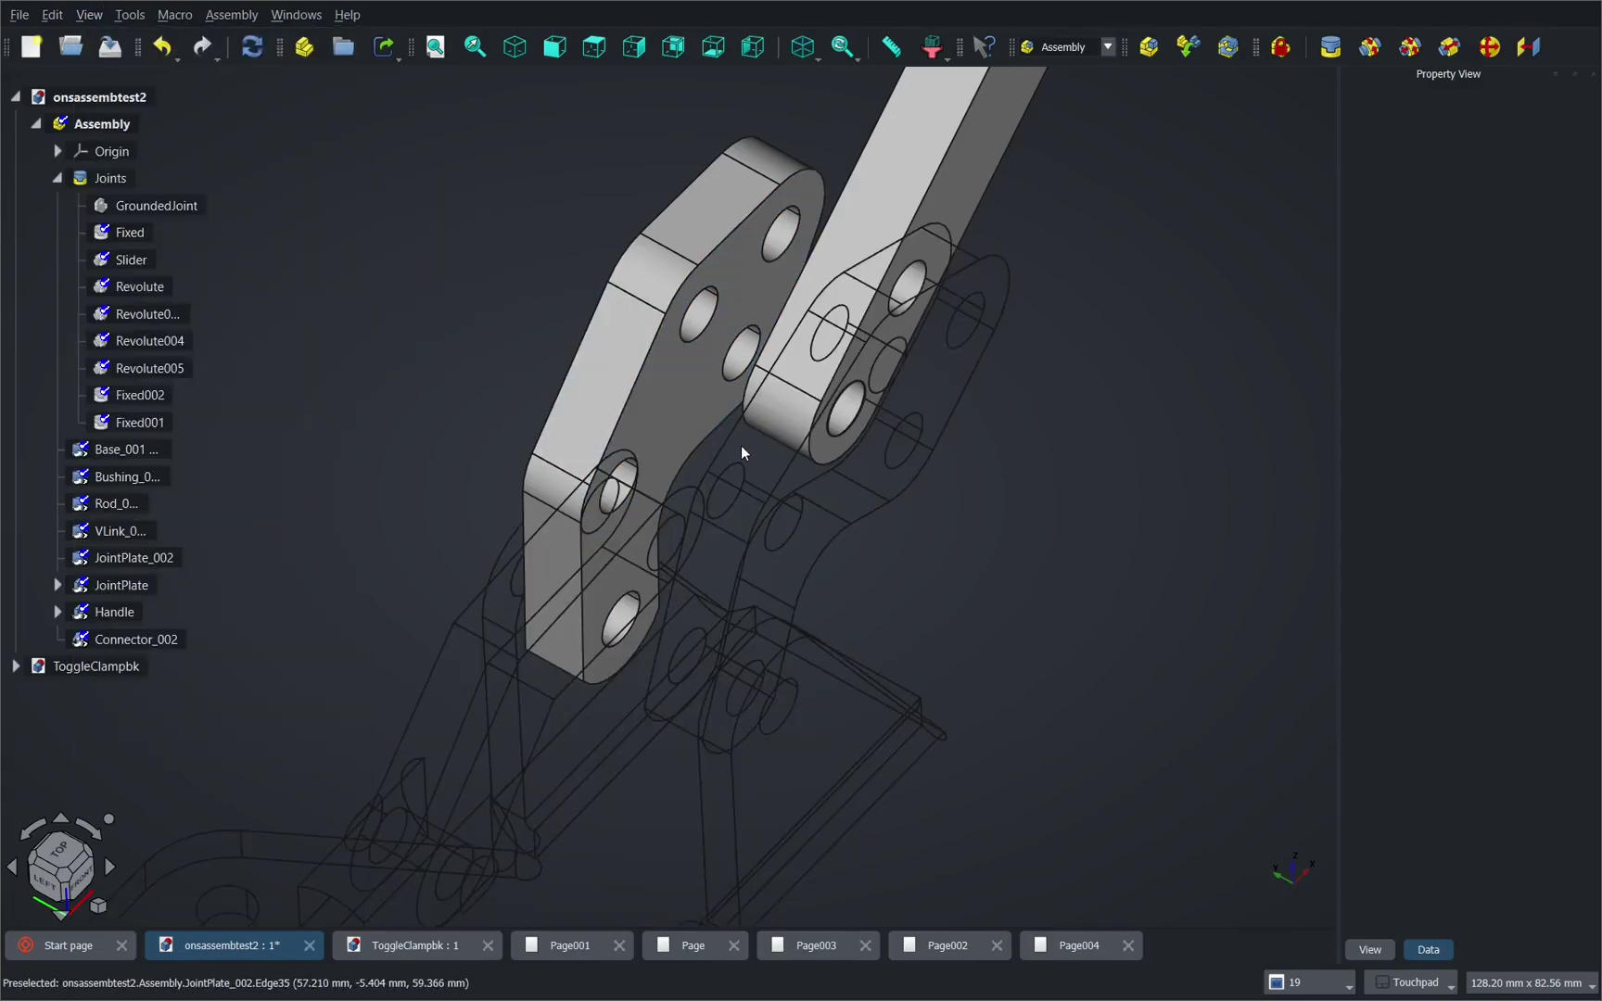
Step: Create a Revolute joint between the VLink_001 hole edge (Edge20) and the facing inner hole edge of JointPlate (Edge45), with 0 mm offset
{"action": "left_click_drag", "start_coordinate": [746, 502], "coordinate": [542, 306], "text": "shift"}
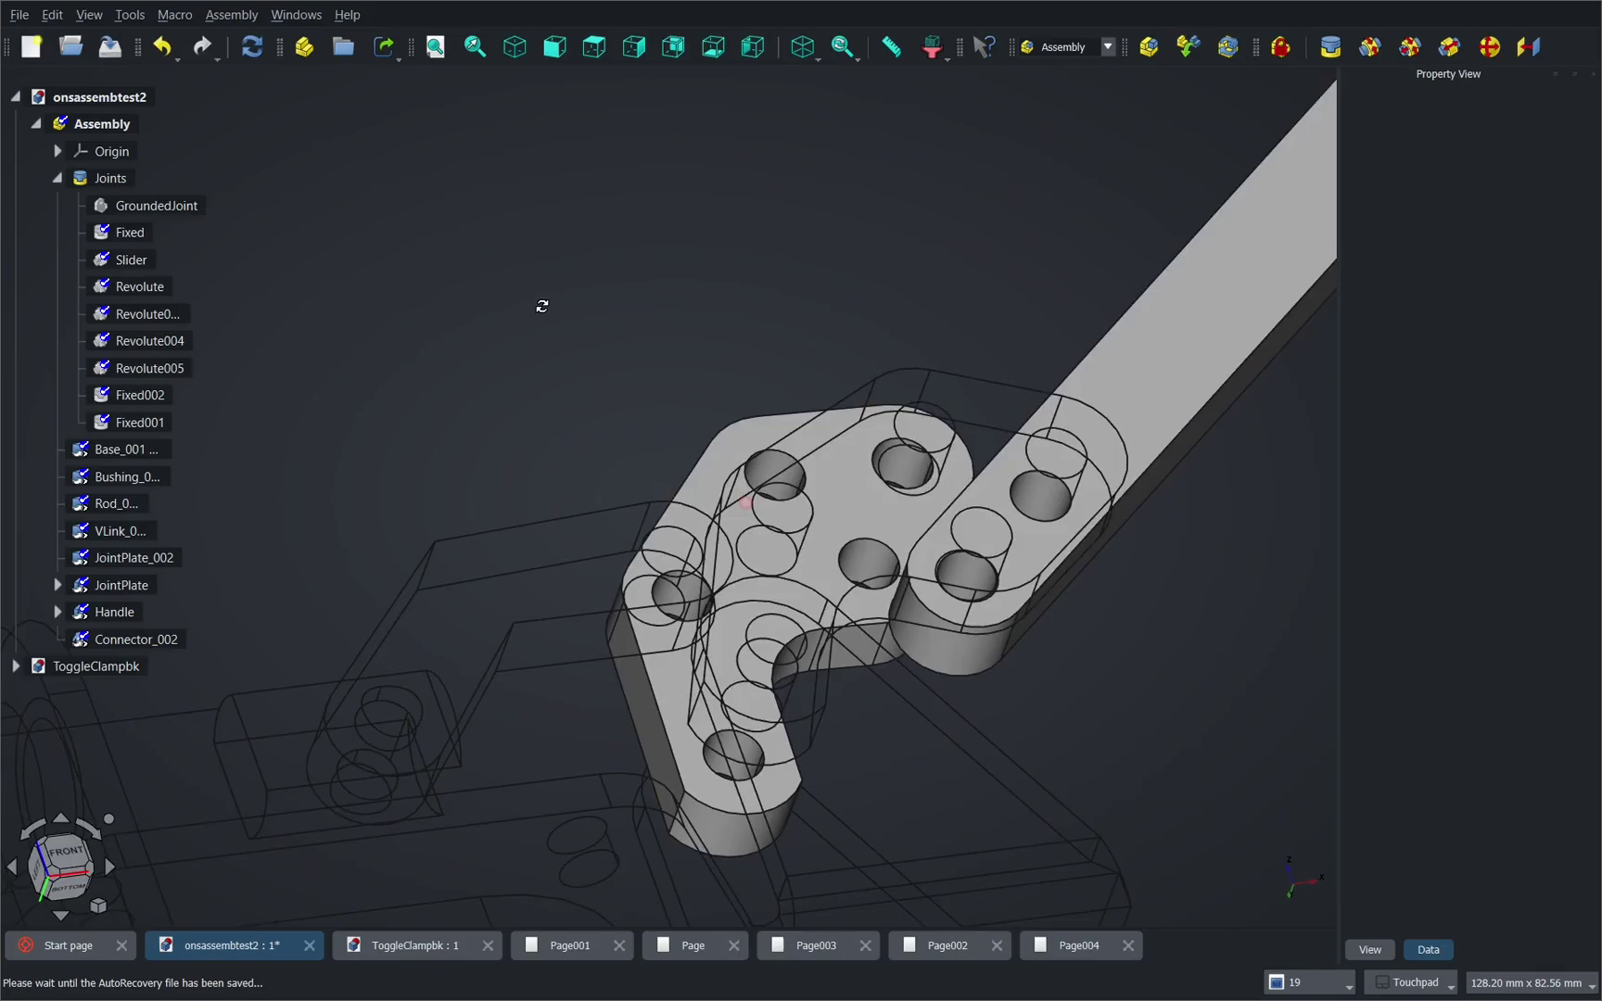
{"action": "middle_click_drag", "start_coordinate": [543, 306], "coordinate": [709, 369]}
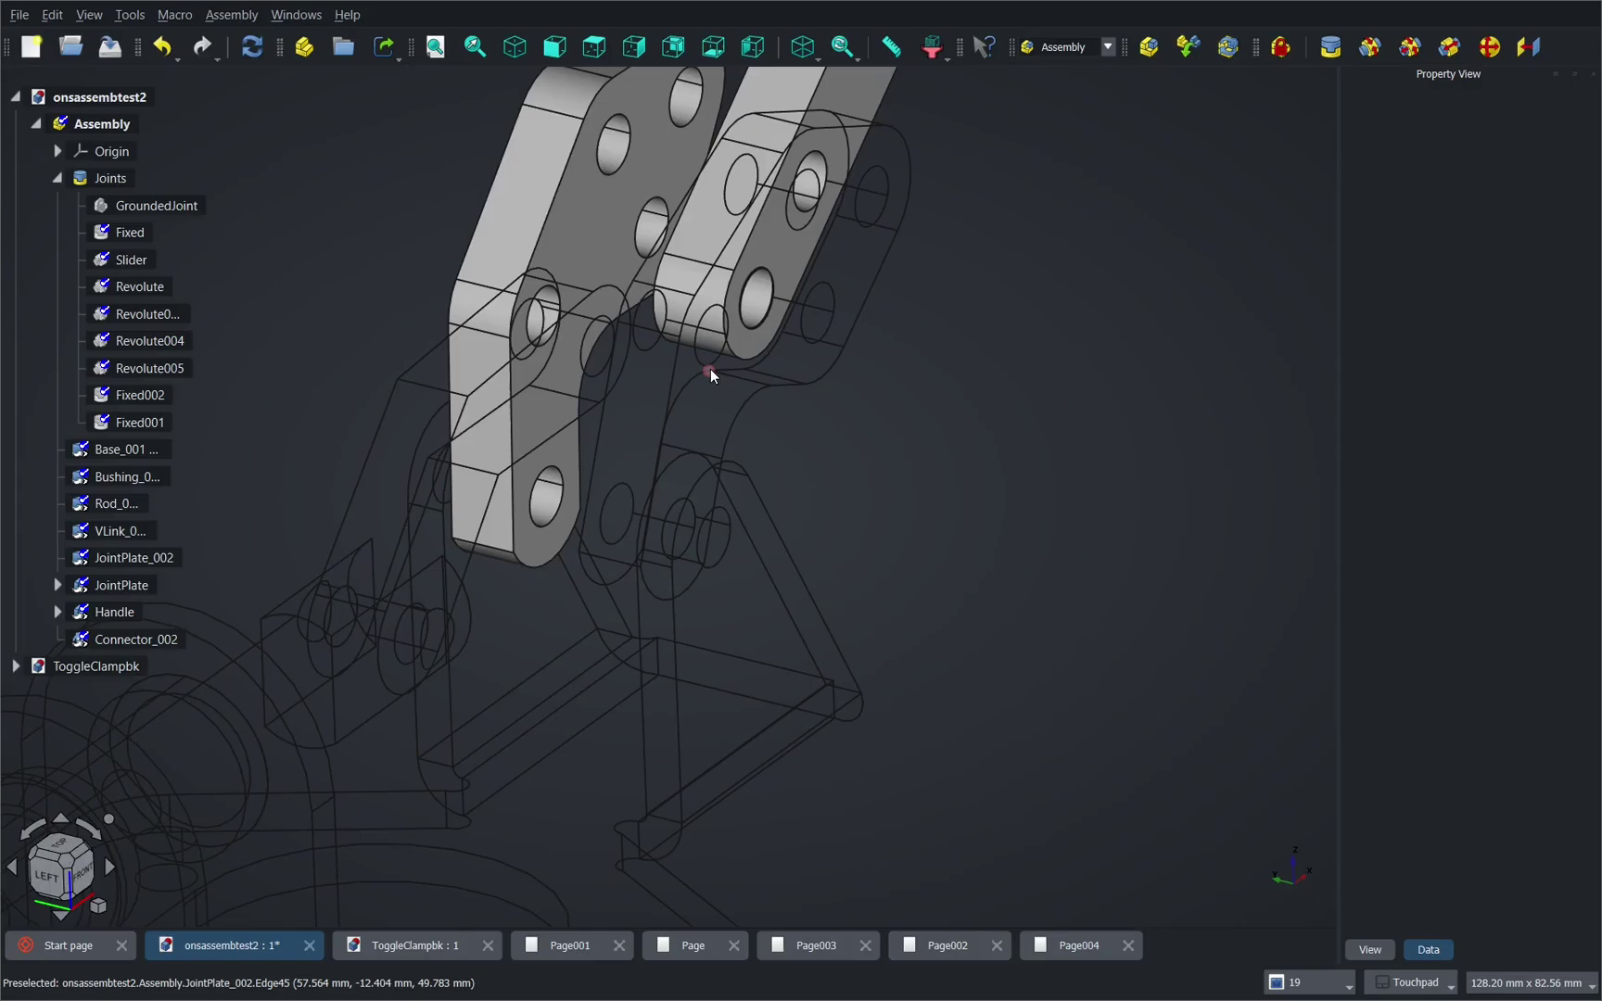
{"action": "middle_click_drag", "start_coordinate": [709, 369], "coordinate": [597, 329]}
{"action": "scroll", "coordinate": [421, 304], "scroll_direction": "up", "scroll_amount": 5}
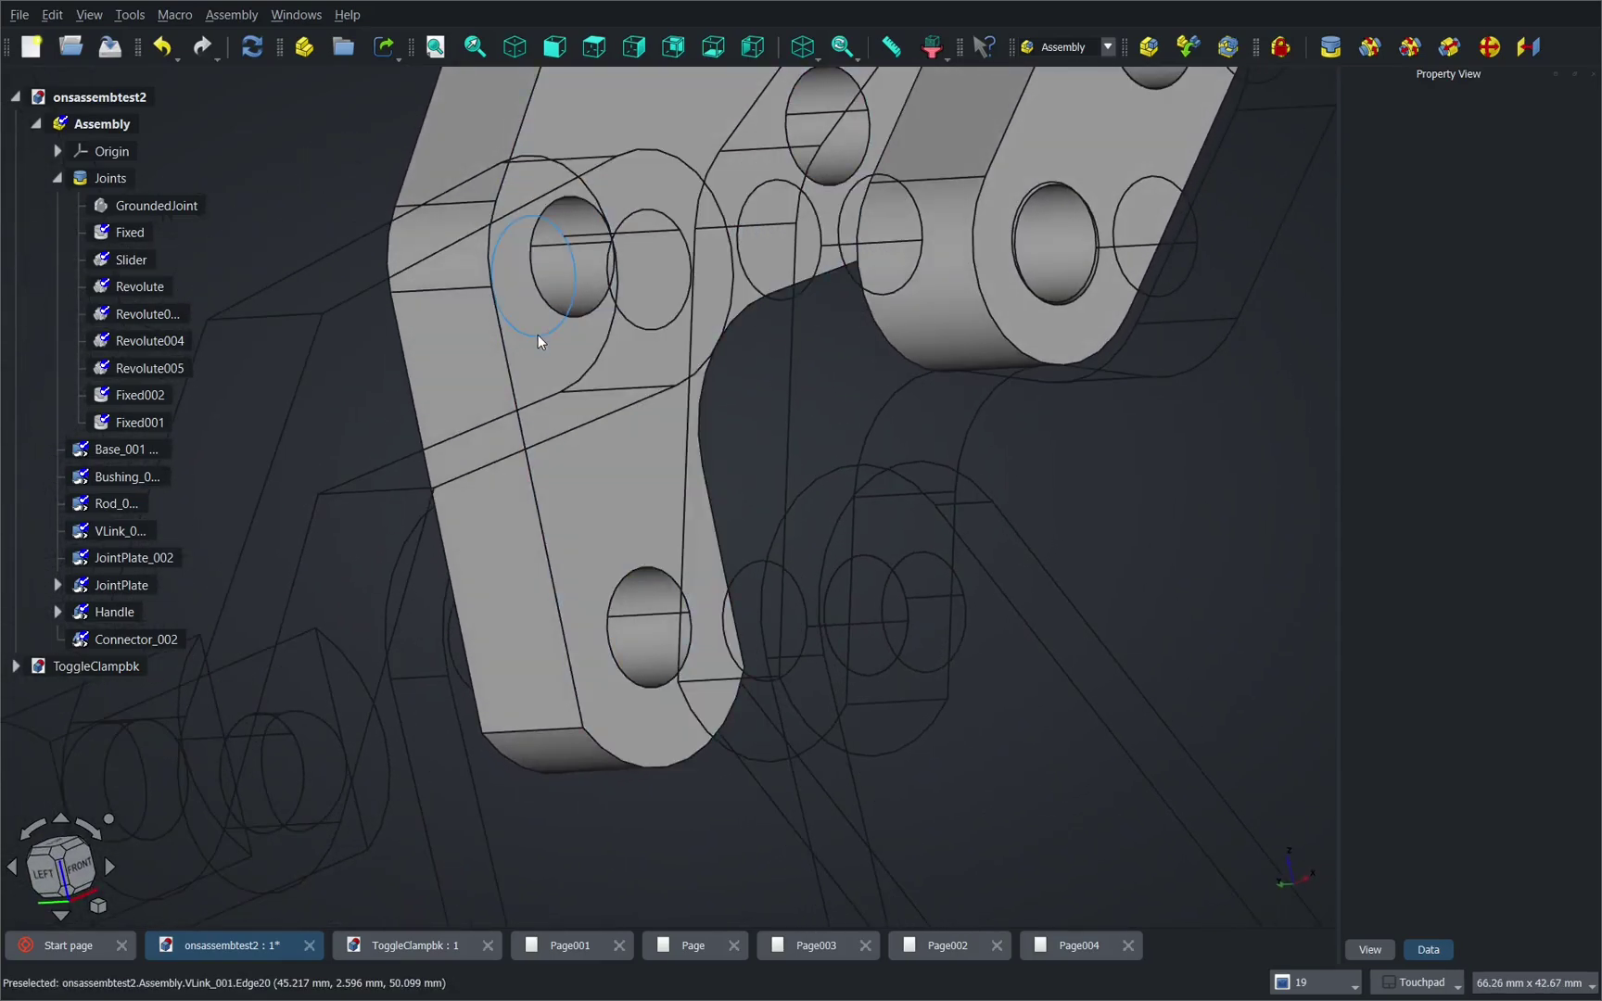
{"action": "left_click", "coordinate": [541, 340]}
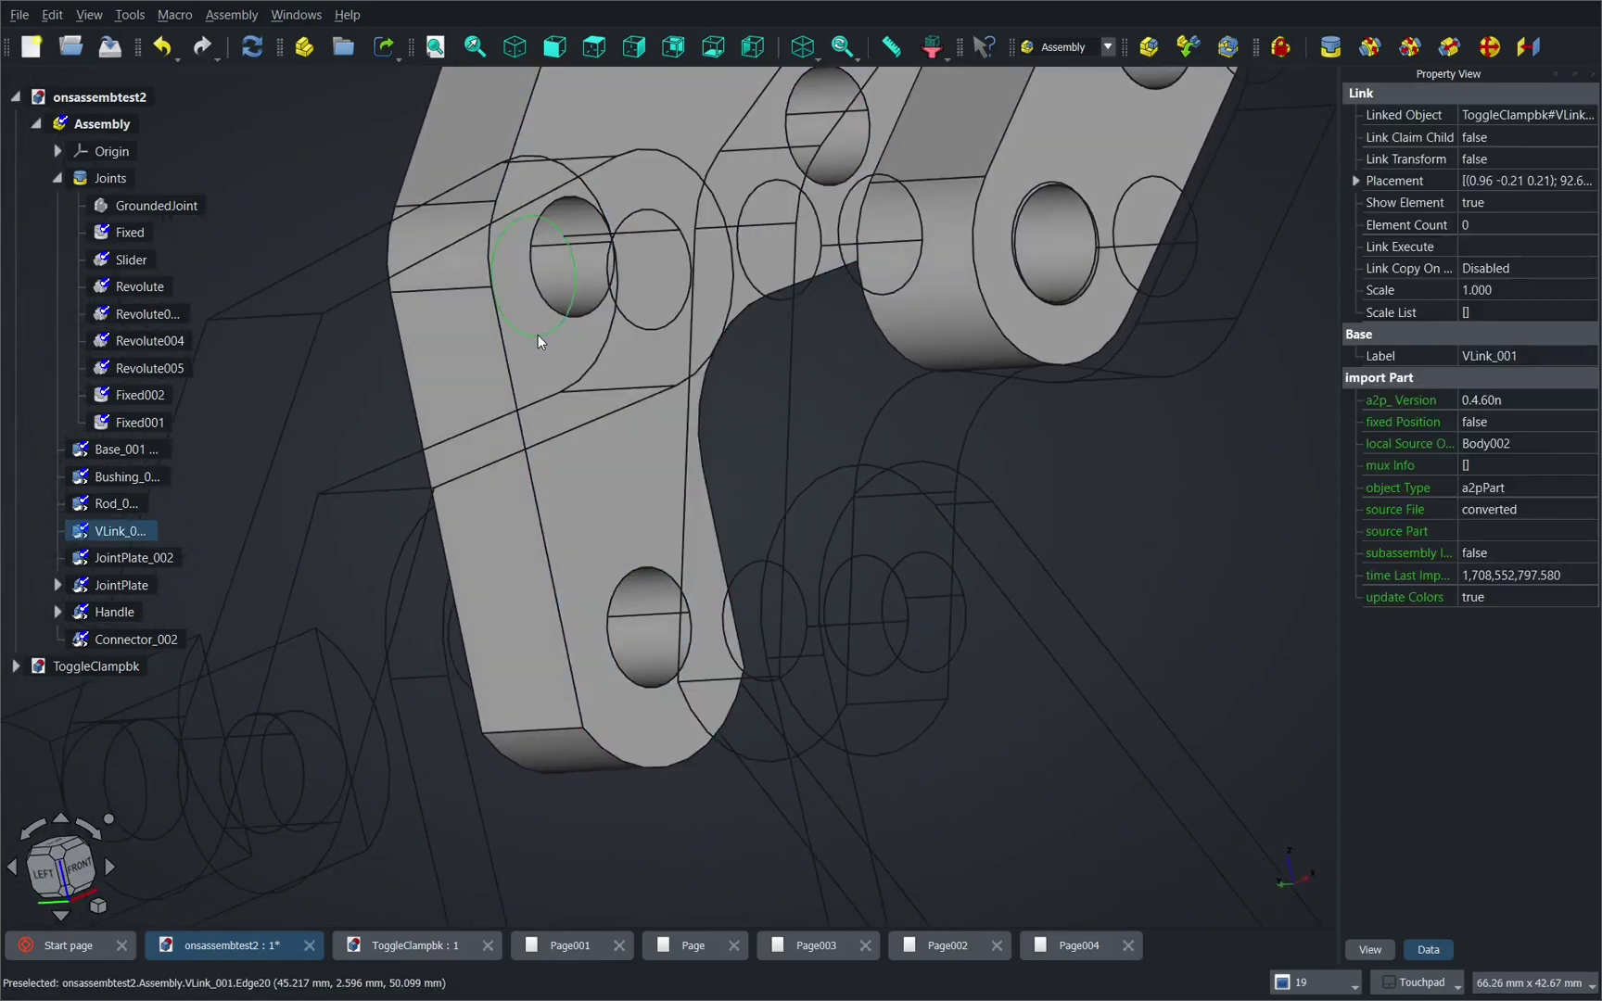
{"action": "left_click", "coordinate": [596, 309], "text": "ctrl"}
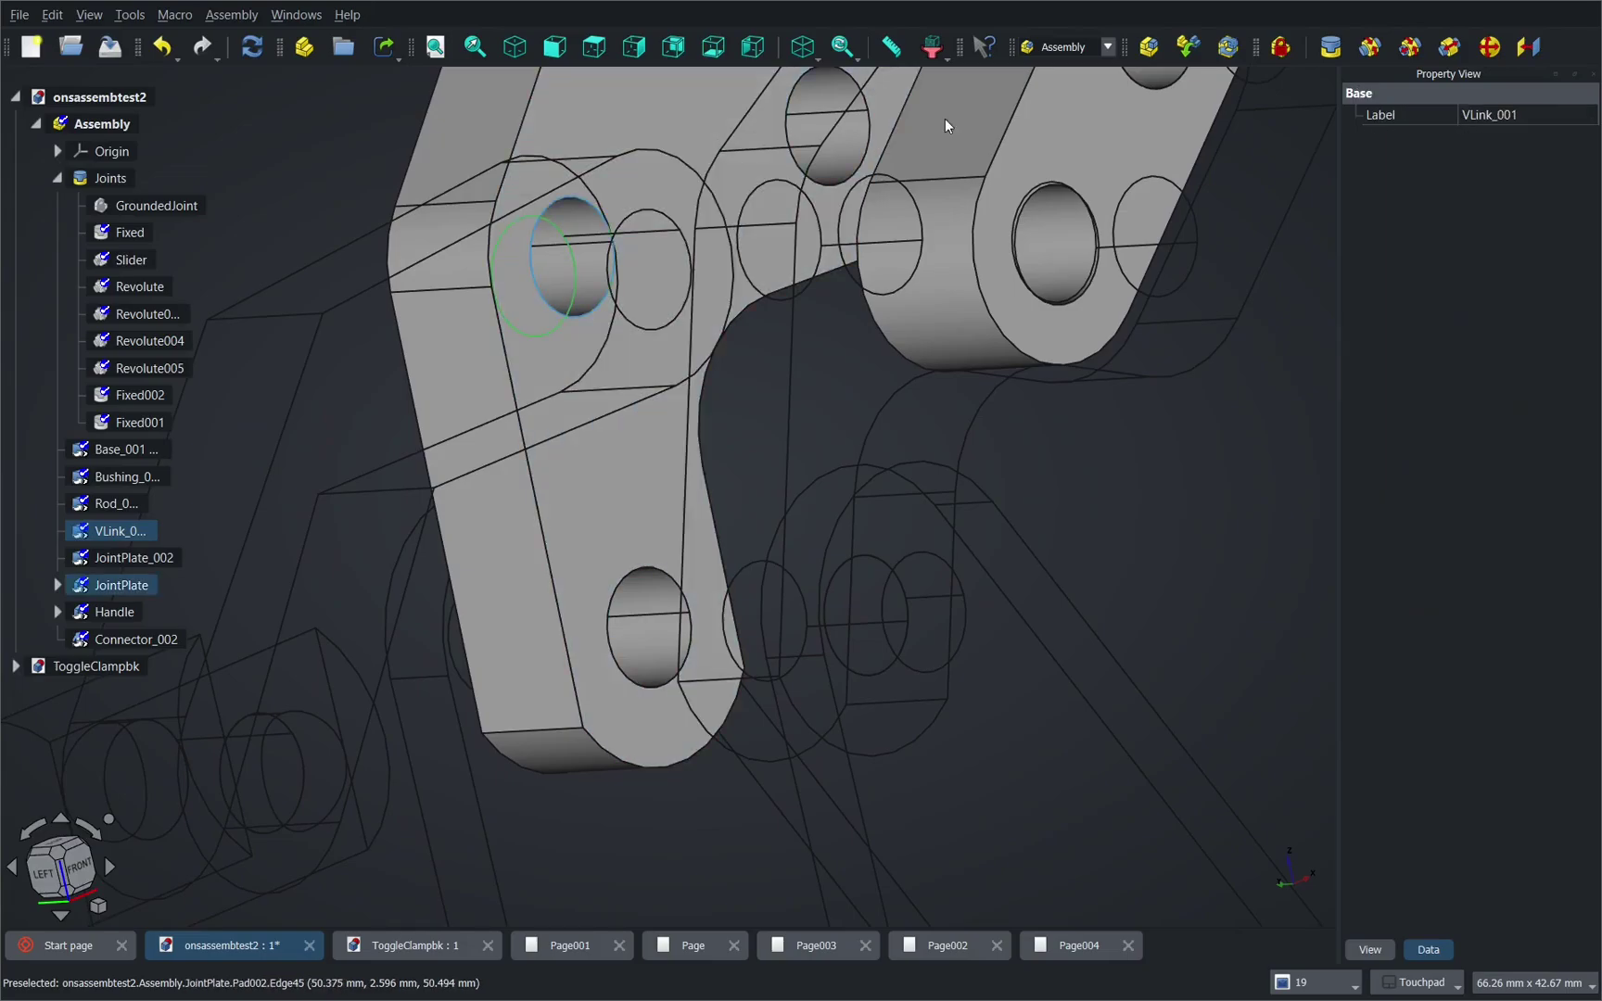
{"action": "left_click", "coordinate": [1368, 48]}
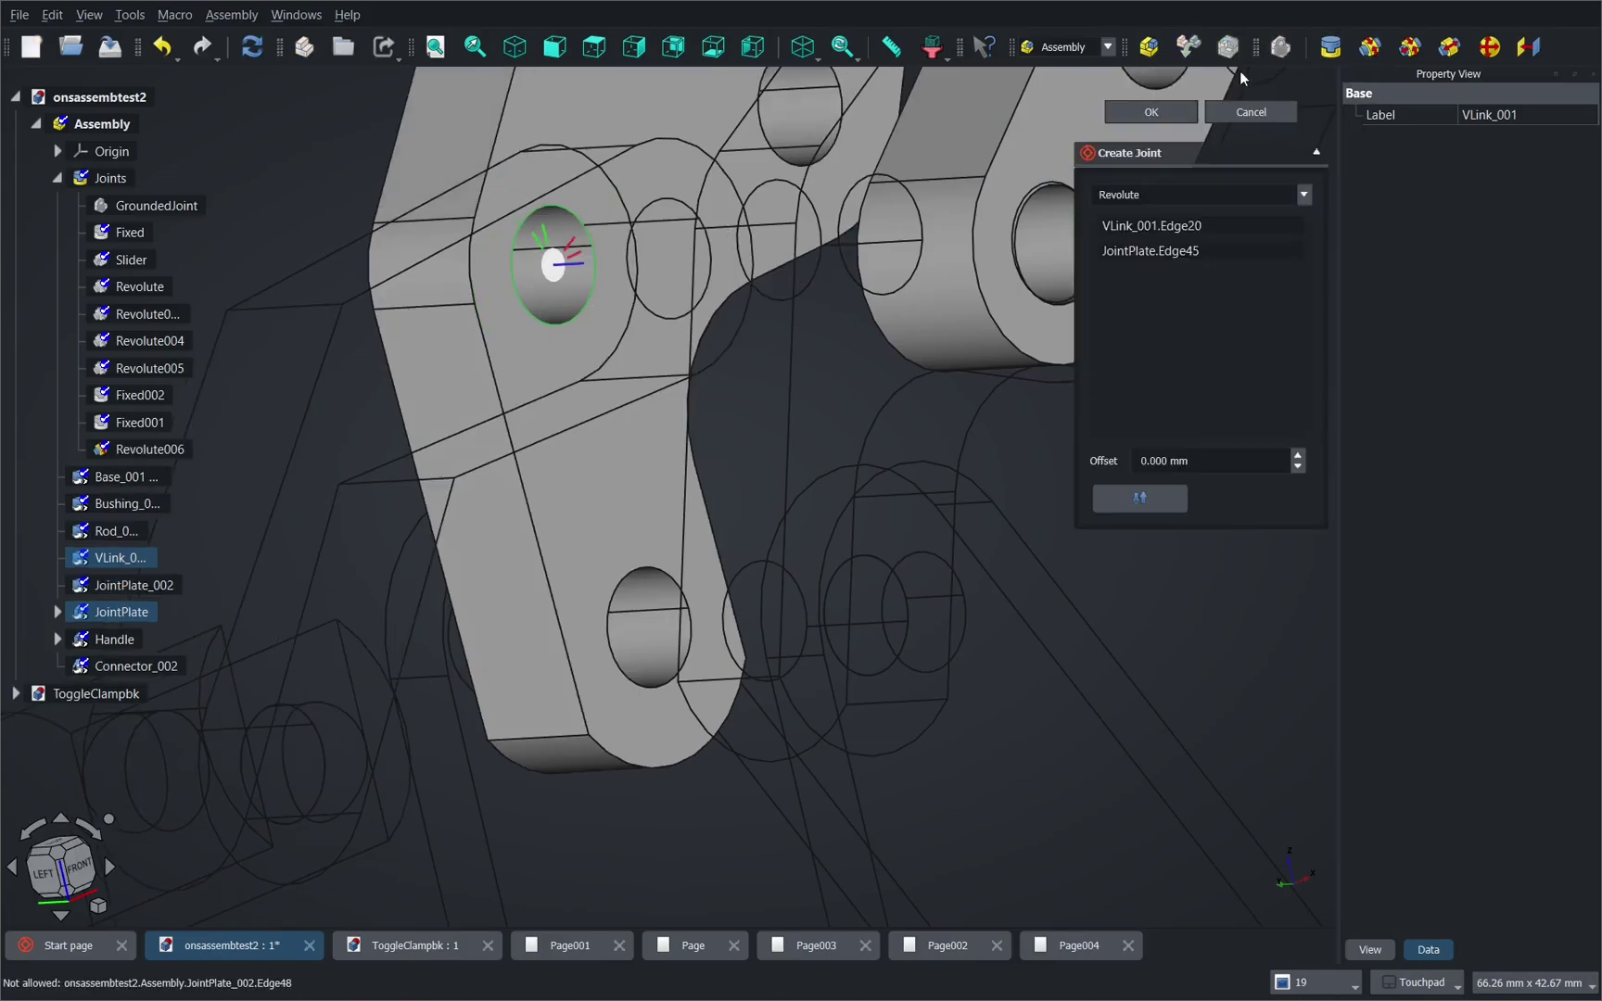
{"action": "left_click", "coordinate": [1151, 111]}
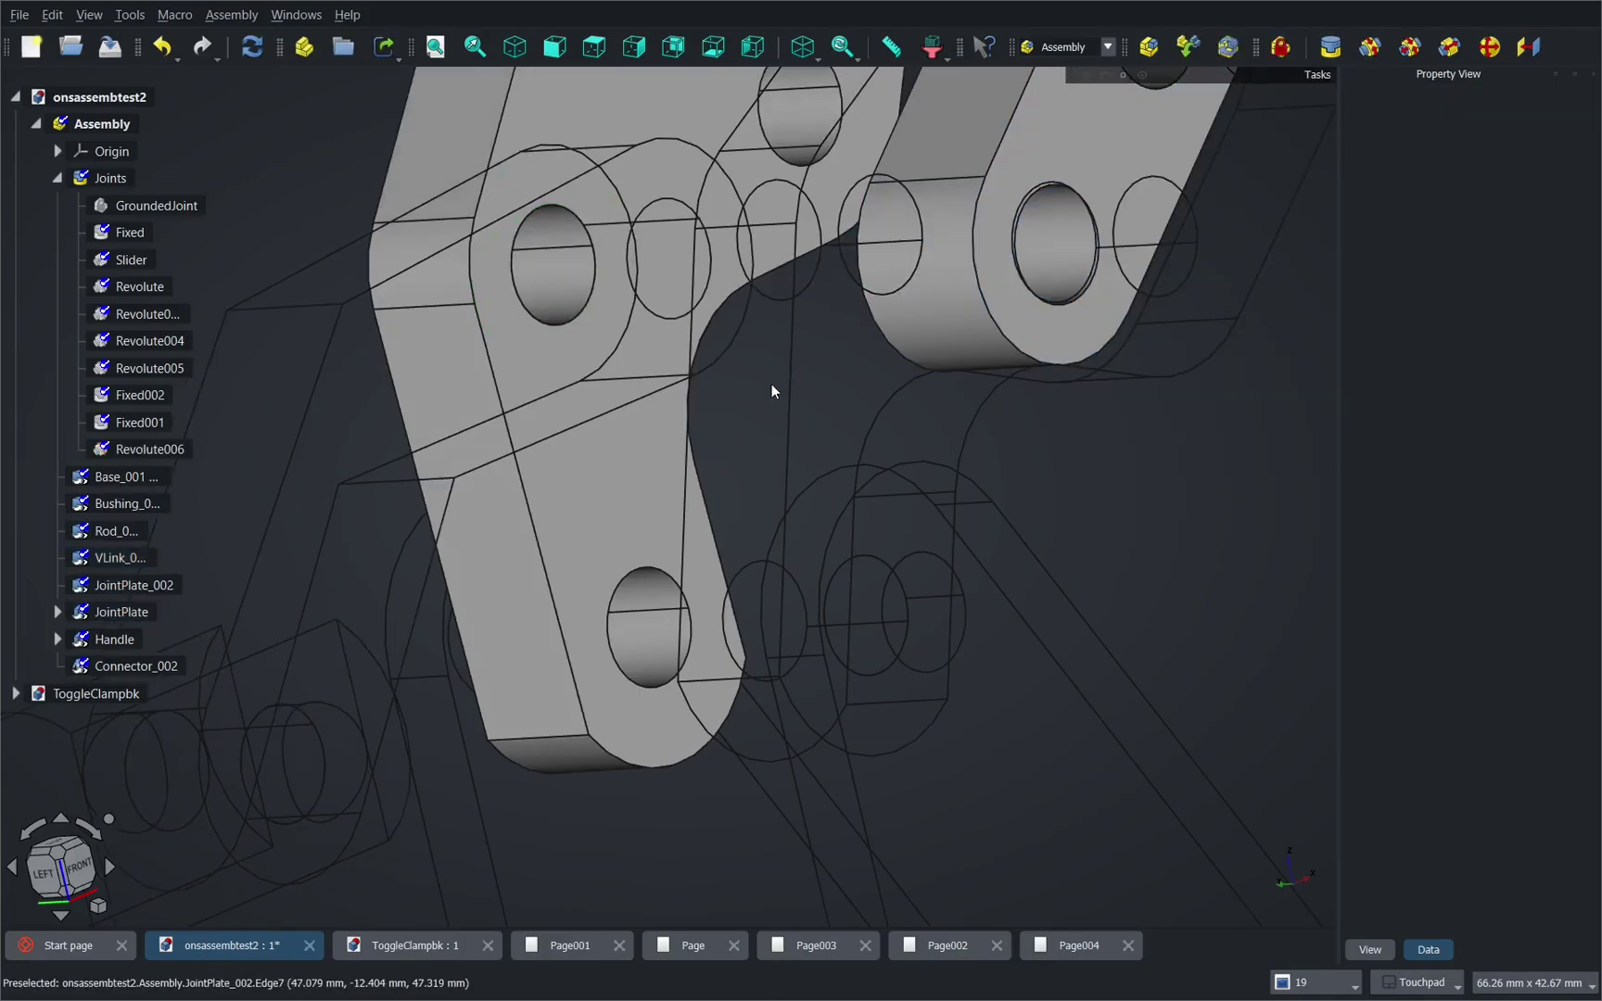
Step: Create a Revolute joint between VLink_001's other hole edge (Edge21) and the inner hole edge of JointPlate_002 (Edge44), with 0 mm offset
{"action": "left_click_drag", "start_coordinate": [787, 384], "coordinate": [740, 284], "text": "shift"}
{"action": "middle_click_drag", "start_coordinate": [739, 282], "coordinate": [649, 343]}
{"action": "left_click", "coordinate": [677, 278]}
{"action": "scroll", "coordinate": [526, 389], "scroll_direction": "down", "scroll_amount": 3}
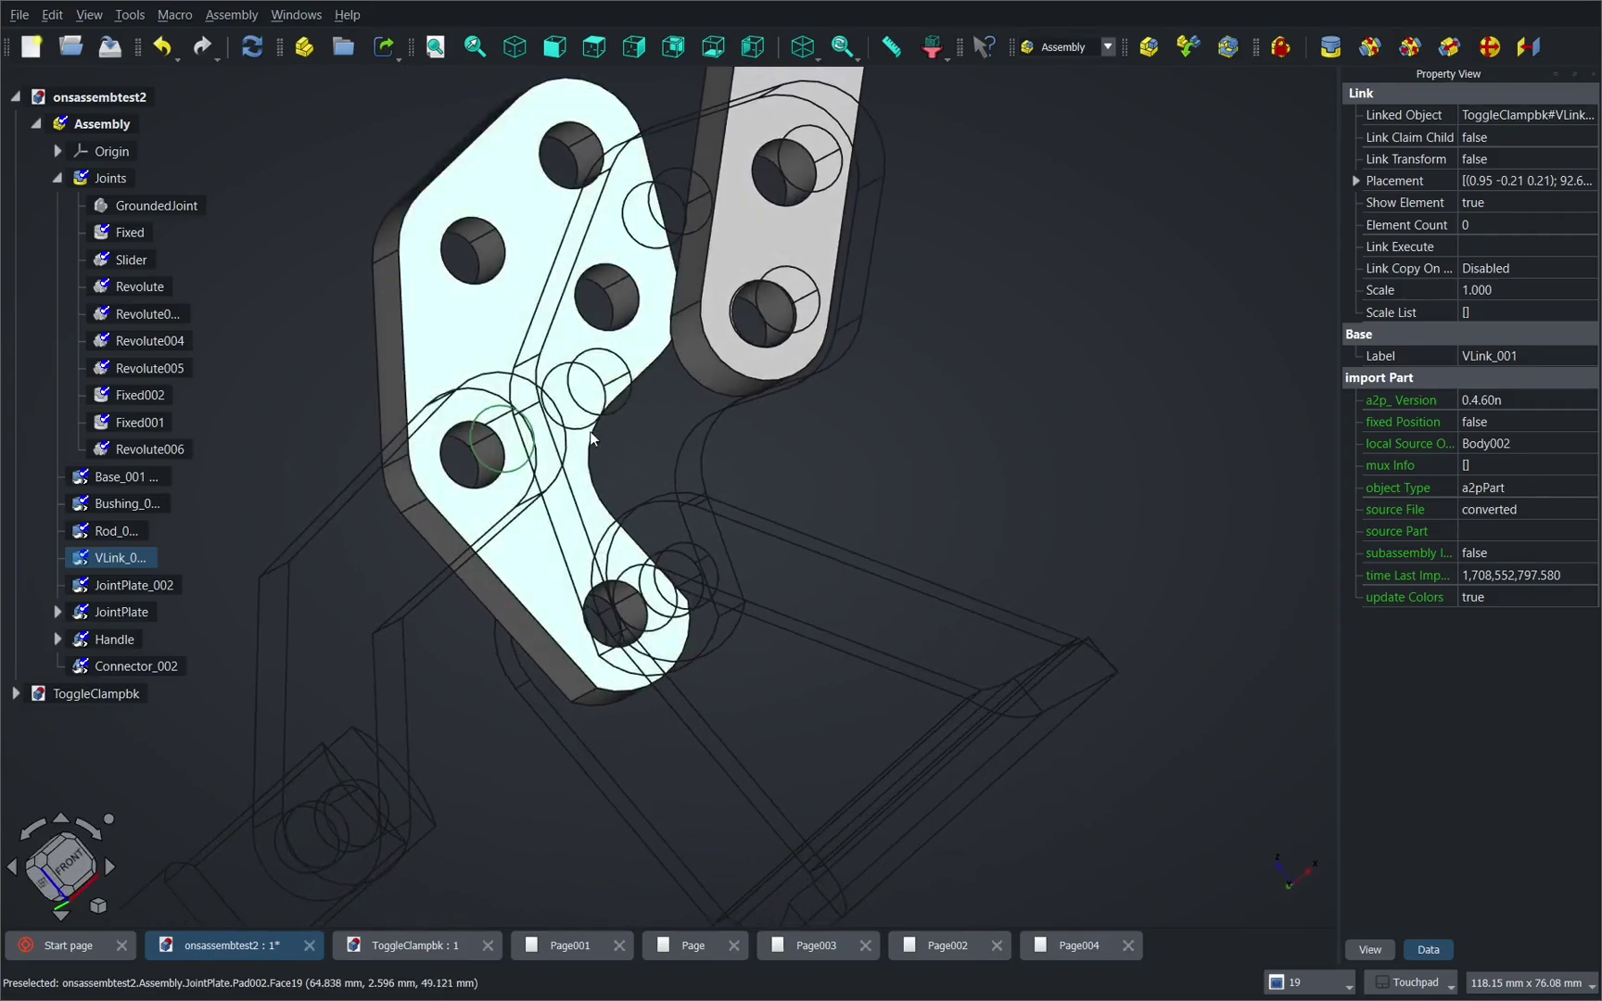
{"action": "left_click", "coordinate": [506, 480]}
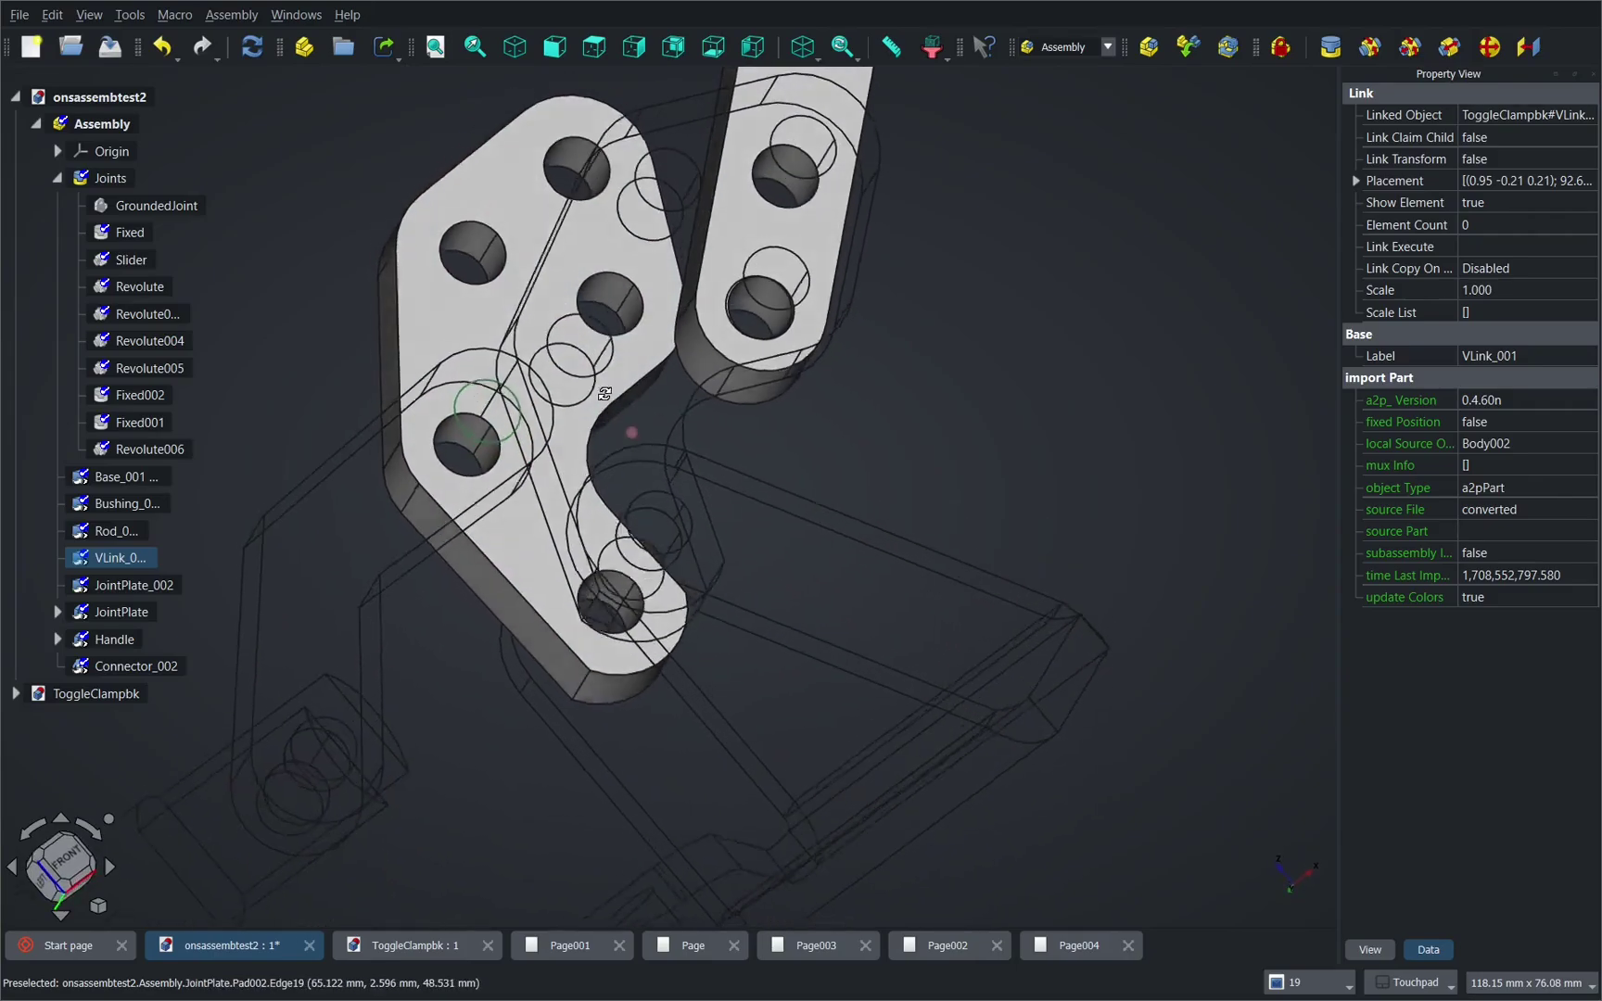
{"action": "scroll", "coordinate": [574, 463], "scroll_direction": "up", "scroll_amount": 5}
{"action": "middle_click_drag", "start_coordinate": [496, 443], "coordinate": [519, 411]}
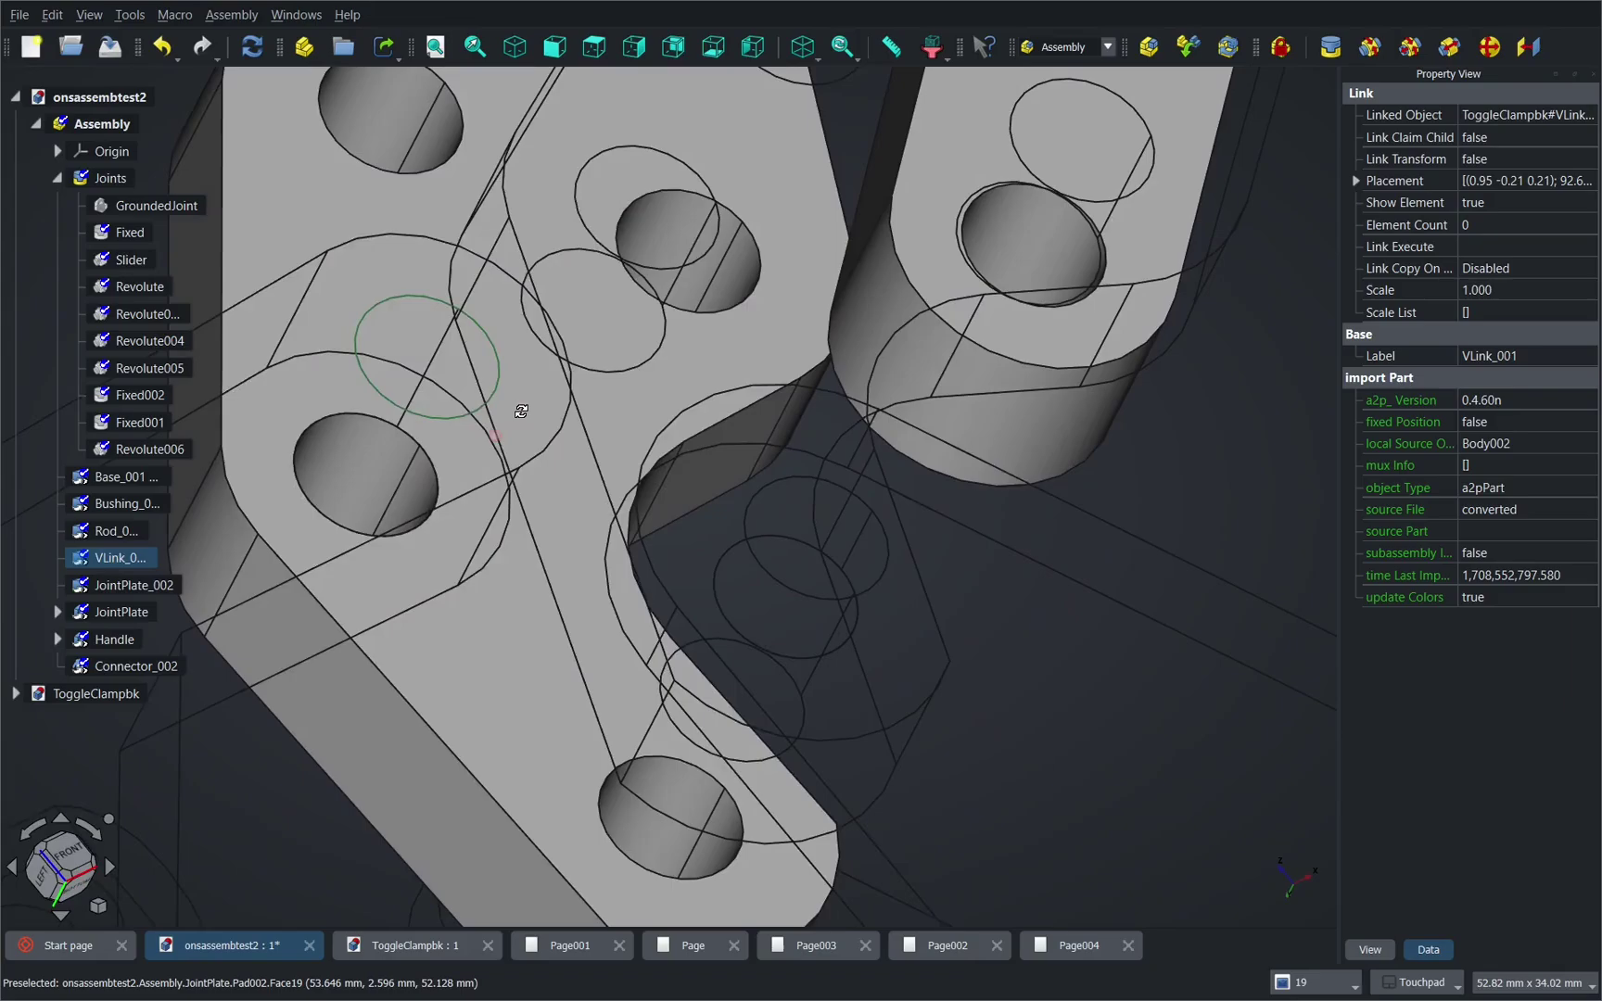
{"action": "left_click", "coordinate": [656, 362]}
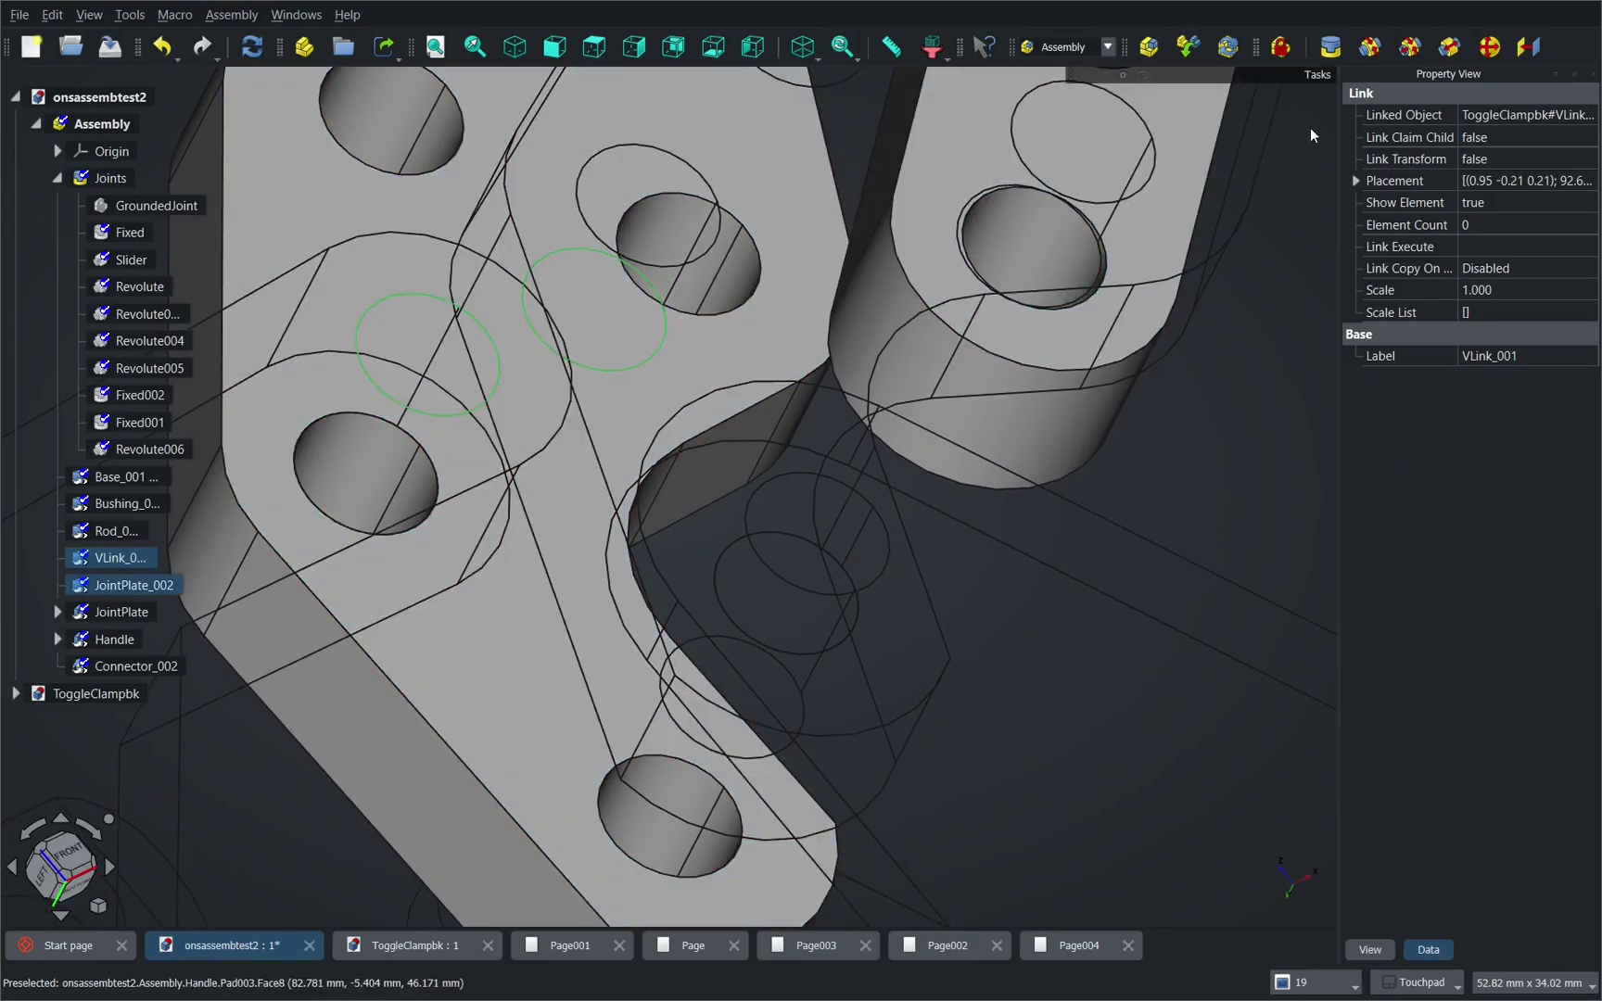
{"action": "left_click", "coordinate": [1369, 48]}
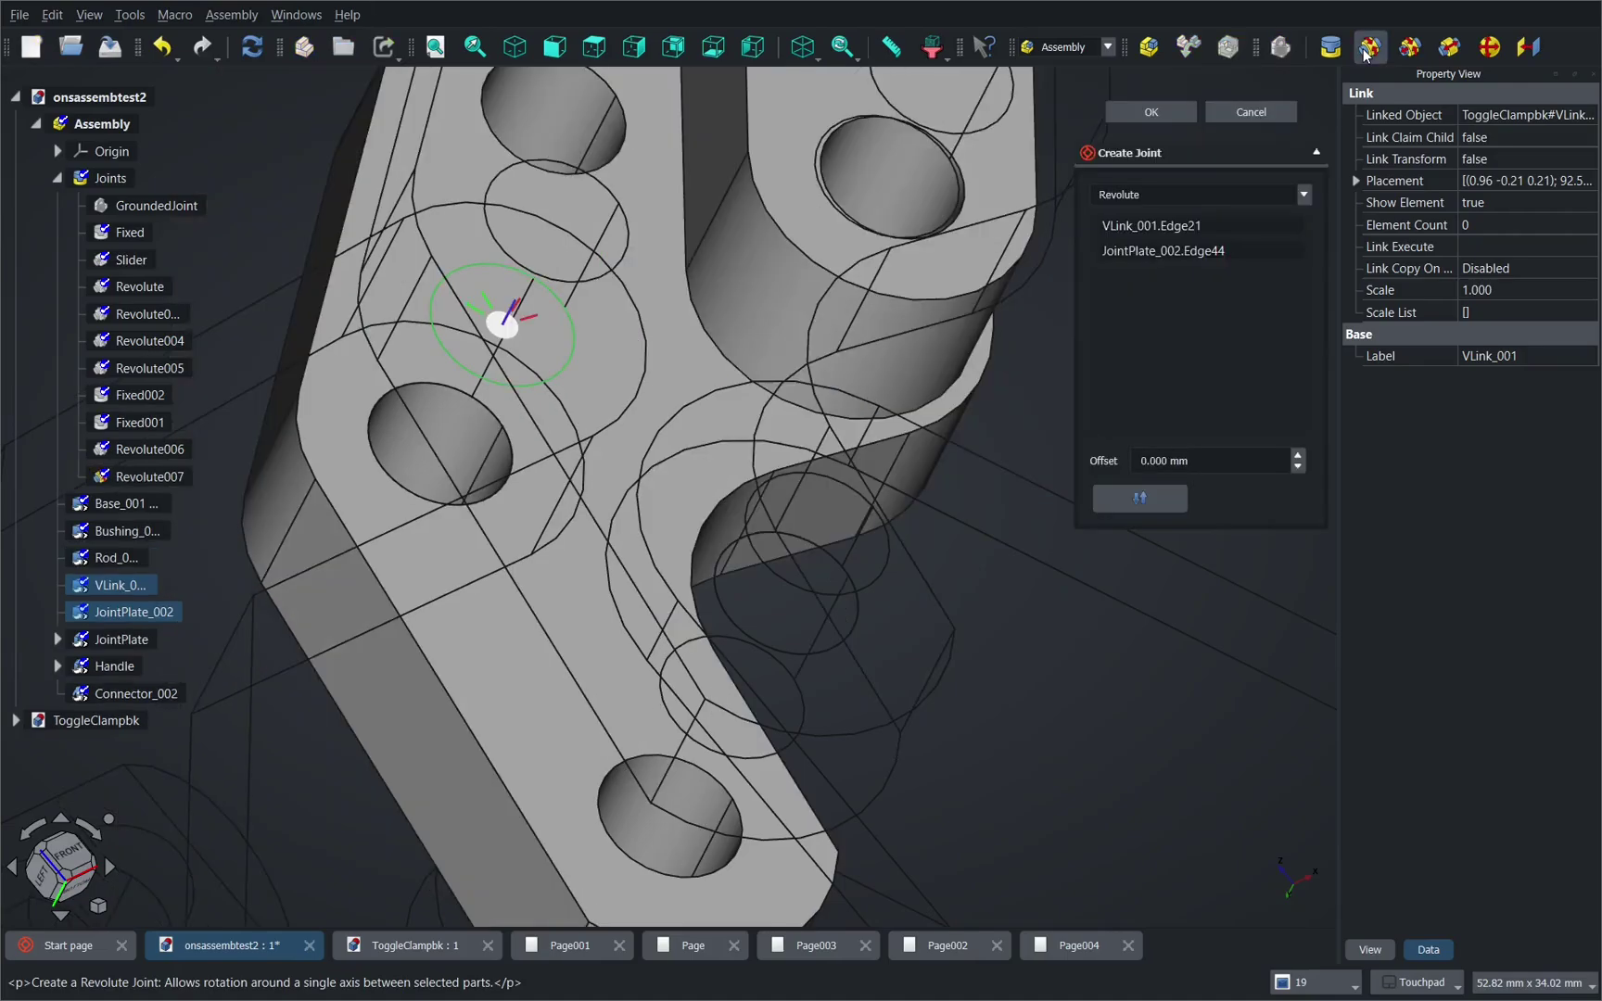
{"action": "left_click", "coordinate": [1144, 117]}
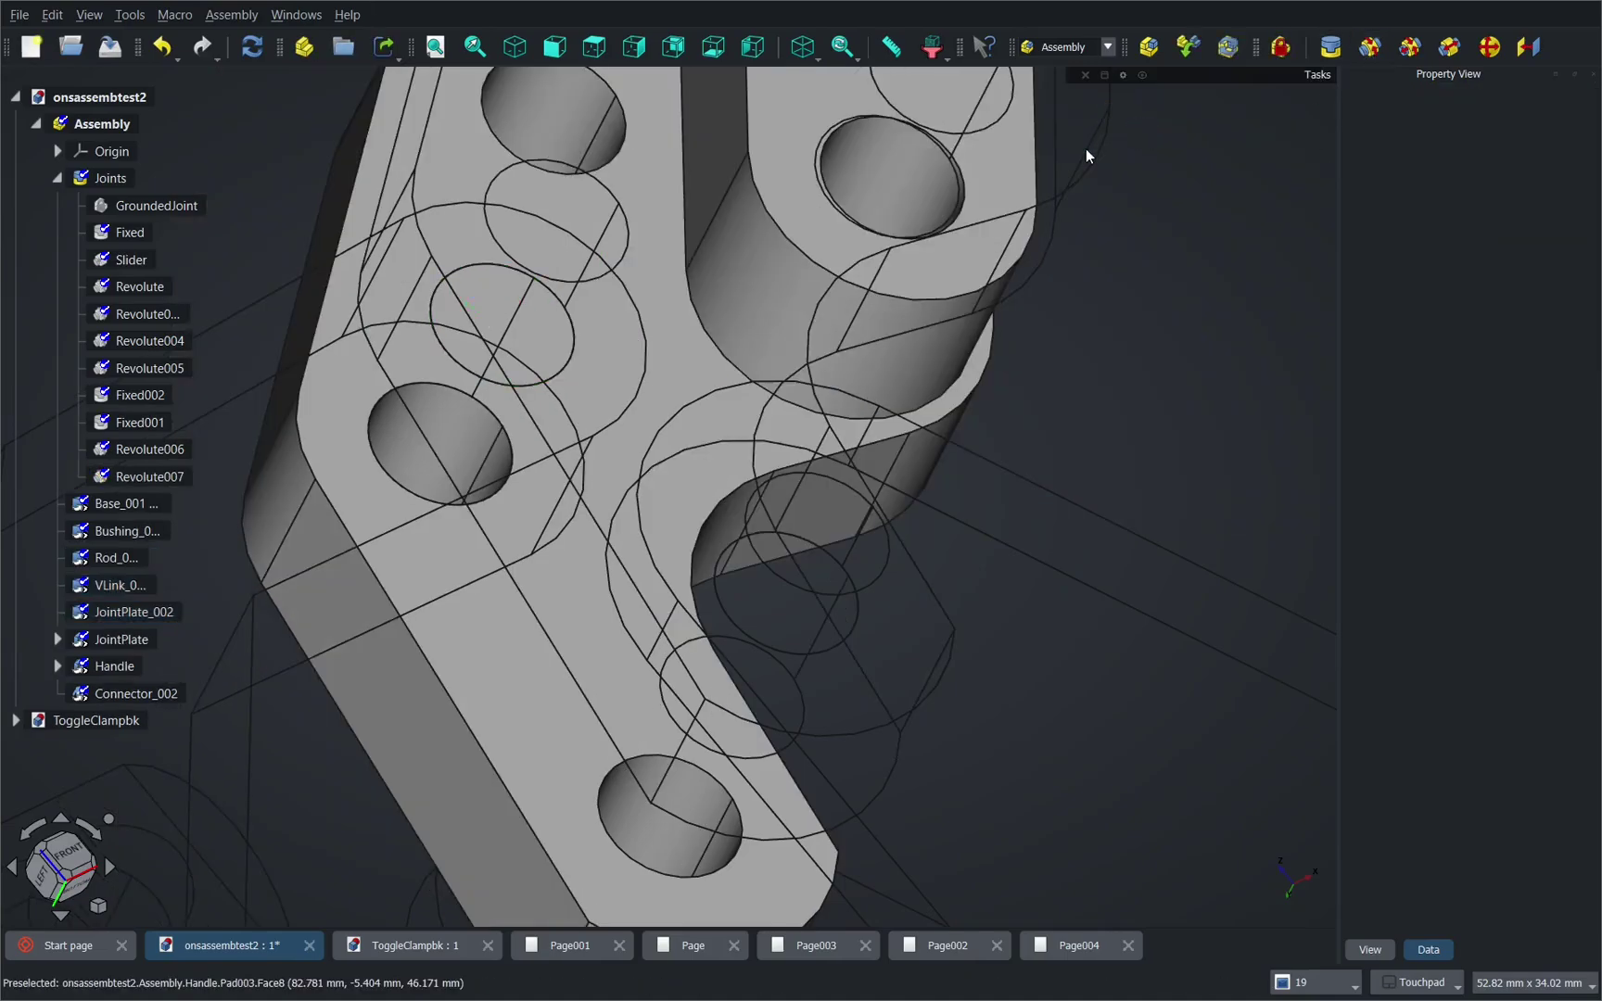
Step: Switch the model's draw style to Flat lines
{"action": "scroll", "coordinate": [578, 458], "scroll_direction": "down", "scroll_amount": 7}
{"action": "left_click_drag", "start_coordinate": [577, 458], "coordinate": [622, 533], "text": "alt"}
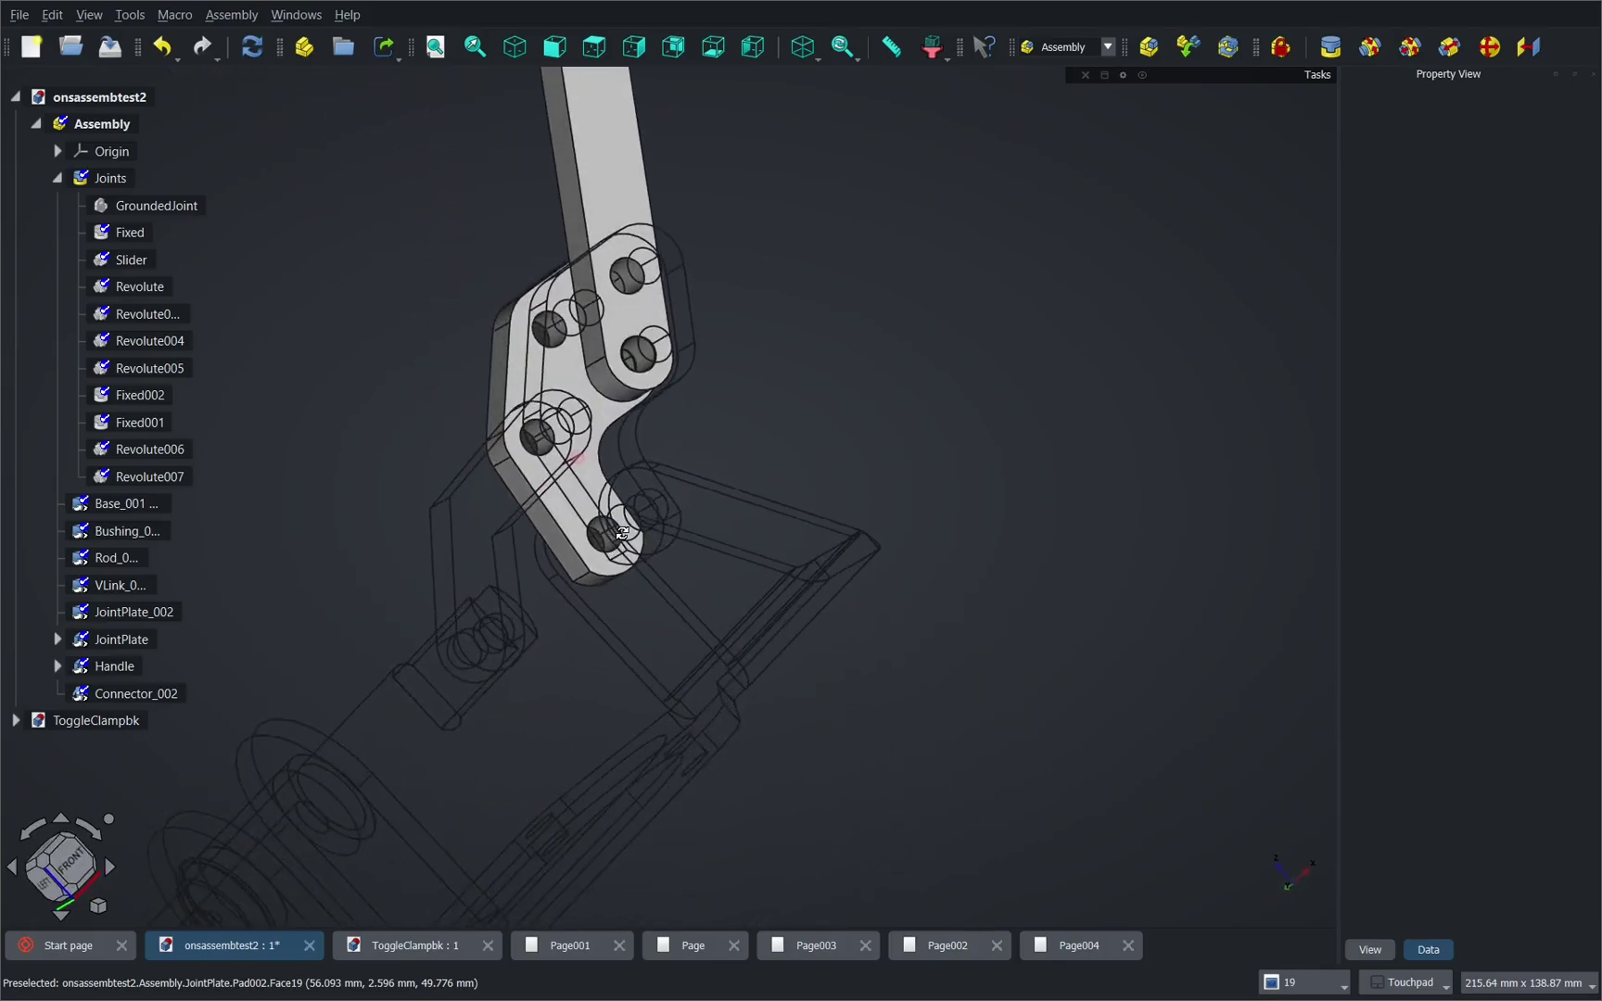
{"action": "middle_click_drag", "start_coordinate": [622, 534], "coordinate": [570, 399]}
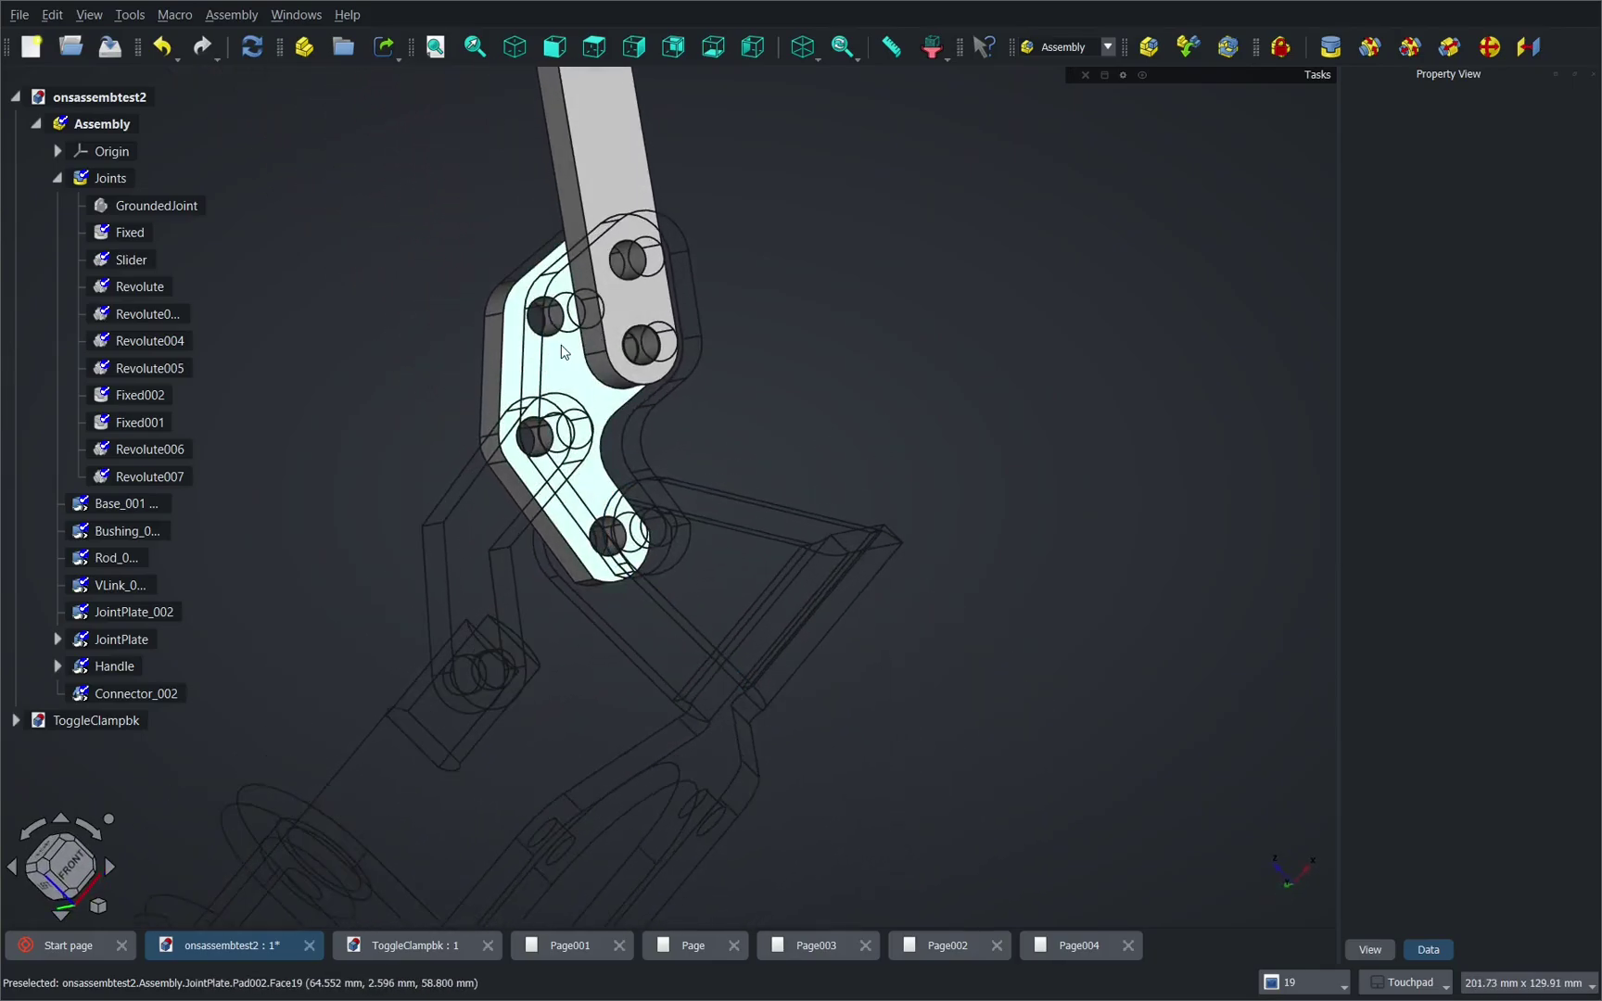
{"action": "scroll", "coordinate": [561, 350], "scroll_direction": "up", "scroll_amount": 3}
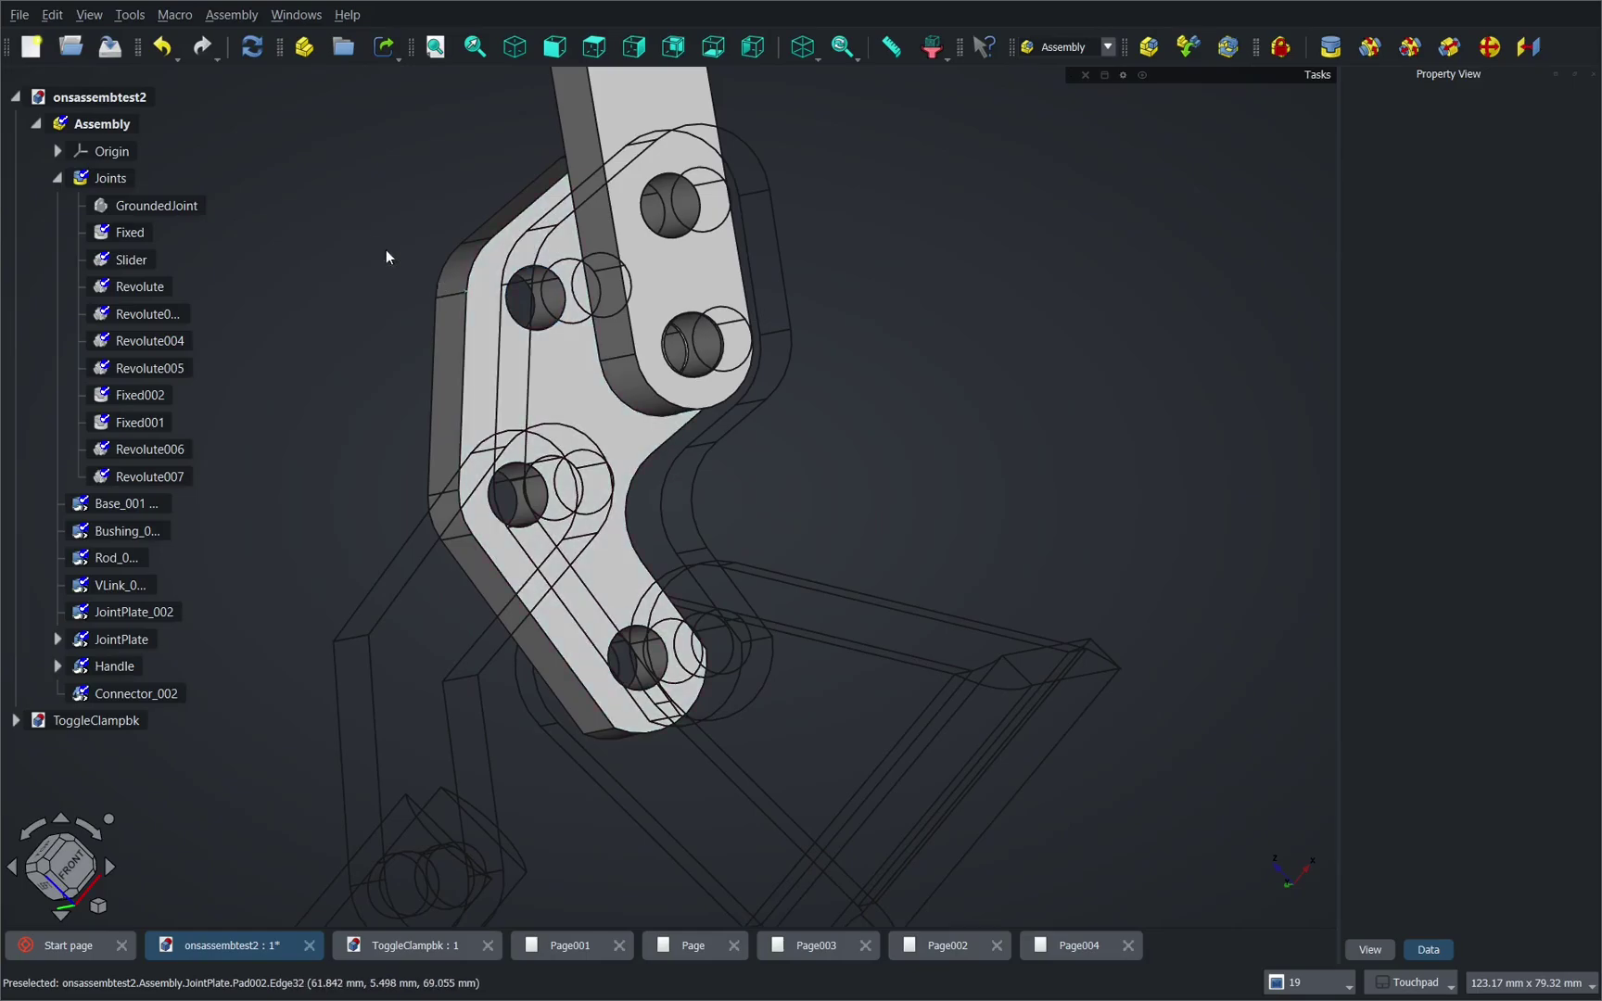
{"action": "left_click", "coordinate": [85, 14]}
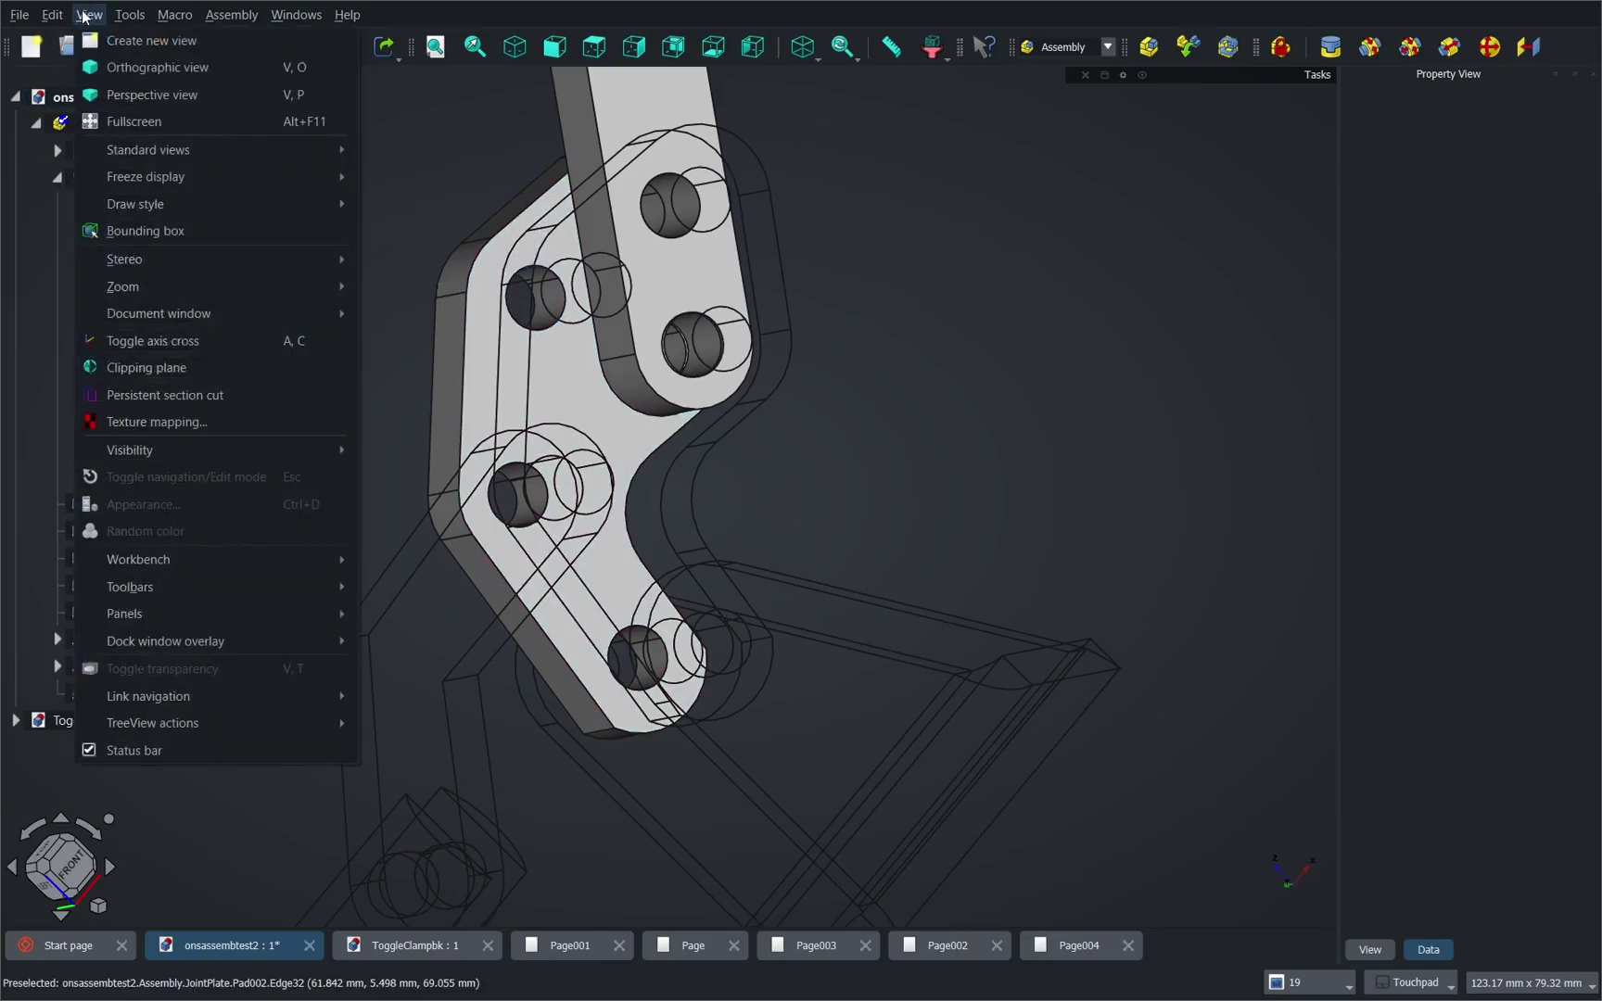
{"action": "mouse_move", "coordinate": [211, 213]}
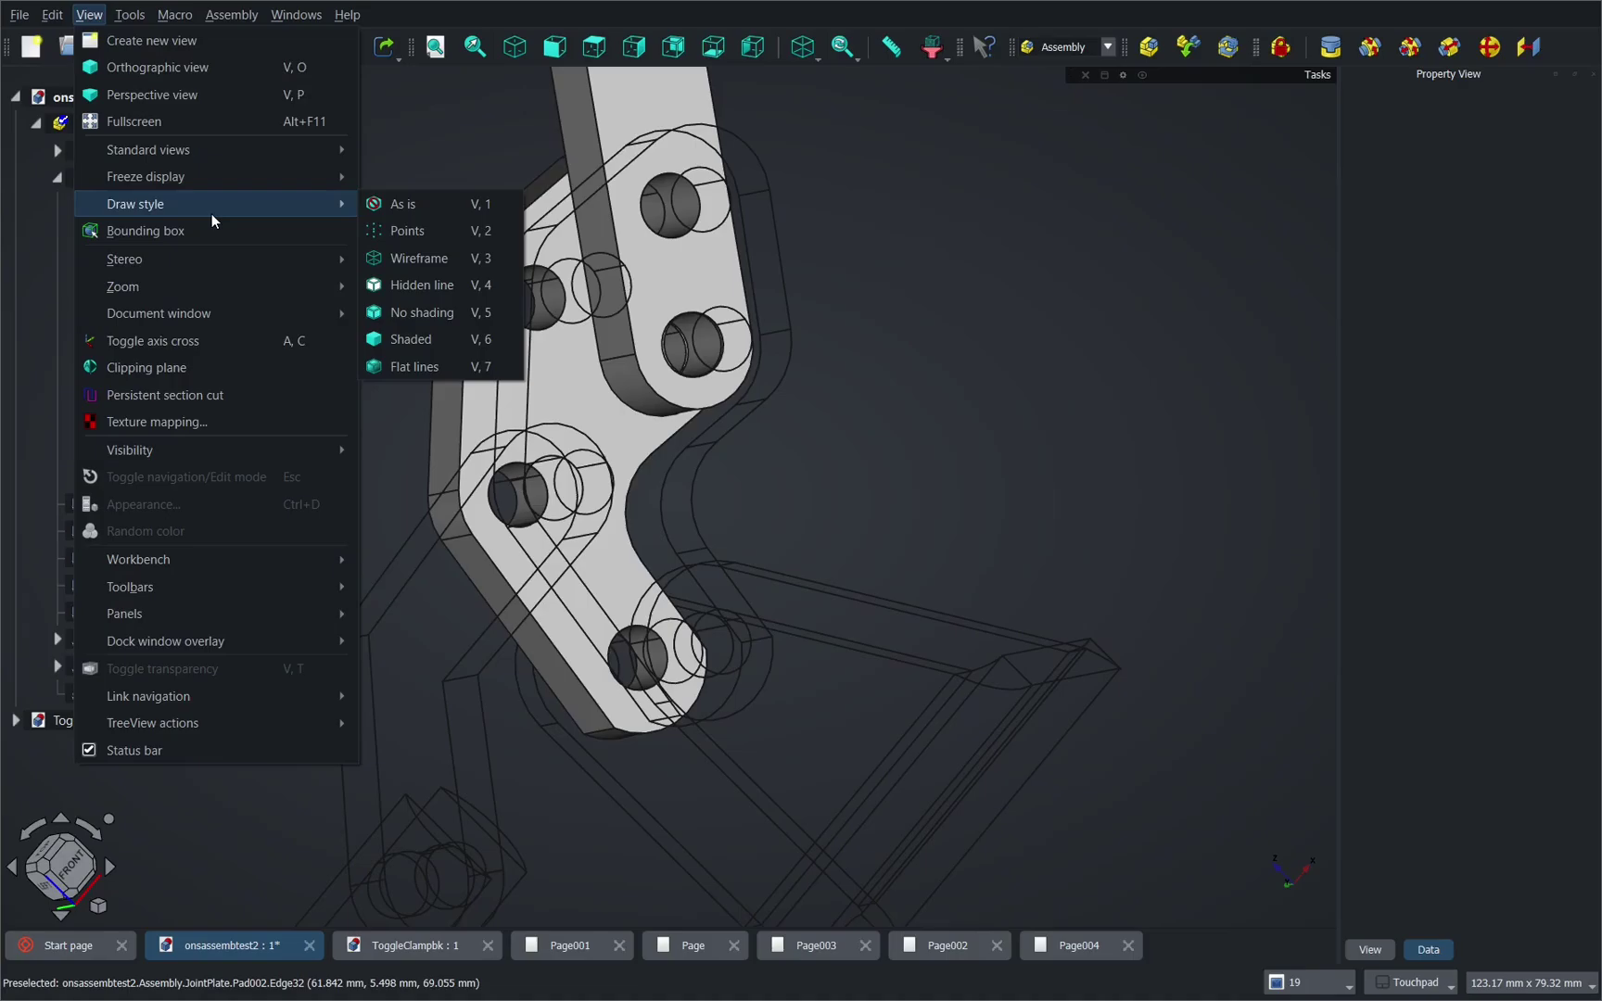
{"action": "left_click", "coordinate": [414, 366]}
Step: Examine the Base_001 and JointPlate links in the assembly, including their properties and JointPlate's nested Pad002 and sketch
{"action": "left_click_drag", "start_coordinate": [421, 370], "coordinate": [828, 361], "text": "alt"}
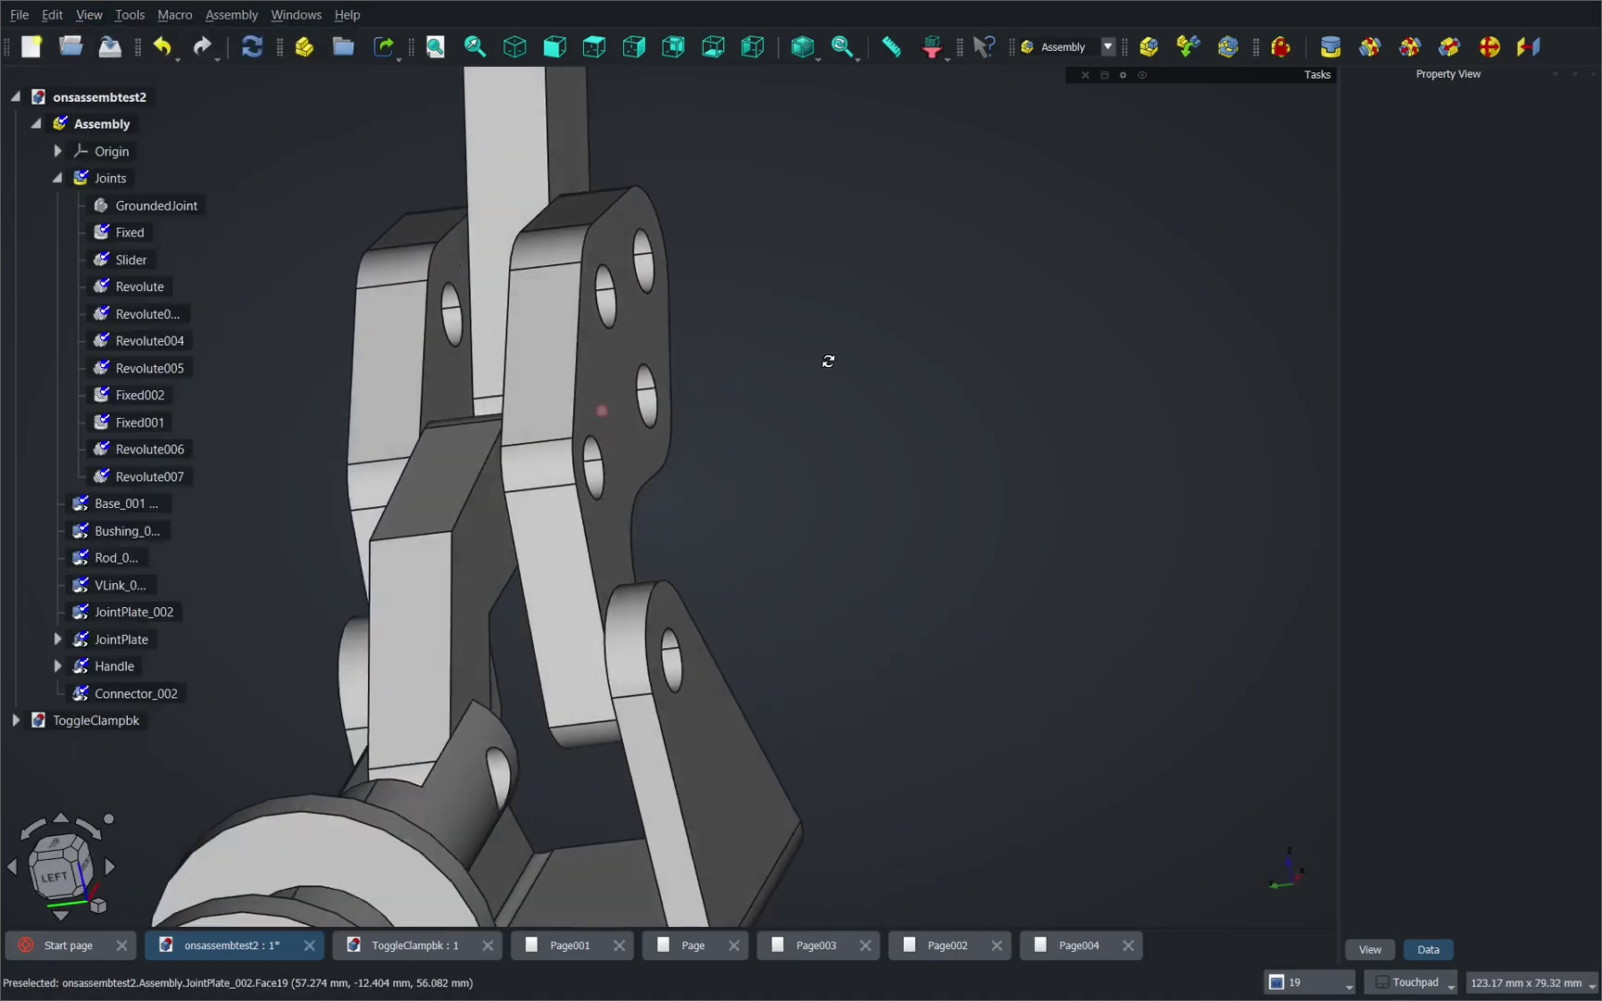
{"action": "scroll", "coordinate": [827, 361], "scroll_direction": "down", "scroll_amount": 3}
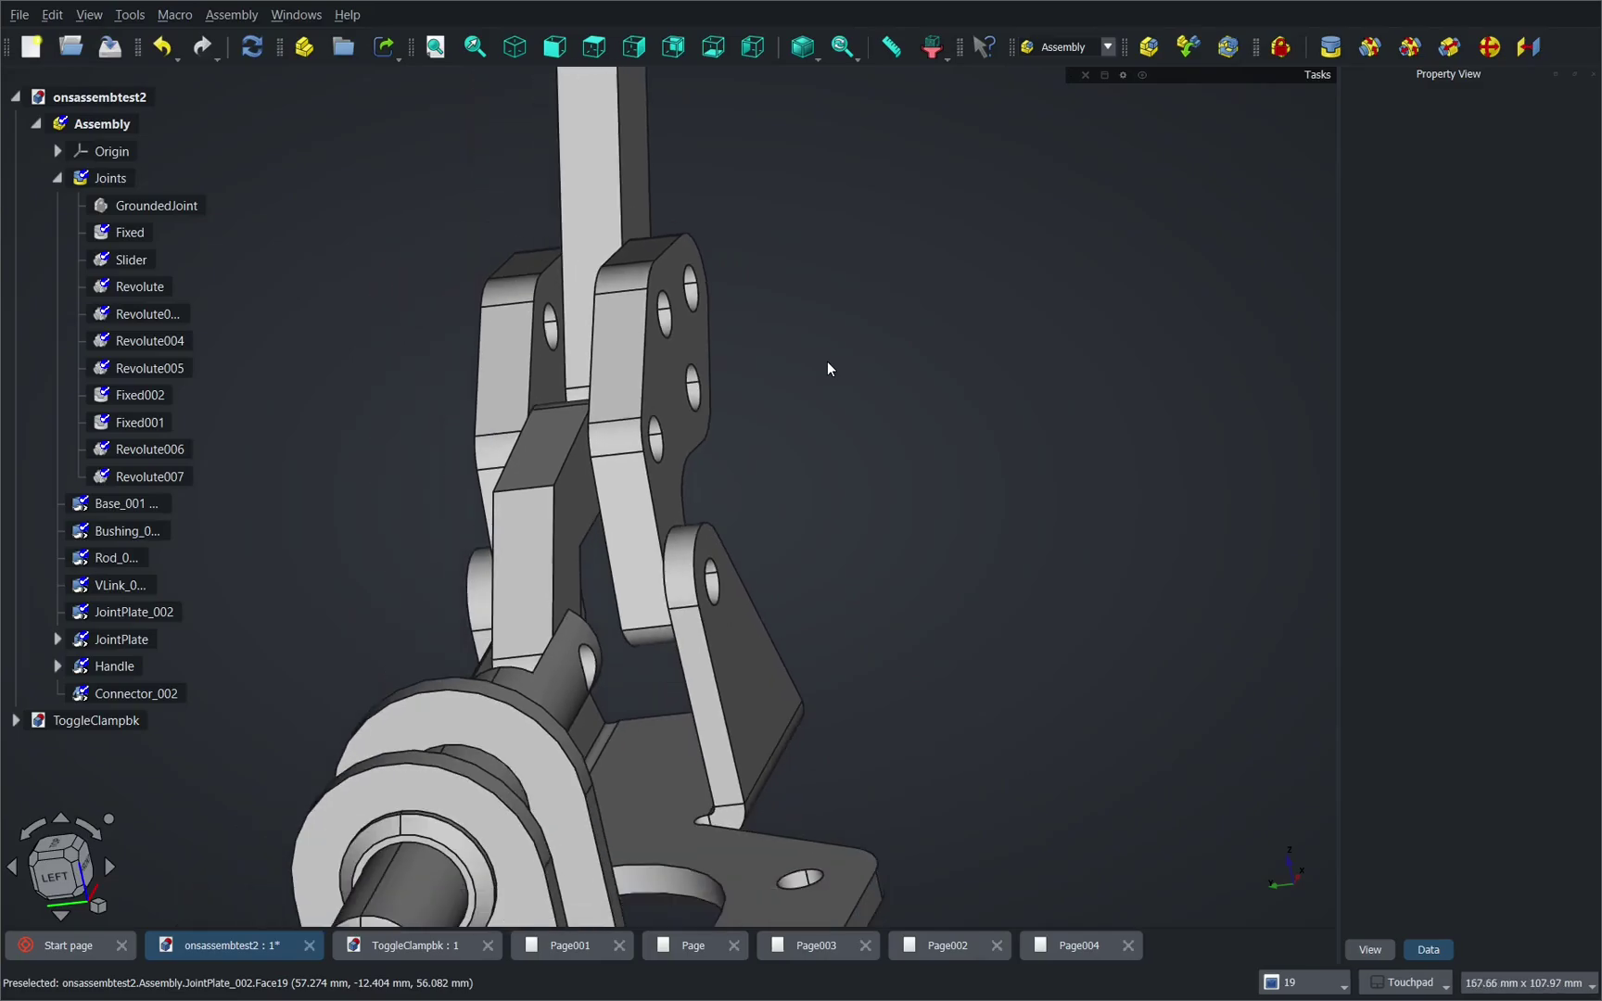
{"action": "scroll", "coordinate": [828, 361], "scroll_direction": "down", "scroll_amount": 1}
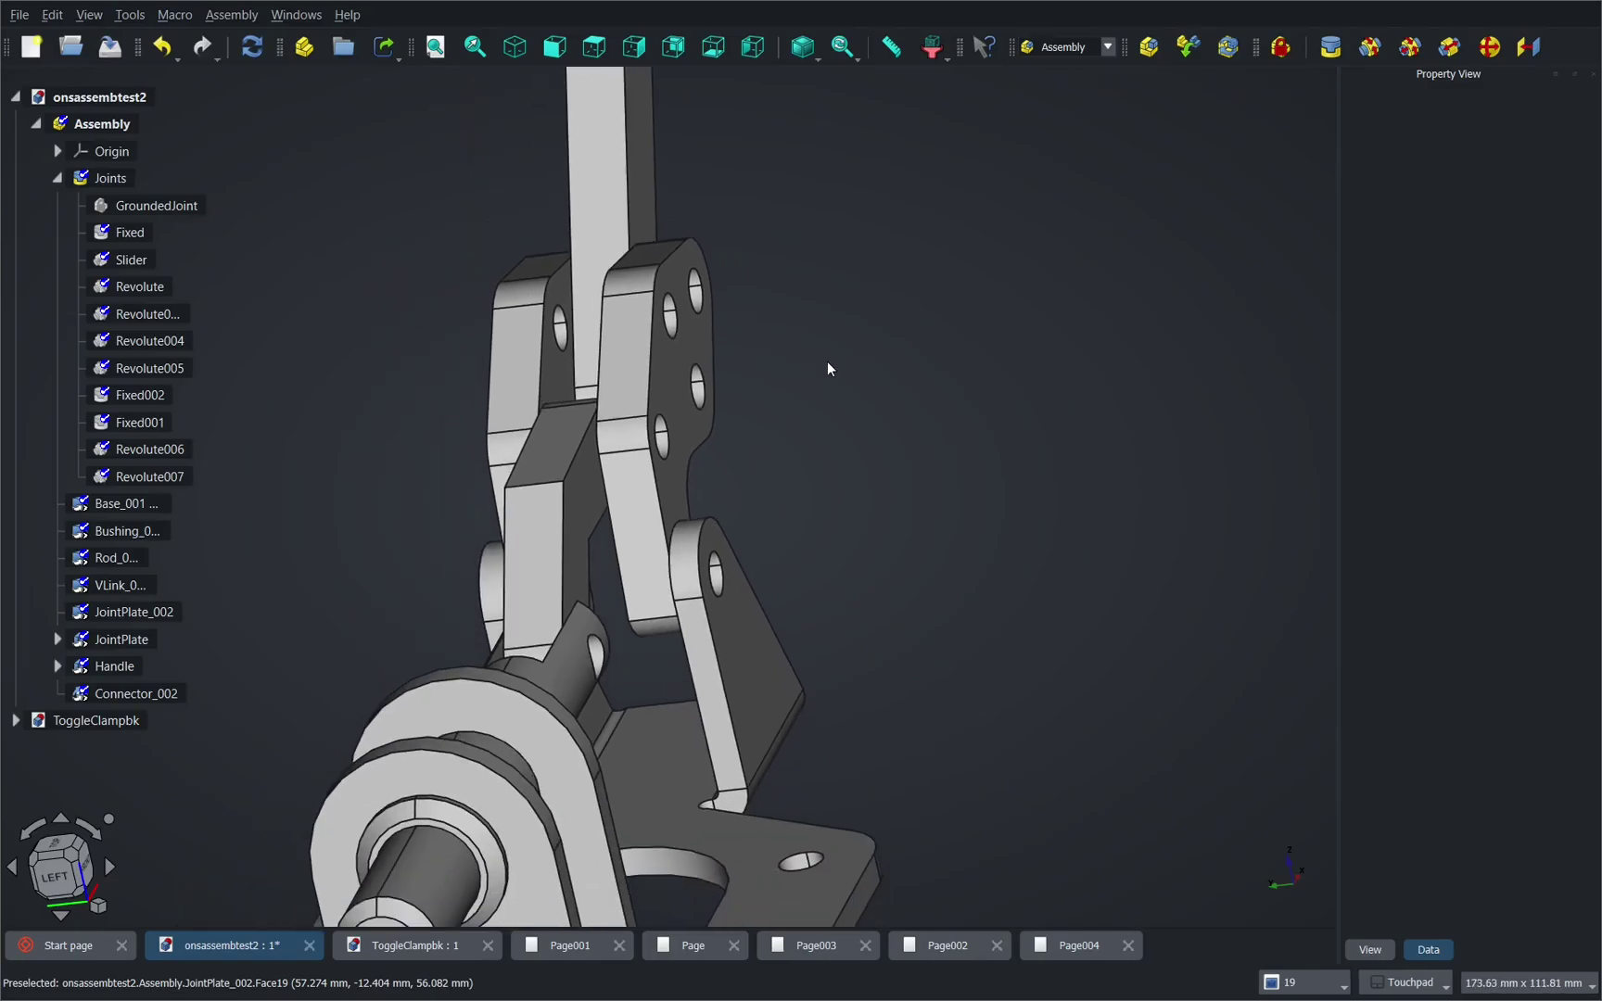
{"action": "key", "text": "0"}
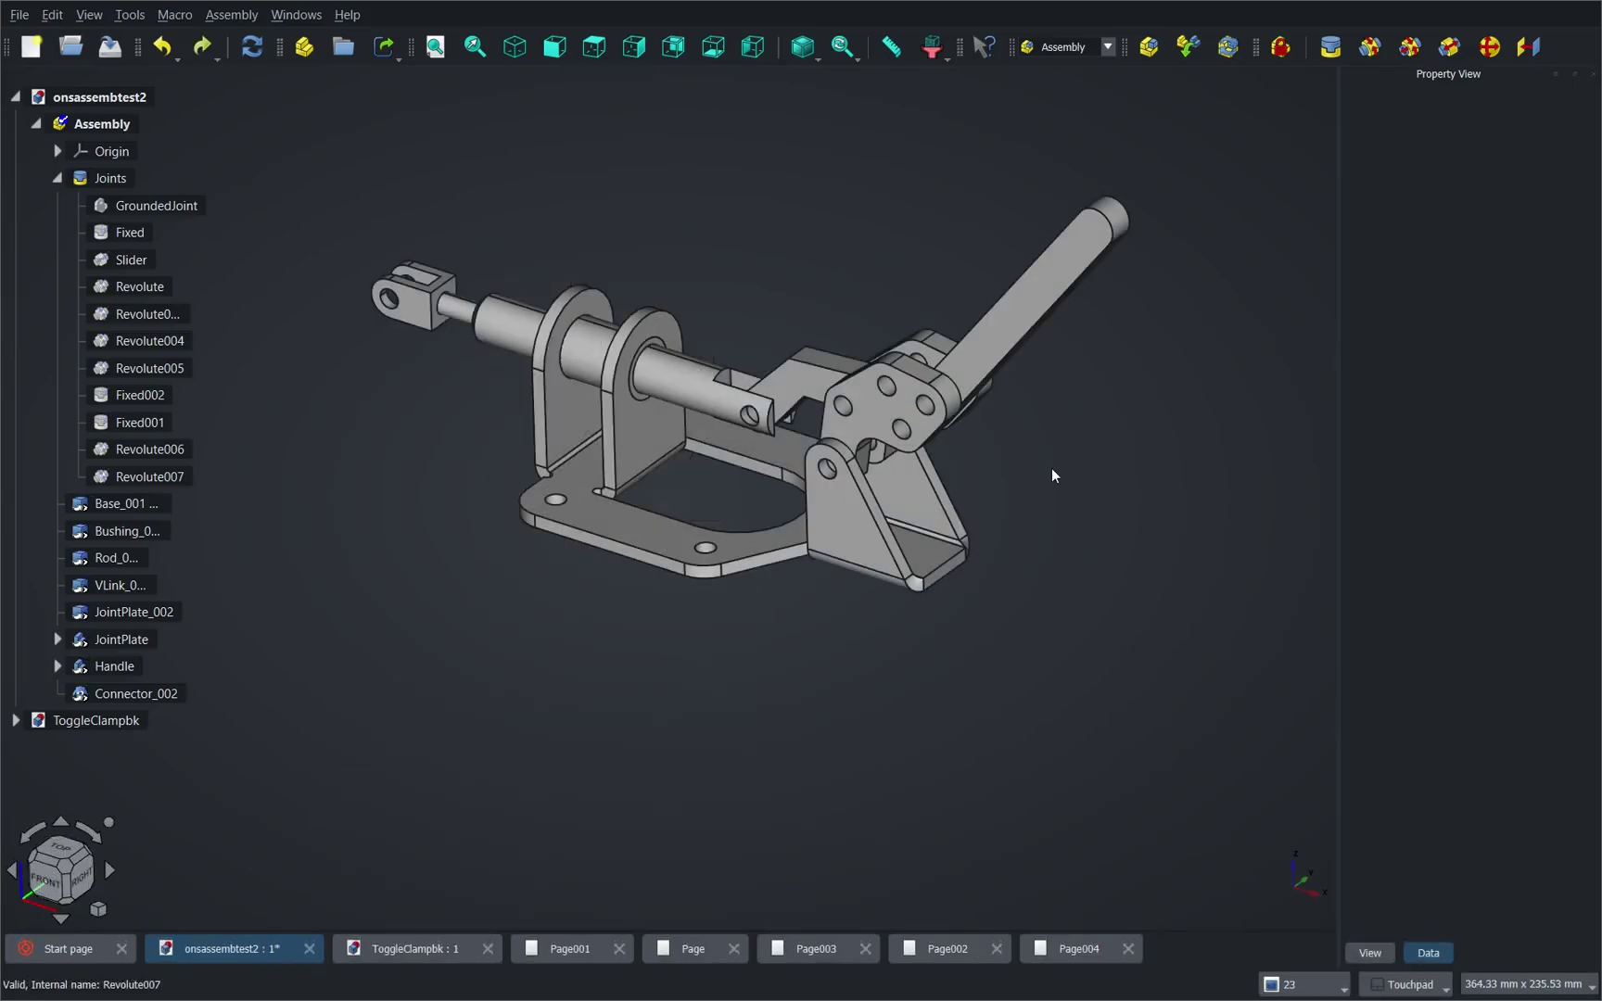
{"action": "left_click", "coordinate": [631, 432]}
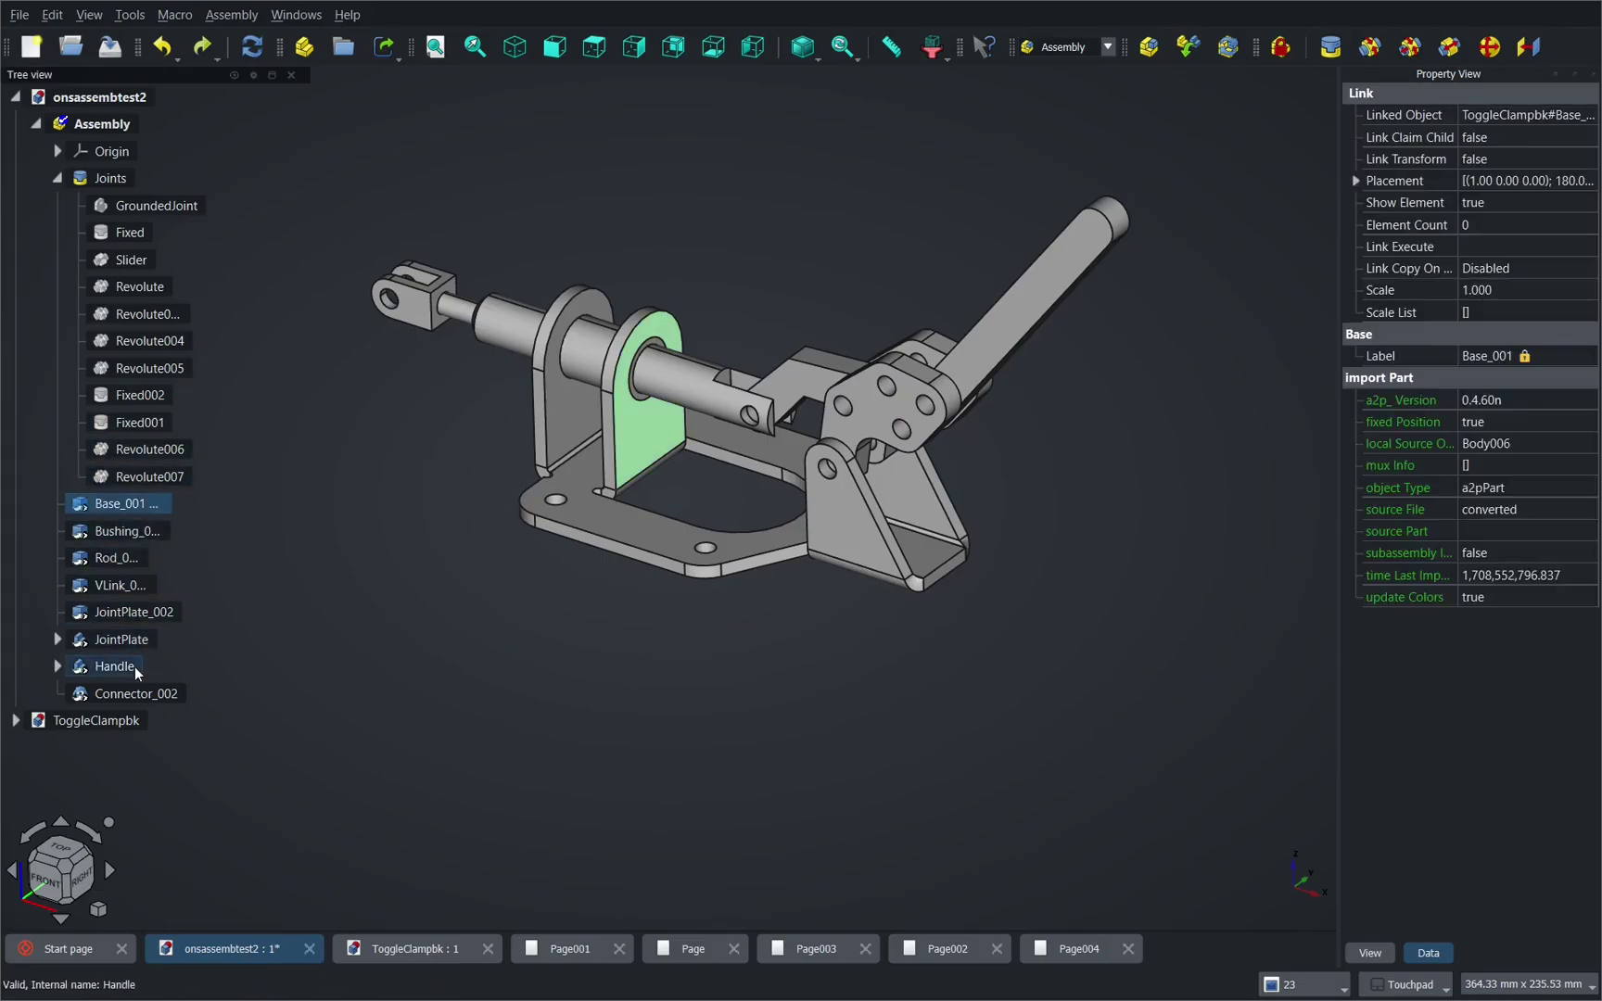
{"action": "left_click", "coordinate": [125, 639]}
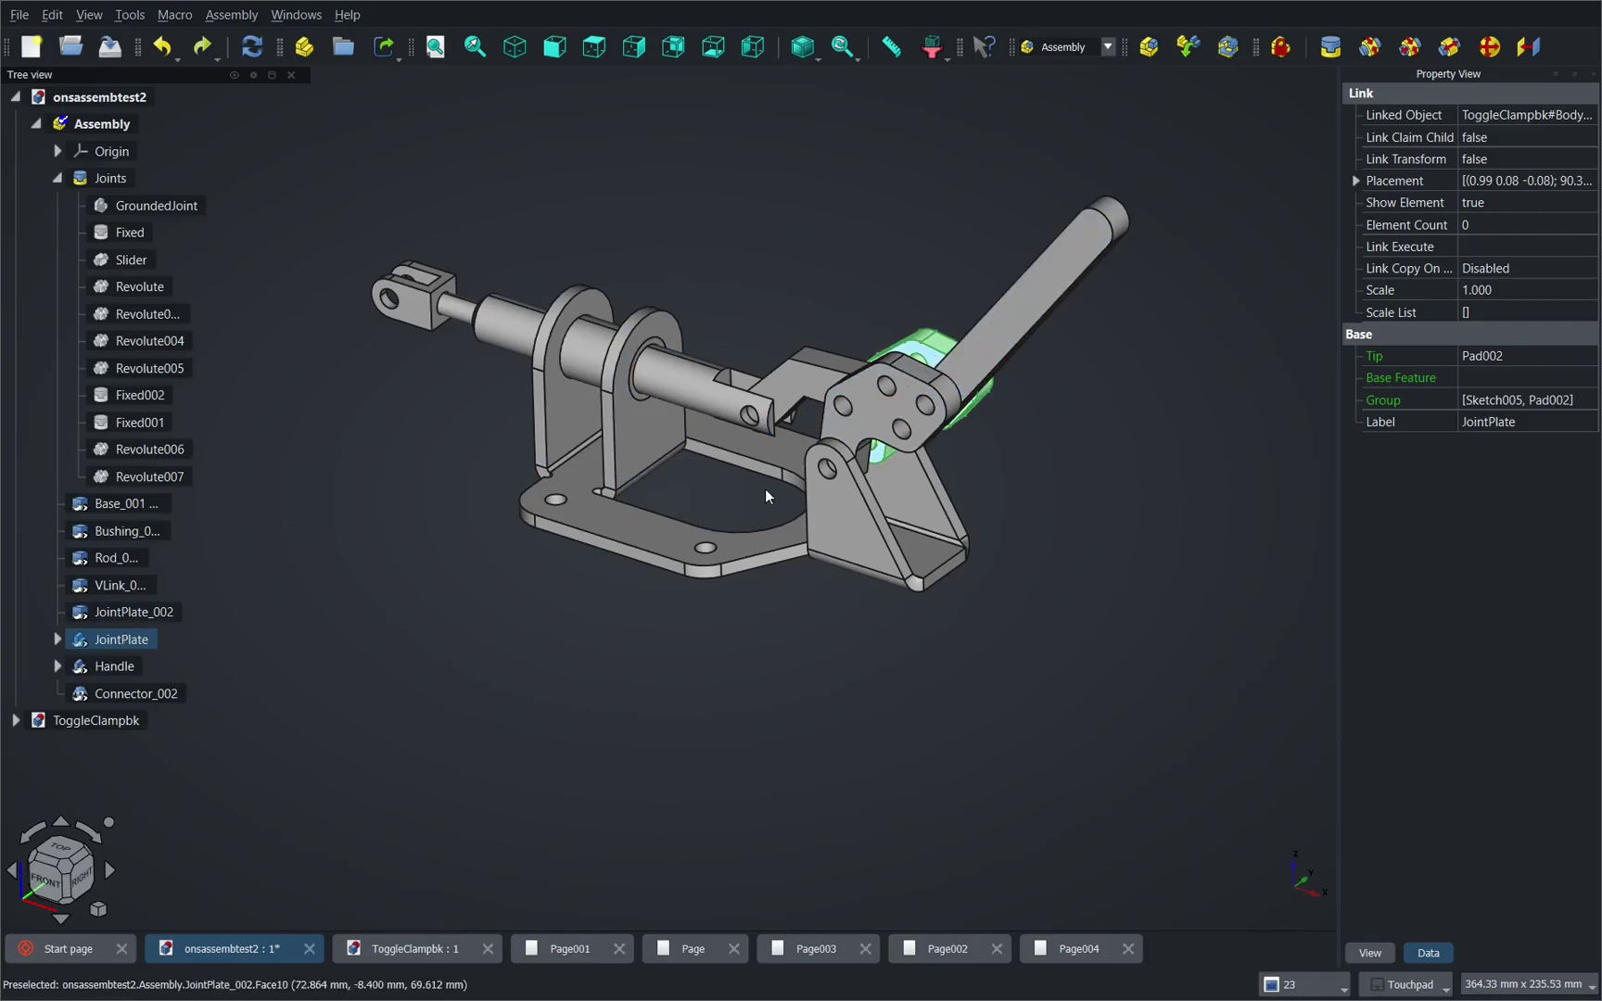
{"action": "left_click", "coordinate": [57, 640]}
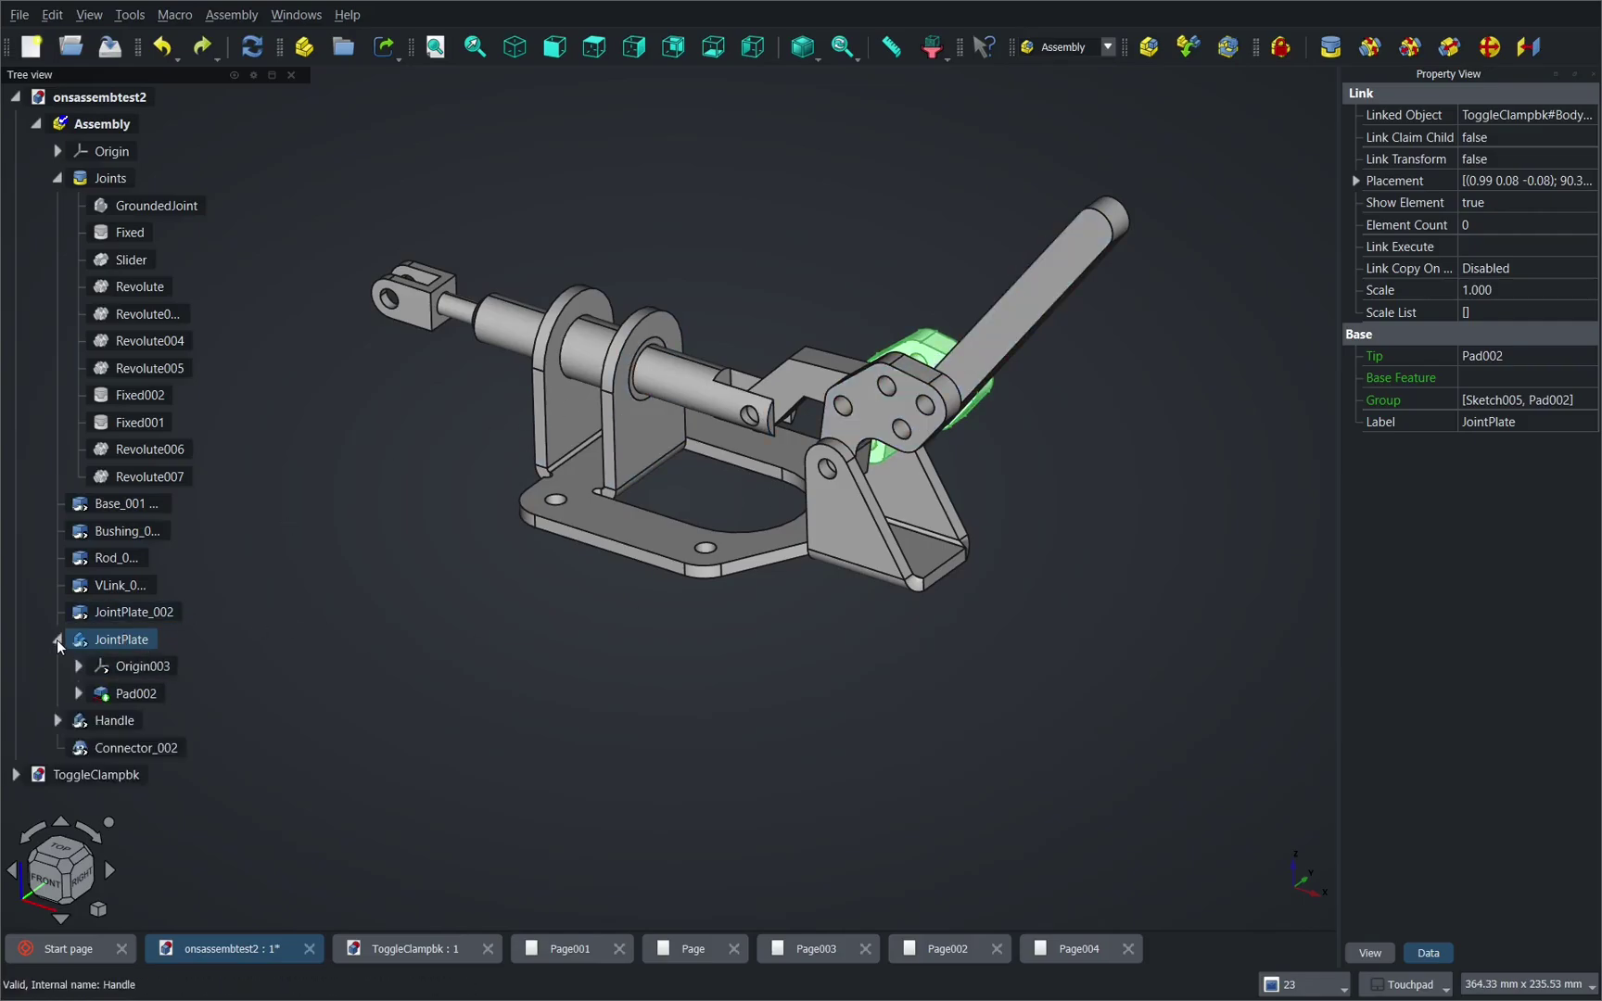
{"action": "left_click", "coordinate": [79, 695]}
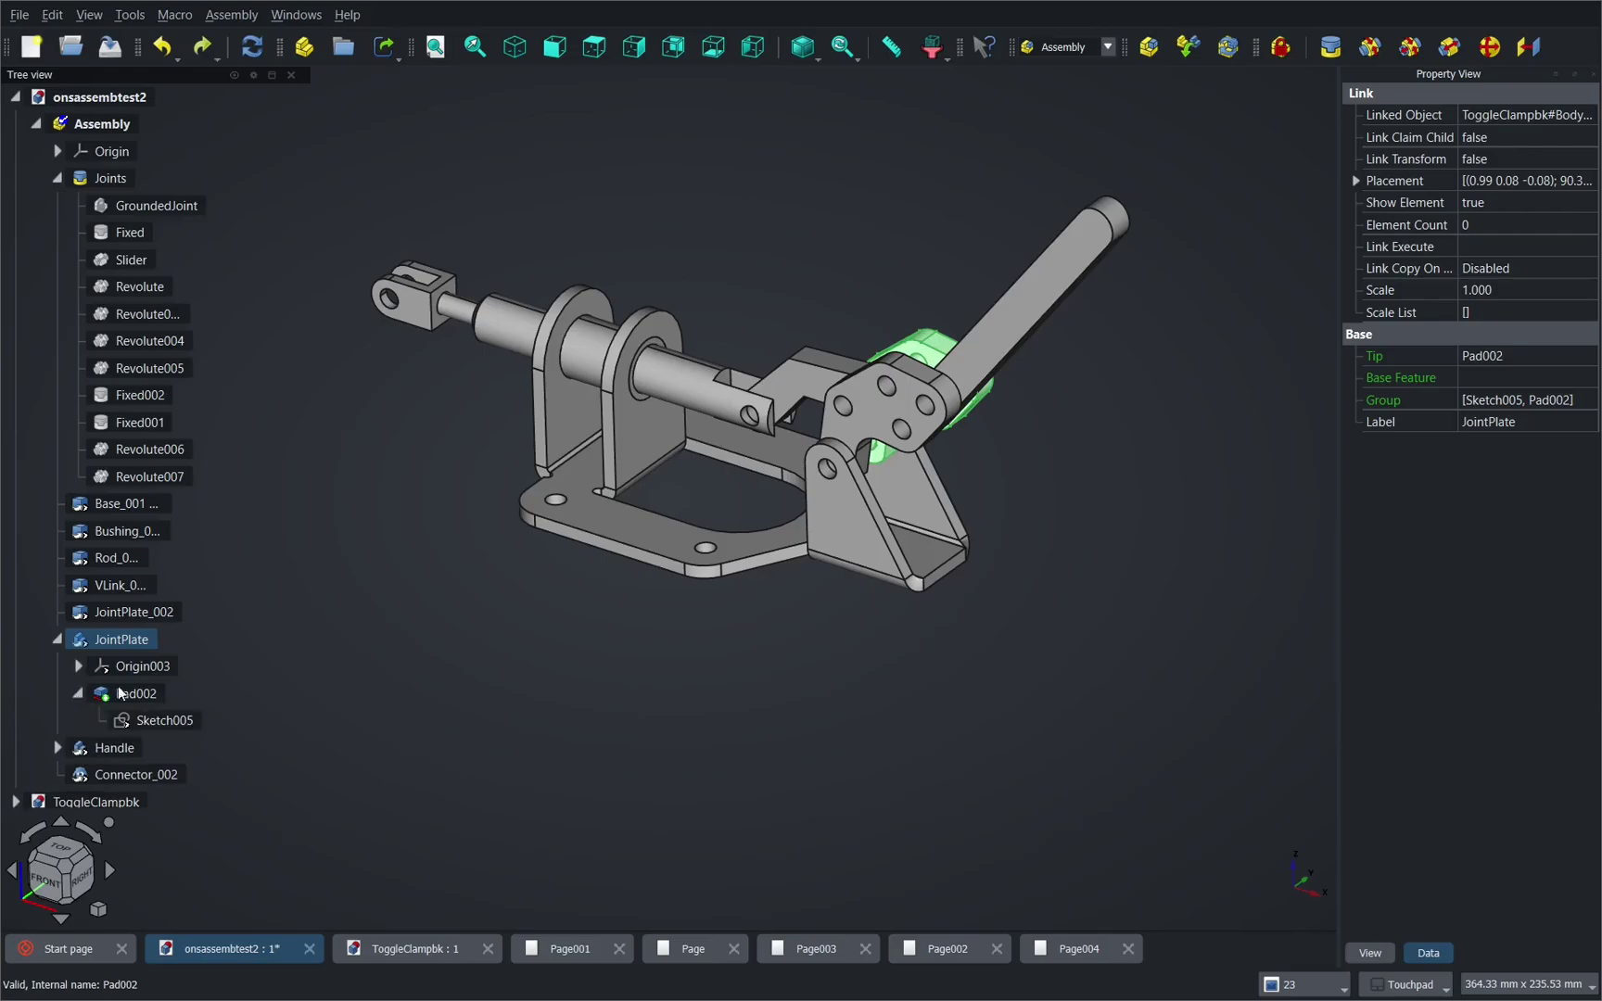
{"action": "left_click", "coordinate": [79, 696]}
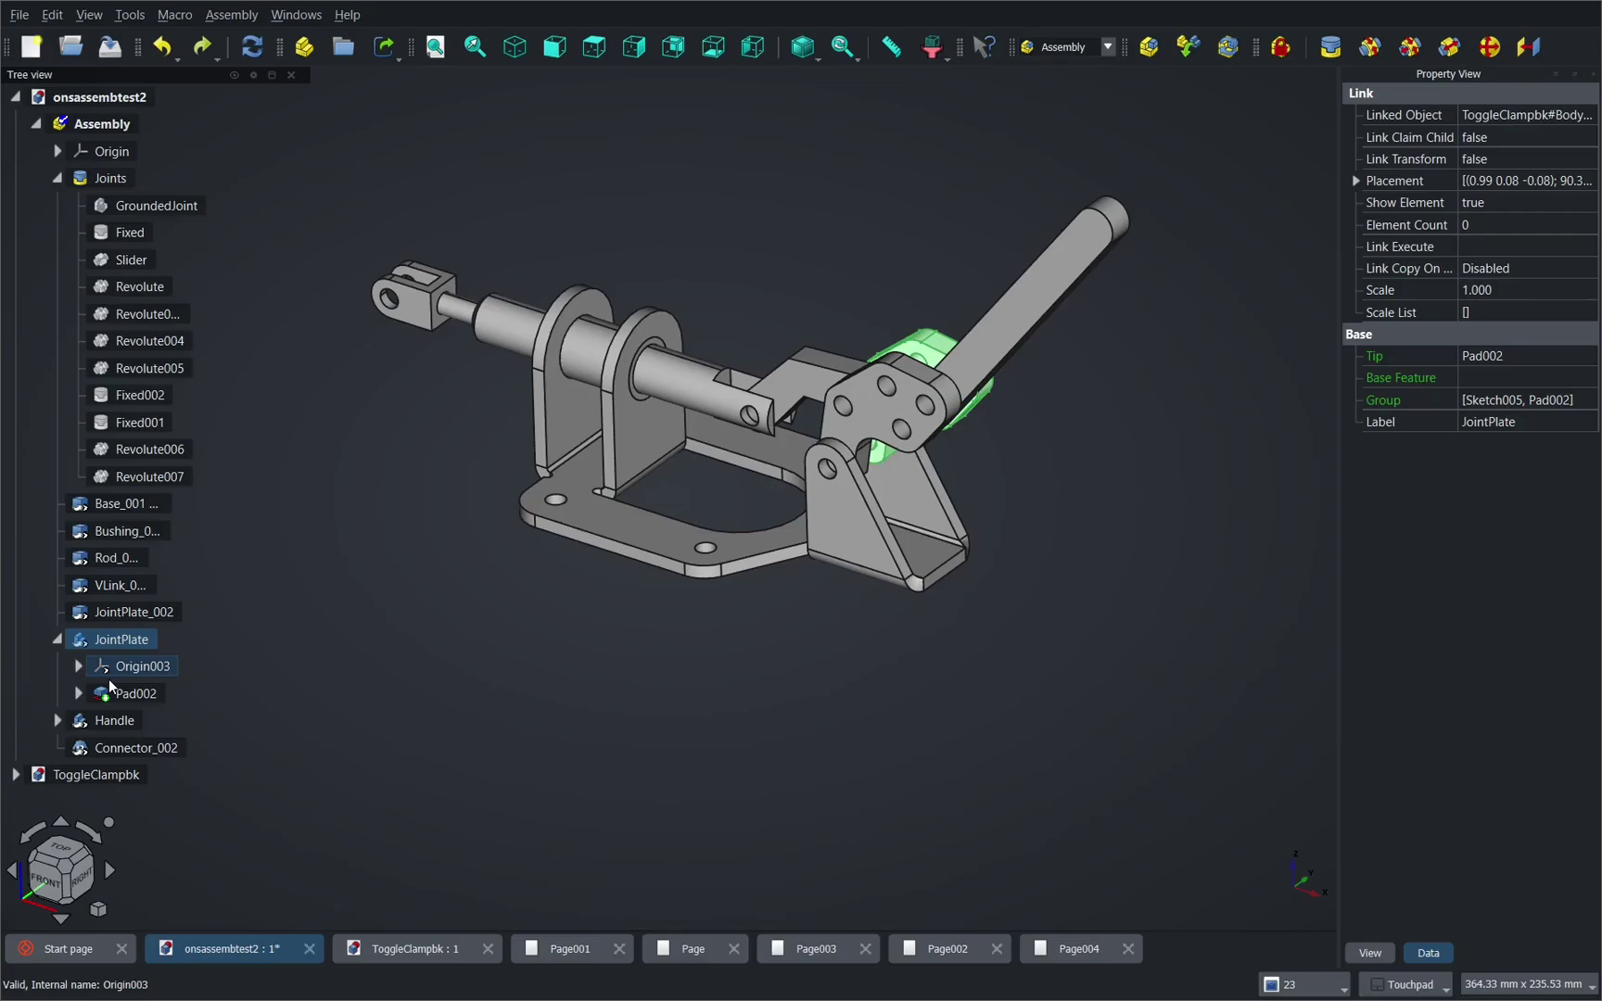
{"action": "left_click", "coordinate": [821, 716]}
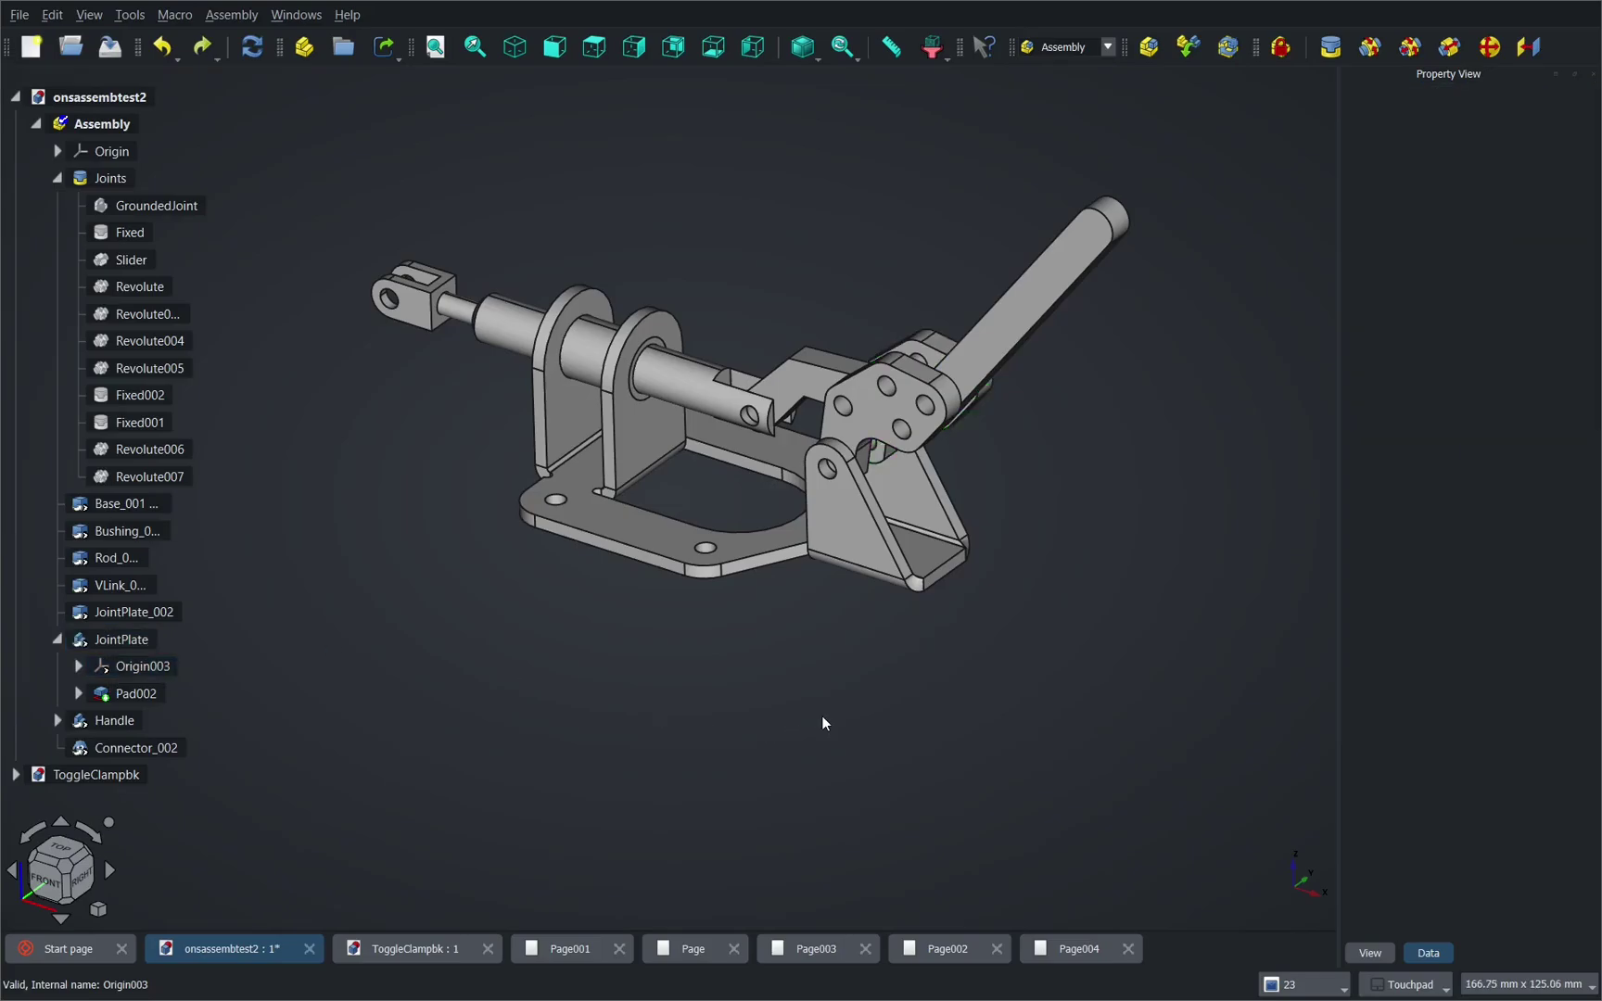
{"action": "left_click", "coordinate": [621, 529]}
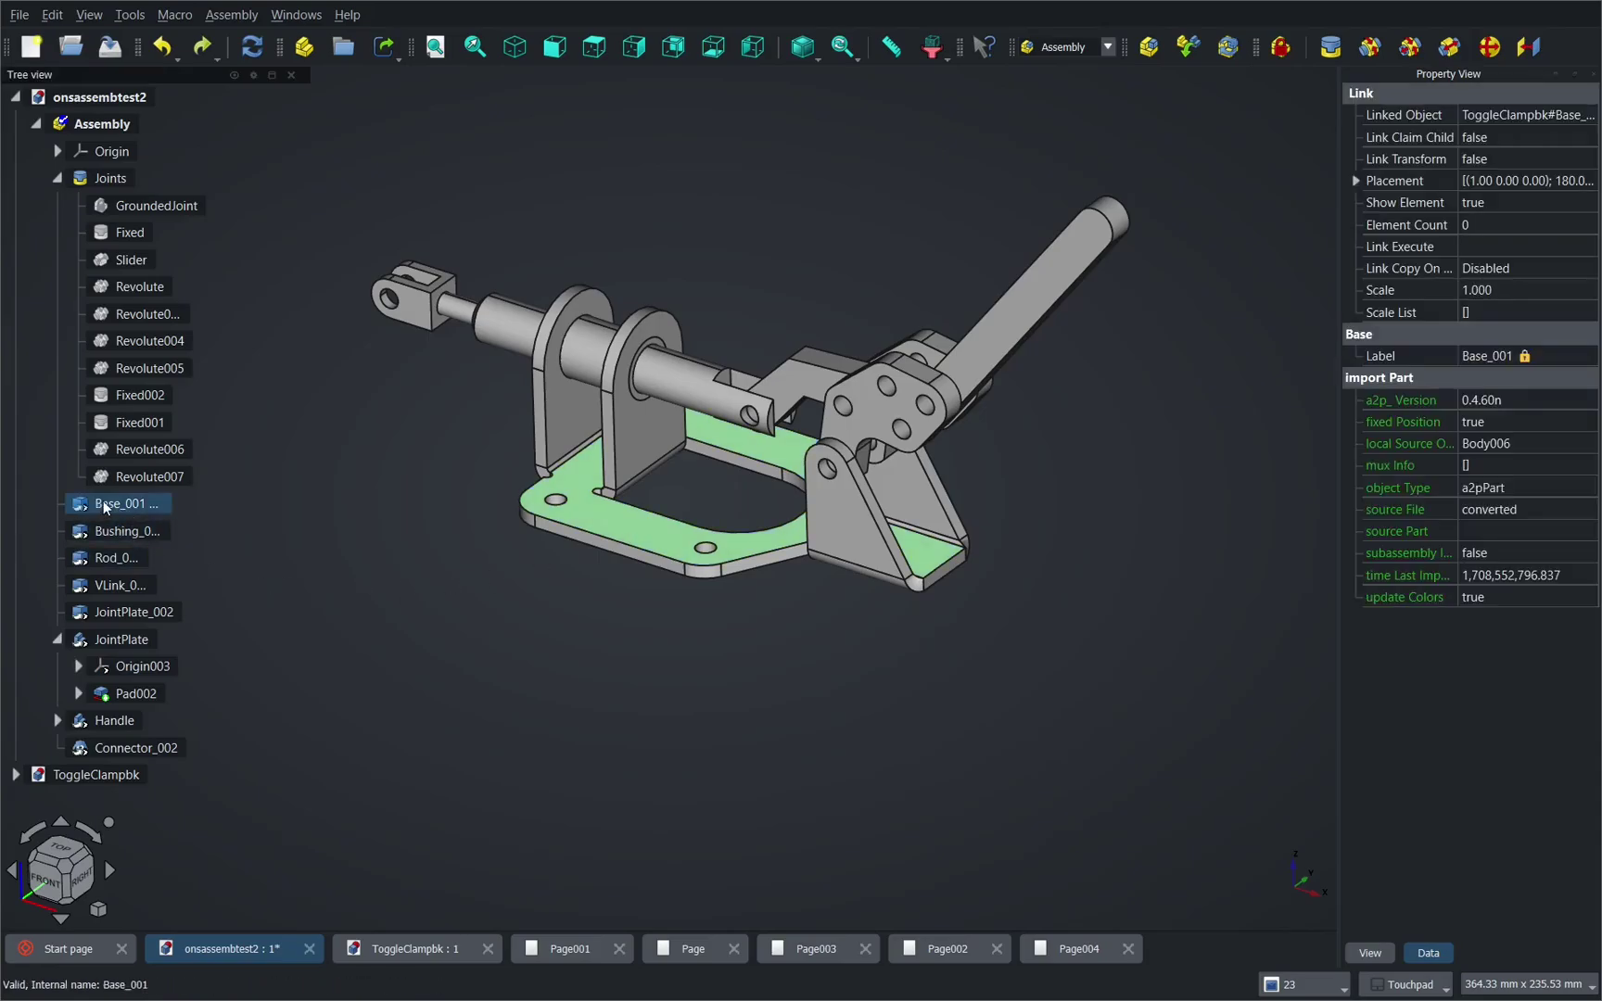
{"action": "left_click", "coordinate": [844, 198]}
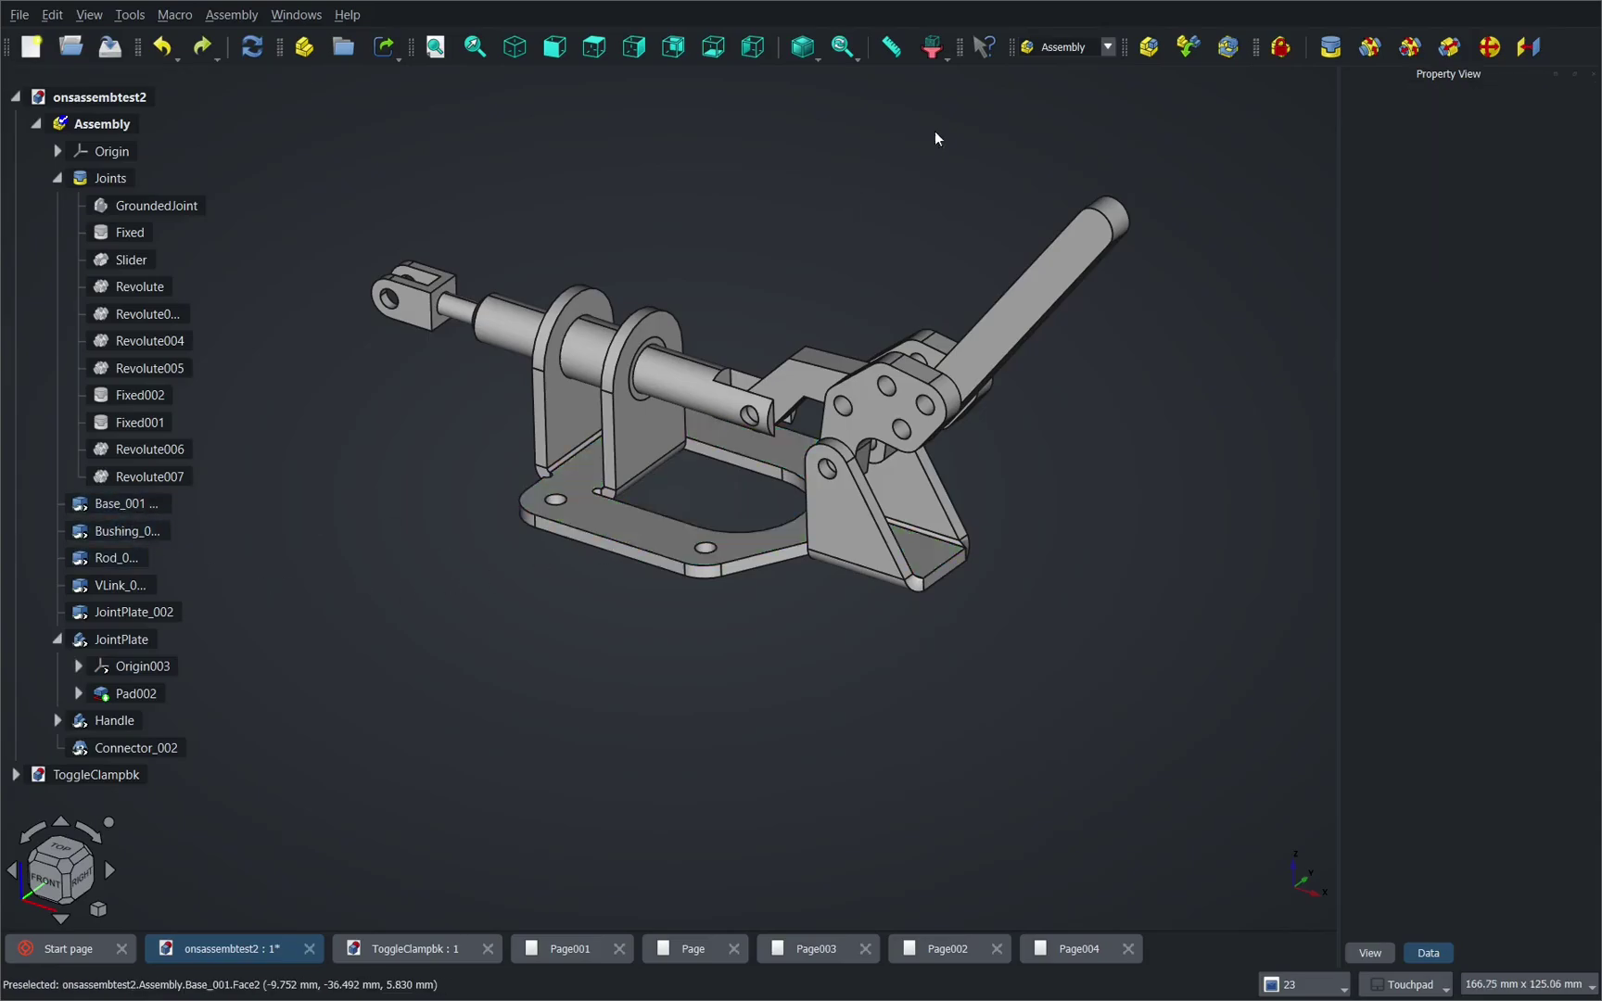
Step: Insert the Base body from ToggleClampbk into the assembly as a link, placed in front of the existing clamp
{"action": "left_click", "coordinate": [1193, 47]}
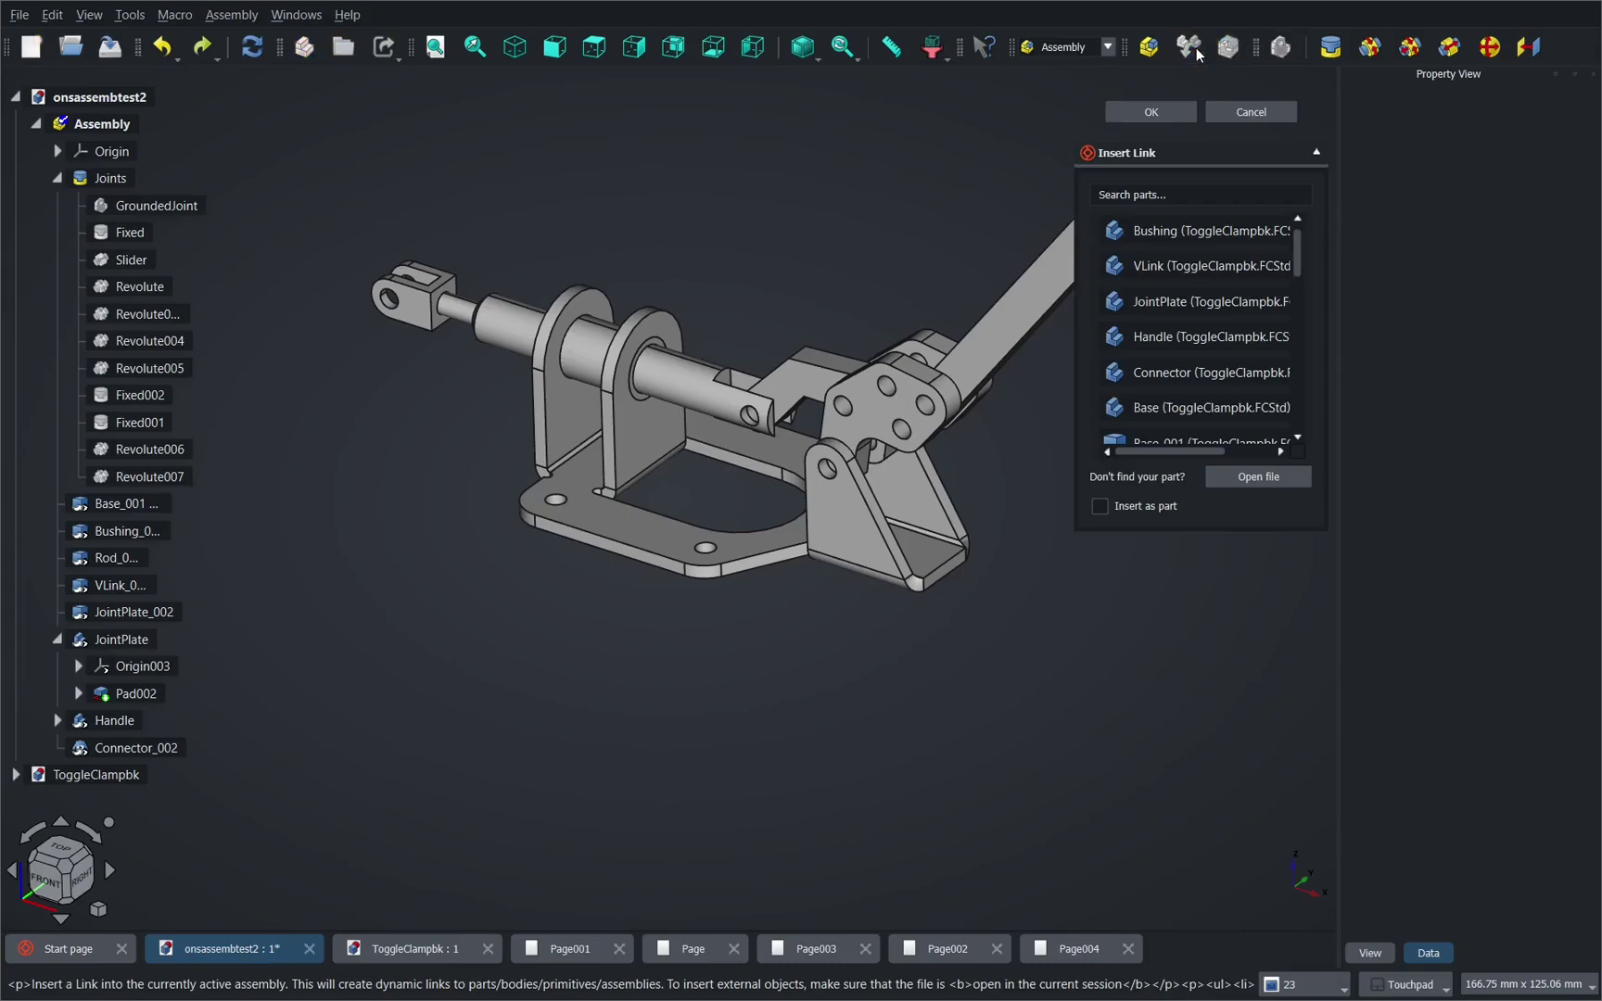
{"action": "scroll", "coordinate": [1200, 379], "scroll_direction": "down", "scroll_amount": 1}
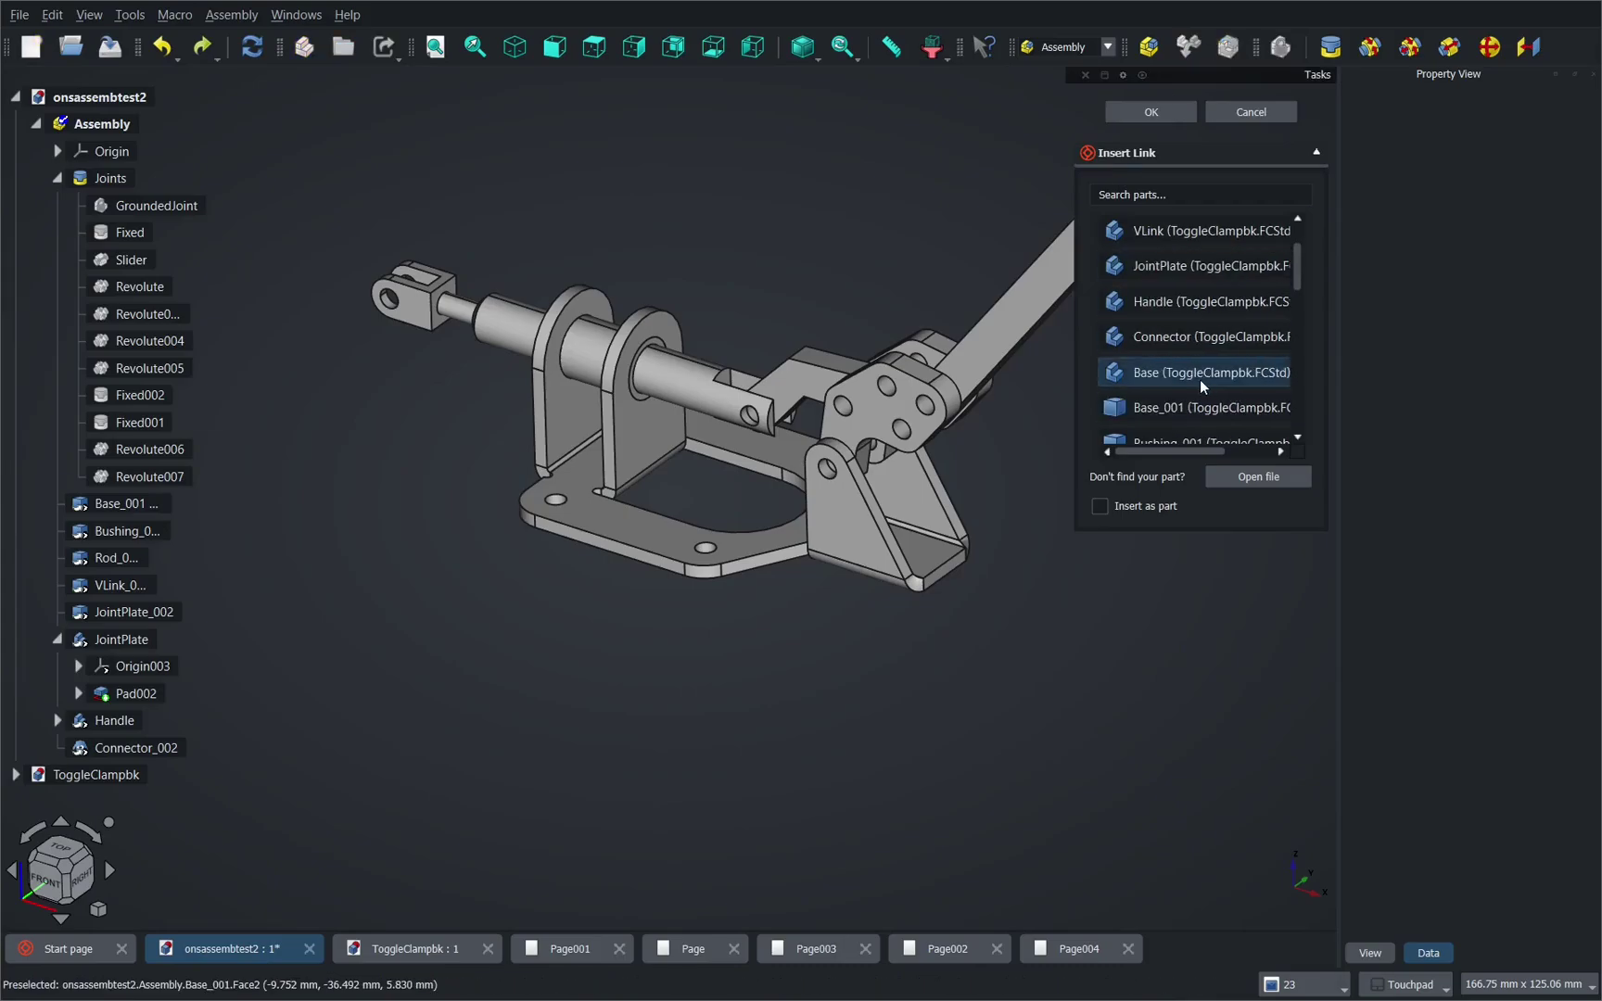
{"action": "left_click", "coordinate": [1172, 378]}
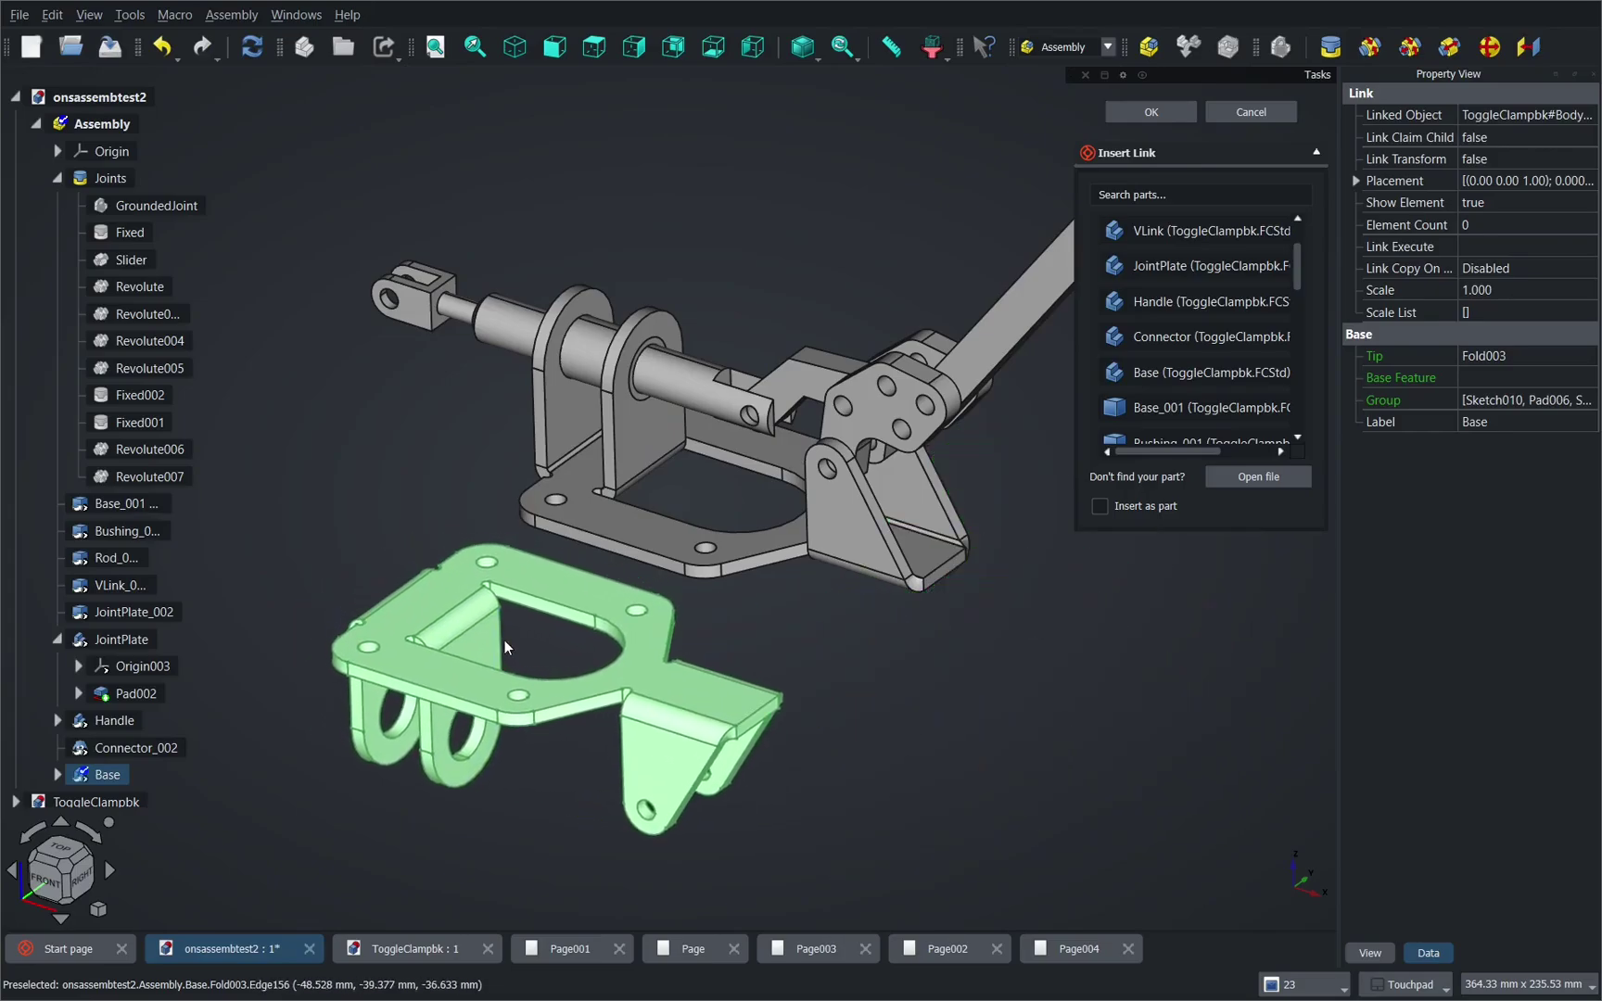
{"action": "left_click", "coordinate": [540, 652]}
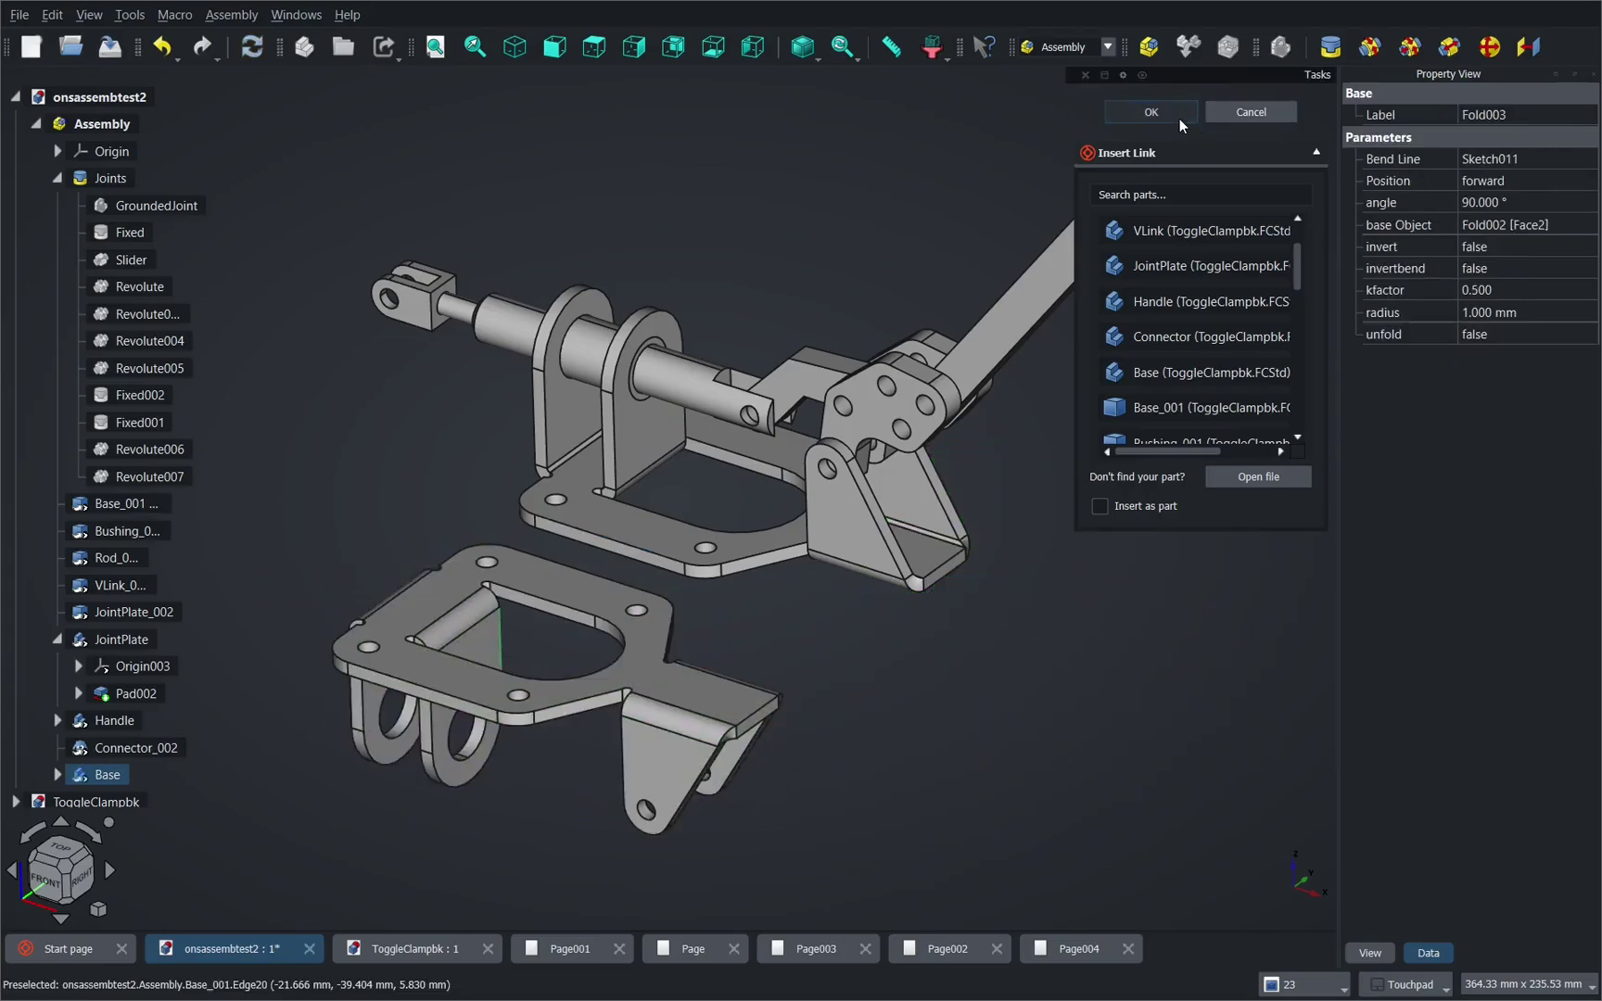
{"action": "left_click", "coordinate": [1179, 117]}
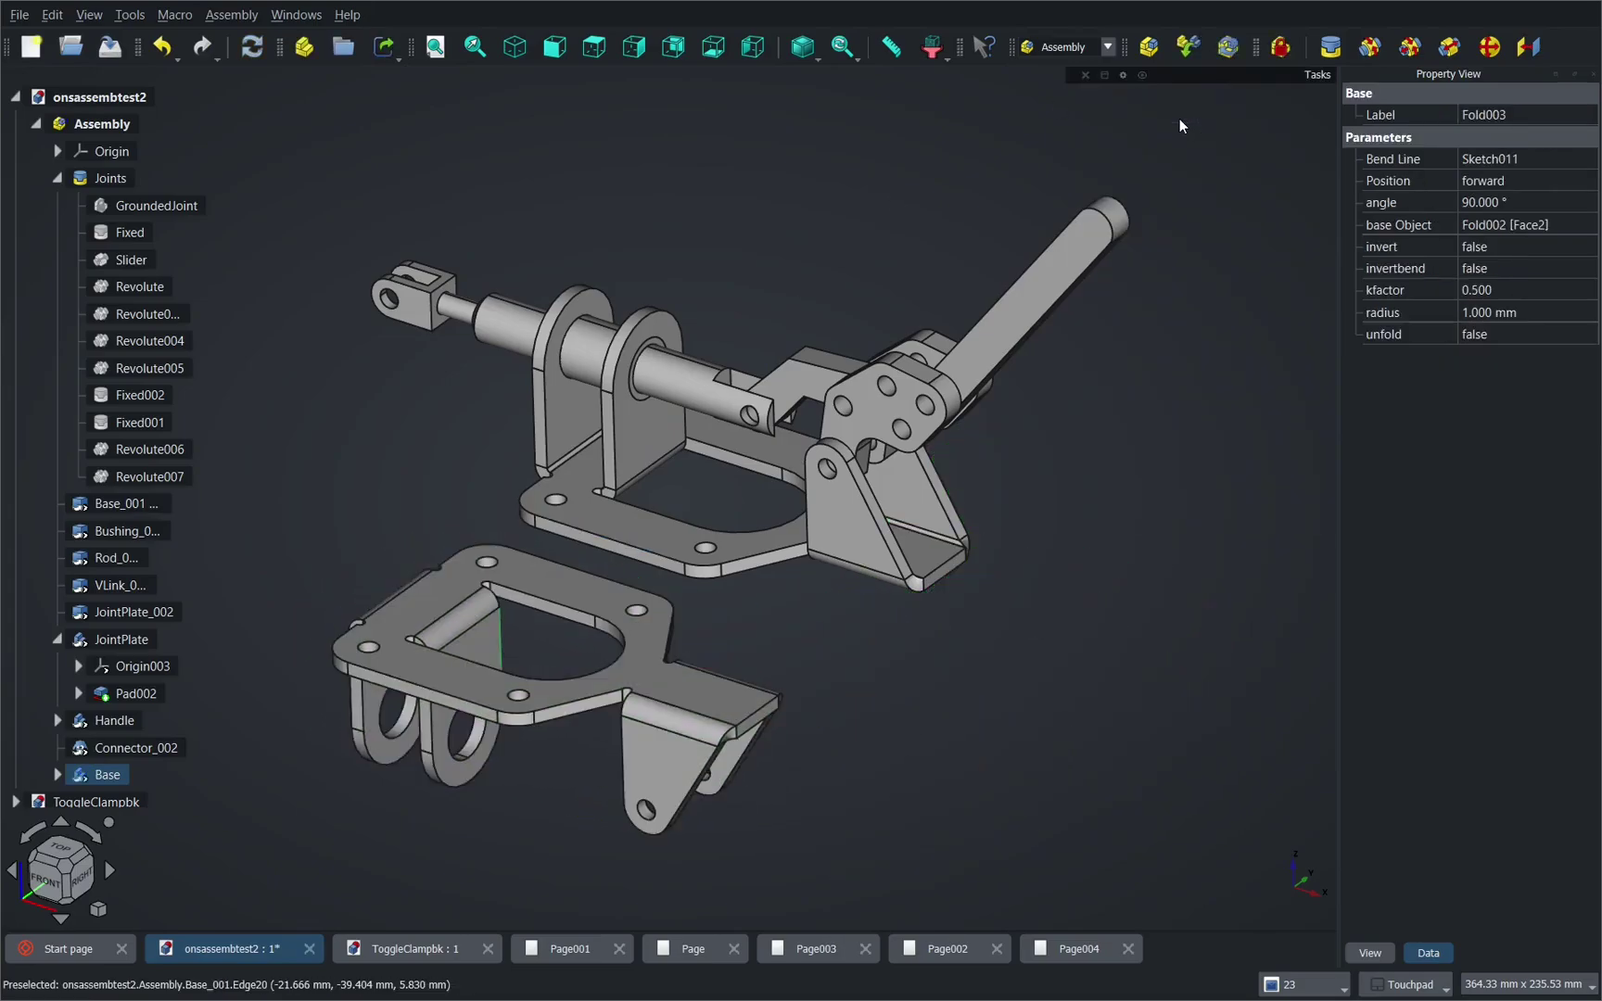
Step: Delete the inserted Base's Fold003 feature by way of its flange face, and undo the deletion
{"action": "left_click", "coordinate": [652, 767]}
{"action": "key", "text": "Delete"}
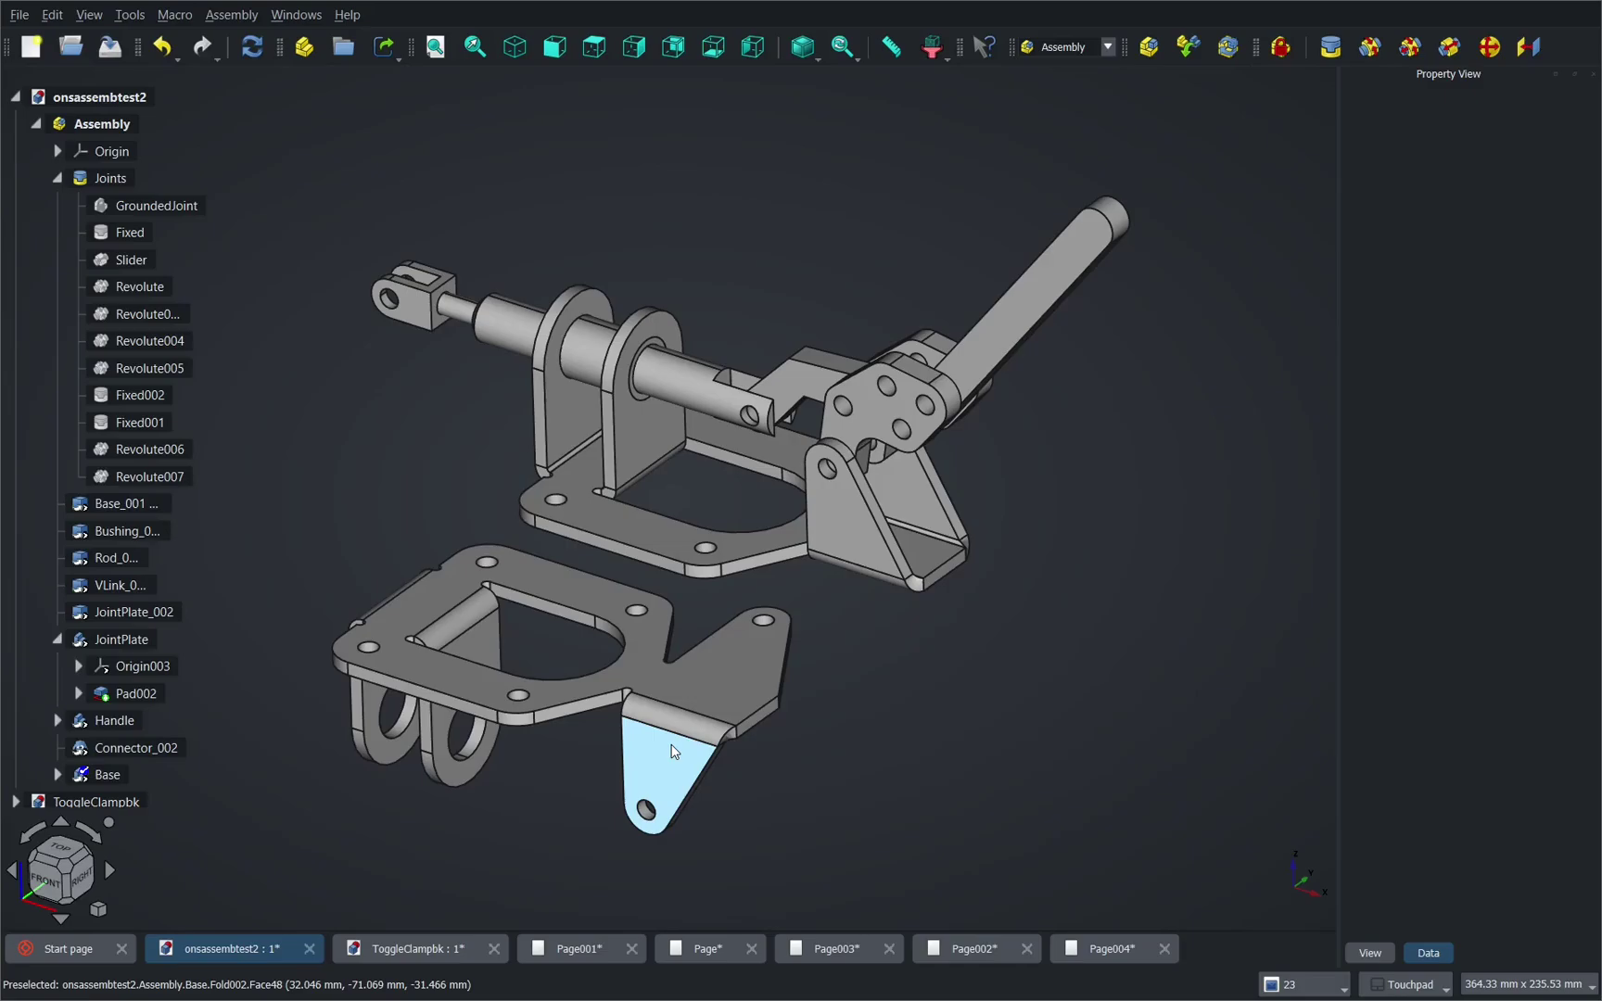
{"action": "key", "text": "ctrl+z"}
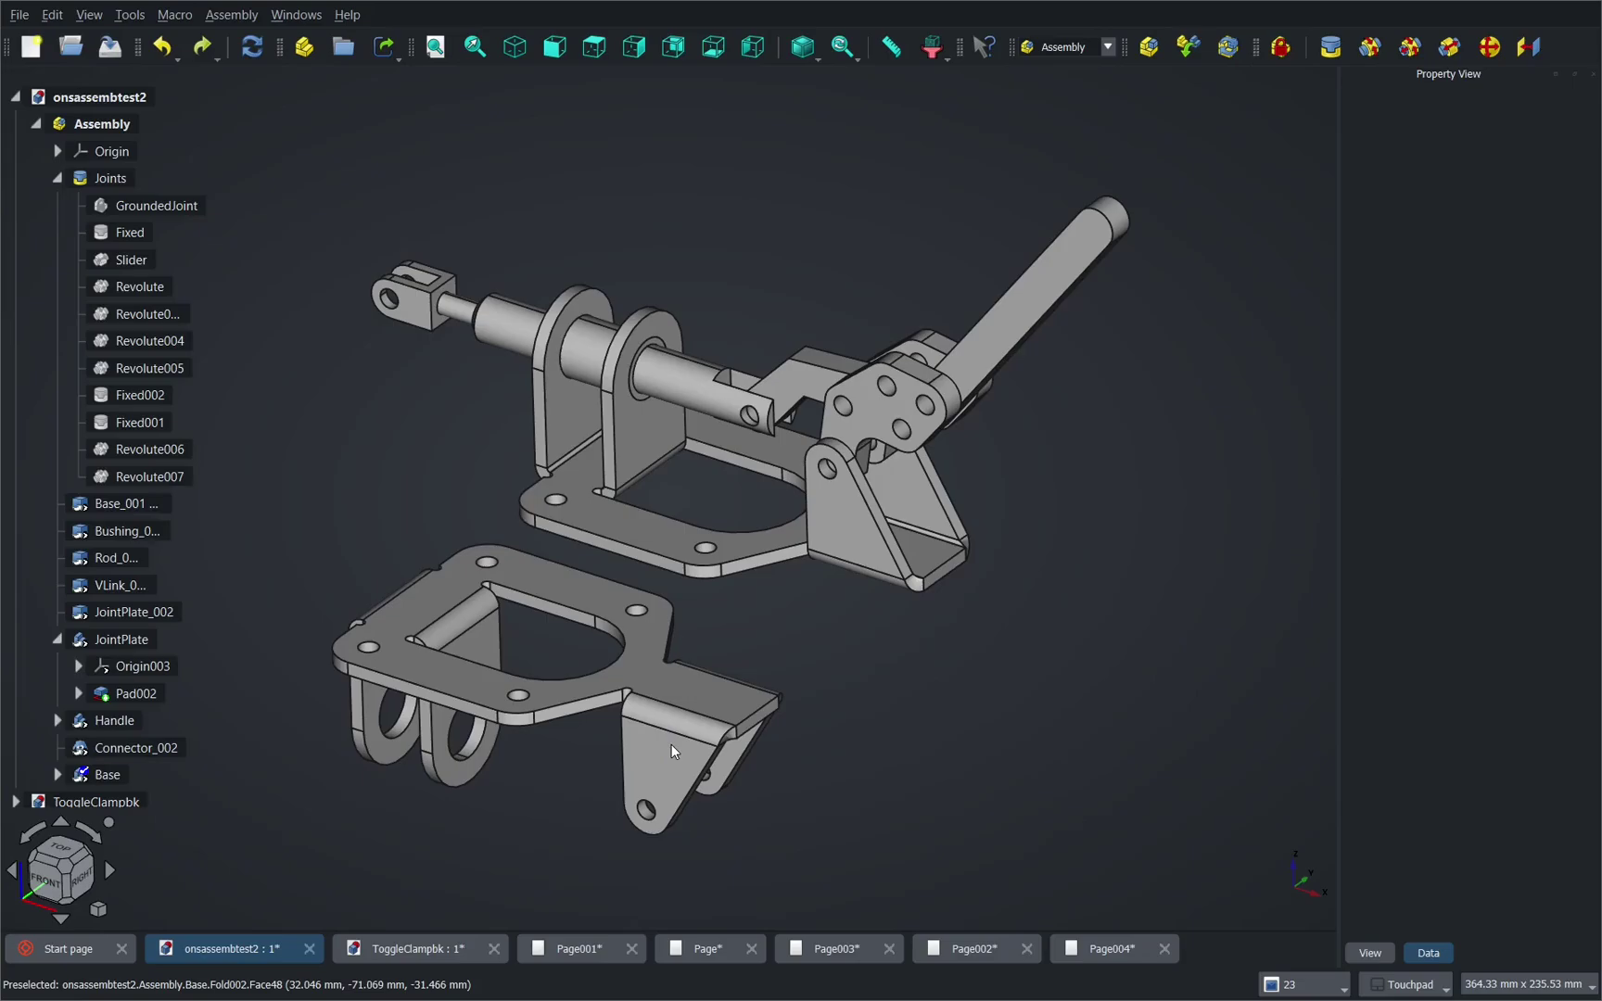
Step: Remove the inserted Base link from the assembly
{"action": "left_click", "coordinate": [105, 778]}
{"action": "key", "text": "Delete"}
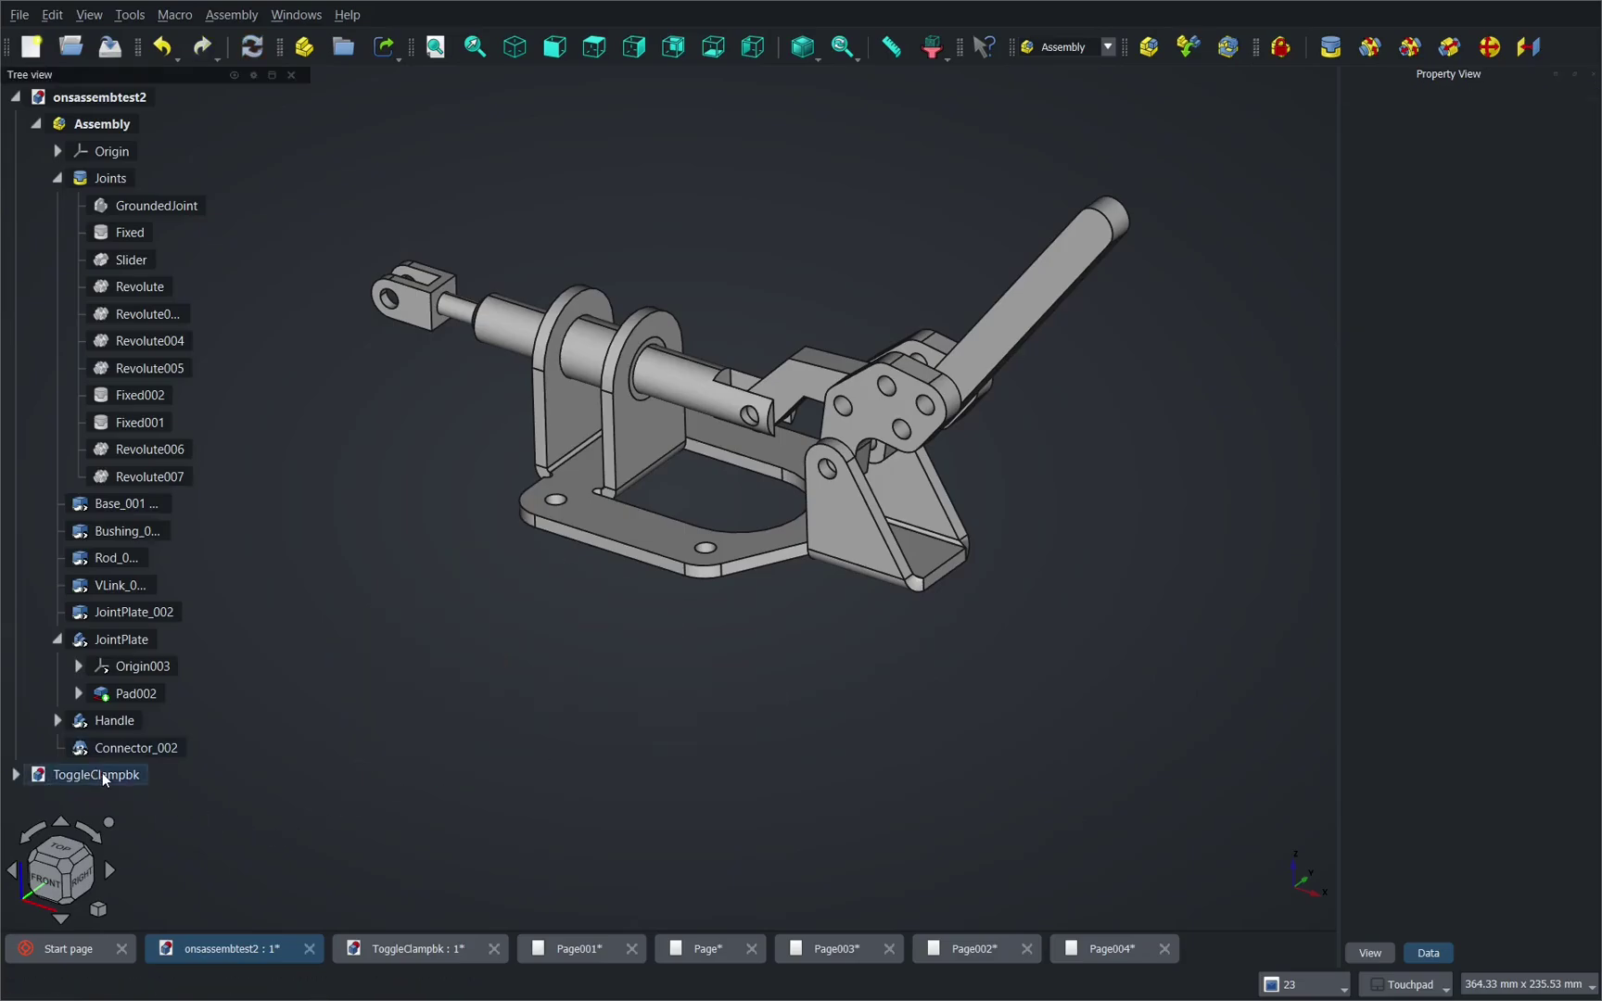
Step: Switch to the ToggleClampbk document, select the Base body and refresh it
{"action": "left_click", "coordinate": [436, 955]}
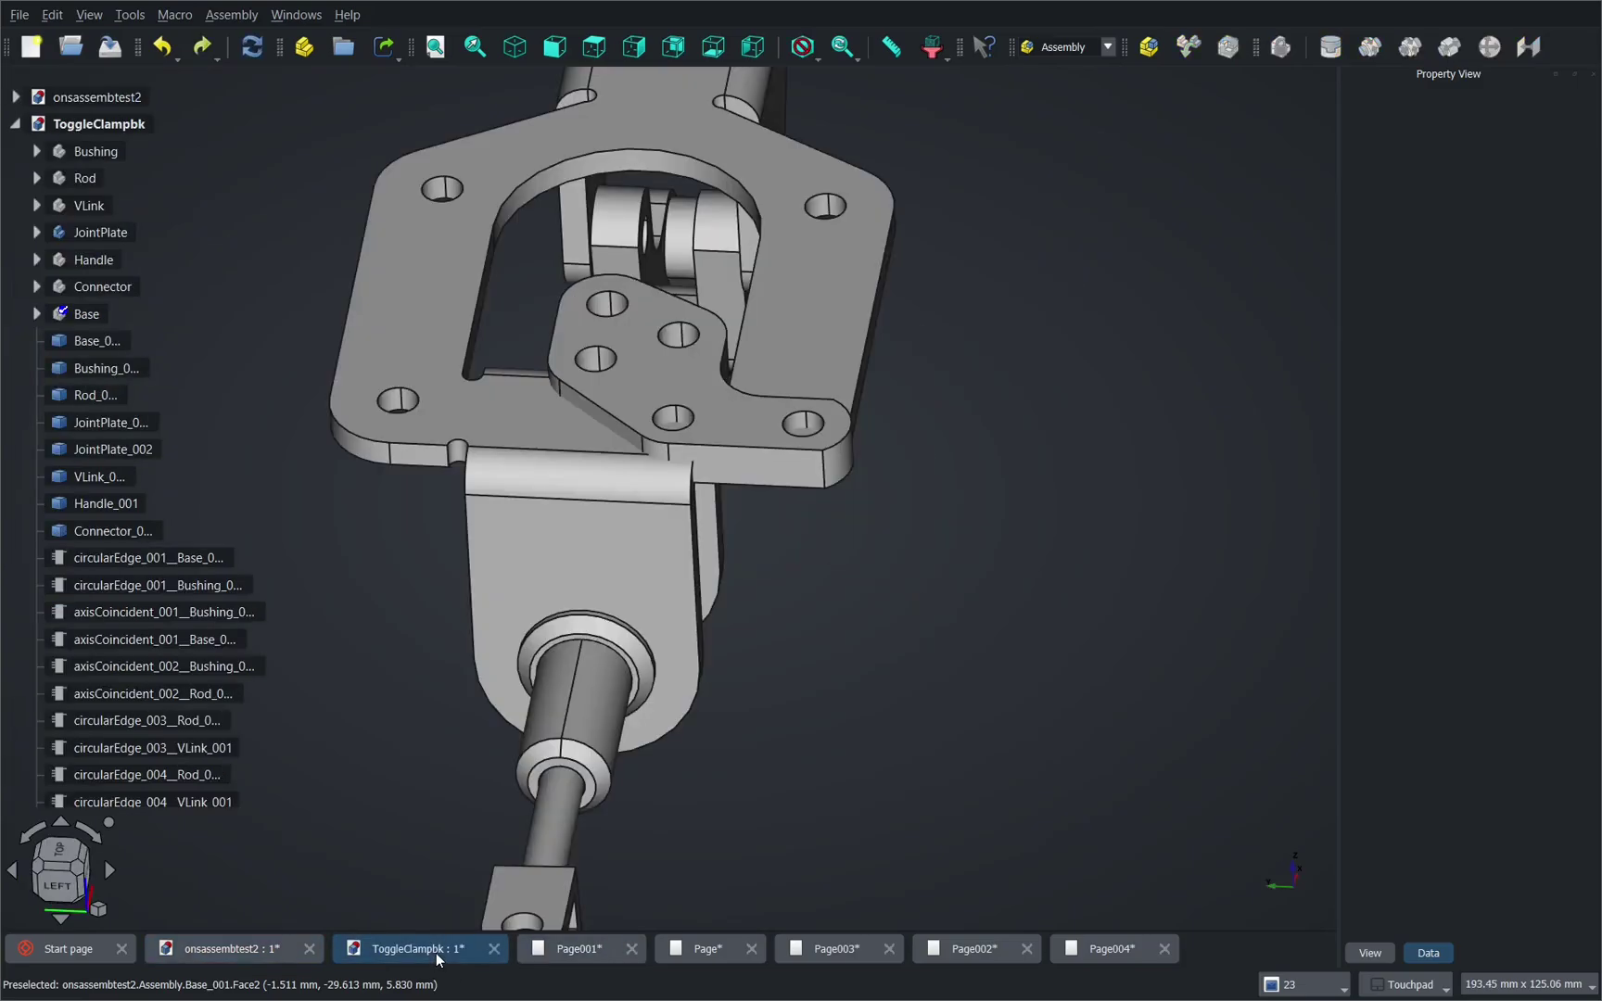
{"action": "scroll", "coordinate": [849, 431], "scroll_direction": "down", "scroll_amount": 1}
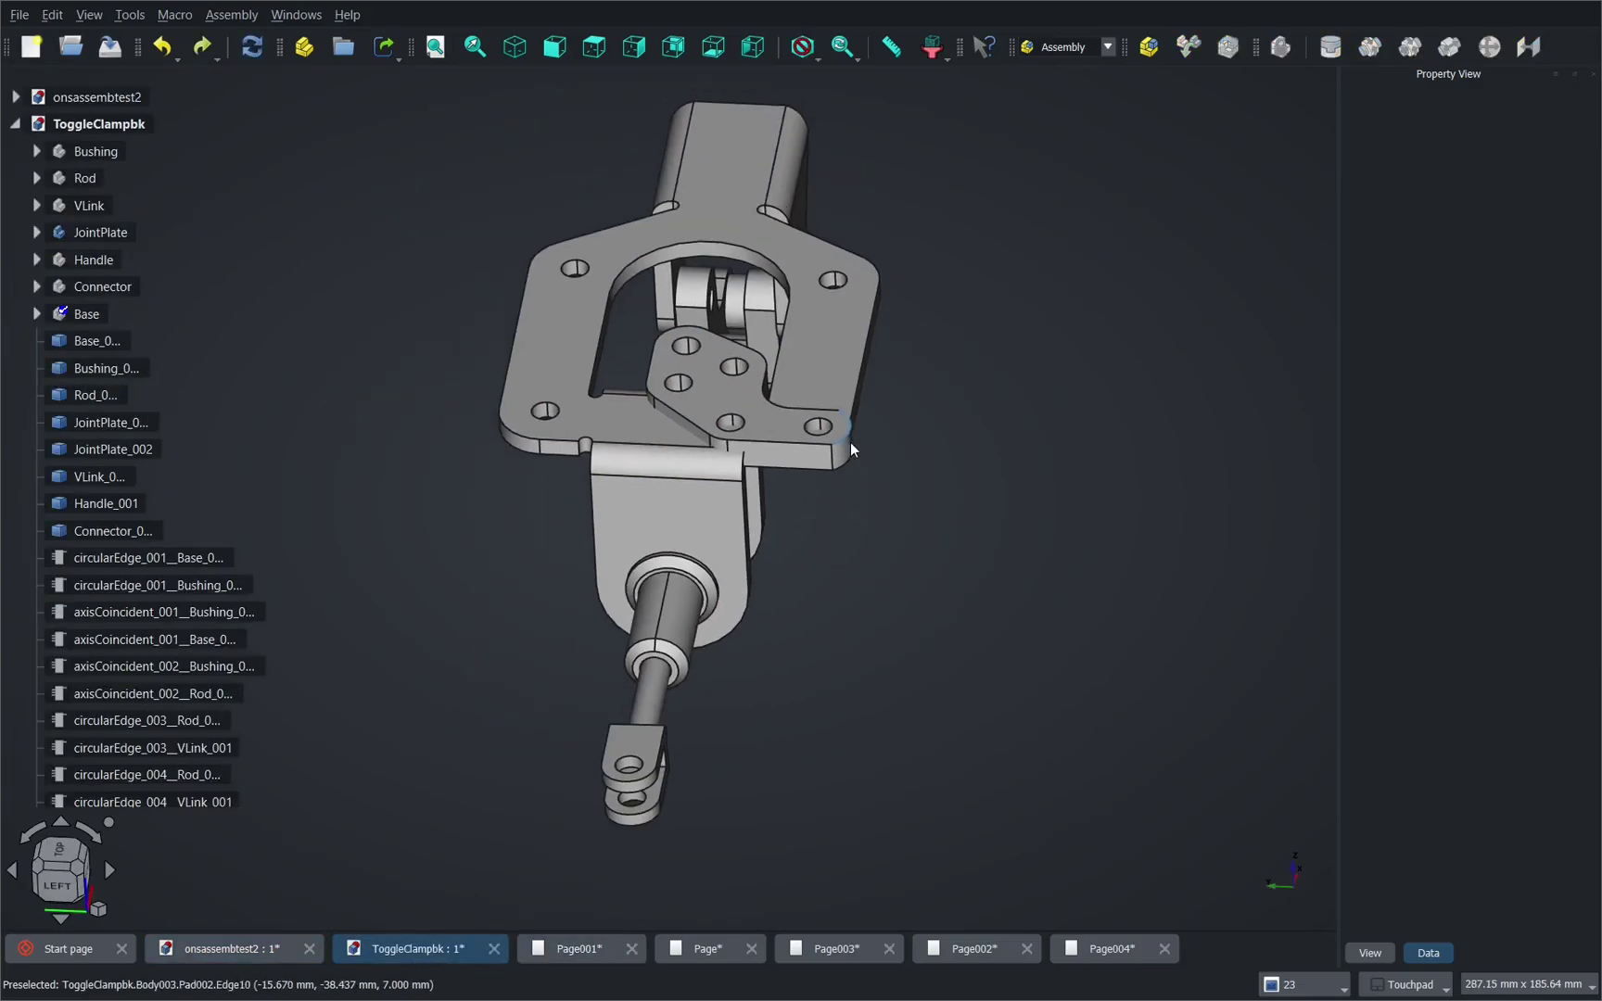
{"action": "left_click_drag", "start_coordinate": [905, 483], "coordinate": [704, 454], "text": "shift"}
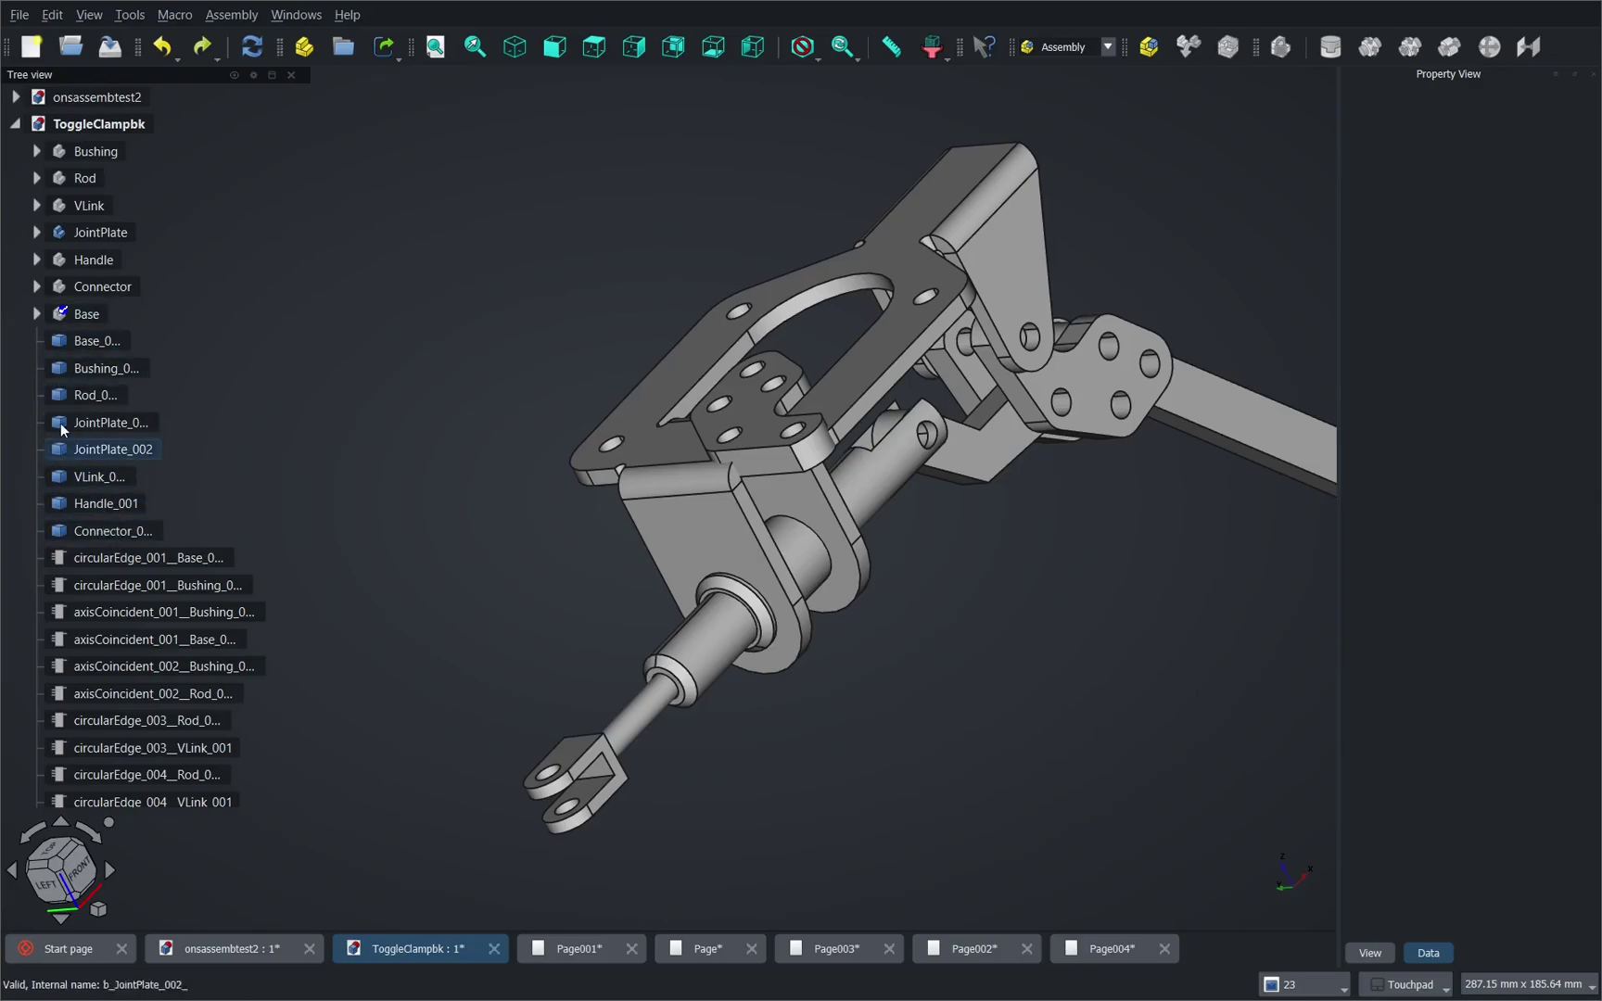
{"action": "left_click", "coordinate": [79, 318]}
{"action": "key", "text": "F5"}
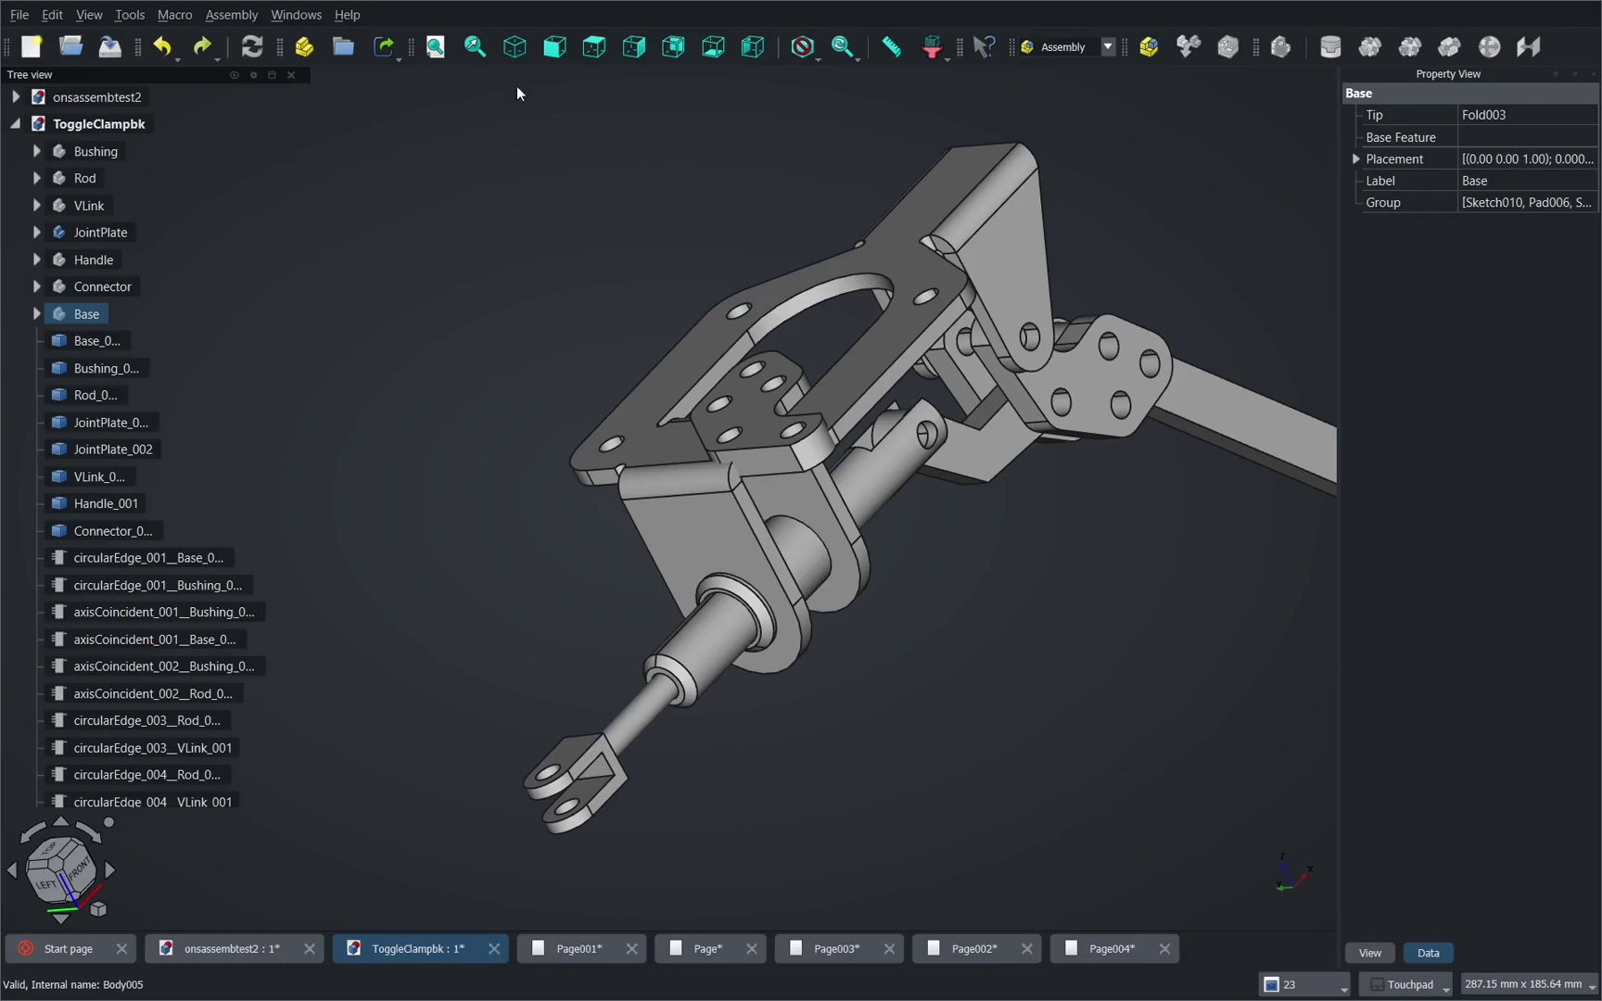
Step: Create a Draft clone of the Base body and collapse the Page004 branch in the model tree
{"action": "left_click", "coordinate": [1101, 47]}
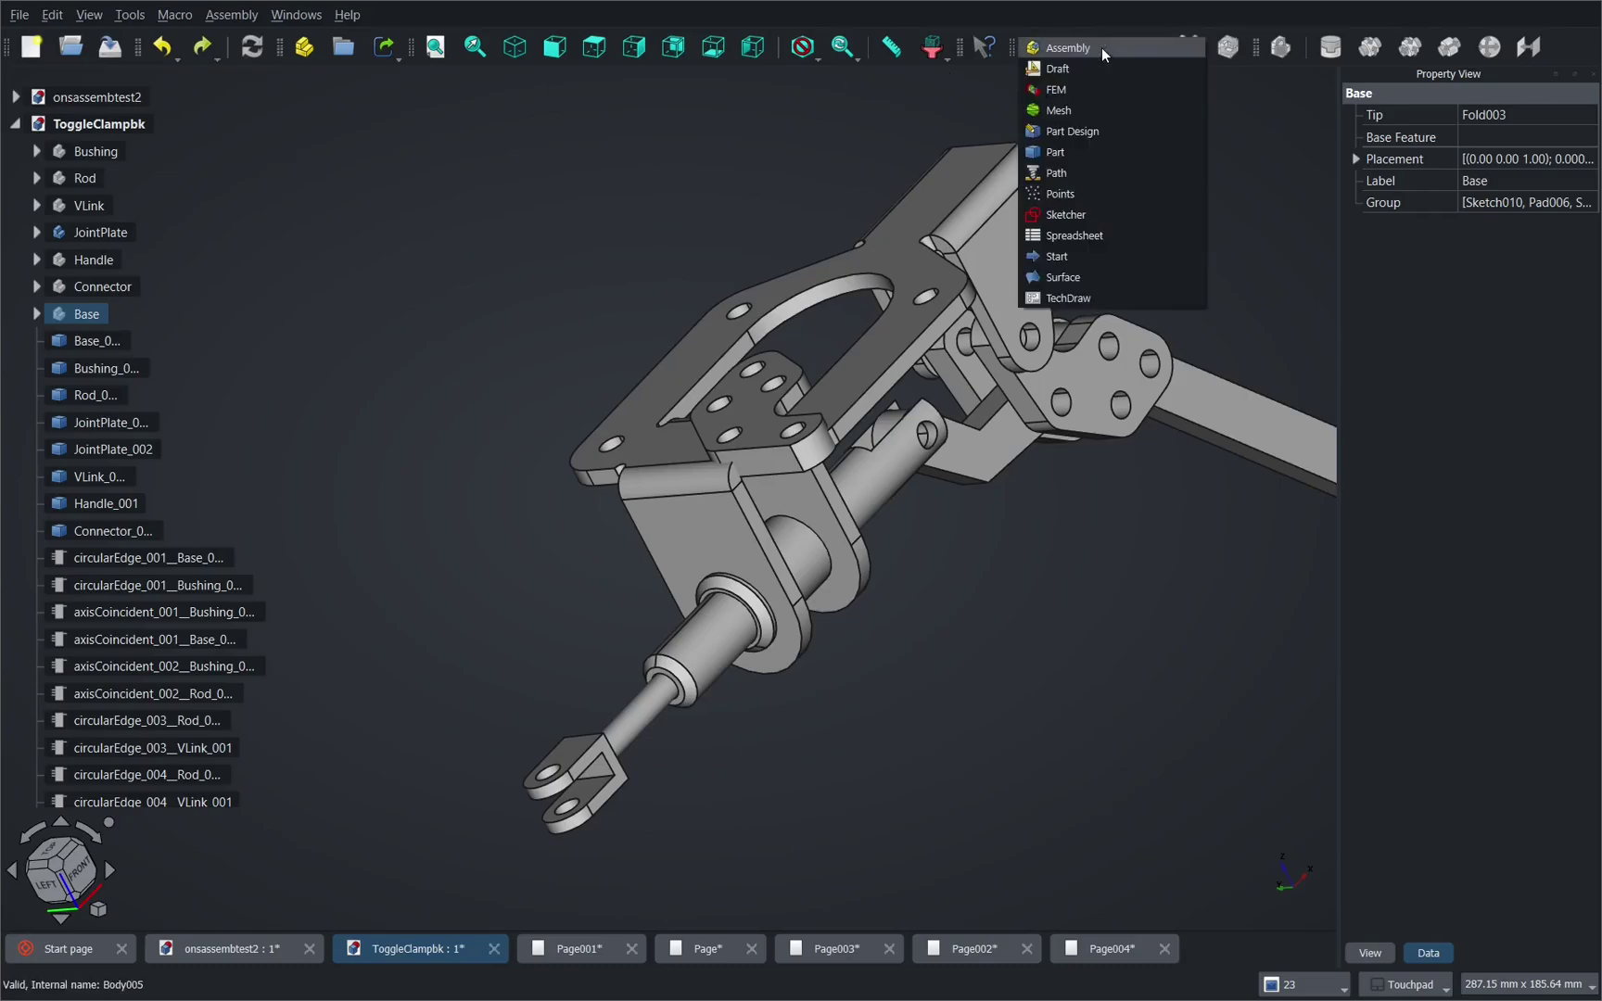
{"action": "left_click", "coordinate": [1090, 65]}
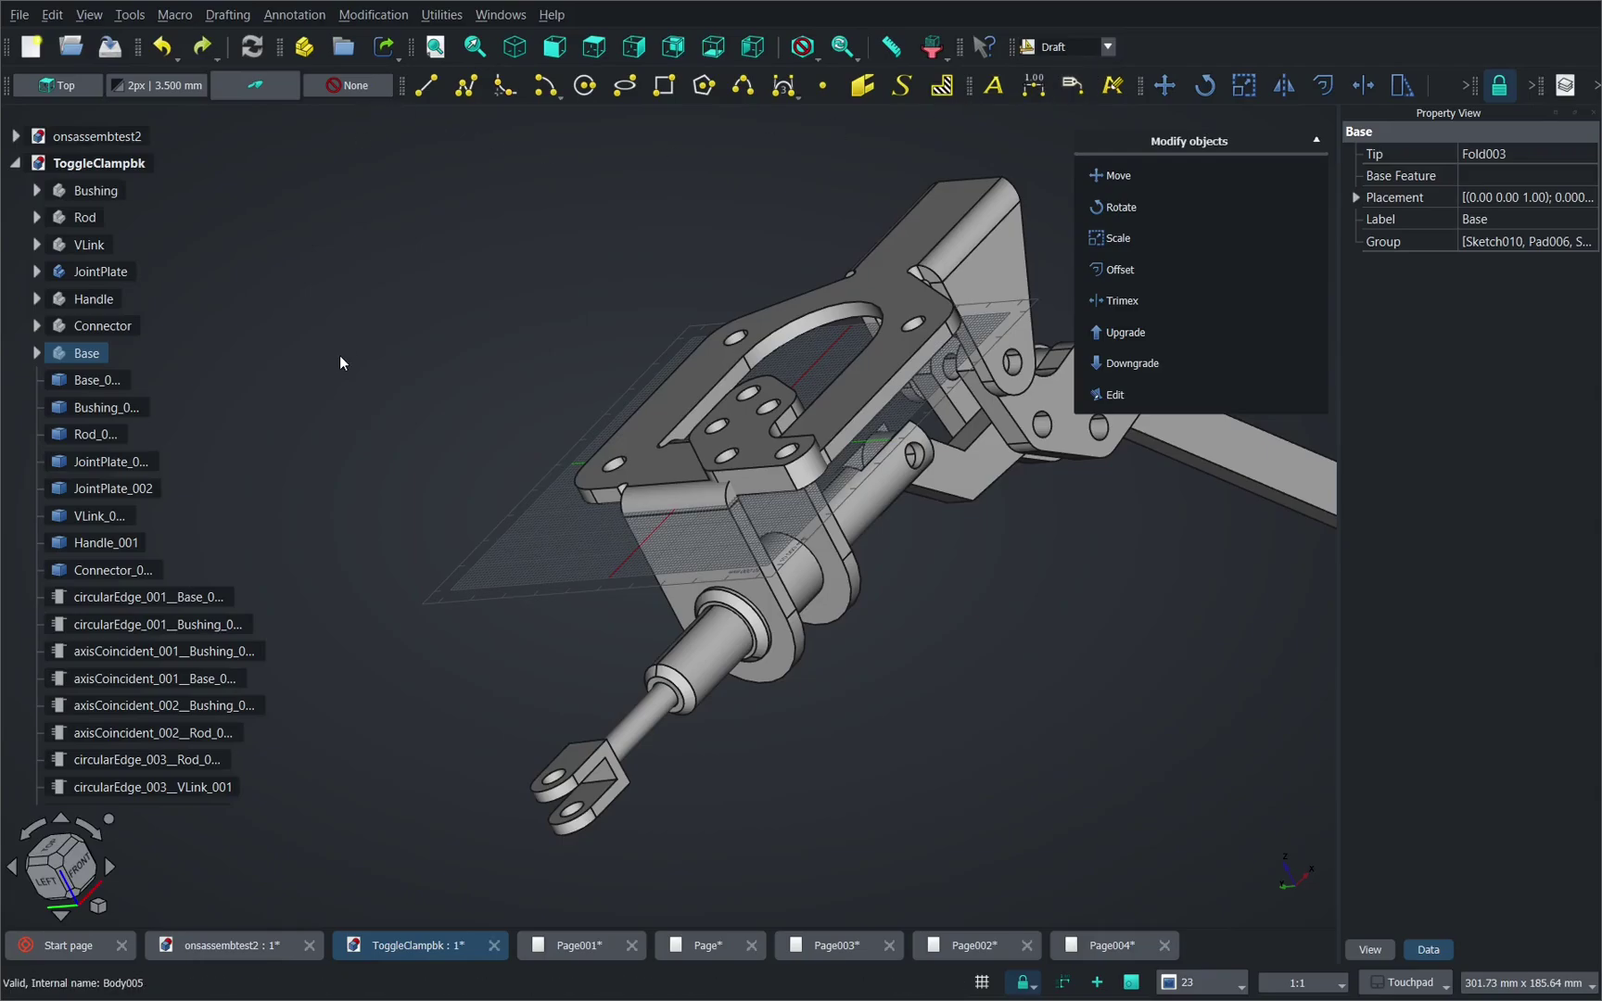
{"action": "left_click", "coordinate": [391, 21]}
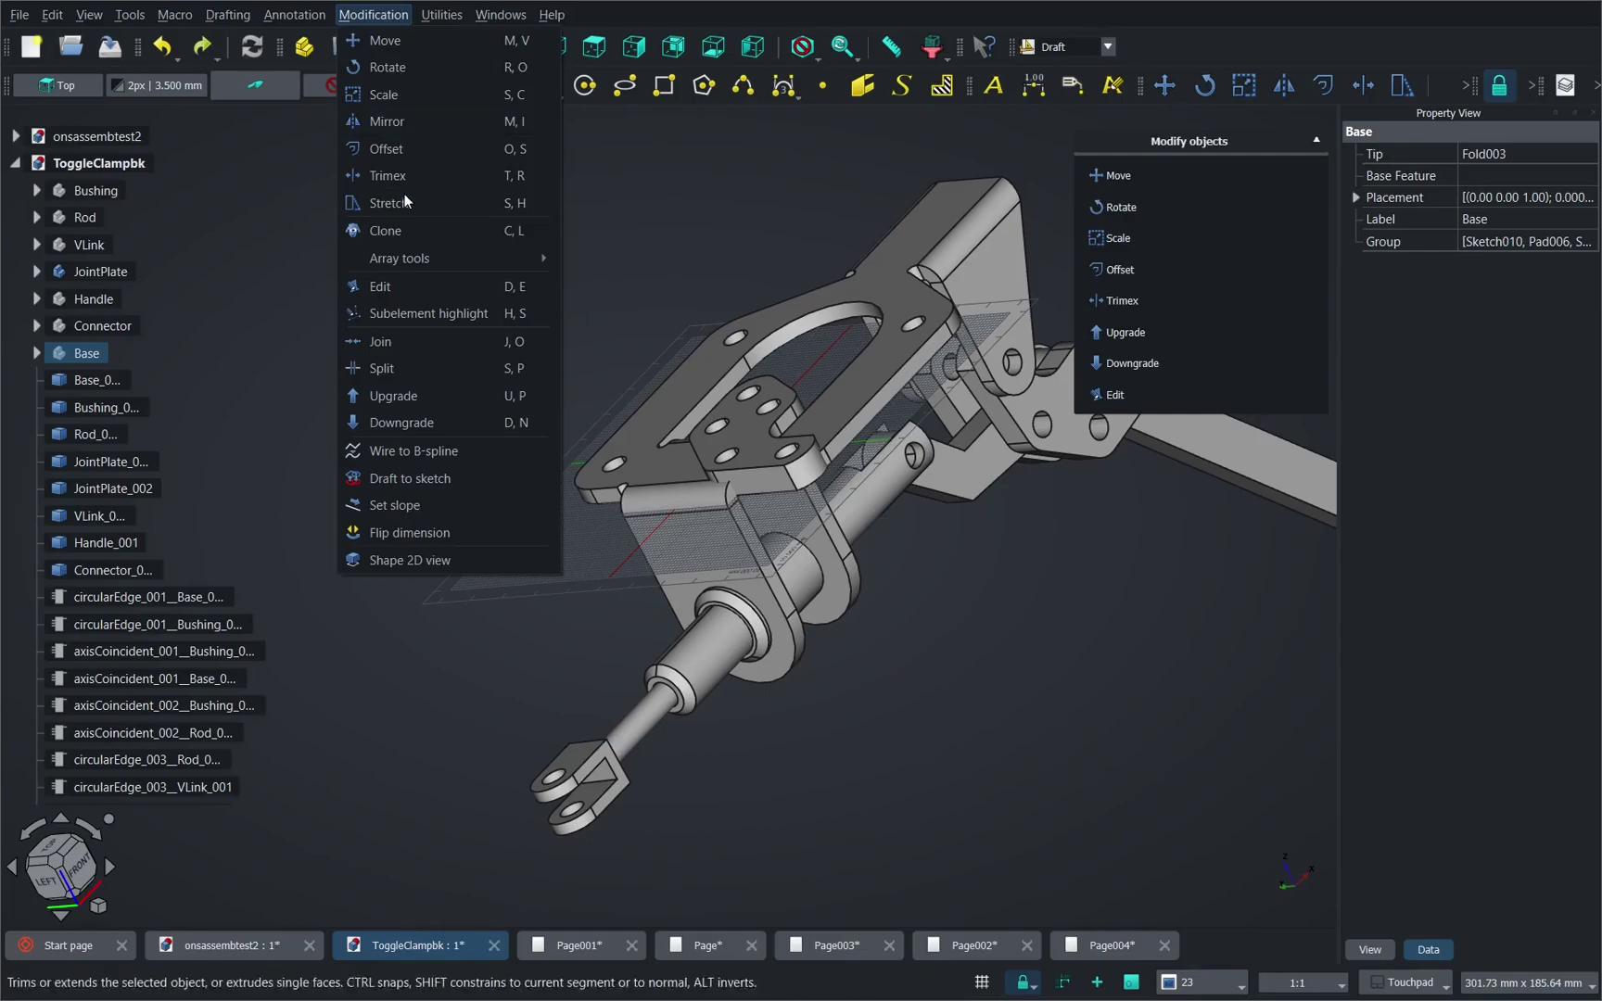
{"action": "left_click", "coordinate": [399, 230]}
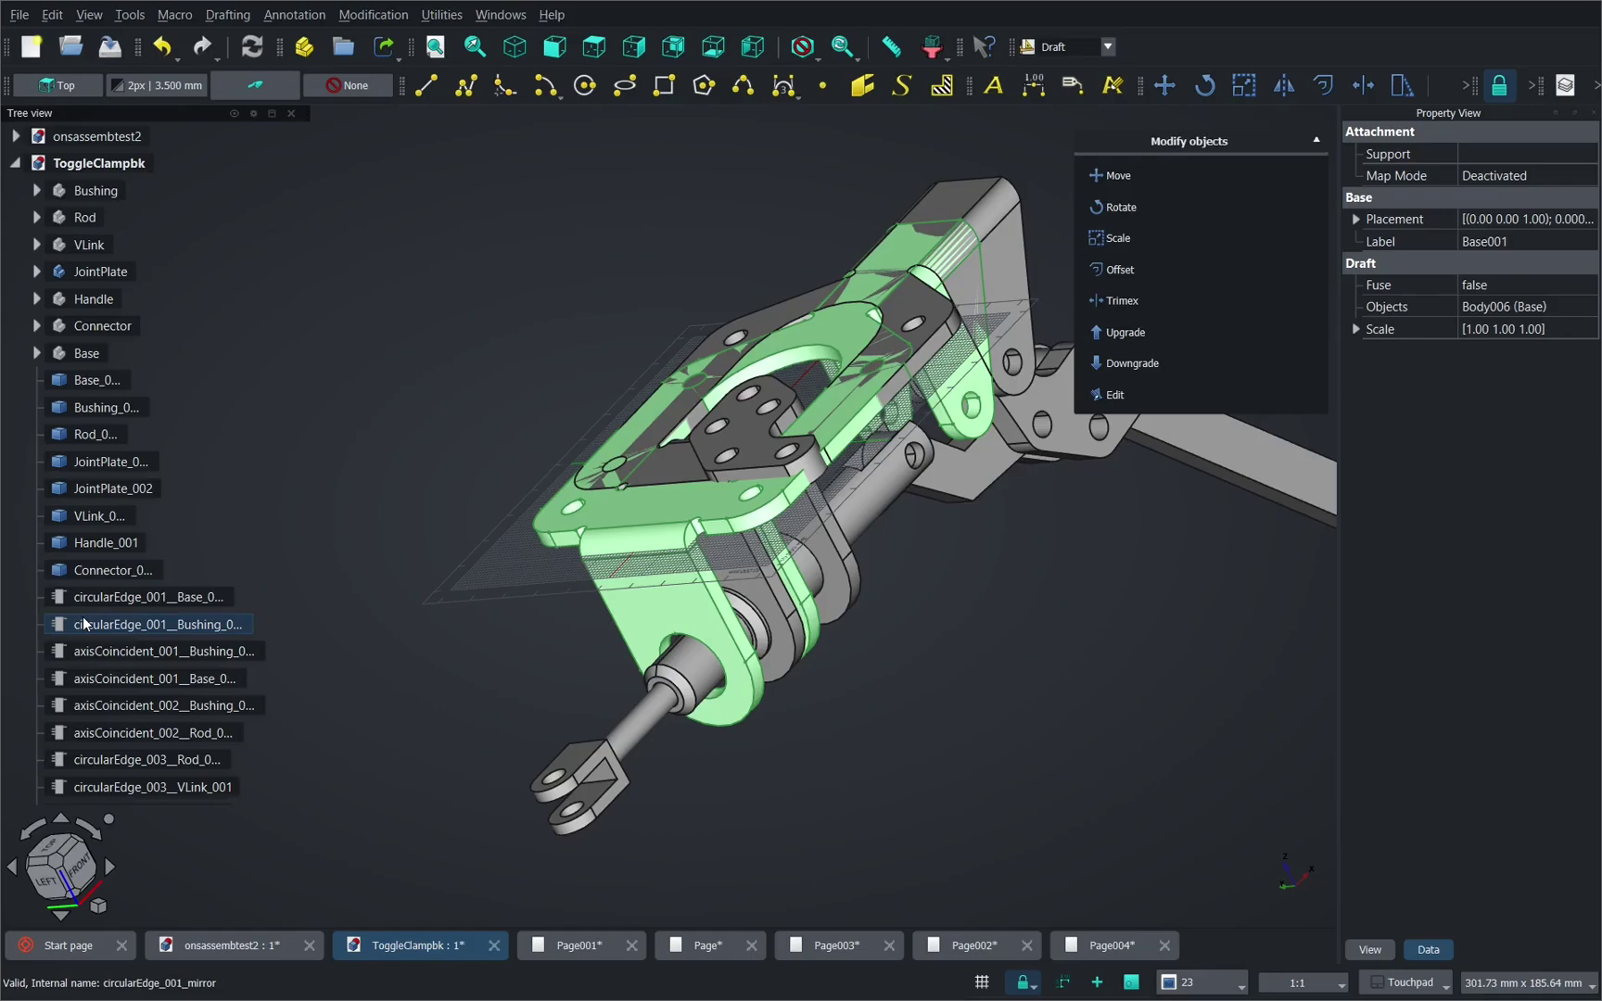
{"action": "scroll", "coordinate": [83, 624], "scroll_direction": "down", "scroll_amount": 15}
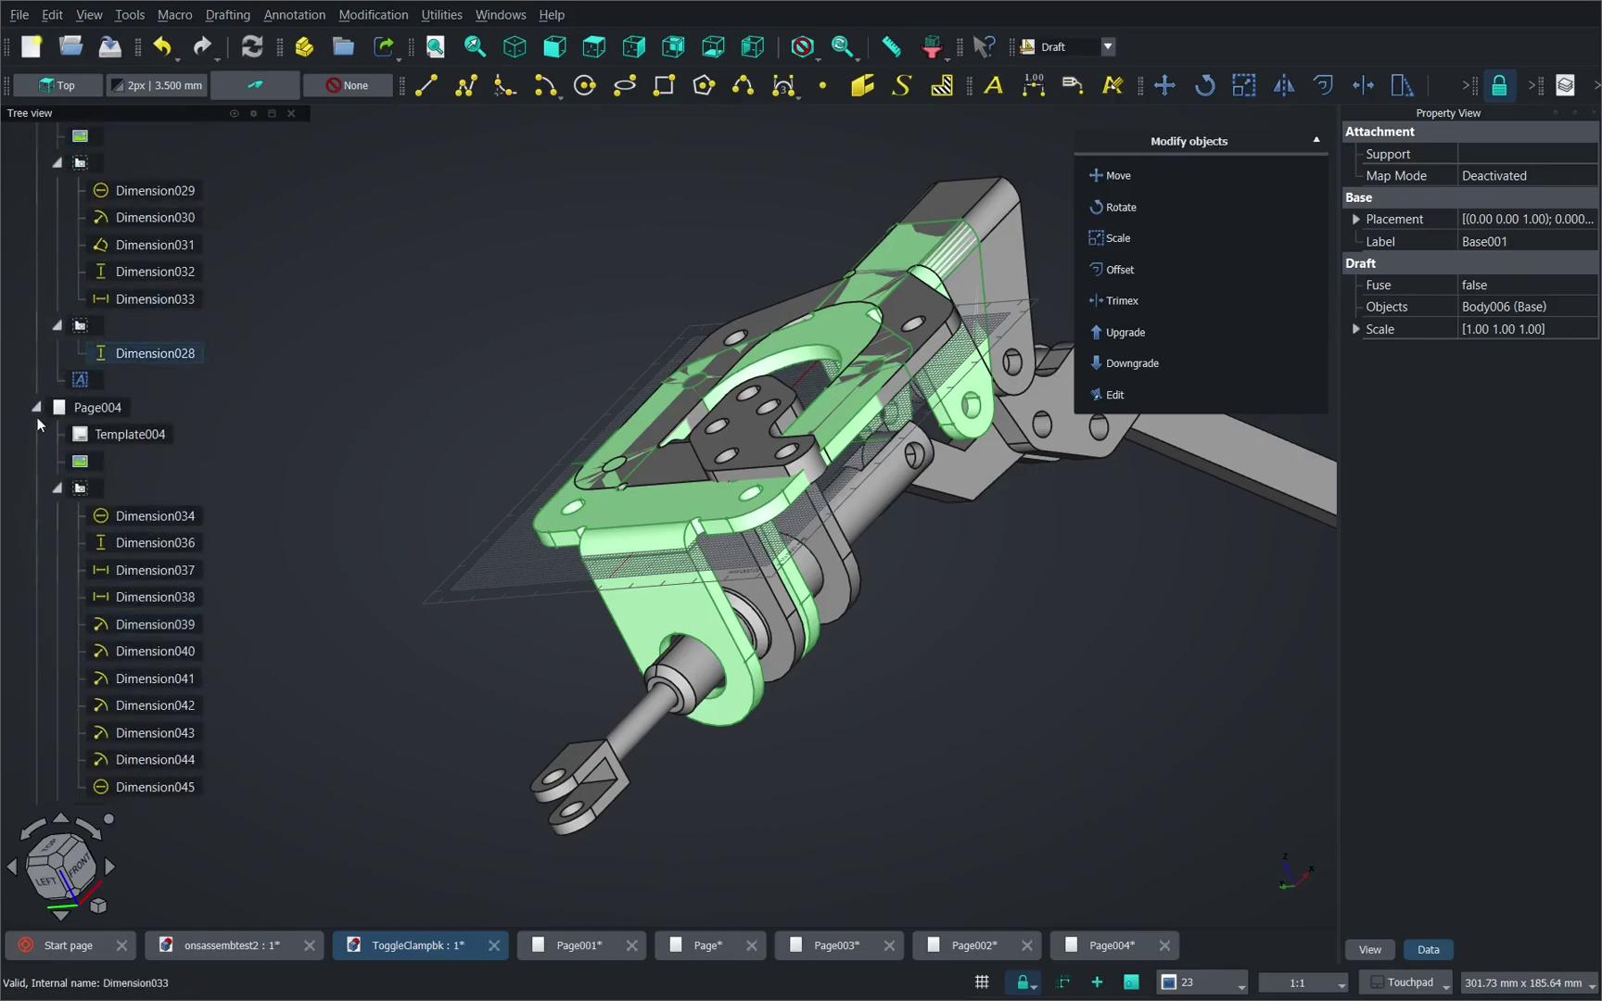
{"action": "left_click", "coordinate": [37, 414]}
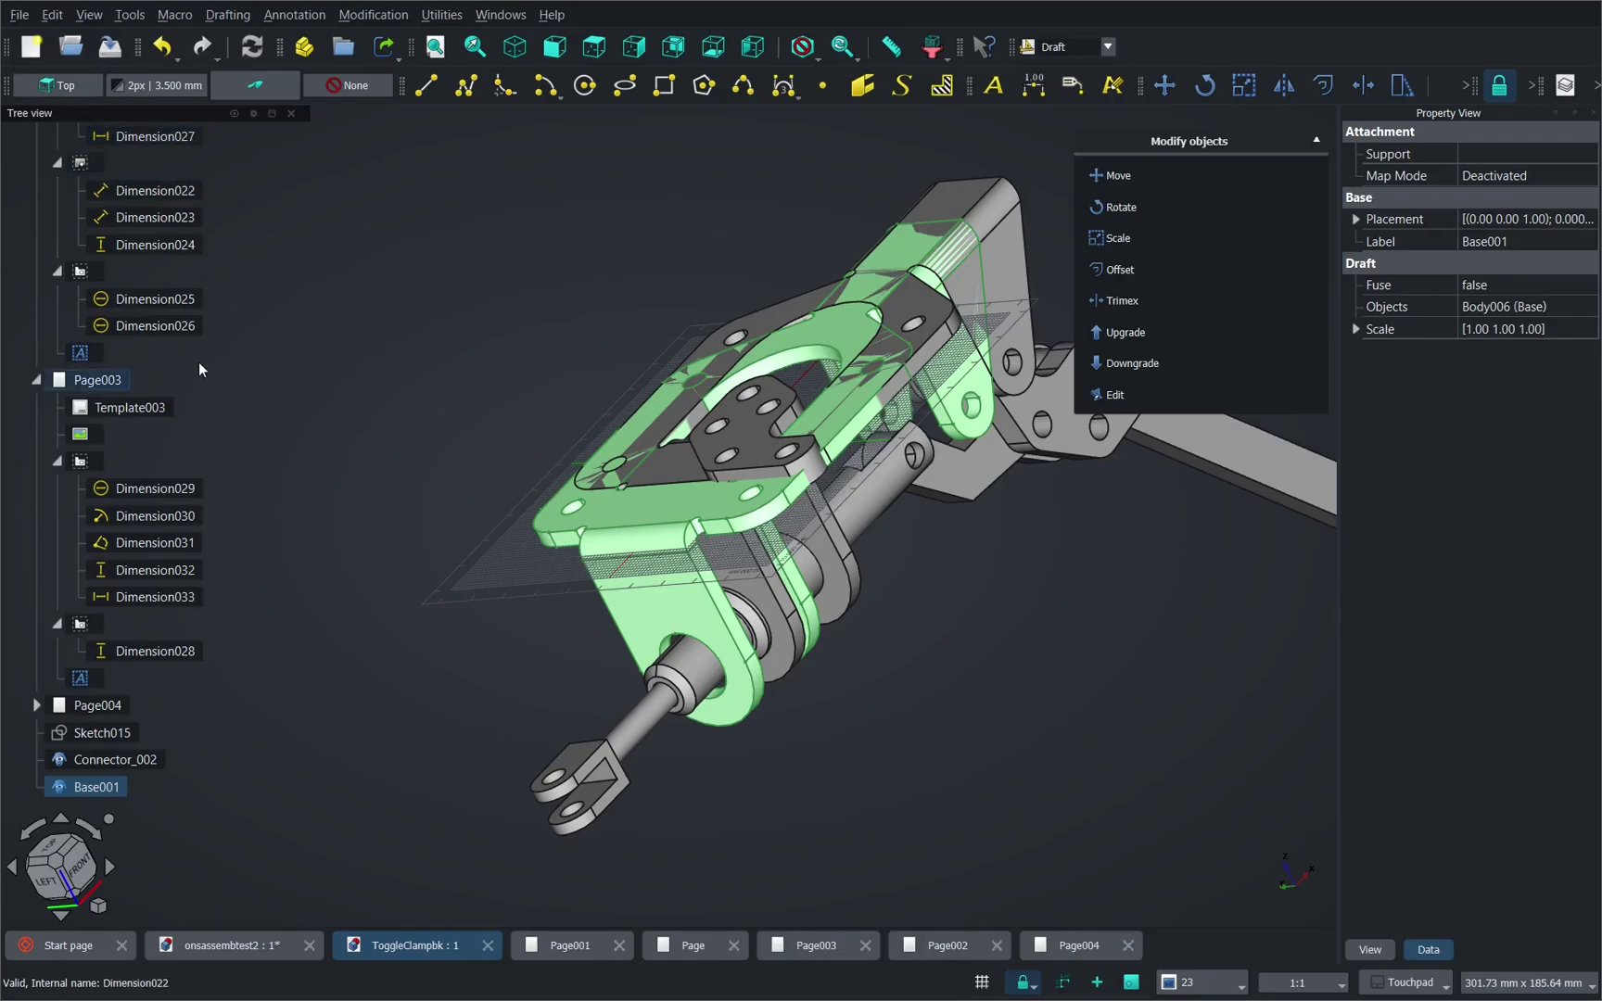
Step: Switch to the onsassembtest2 assembly and insert ToggleClampbk's Base001 clone as a link, placed below the clamp
{"action": "left_click", "coordinate": [239, 937]}
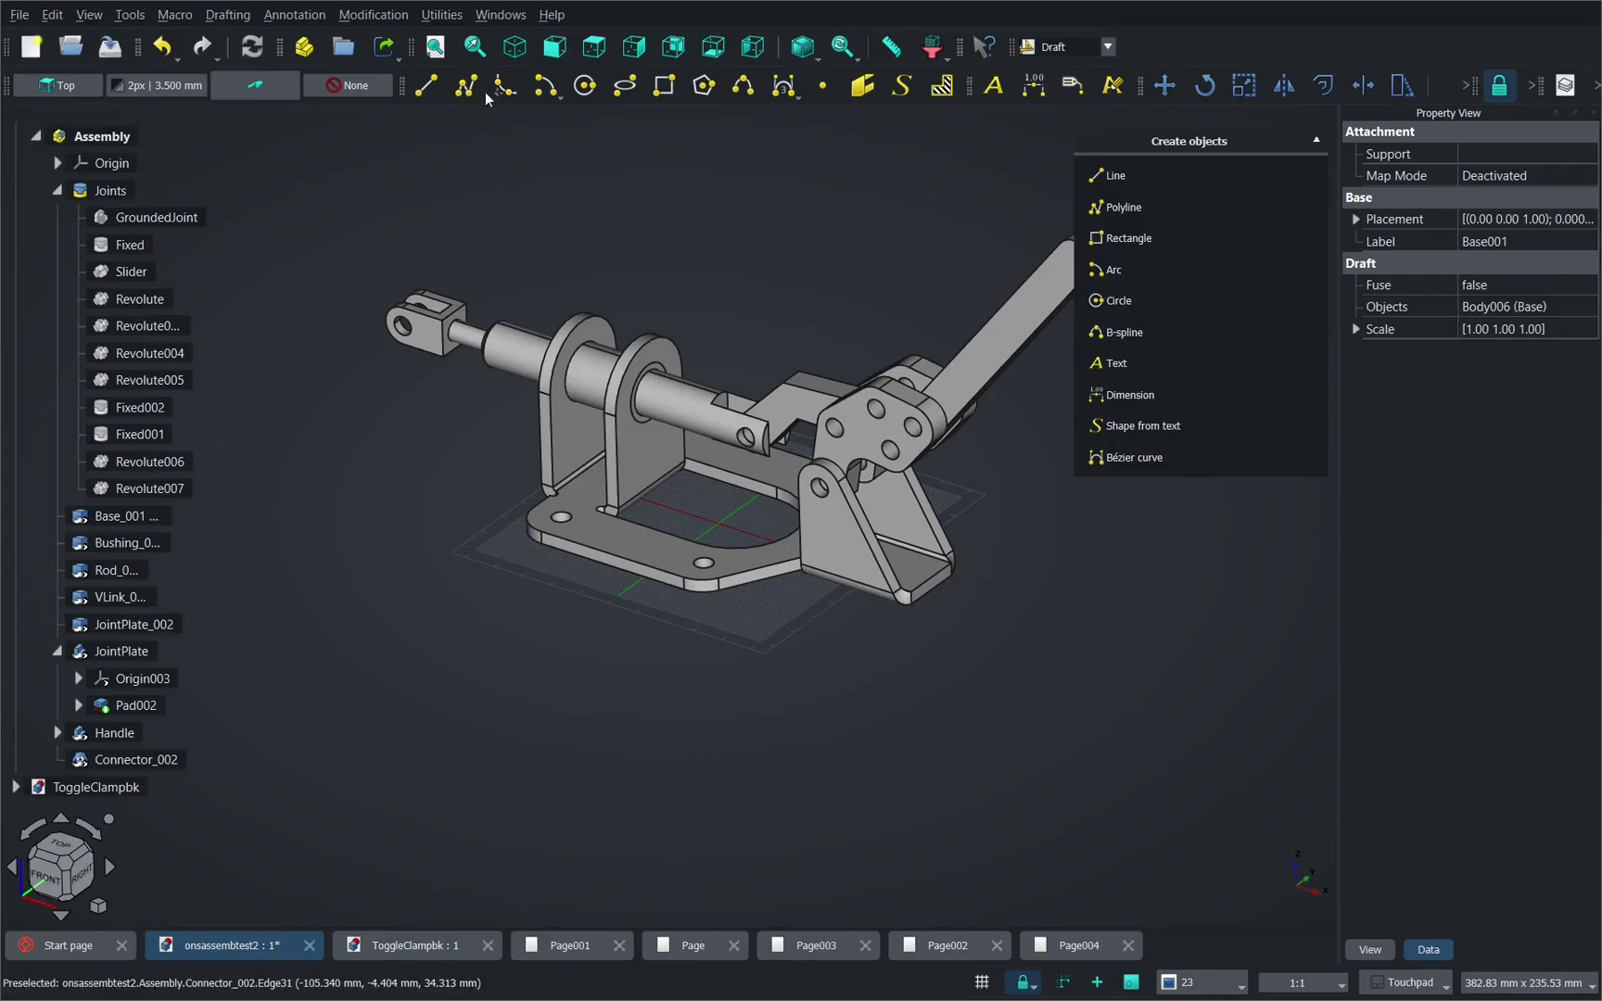
{"action": "left_click", "coordinate": [1076, 46]}
{"action": "left_click", "coordinate": [1075, 30]}
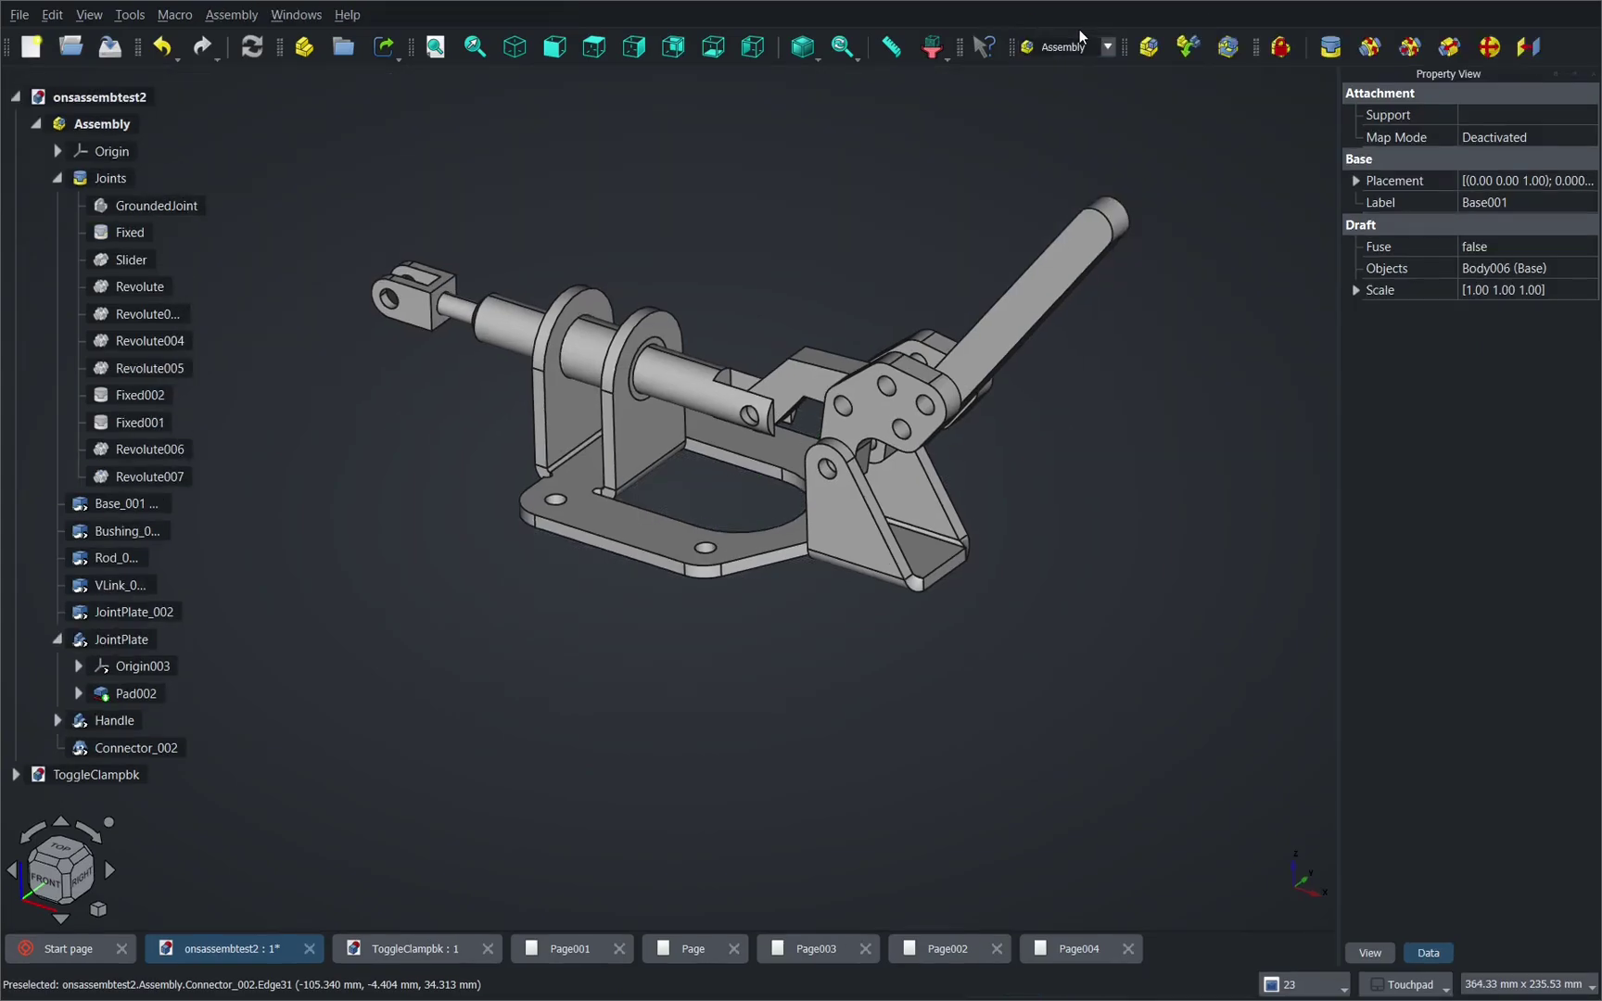
{"action": "left_click", "coordinate": [1187, 46]}
{"action": "scroll", "coordinate": [1156, 368], "scroll_direction": "down", "scroll_amount": 5}
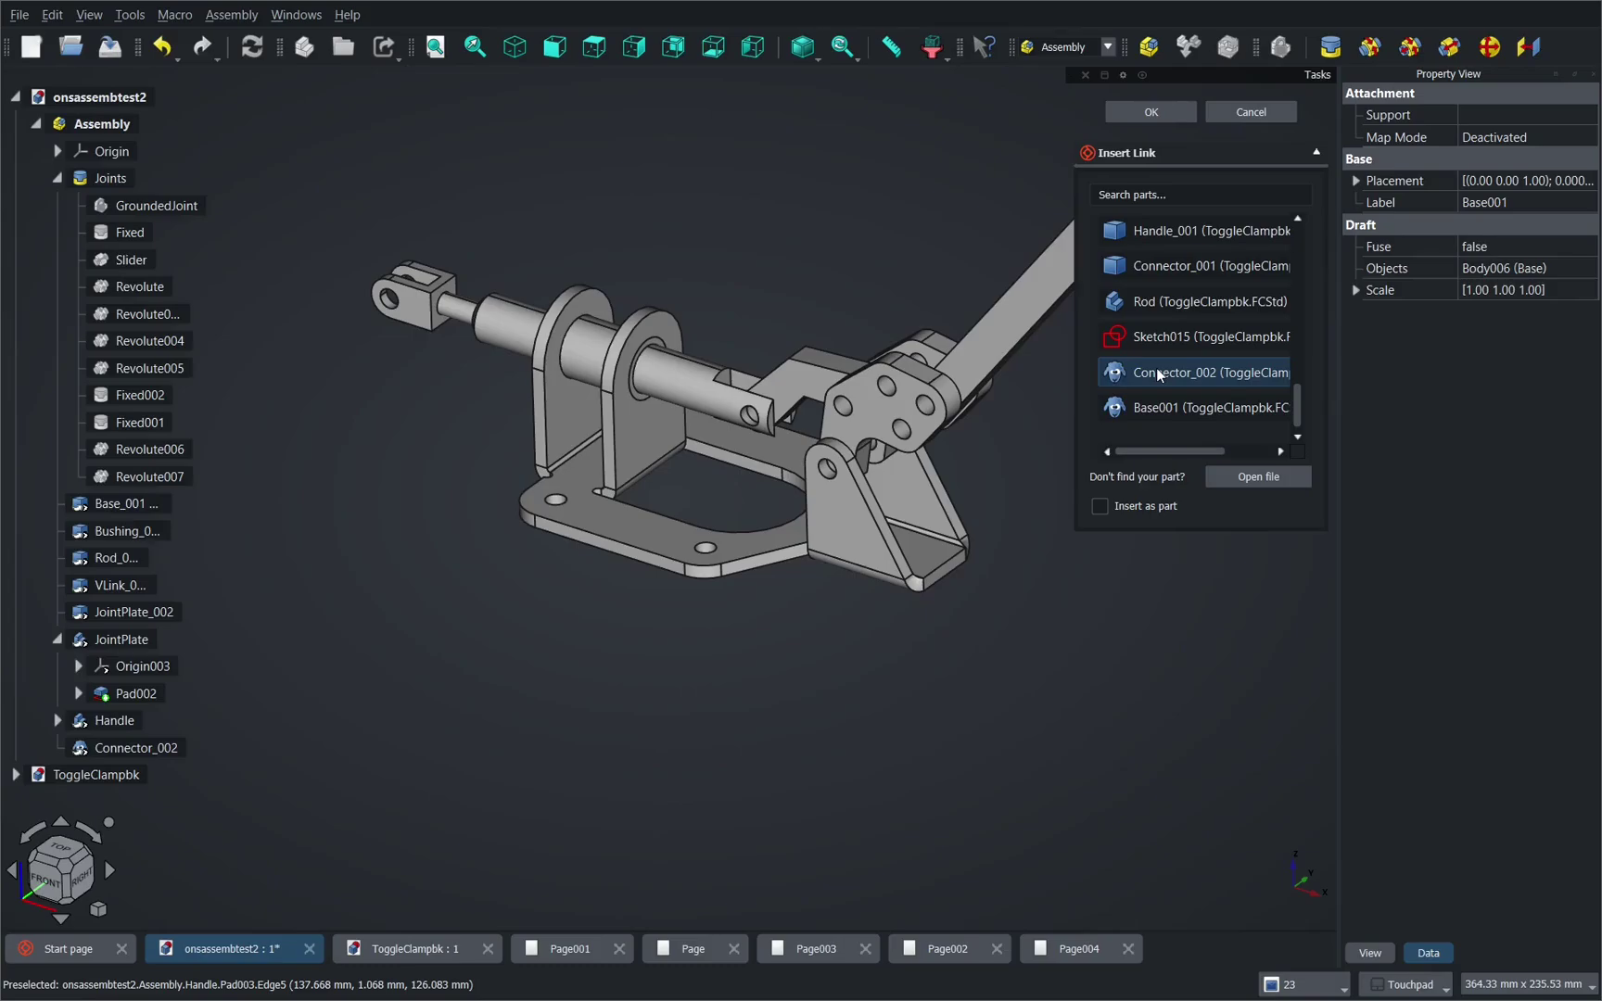
{"action": "left_click", "coordinate": [1170, 414]}
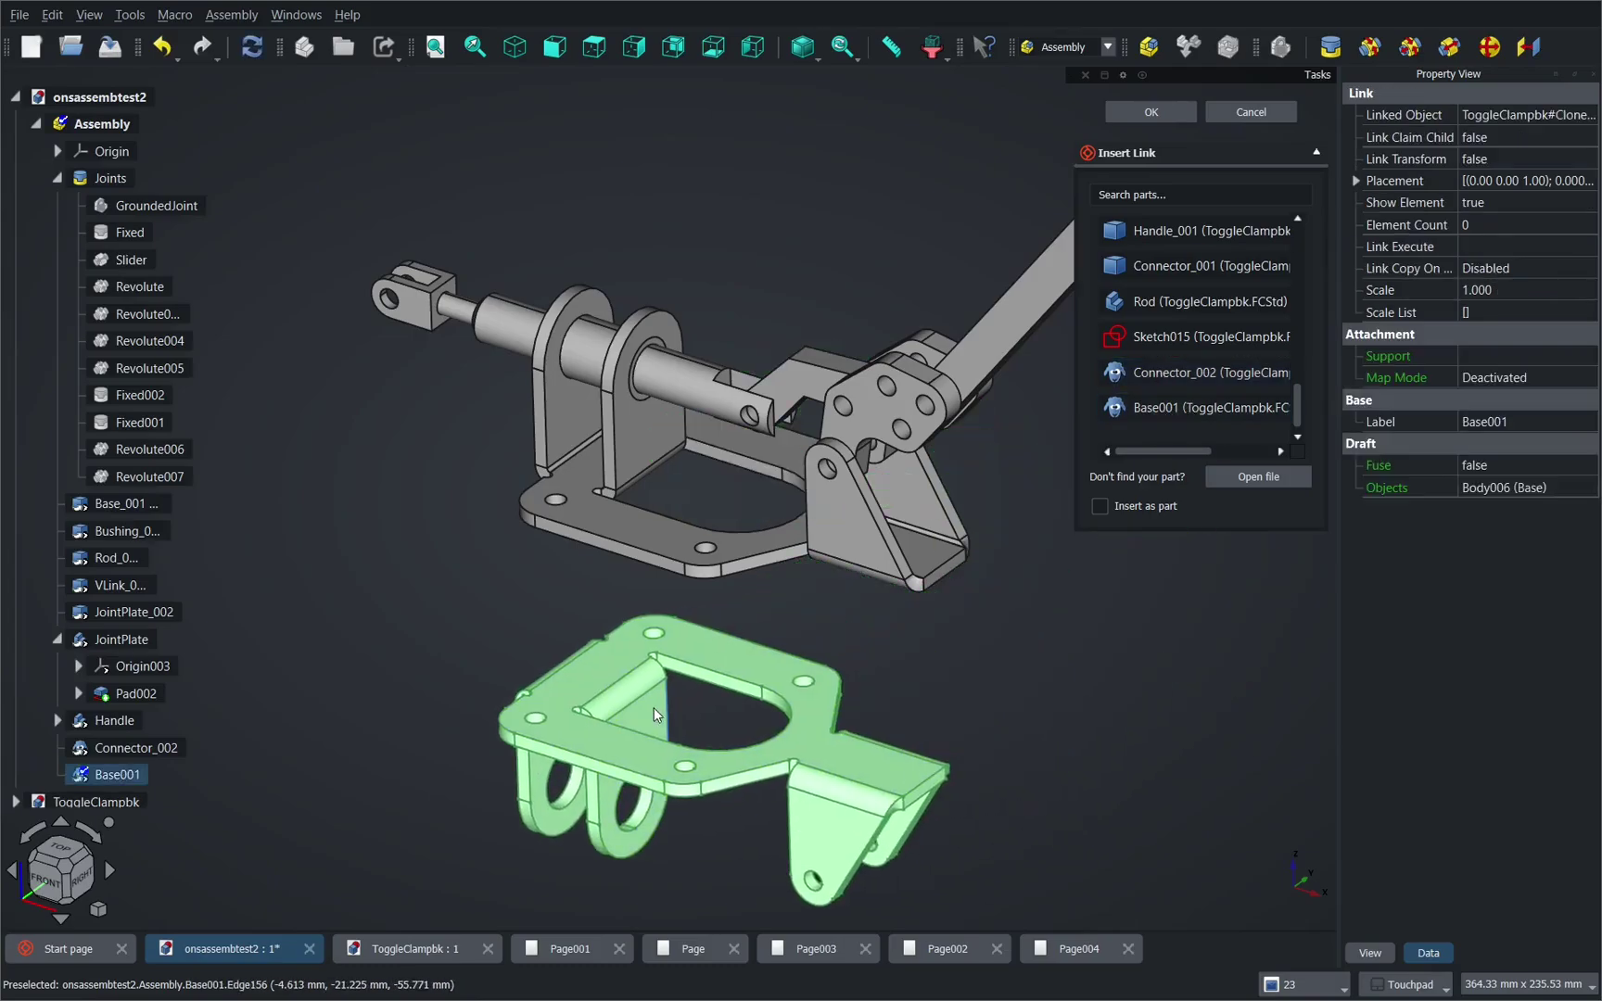
{"action": "left_click", "coordinate": [561, 774]}
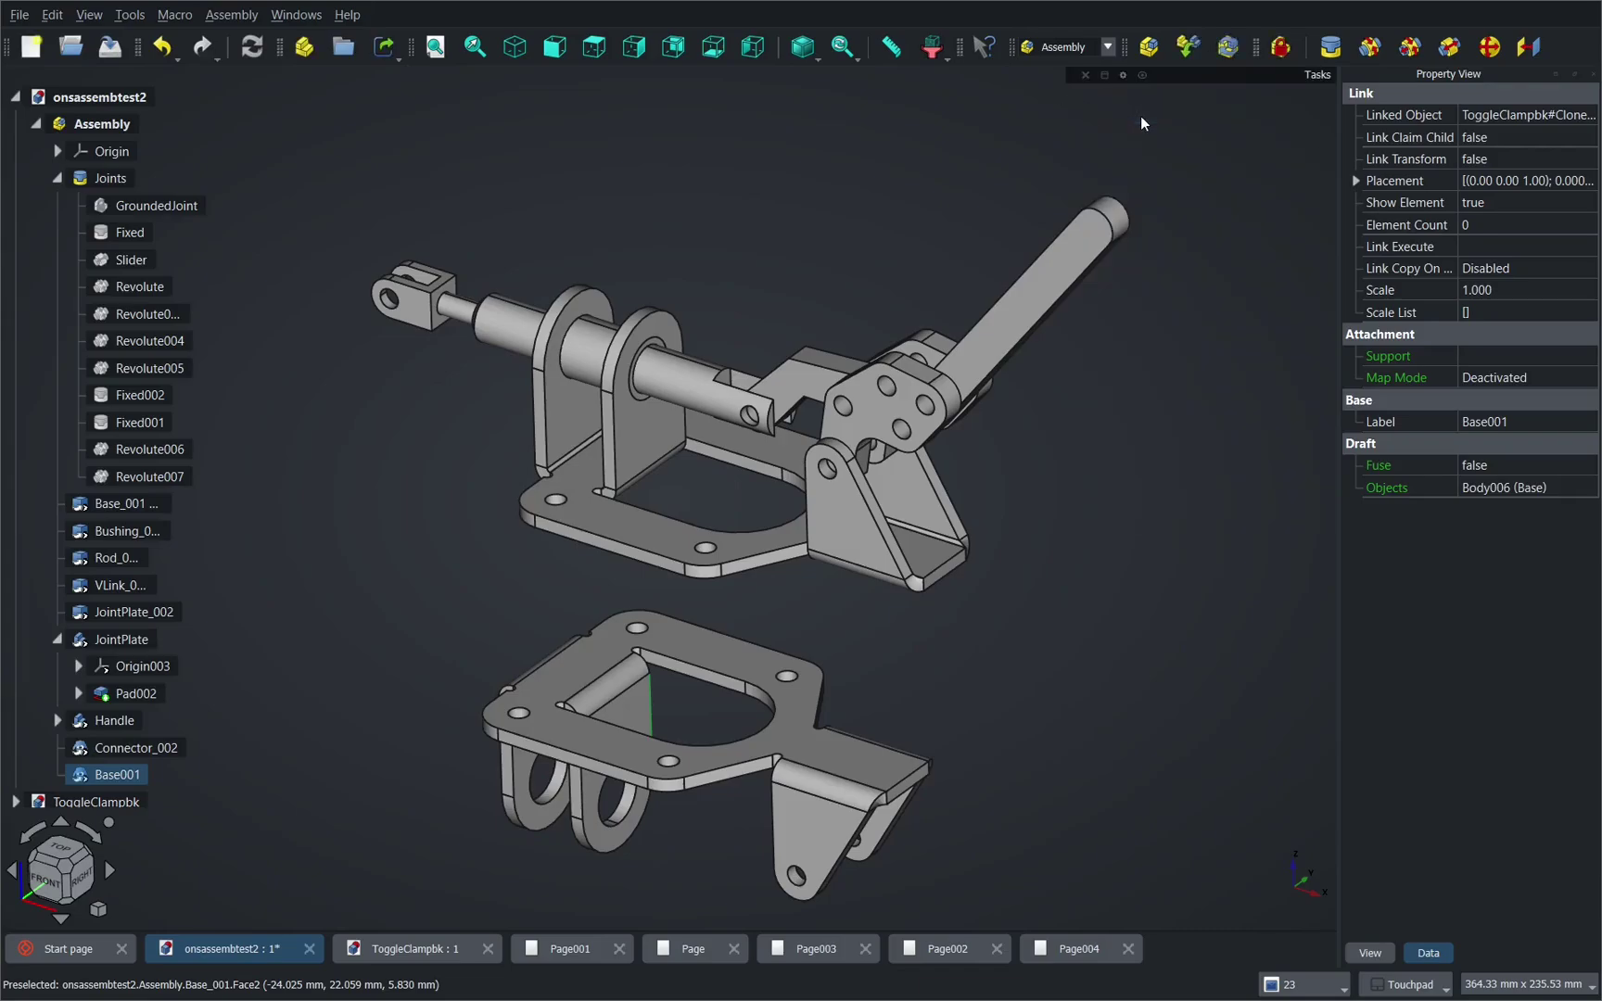
{"action": "left_click", "coordinate": [1150, 113]}
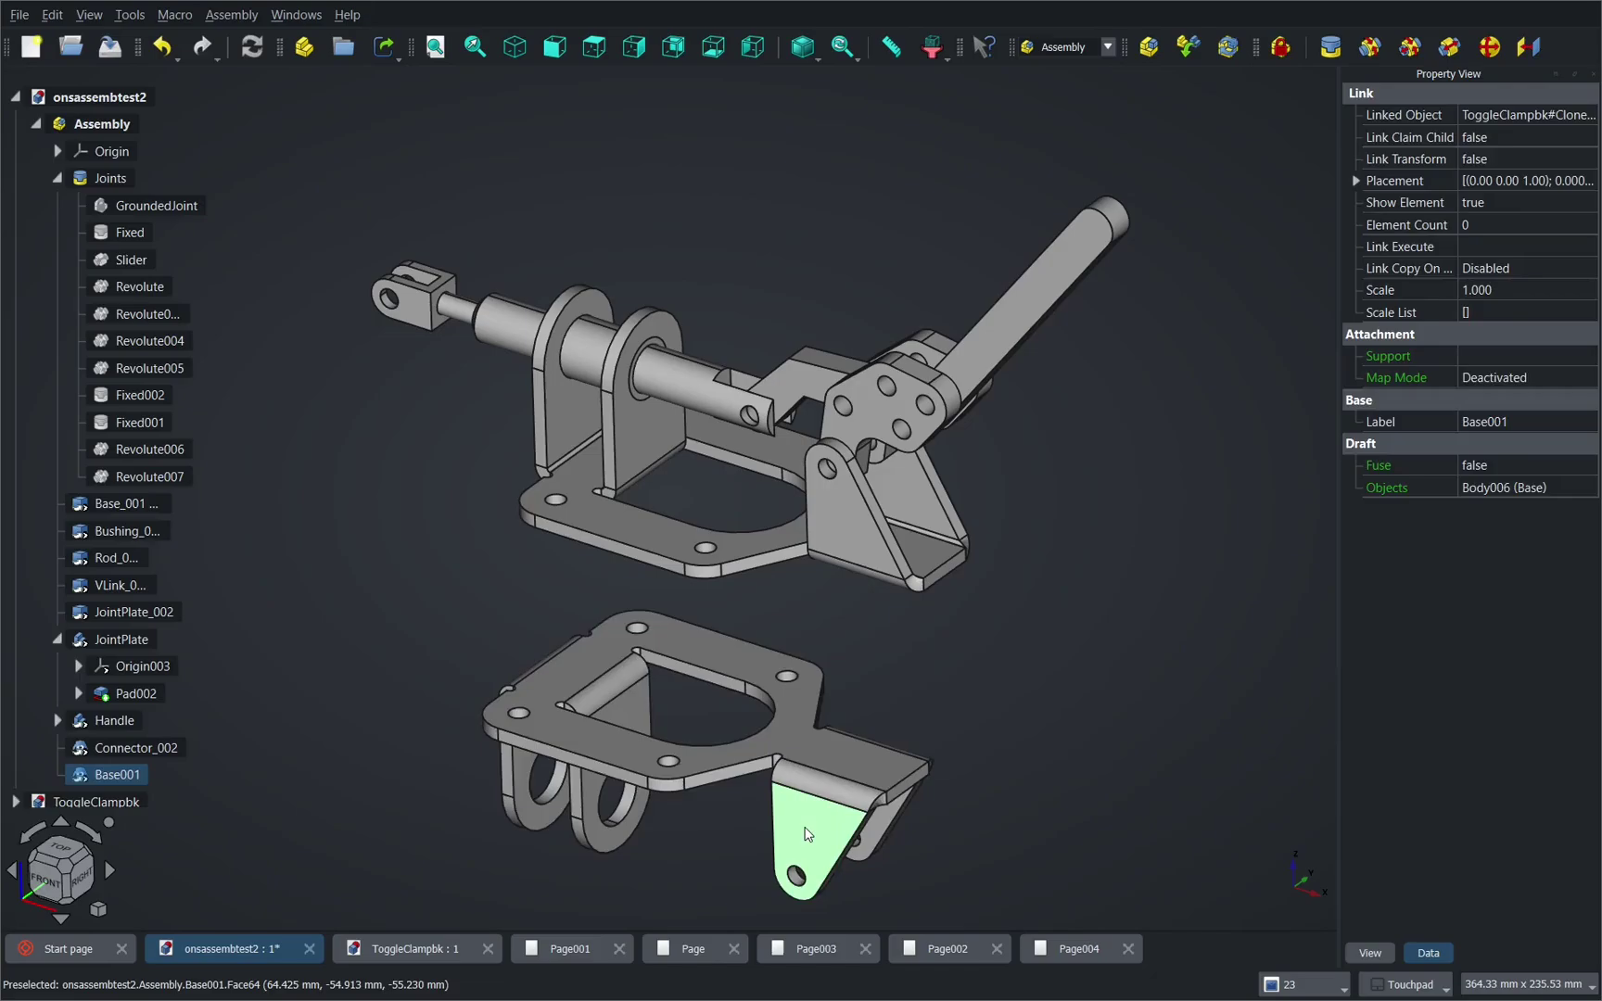
Step: Delete the inserted Base001 link from the assembly, and select the Base001 clone in the ToggleClampbk document
{"action": "key", "text": "Delete"}
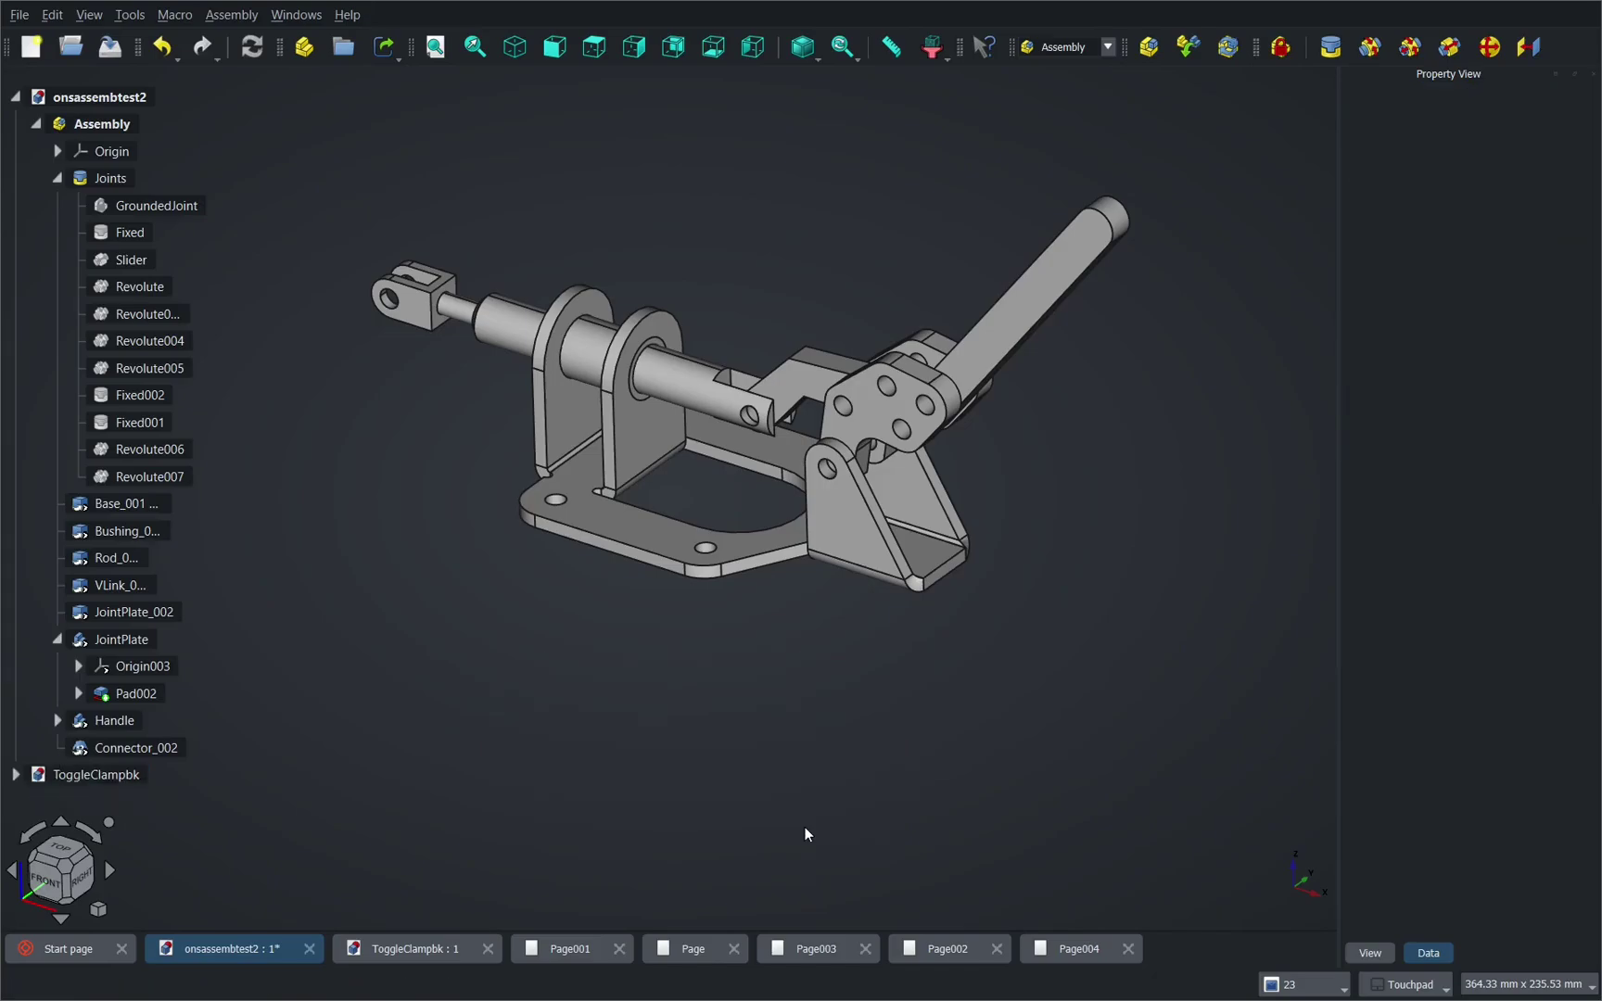
{"action": "left_click", "coordinate": [429, 949]}
{"action": "scroll", "coordinate": [148, 662], "scroll_direction": "down", "scroll_amount": 10}
{"action": "scroll", "coordinate": [148, 662], "scroll_direction": "down", "scroll_amount": 5}
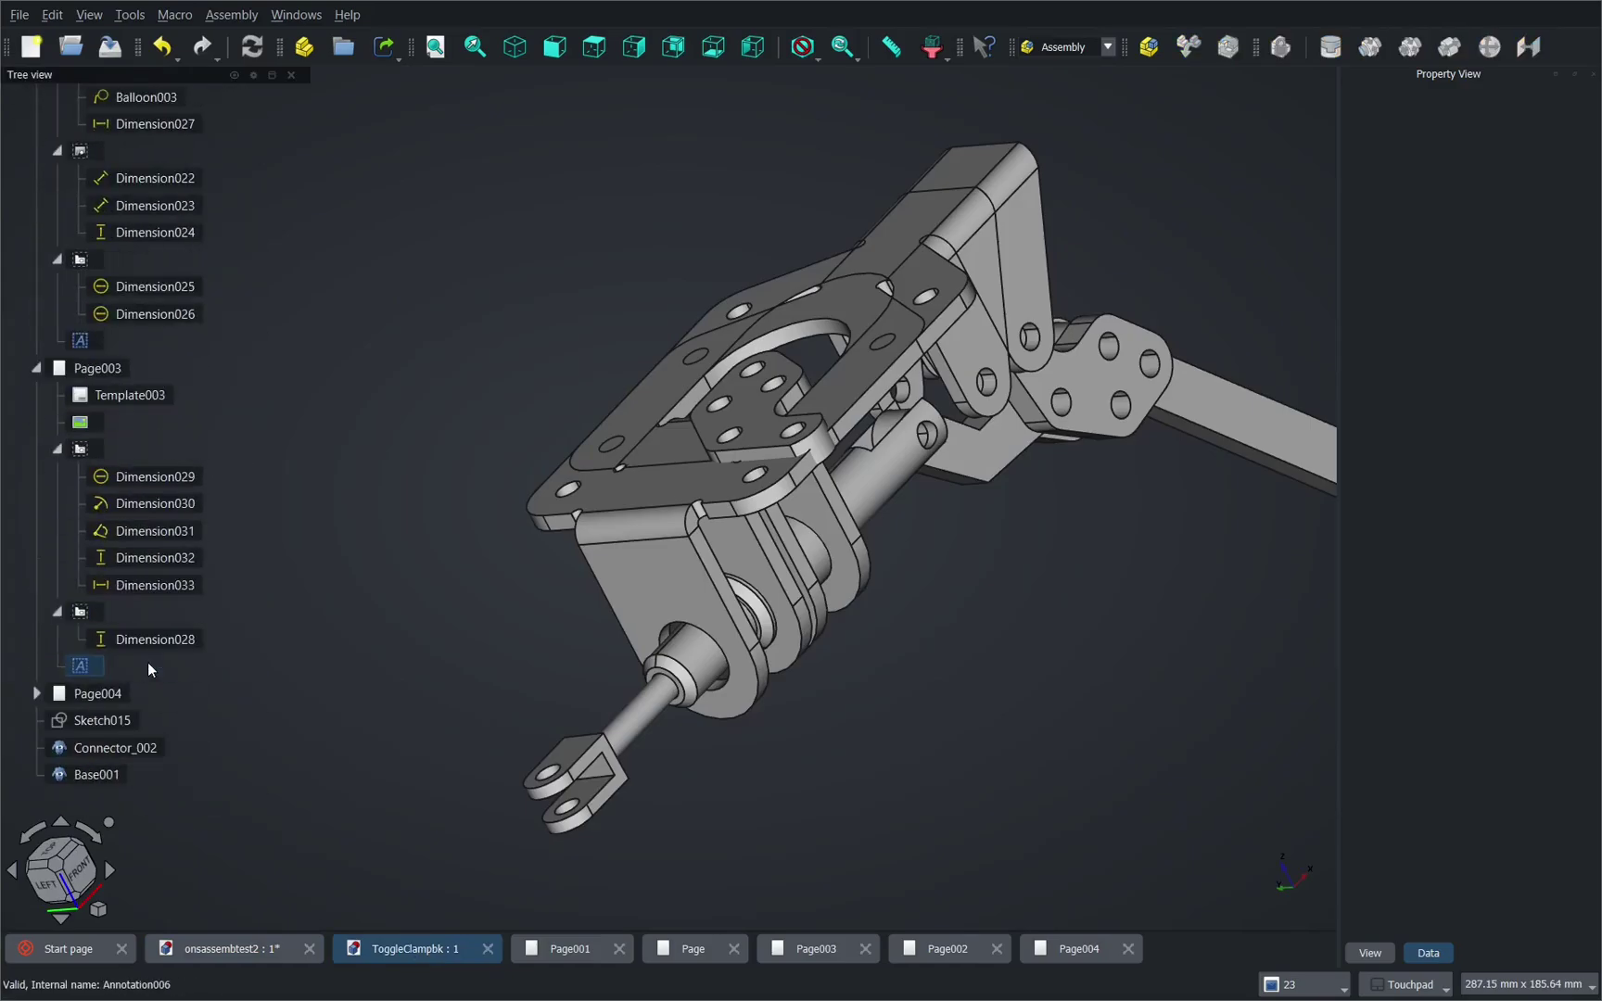
{"action": "left_click", "coordinate": [110, 776]}
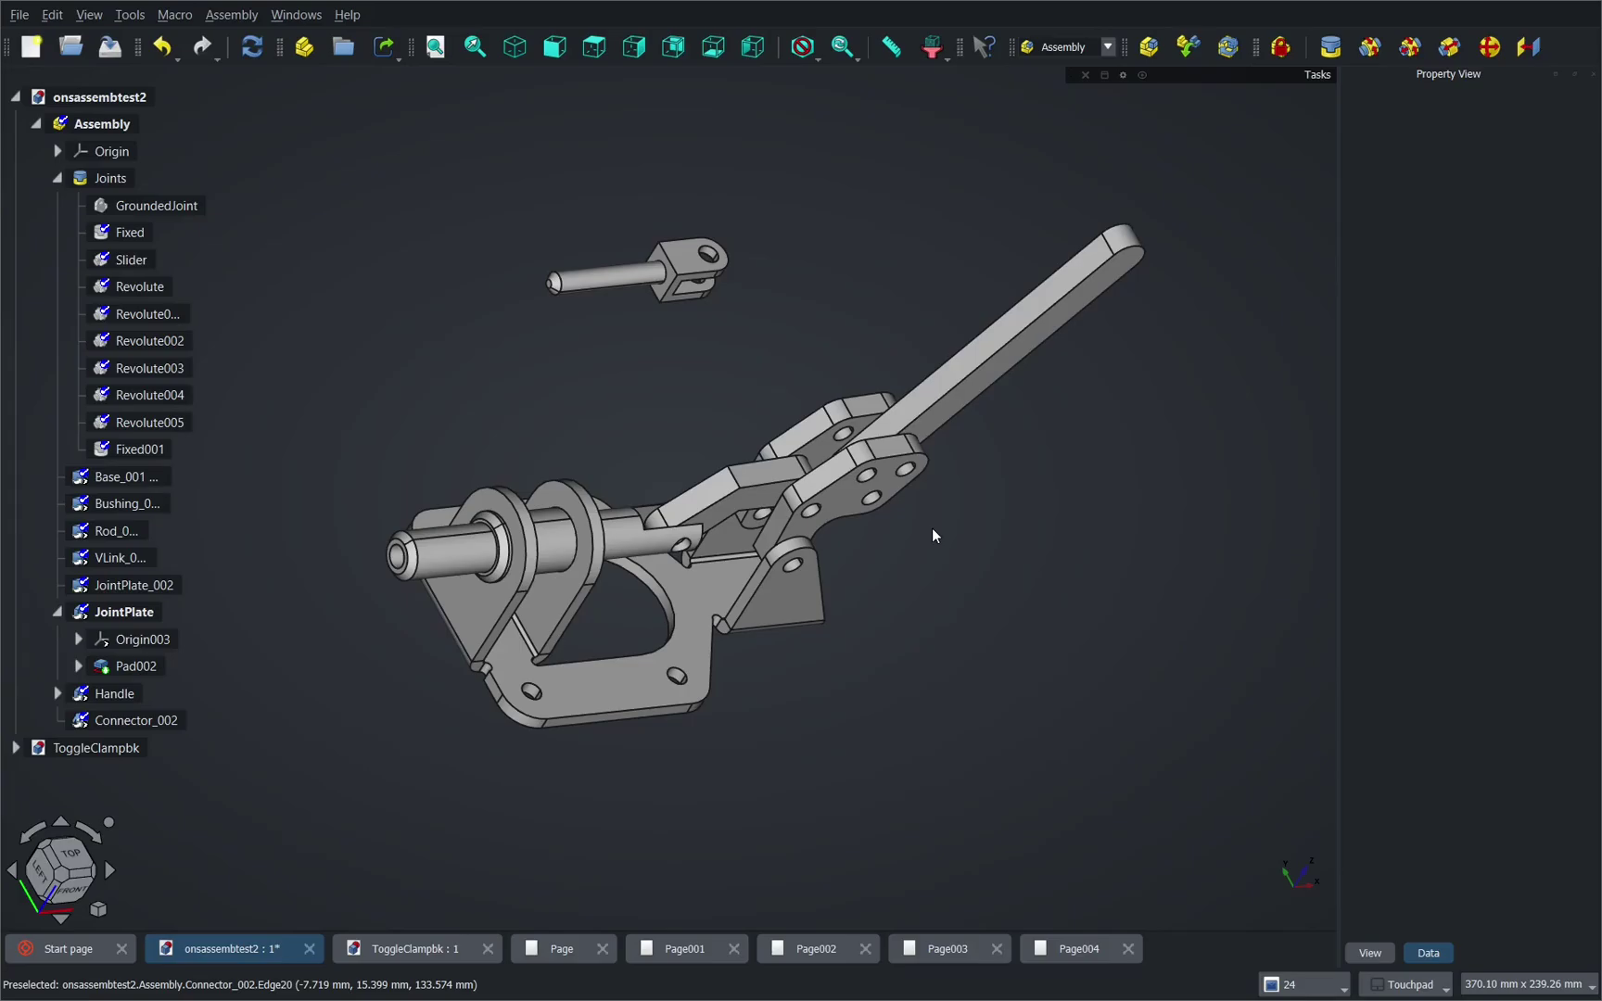
Step: Create a Slider joint between Connector_002's cylindrical shaft face and the bore in Rod_001's end, with its direction reversed
{"action": "middle_click_drag", "start_coordinate": [930, 526], "coordinate": [918, 523], "text": "shift"}
{"action": "left_click", "coordinate": [620, 277]}
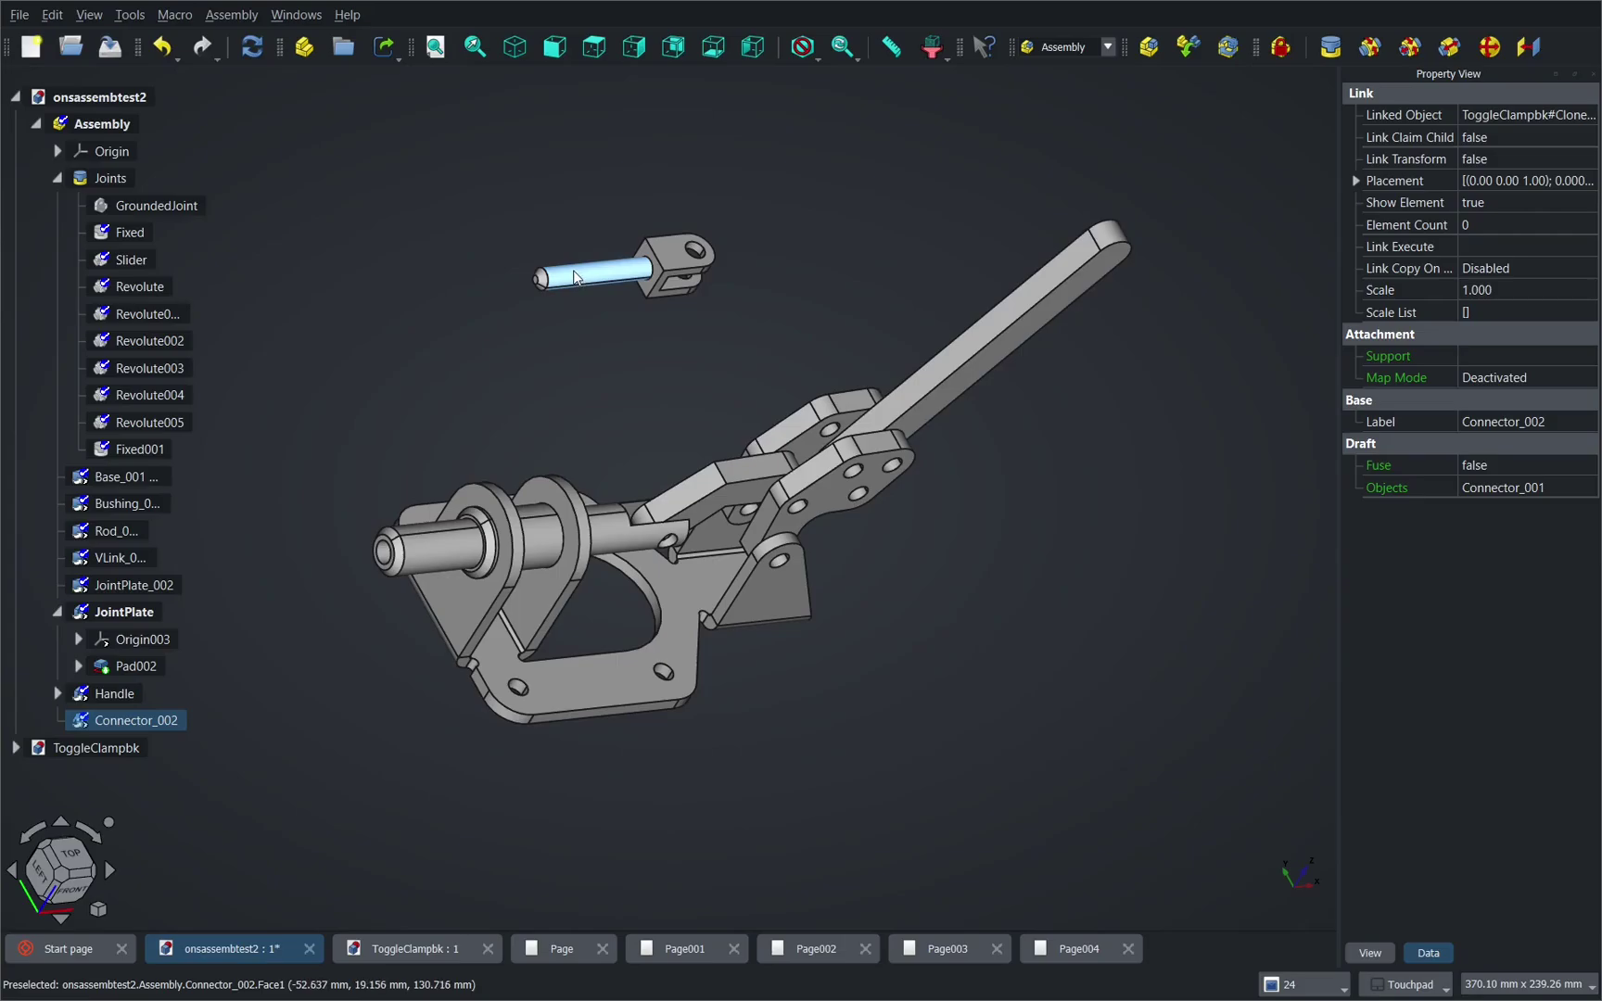
{"action": "scroll", "coordinate": [375, 784], "scroll_direction": "up", "scroll_amount": 3}
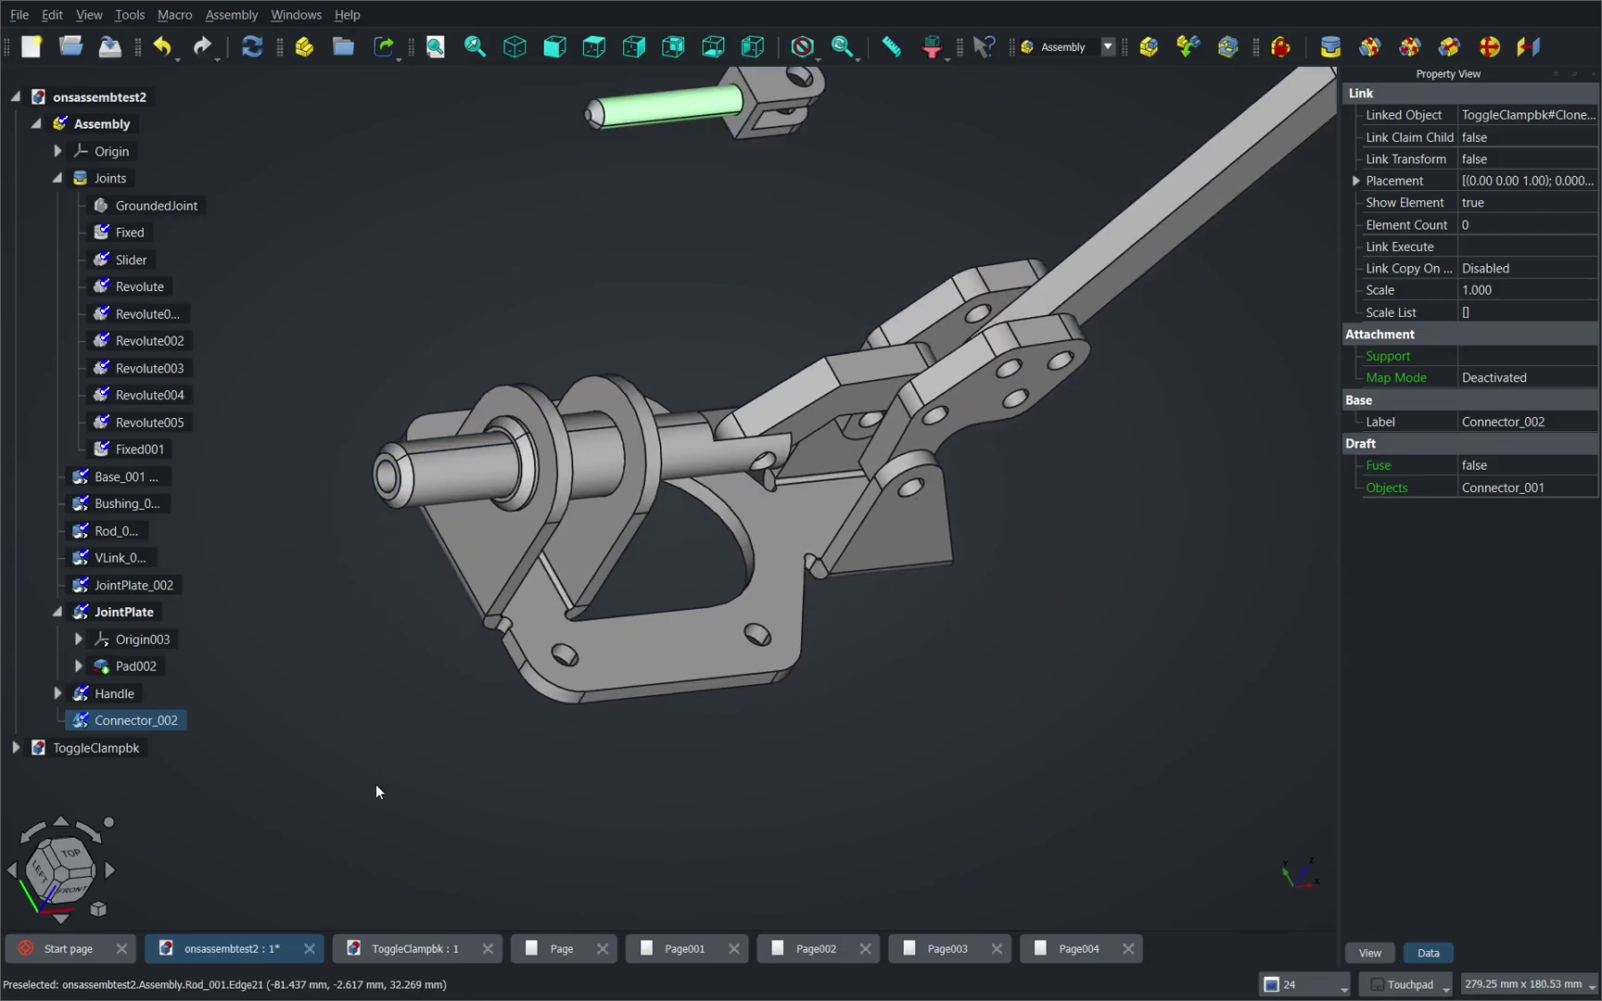
{"action": "key", "text": "ctrl"}
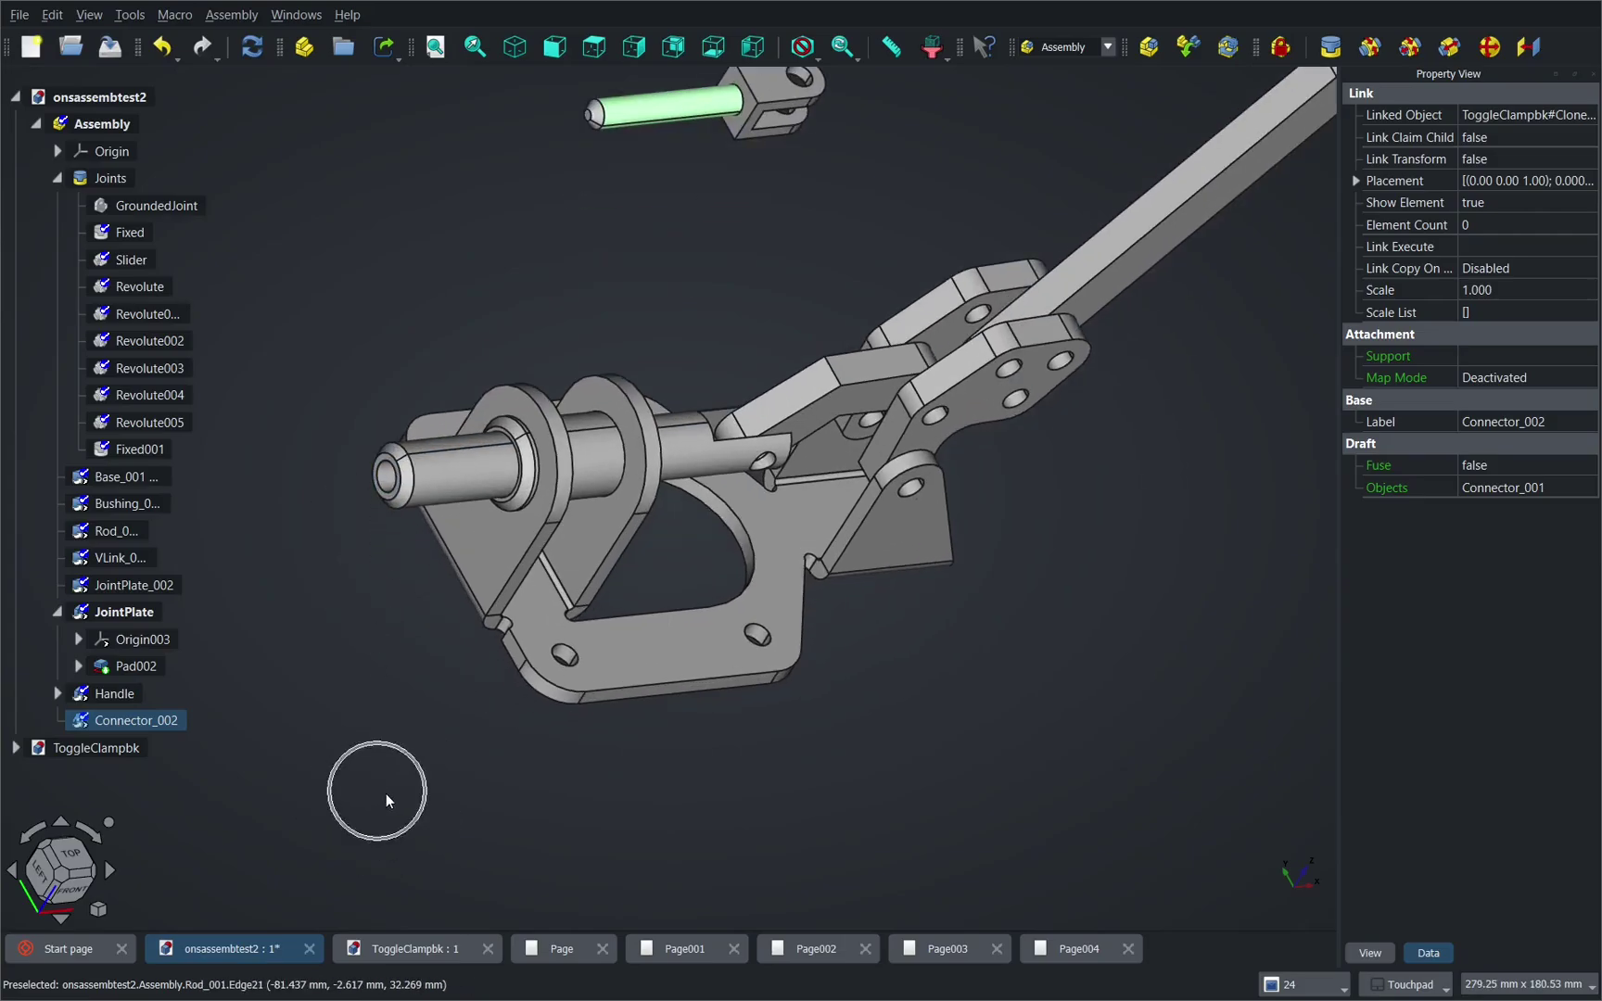
{"action": "left_click", "coordinate": [391, 480], "text": "ctrl"}
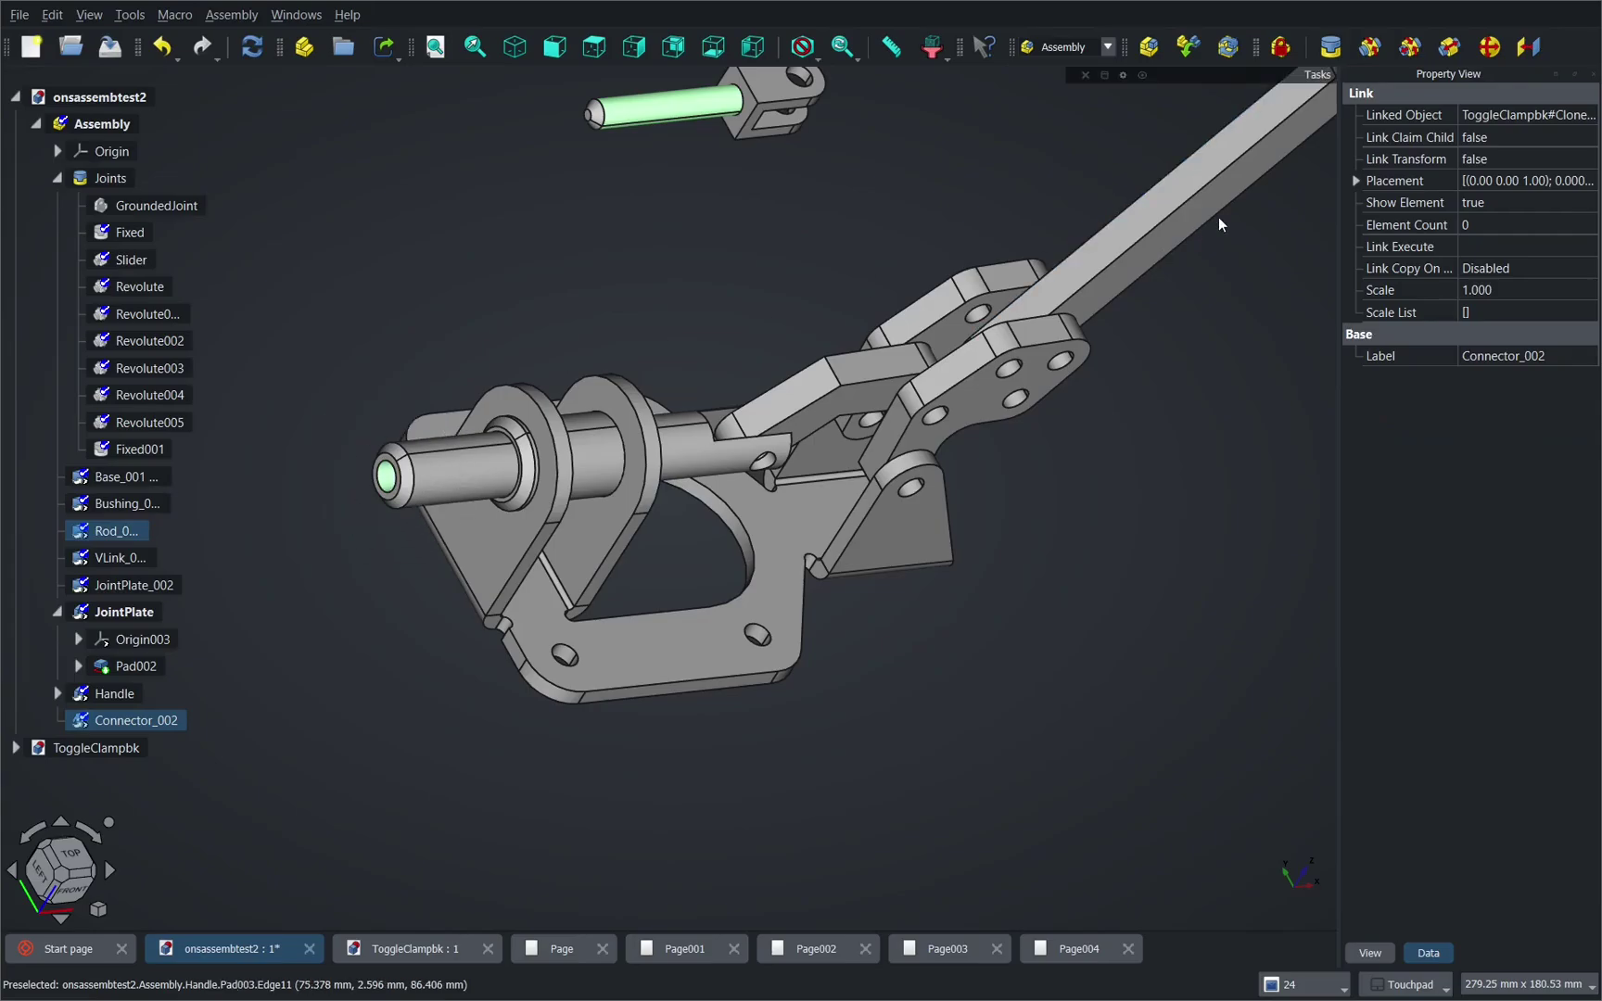
{"action": "left_click", "coordinate": [1451, 47]}
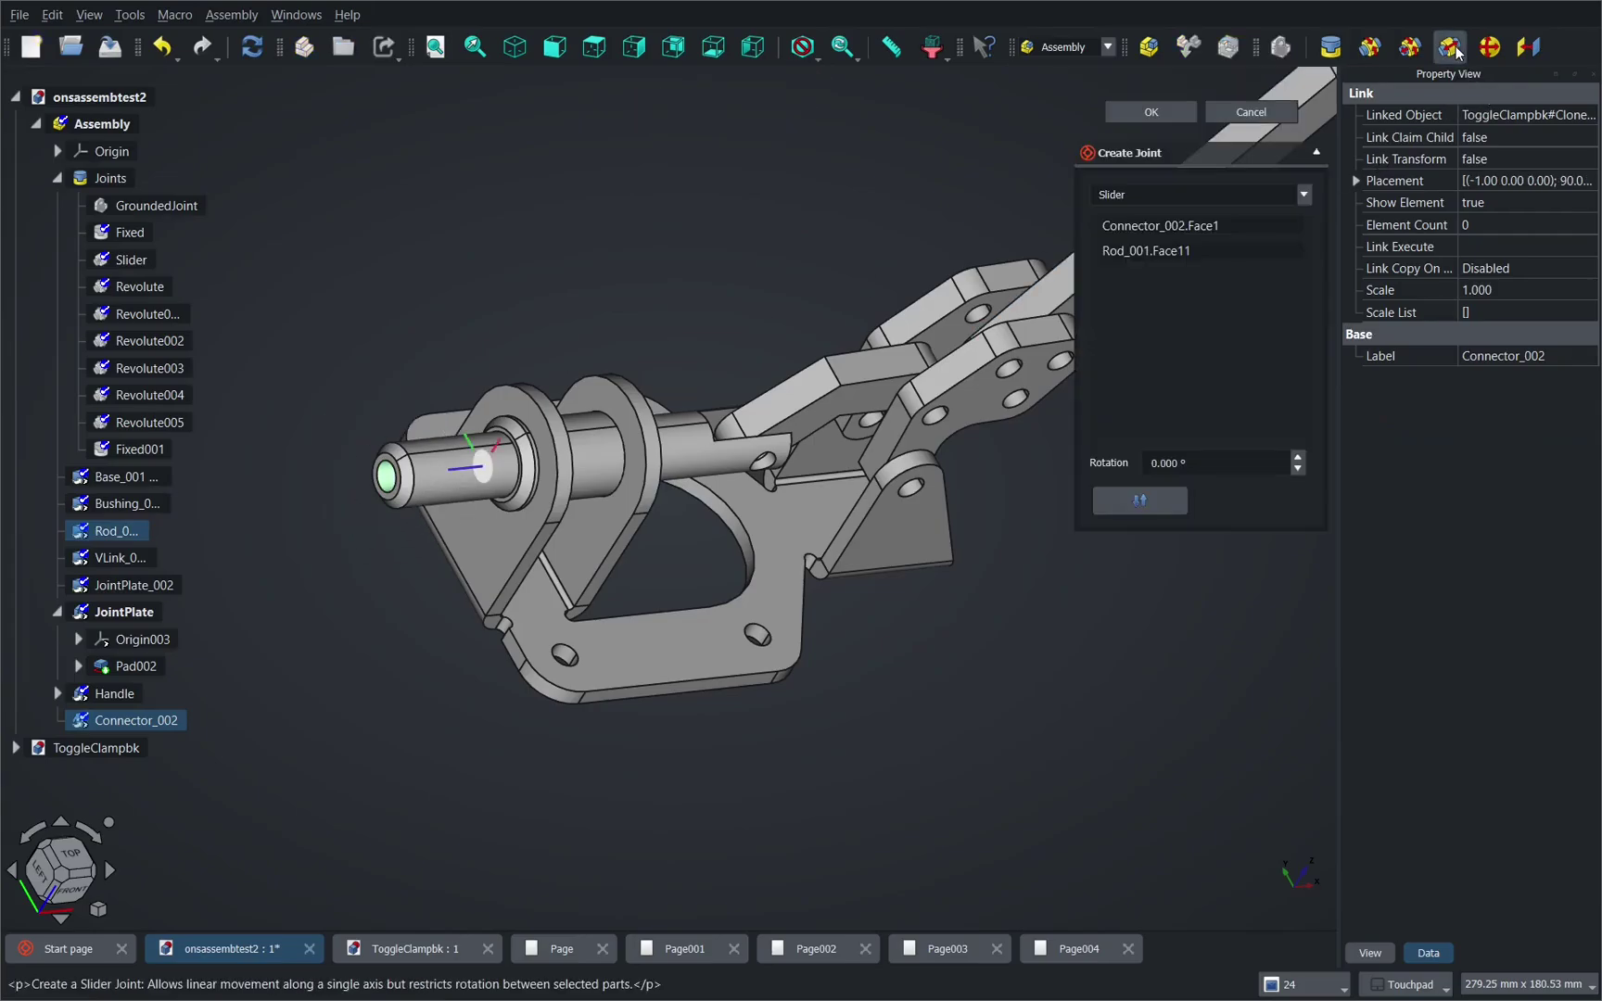
{"action": "left_click", "coordinate": [1140, 501]}
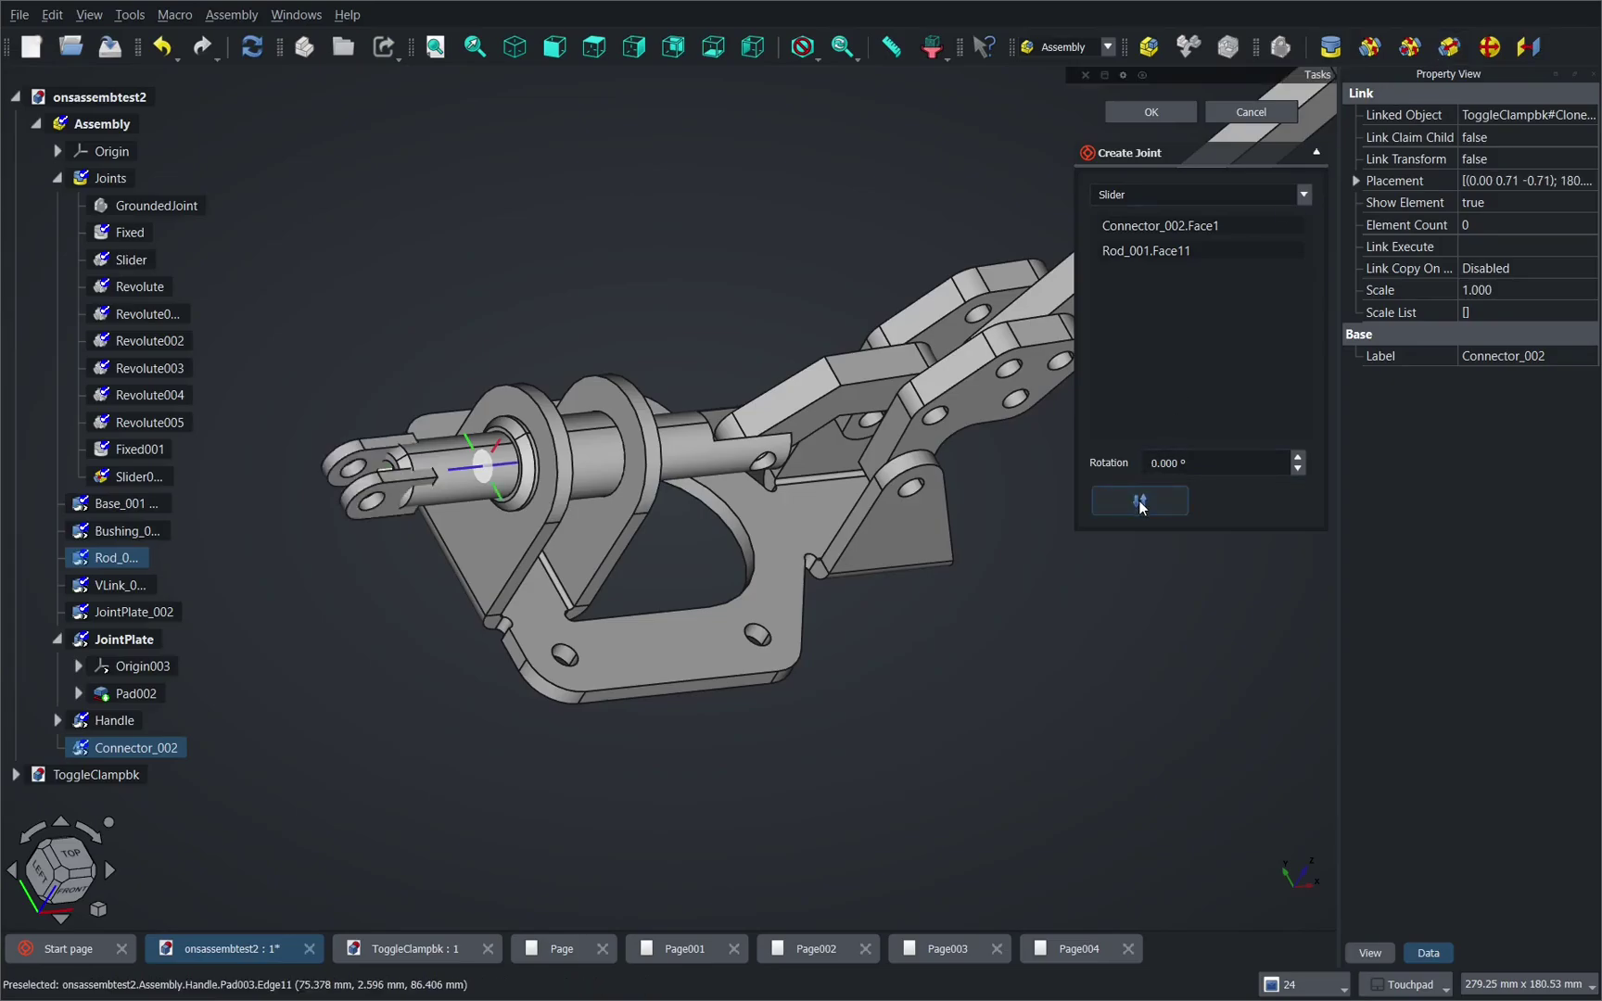
{"action": "left_click", "coordinate": [1160, 112]}
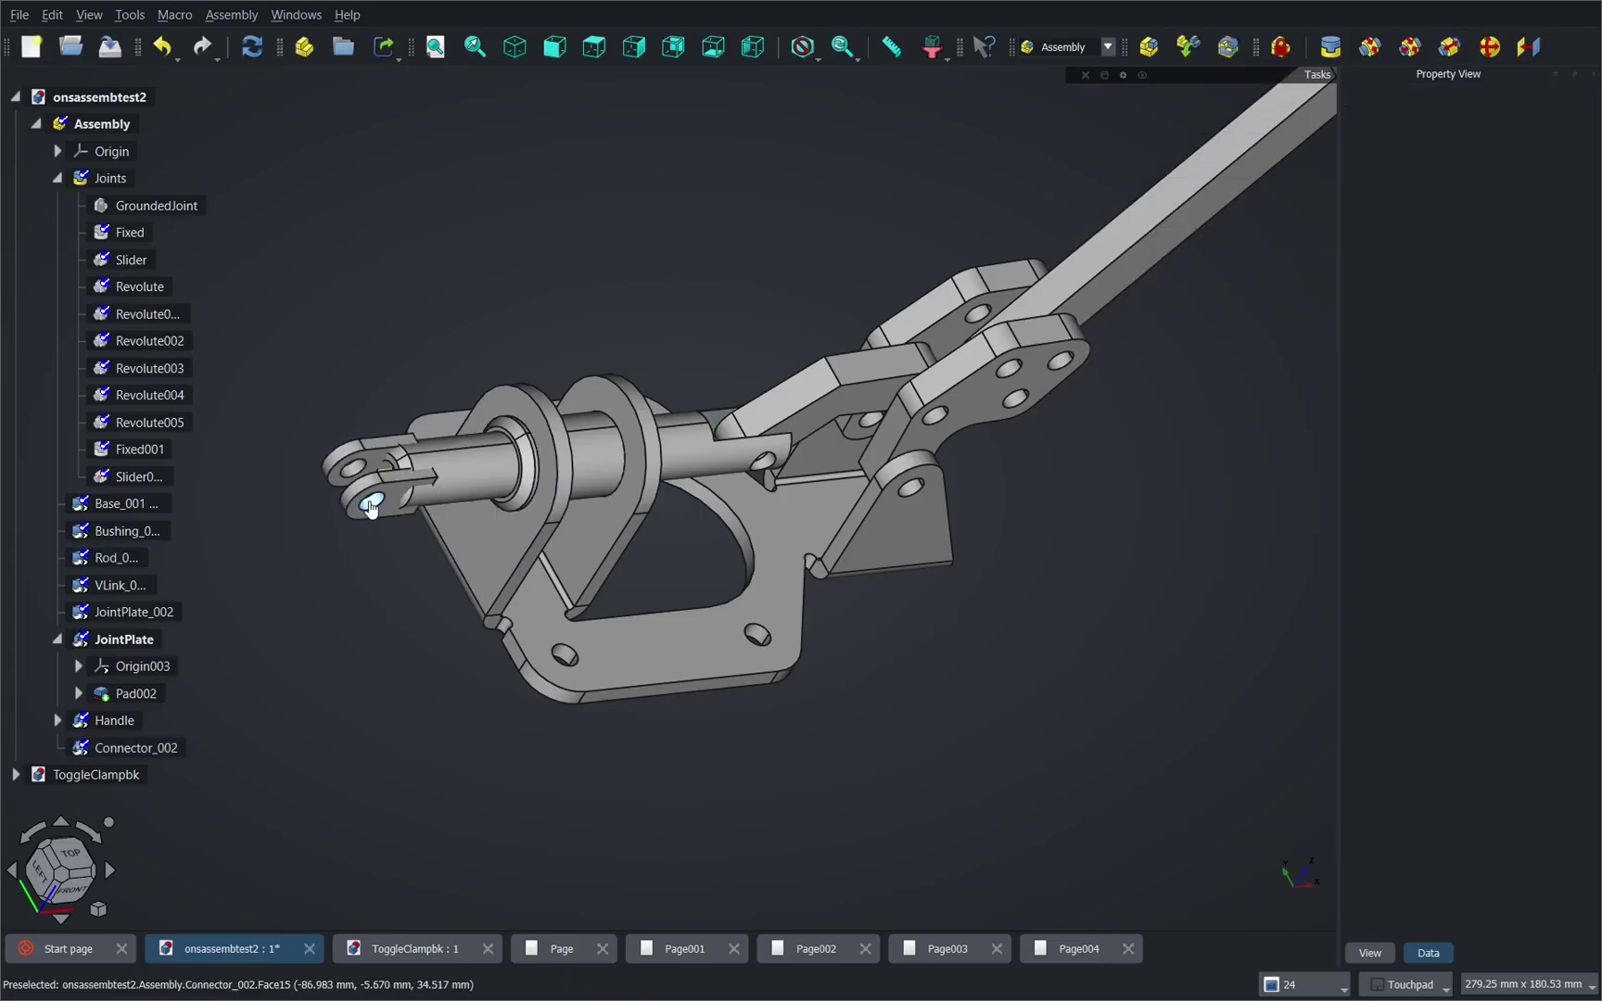
Step: Slide the connector partly out of the rod and move the handle to test the assembly's motion
{"action": "left_click_drag", "start_coordinate": [357, 515], "coordinate": [267, 508]}
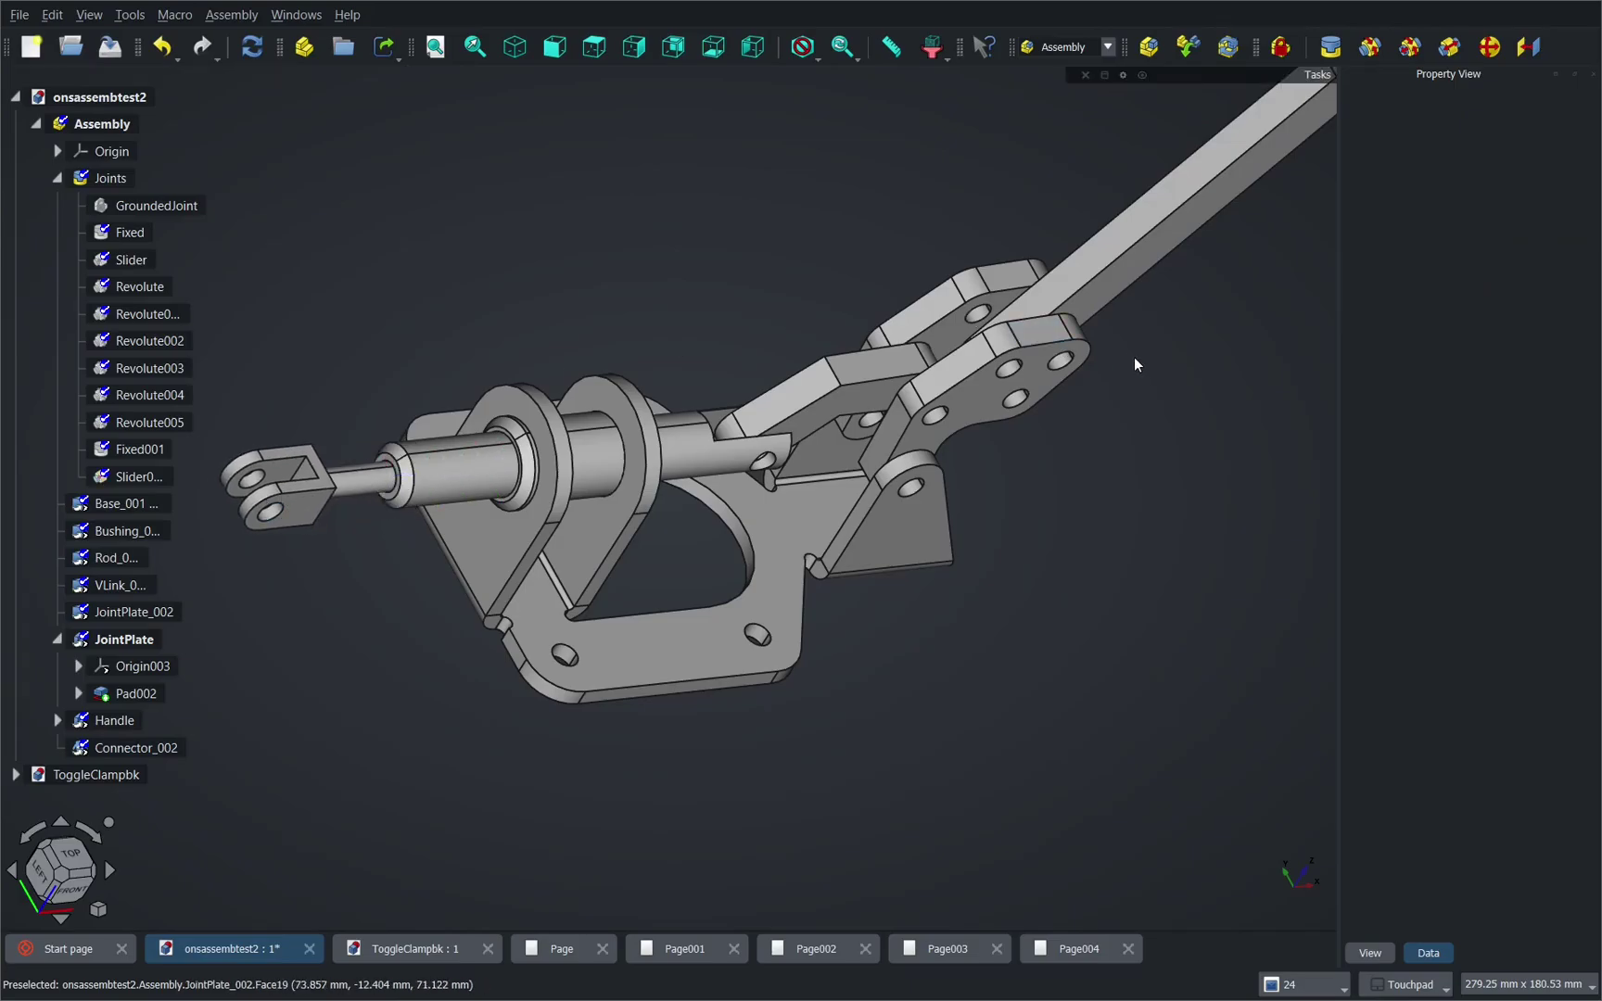
{"action": "scroll", "coordinate": [1134, 357], "scroll_direction": "down", "scroll_amount": 3}
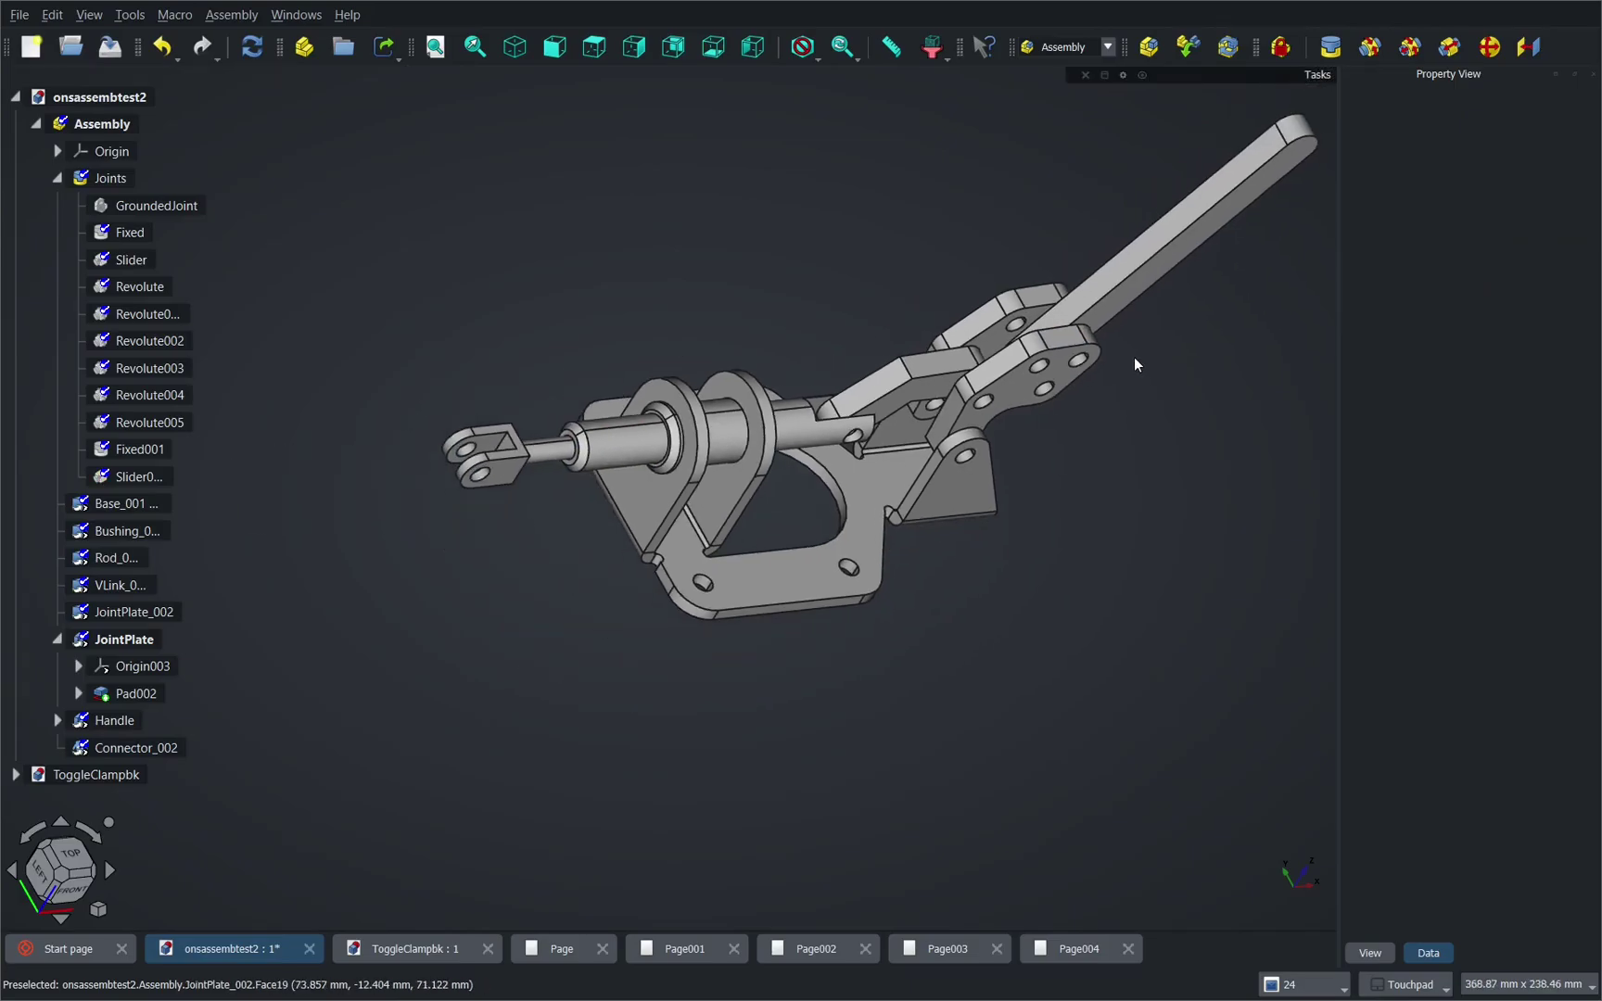
{"action": "left_click", "coordinate": [1177, 251]}
{"action": "mouse_move", "coordinate": [1194, 249]}
{"action": "left_mouse_down"}
{"action": "mouse_move", "coordinate": [1088, 237]}
{"action": "mouse_move", "coordinate": [1018, 259]}
{"action": "mouse_move", "coordinate": [1207, 275]}
{"action": "left_mouse_up"}
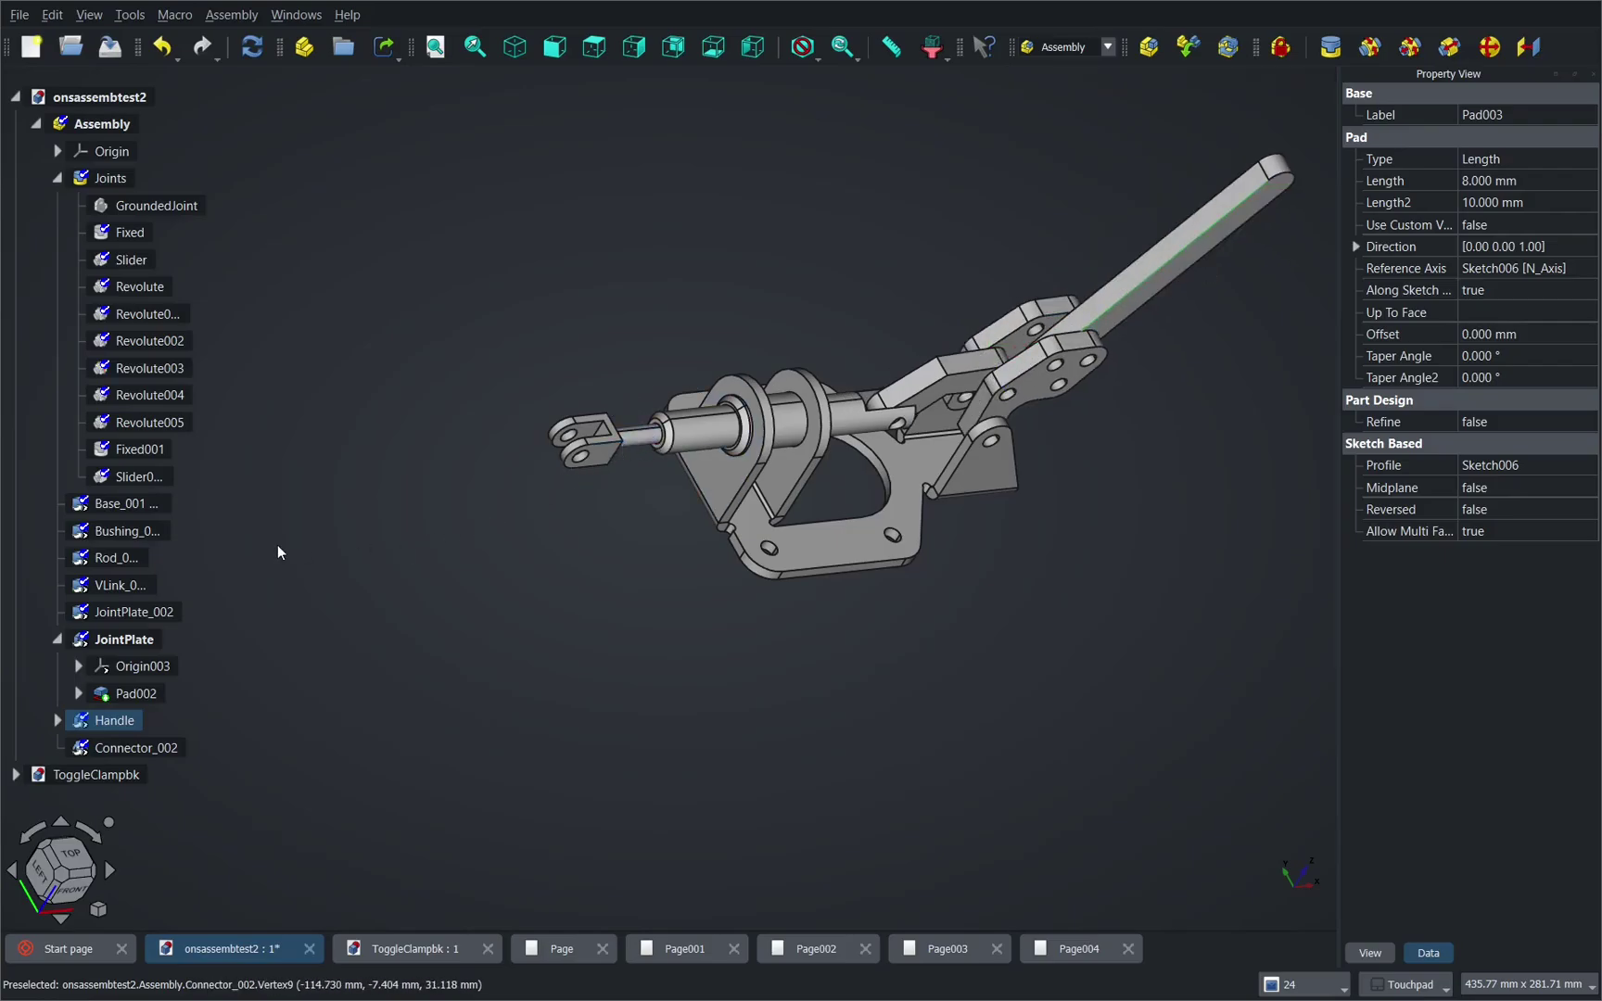
Step: Change the connector-to-rod Slider joint to Fixed with a 21 mm offset, and move the handle to test it
{"action": "left_click", "coordinate": [137, 477]}
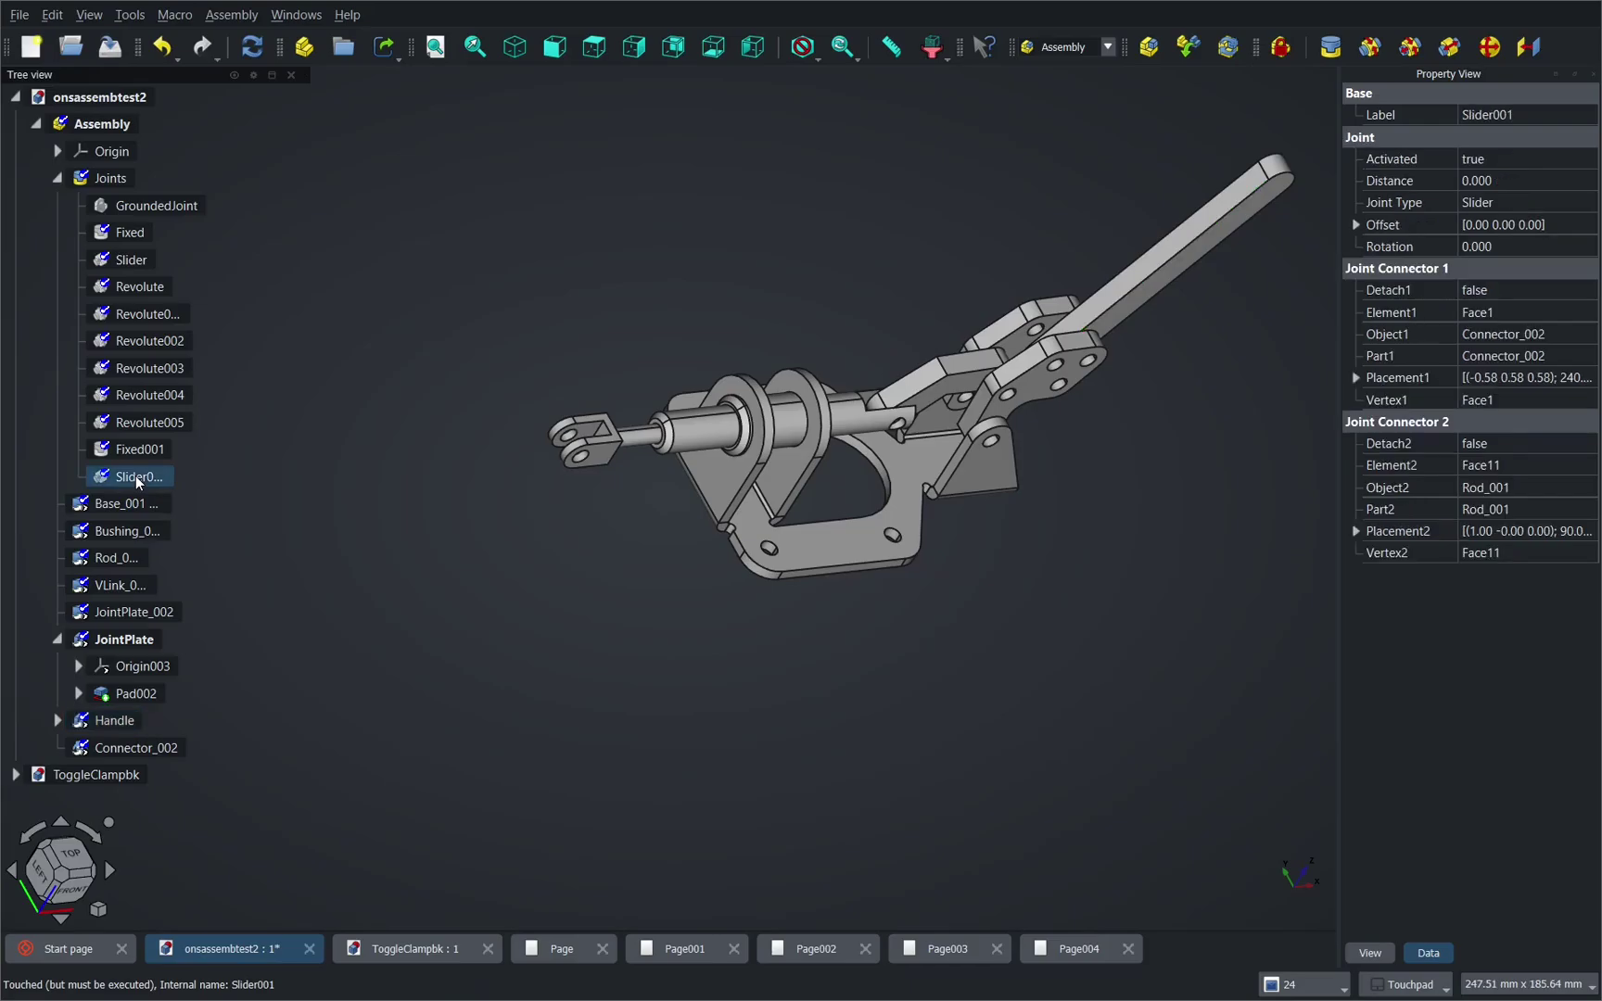
{"action": "double_click", "coordinate": [137, 477]}
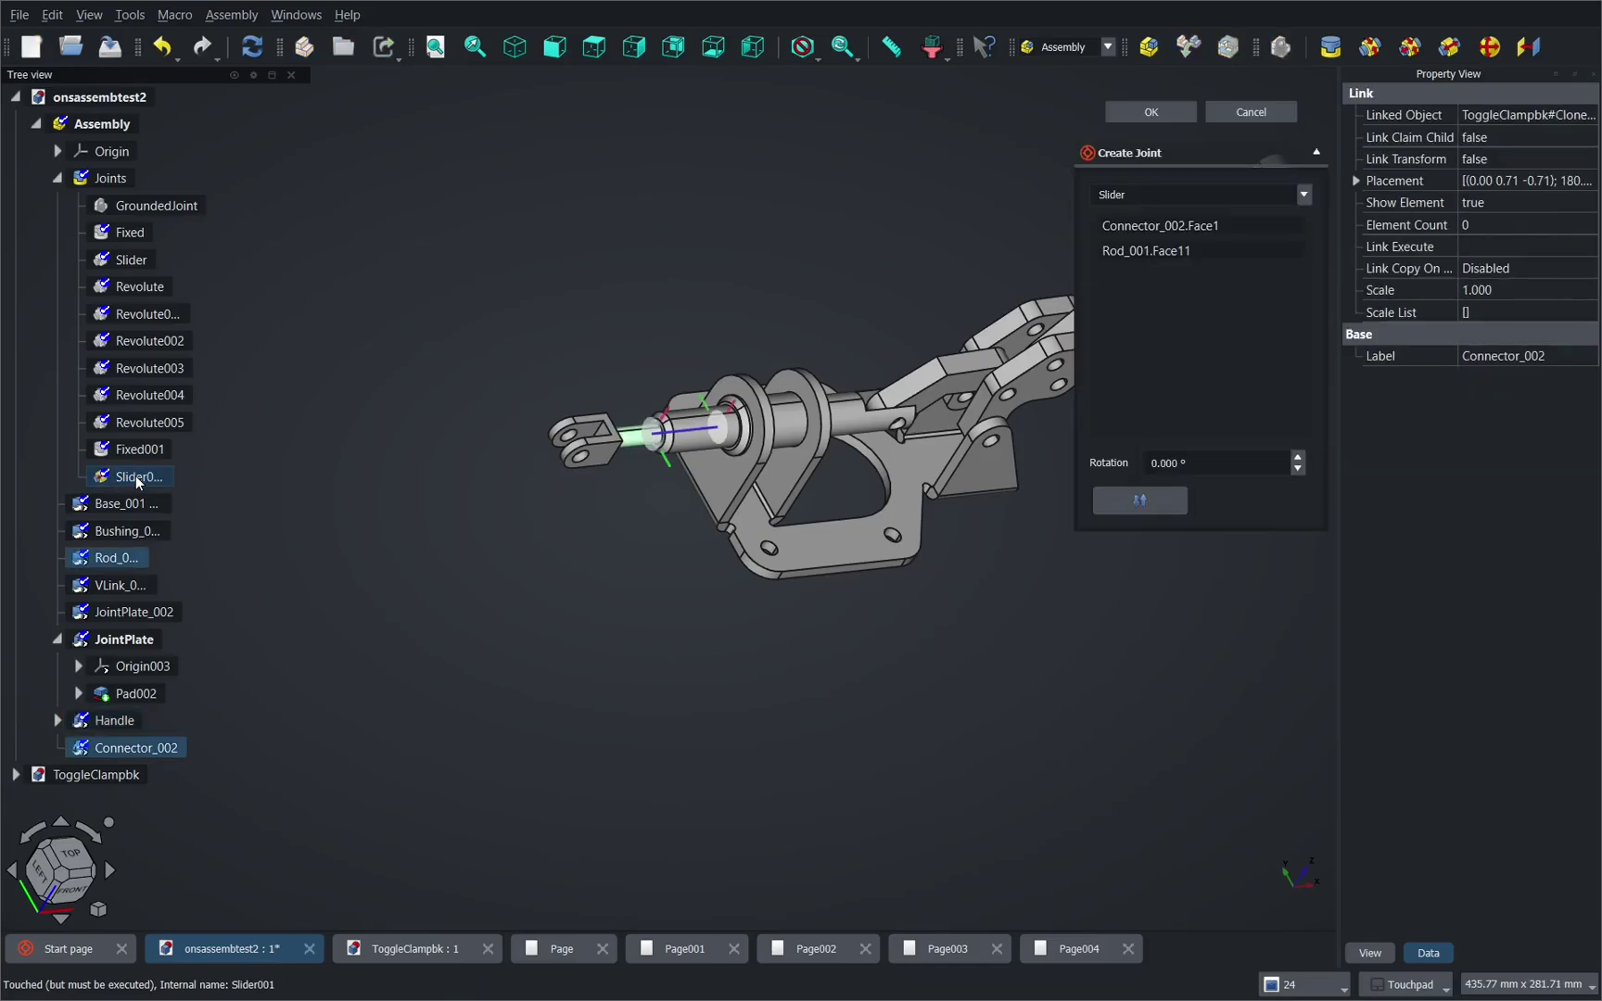
{"action": "left_click", "coordinate": [1145, 195]}
{"action": "left_click", "coordinate": [1145, 196]}
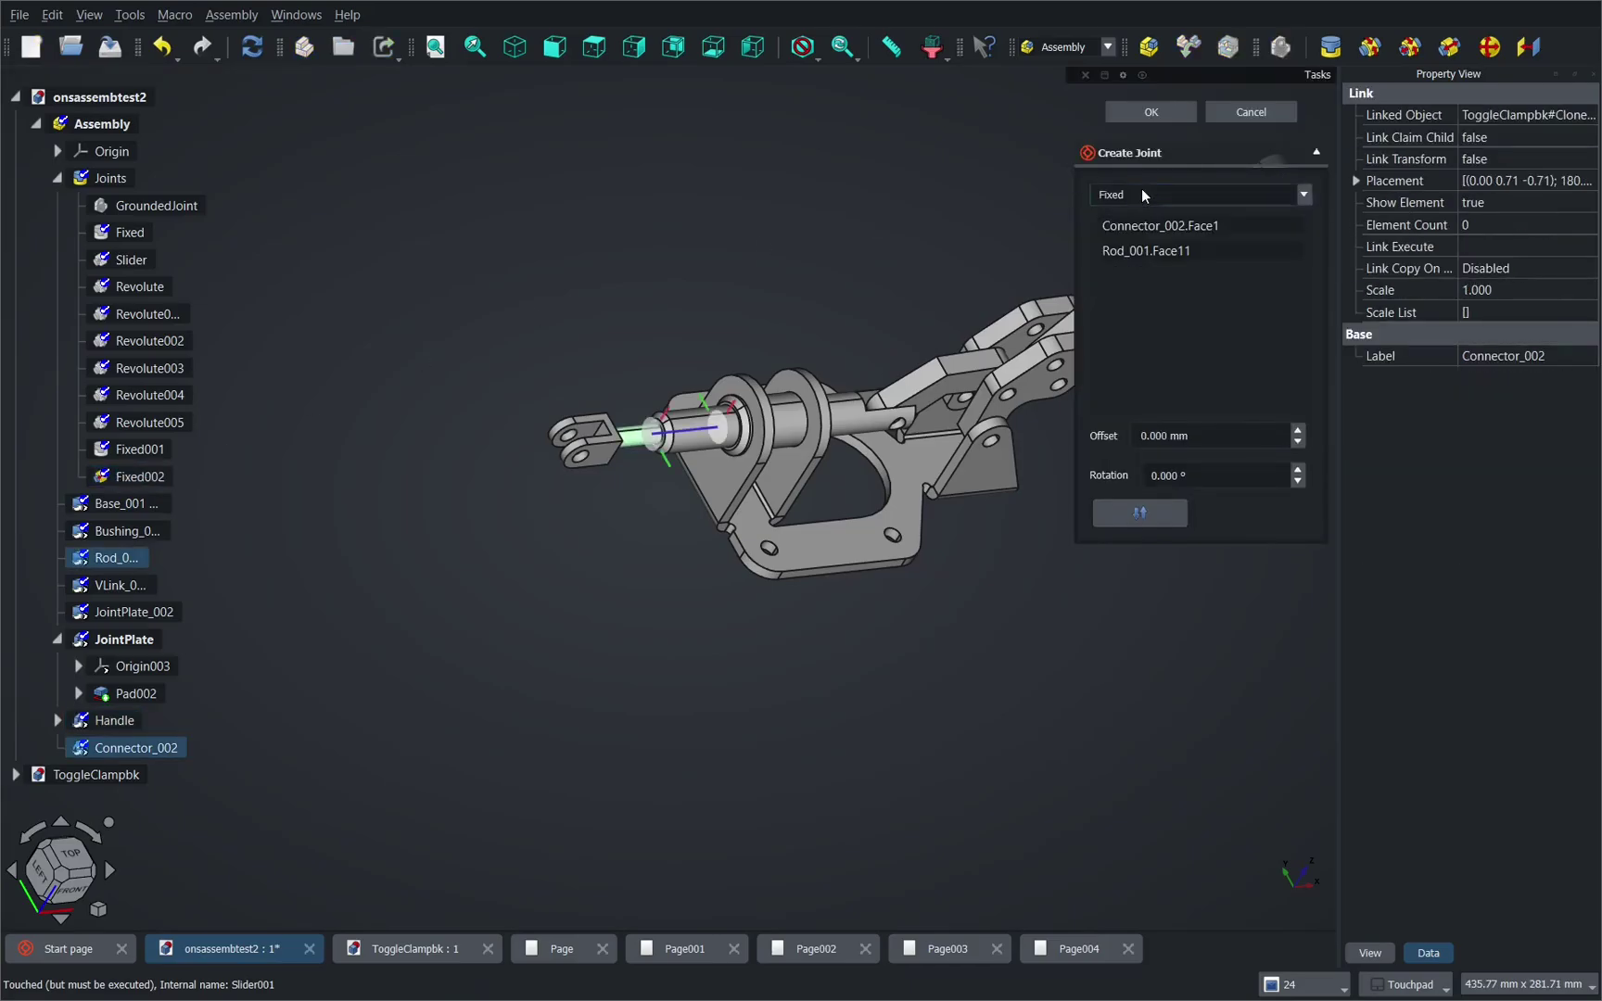
{"action": "left_click", "coordinate": [1297, 431]}
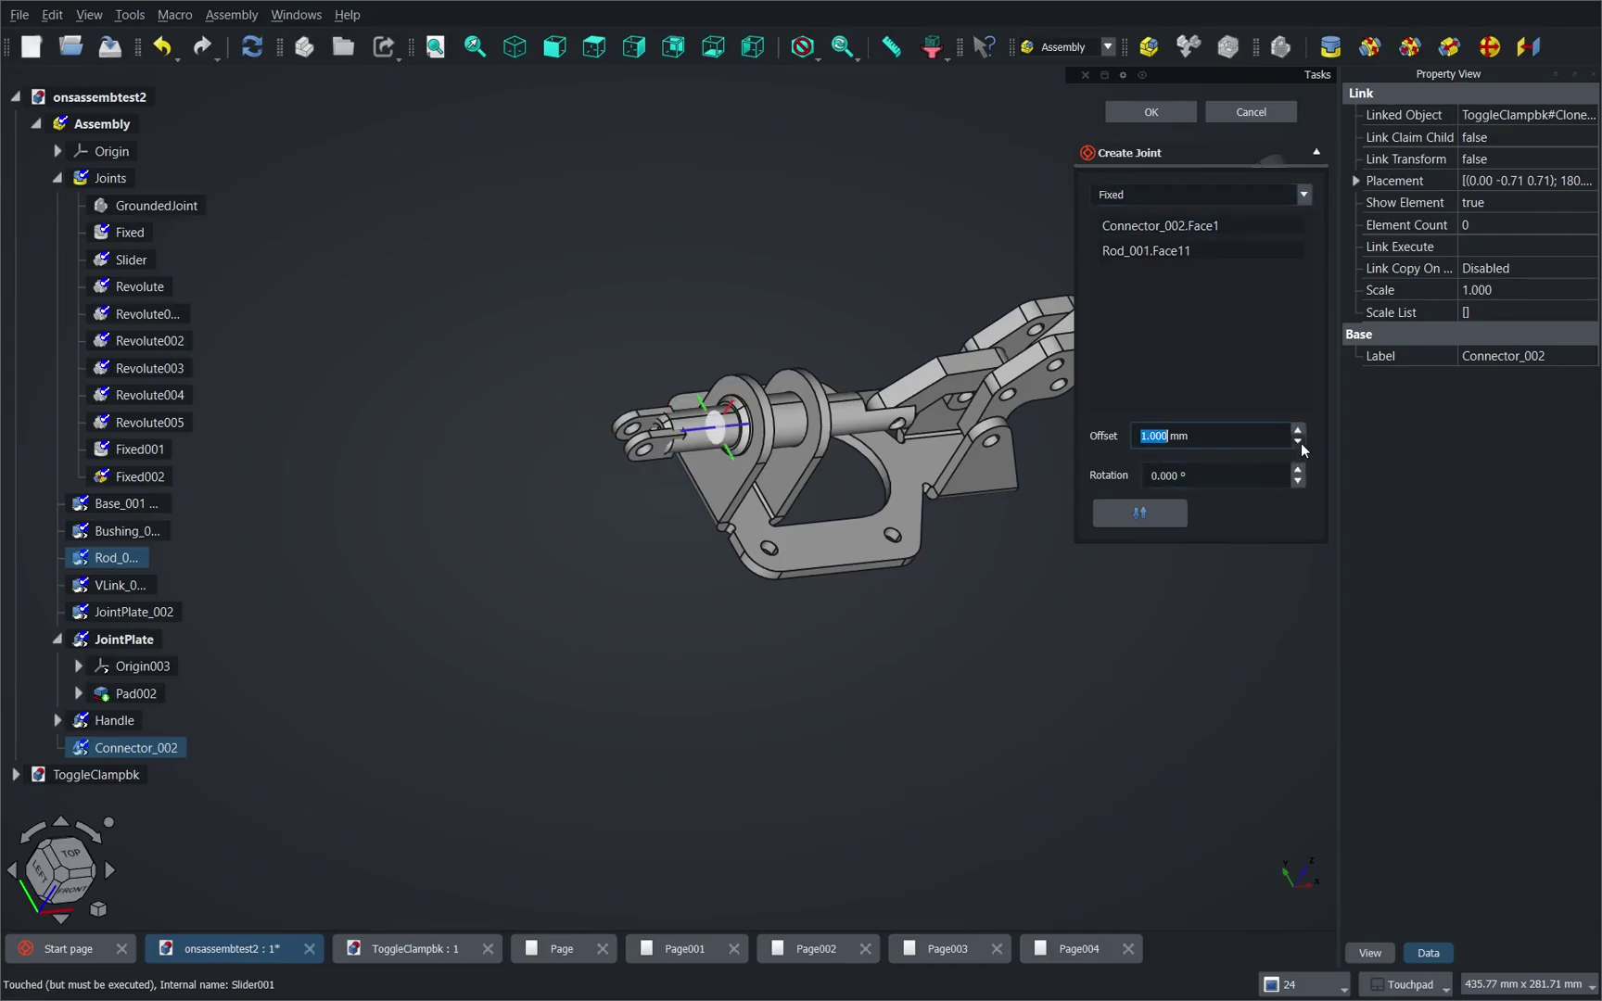
{"action": "left_click", "coordinate": [1301, 444]}
{"action": "left_click", "coordinate": [1300, 443]}
{"action": "left_click", "coordinate": [1300, 444]}
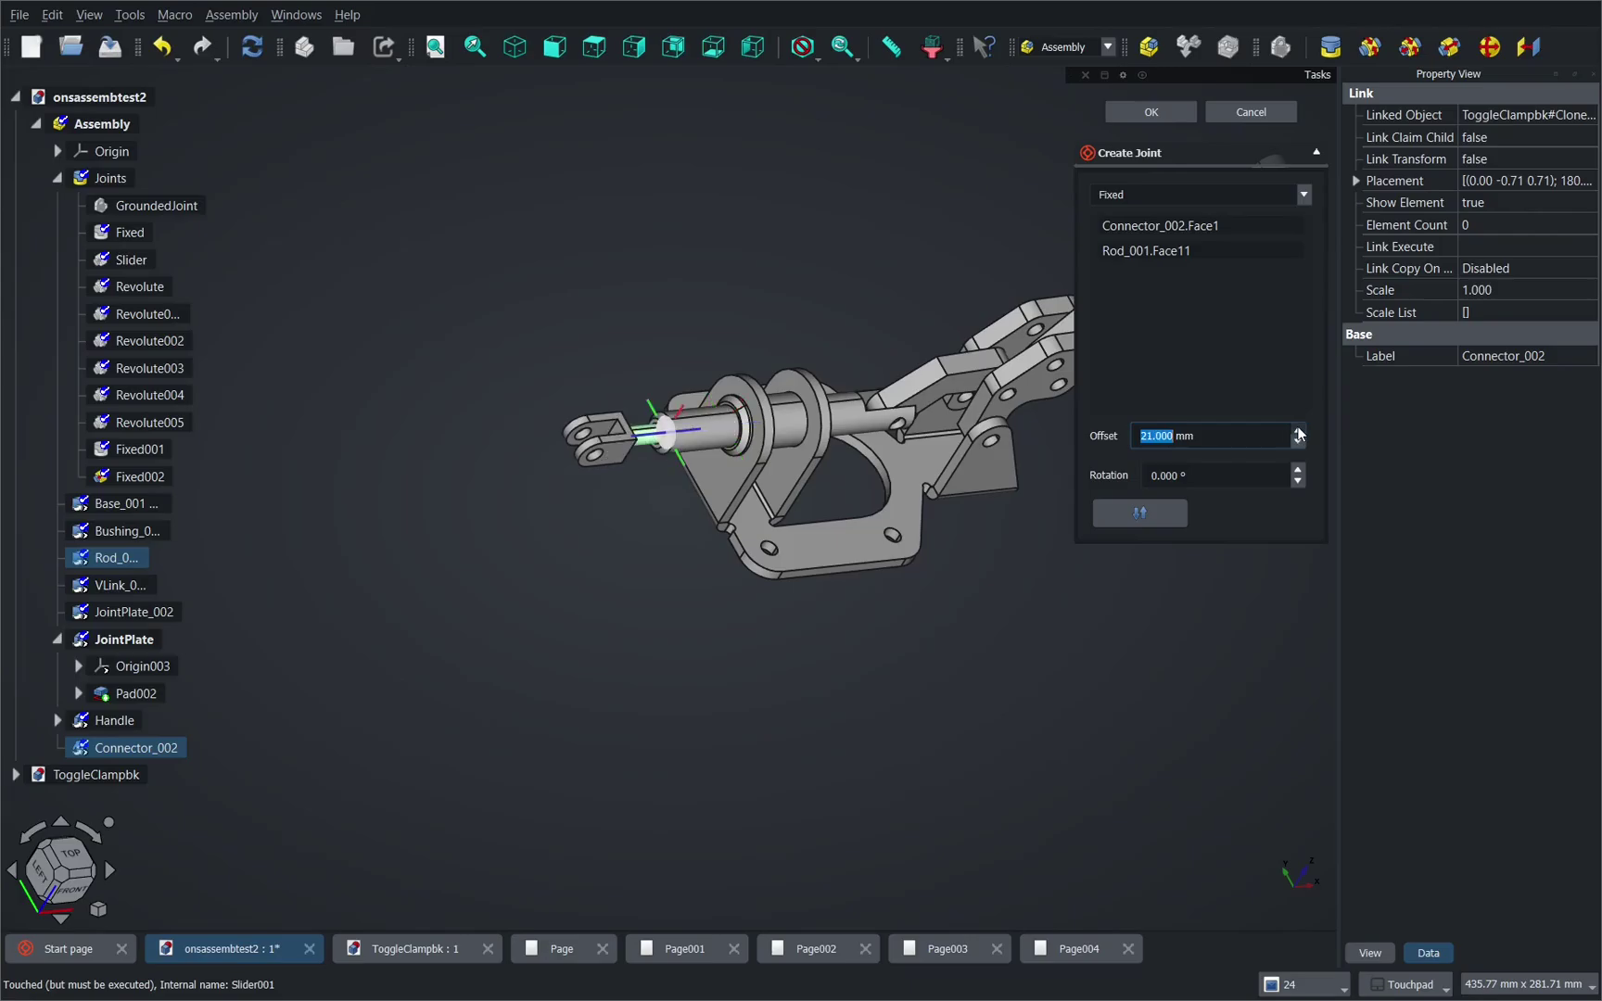
{"action": "left_click", "coordinate": [1122, 111]}
{"action": "mouse_move", "coordinate": [1188, 262]}
{"action": "left_mouse_down"}
{"action": "mouse_move", "coordinate": [1143, 240]}
{"action": "mouse_move", "coordinate": [1065, 236]}
{"action": "mouse_move", "coordinate": [1191, 264]}
{"action": "mouse_move", "coordinate": [1206, 227]}
{"action": "mouse_move", "coordinate": [1066, 243]}
{"action": "left_mouse_up"}
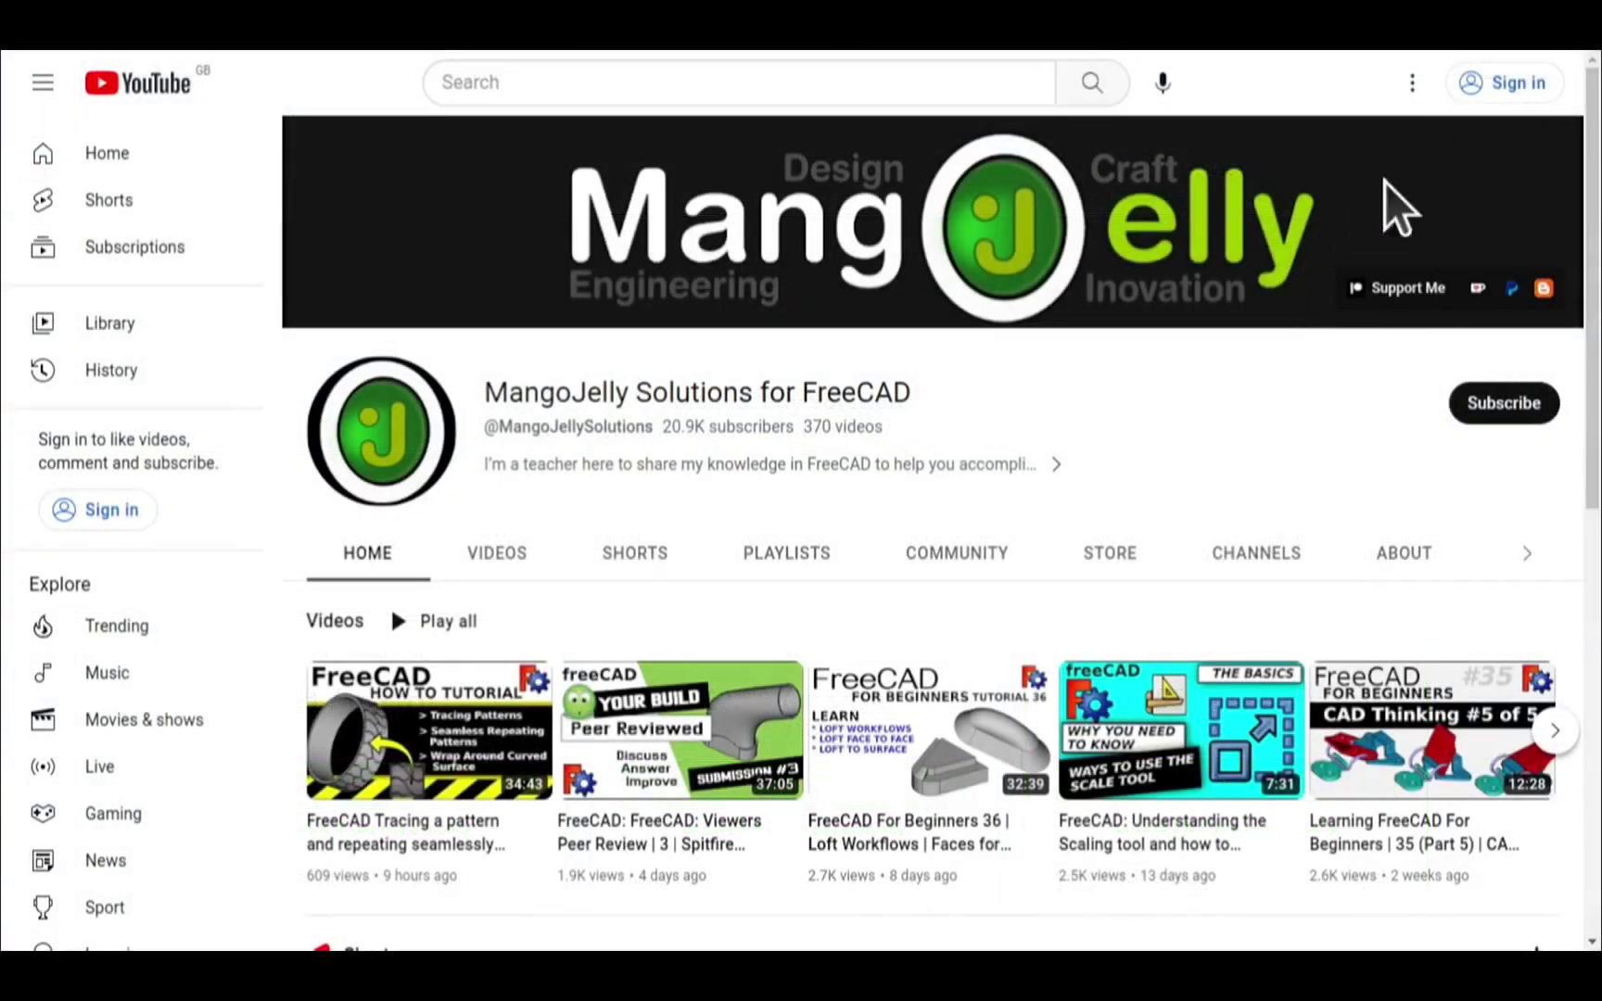
Step: Open the About section of the MangoJelly Solutions for FreeCAD YouTube channel and read its description and donation links
{"action": "left_click", "coordinate": [1402, 555]}
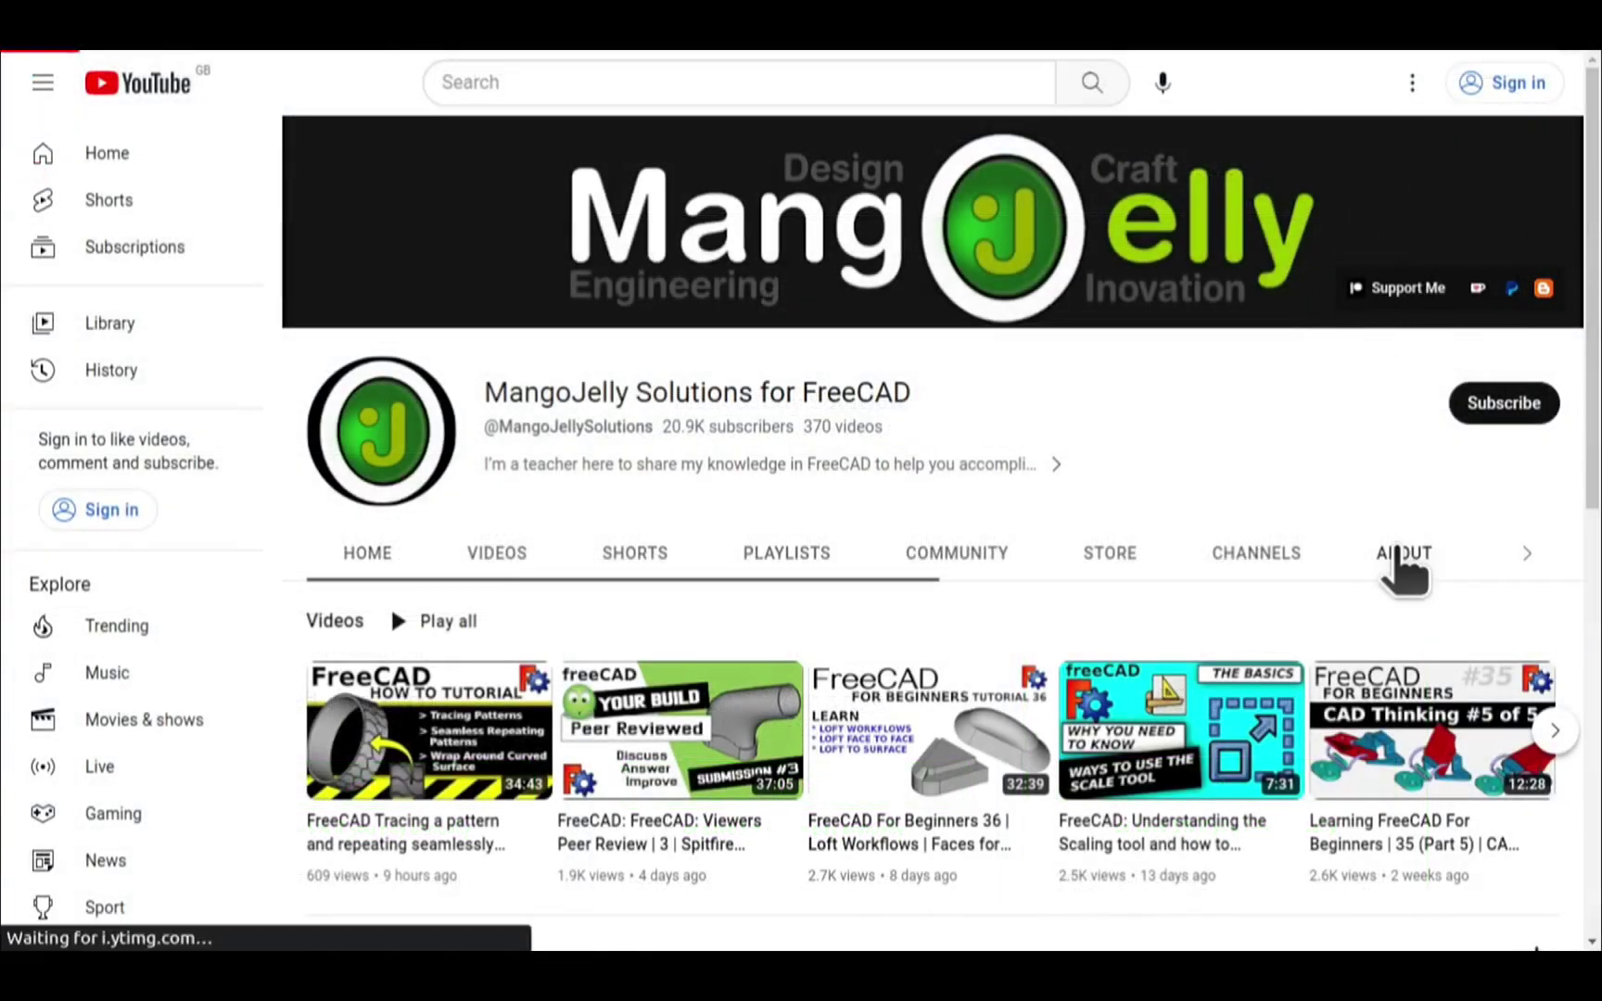
{"action": "scroll", "coordinate": [344, 723], "scroll_direction": "down", "scroll_amount": 3}
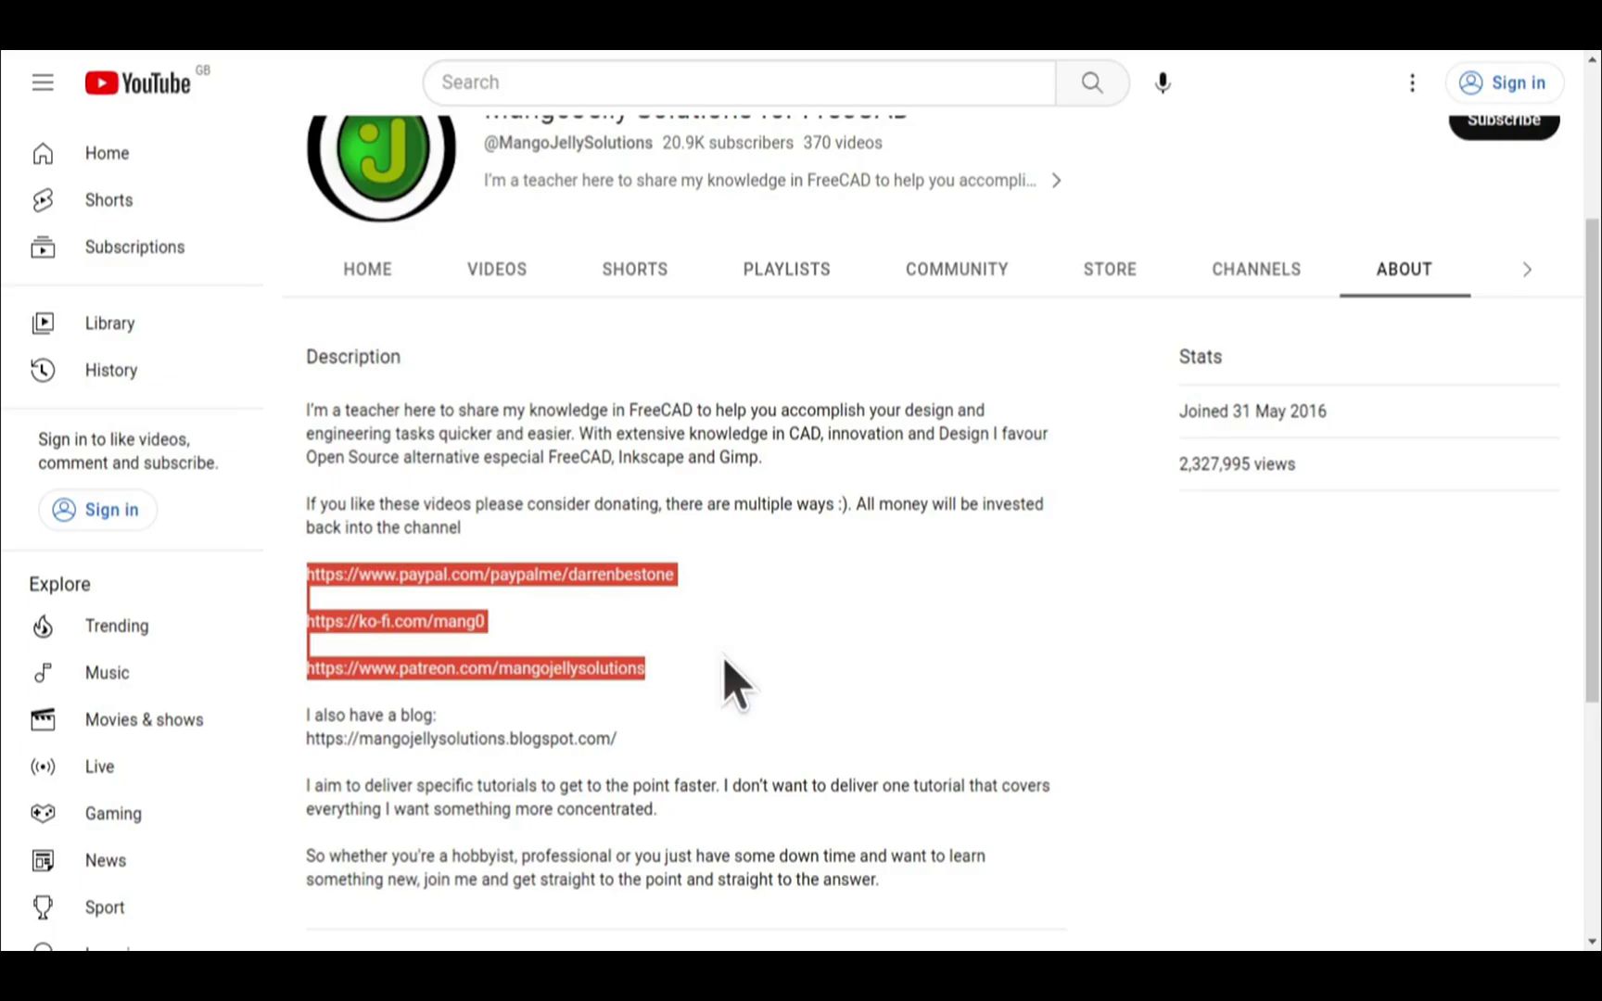
{"action": "left_click", "coordinate": [725, 662]}
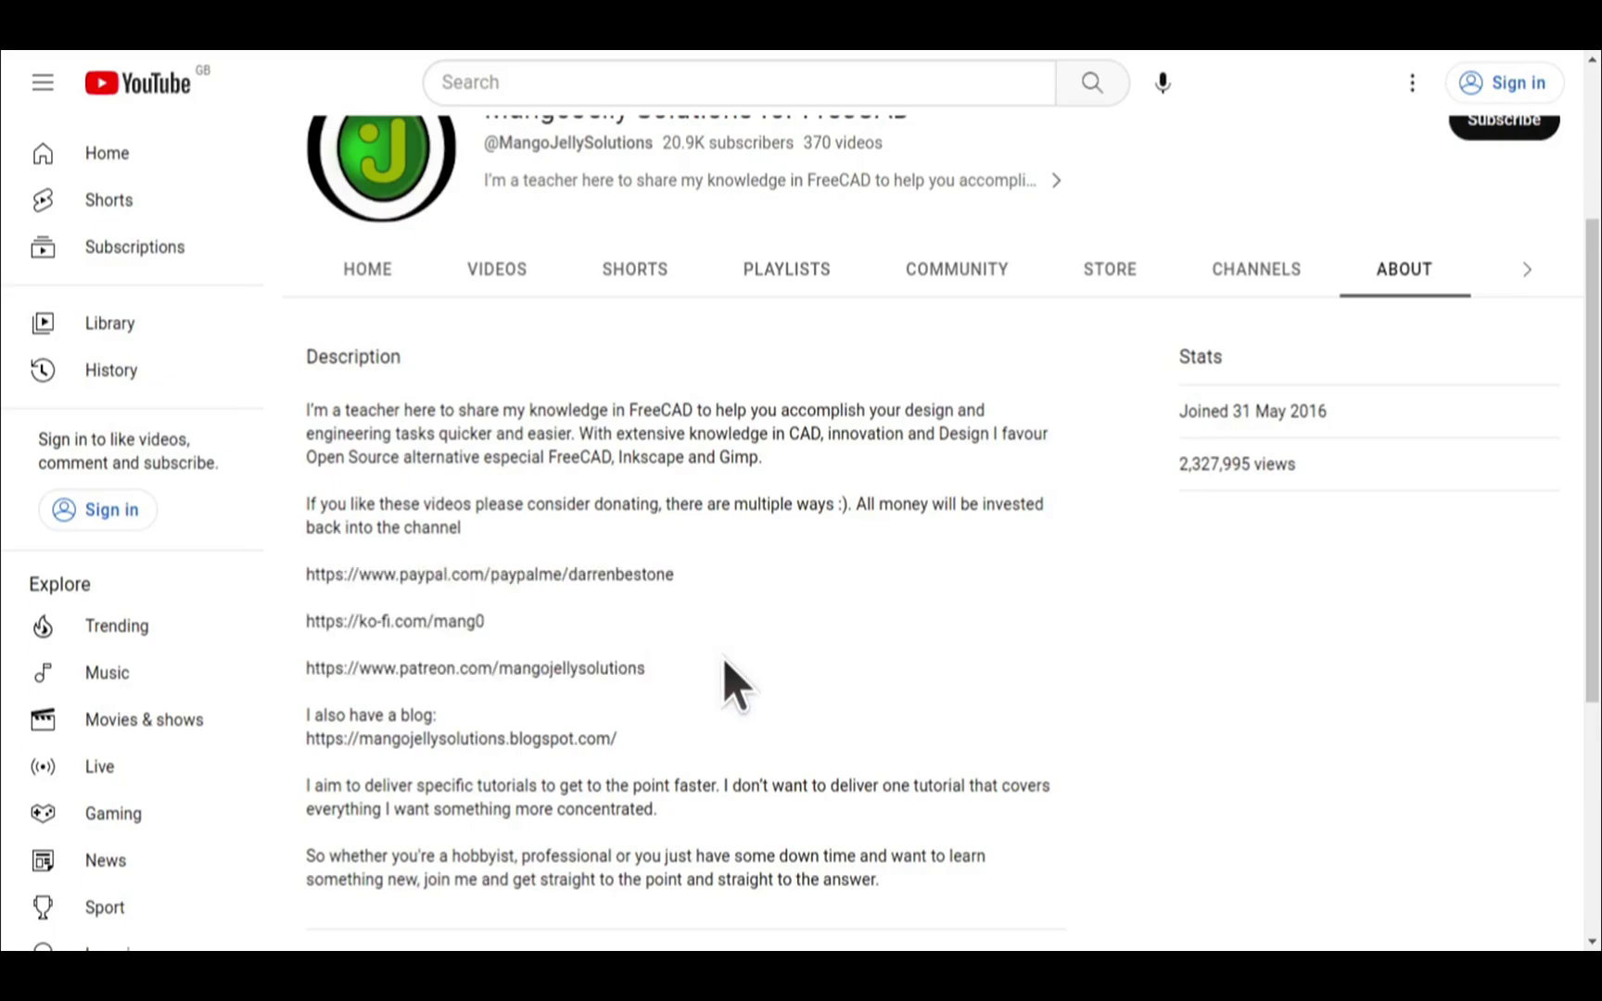